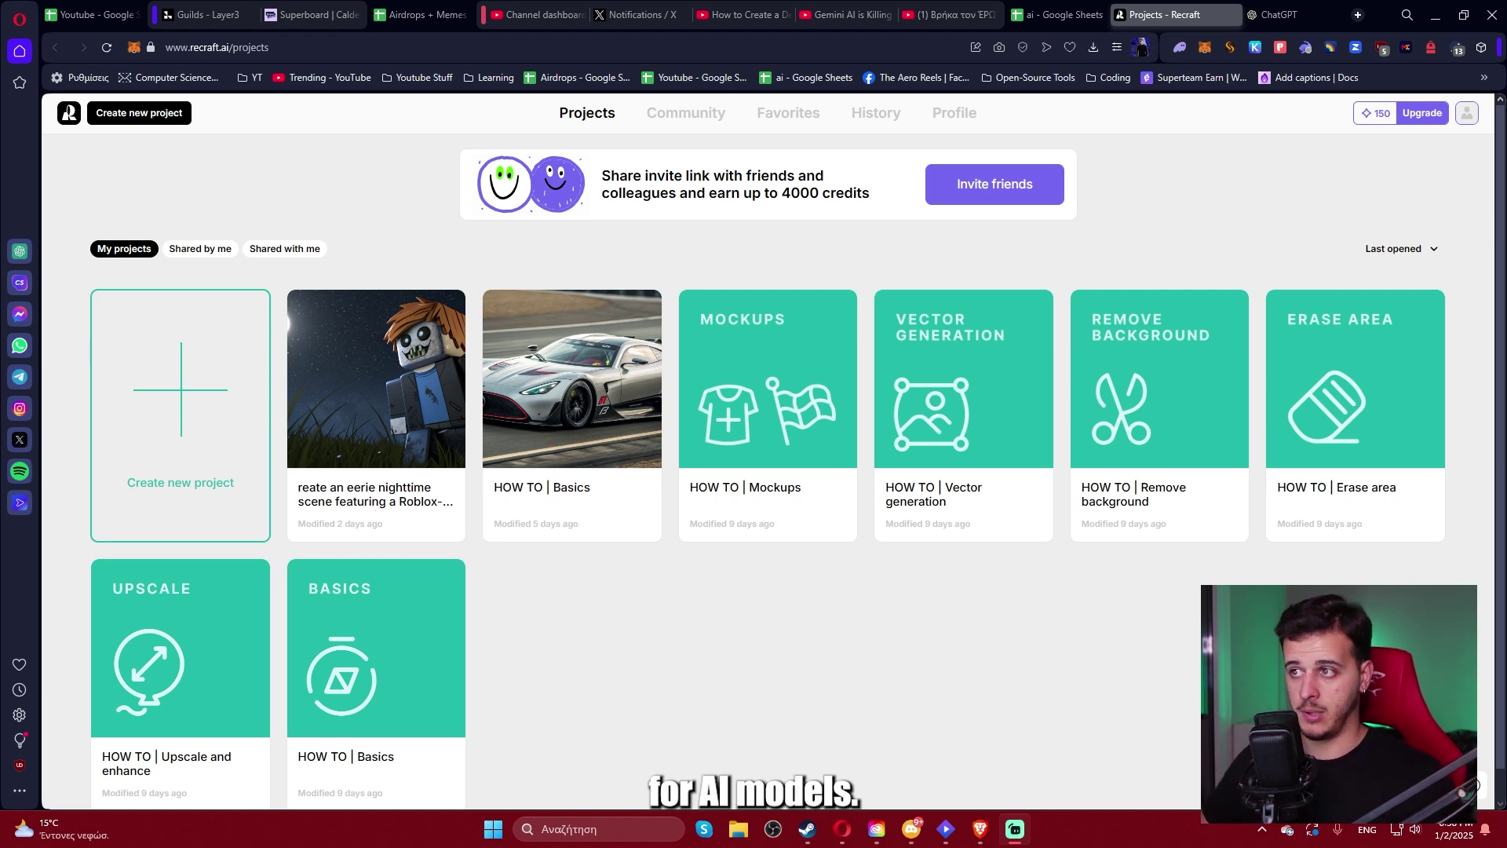
# Switch to ChatGPT and review the BMW conversation, enlarging the generated image and checking the follow-up request for a text-only prompt.
pyautogui.click(1276, 14)
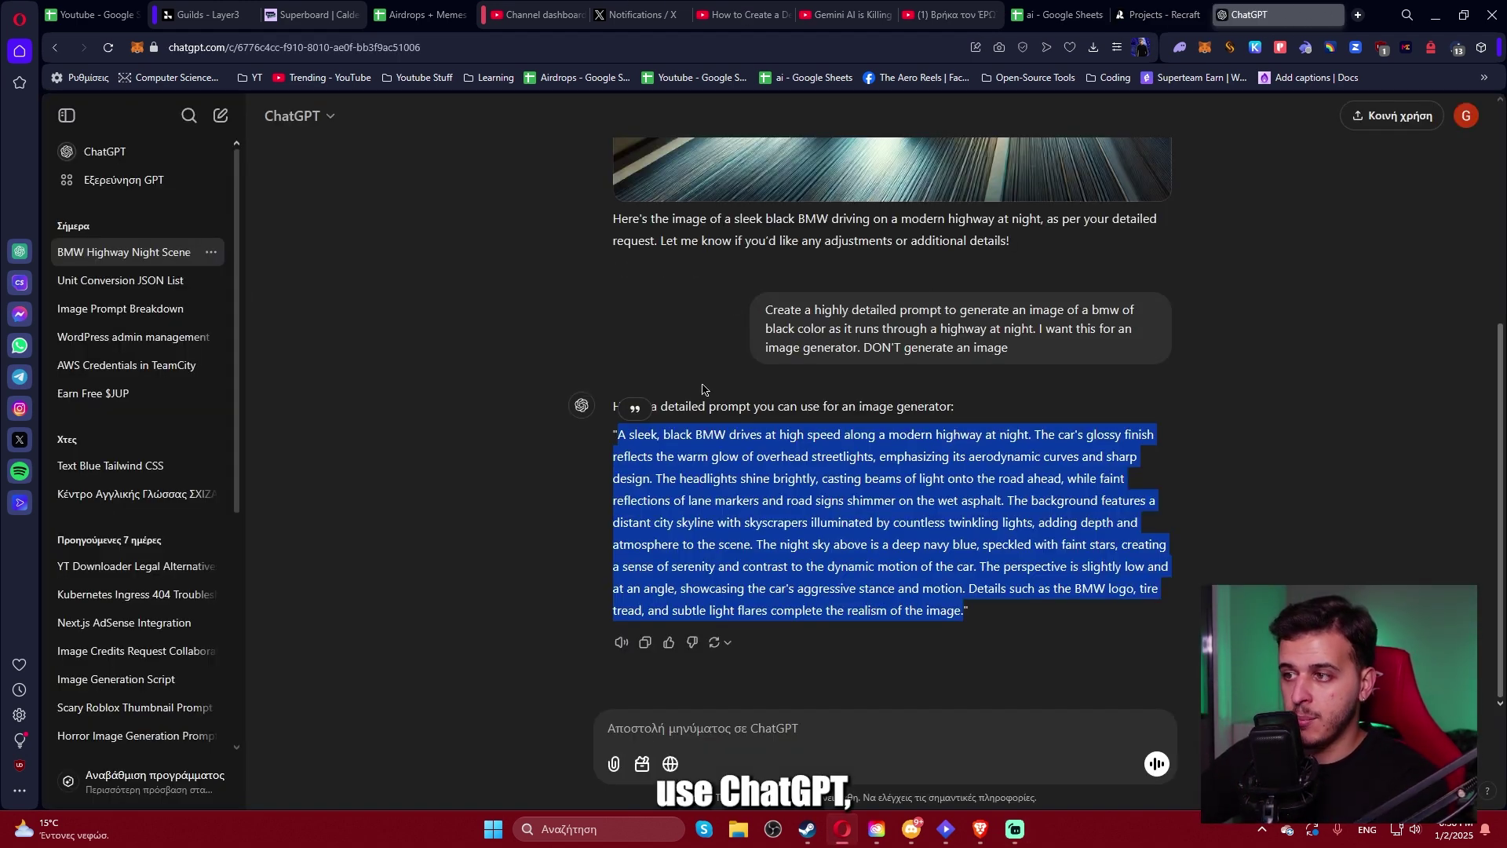
pyautogui.scroll(4, 731, 493)
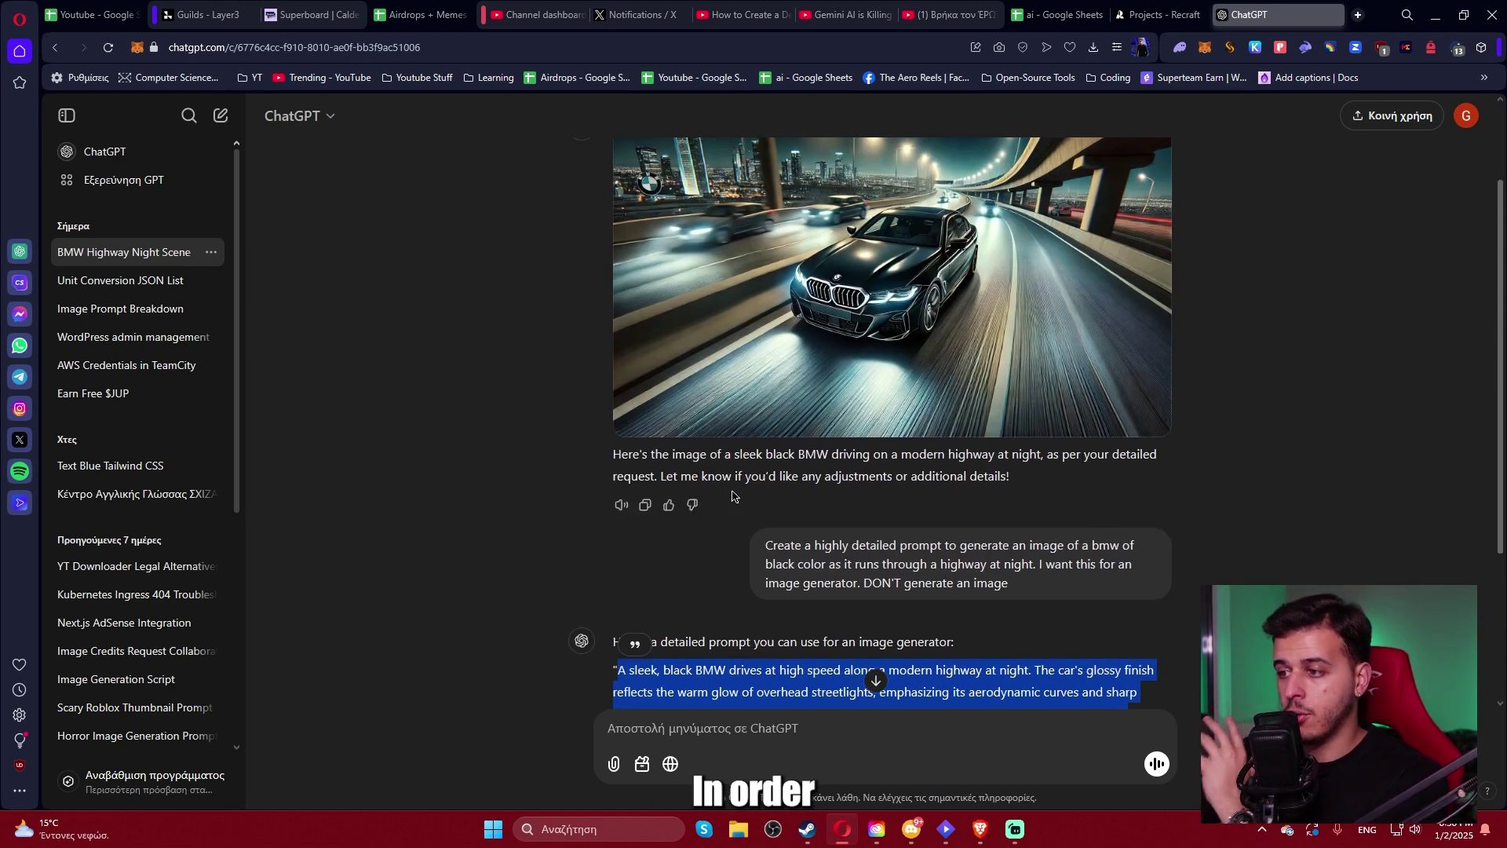
pyautogui.scroll(1, 733, 494)
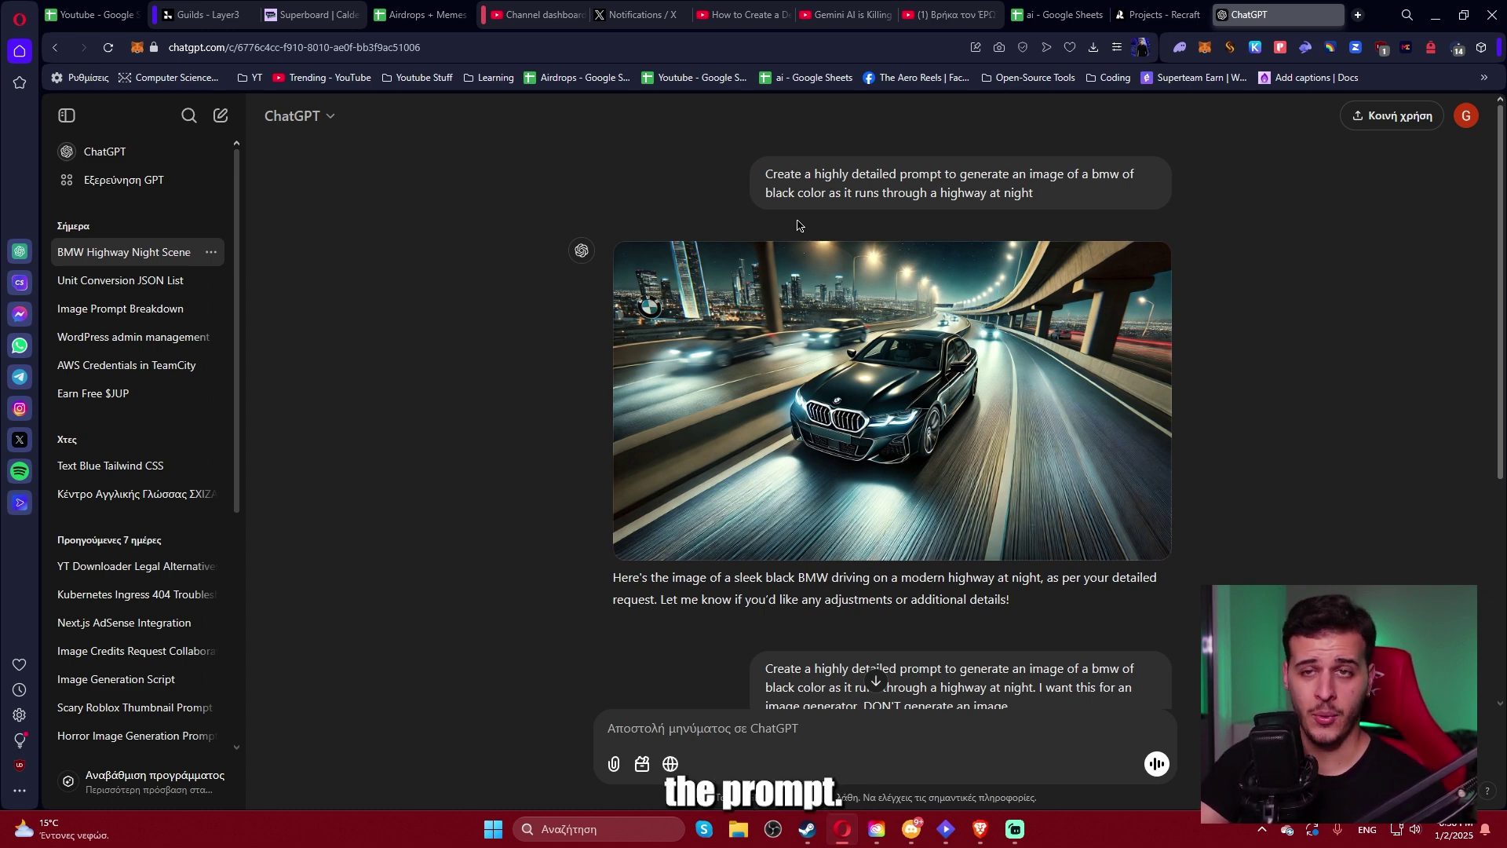
pyautogui.click(818, 350)
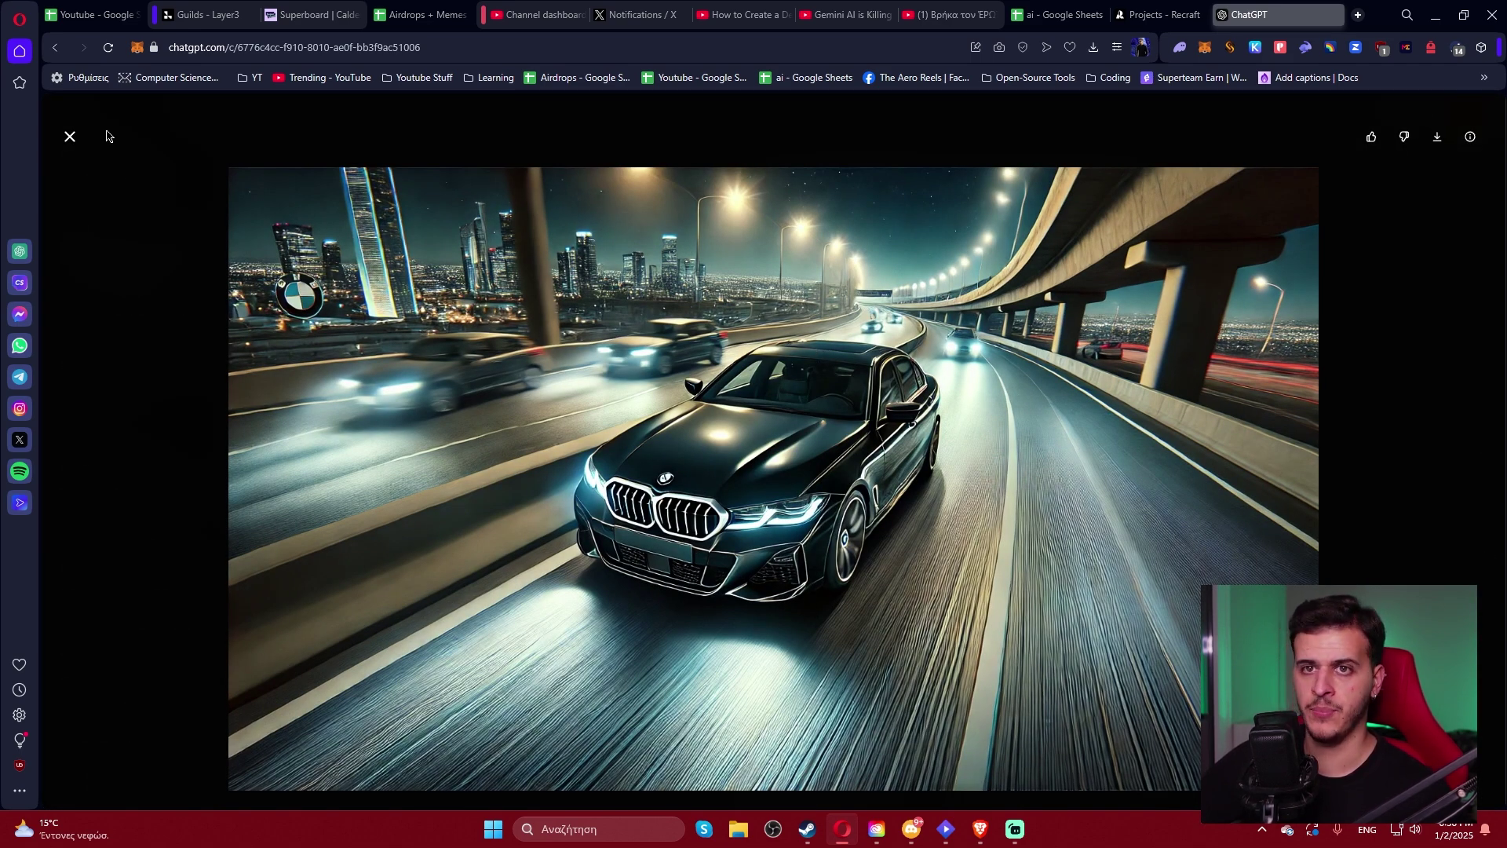
pyautogui.click(70, 136)
pyautogui.scroll(-4, 448, 530)
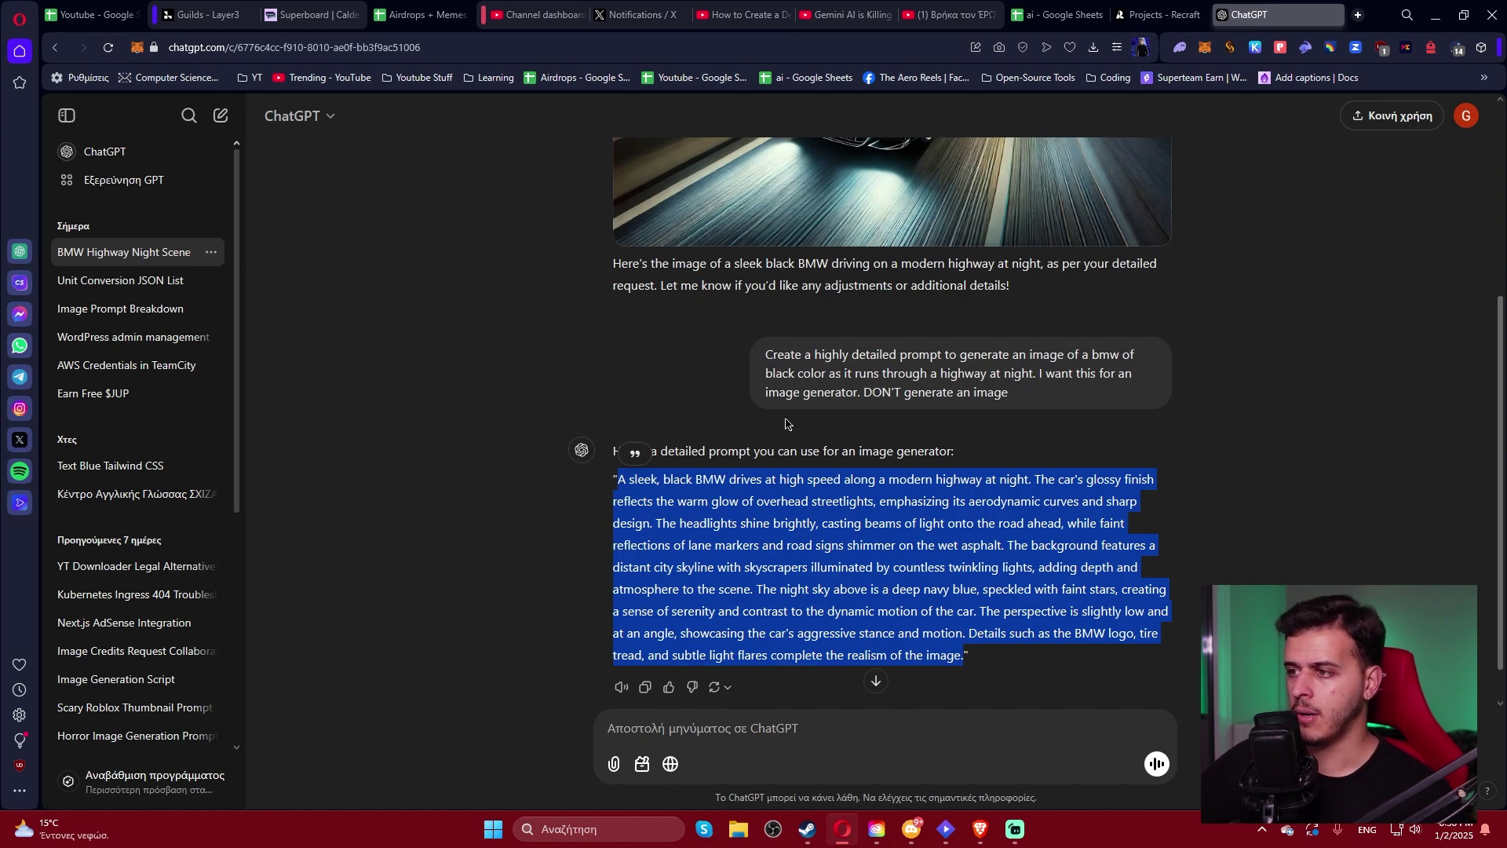
pyautogui.moveTo(863, 400); pyautogui.dragTo(1054, 406)
pyautogui.click(1042, 405)
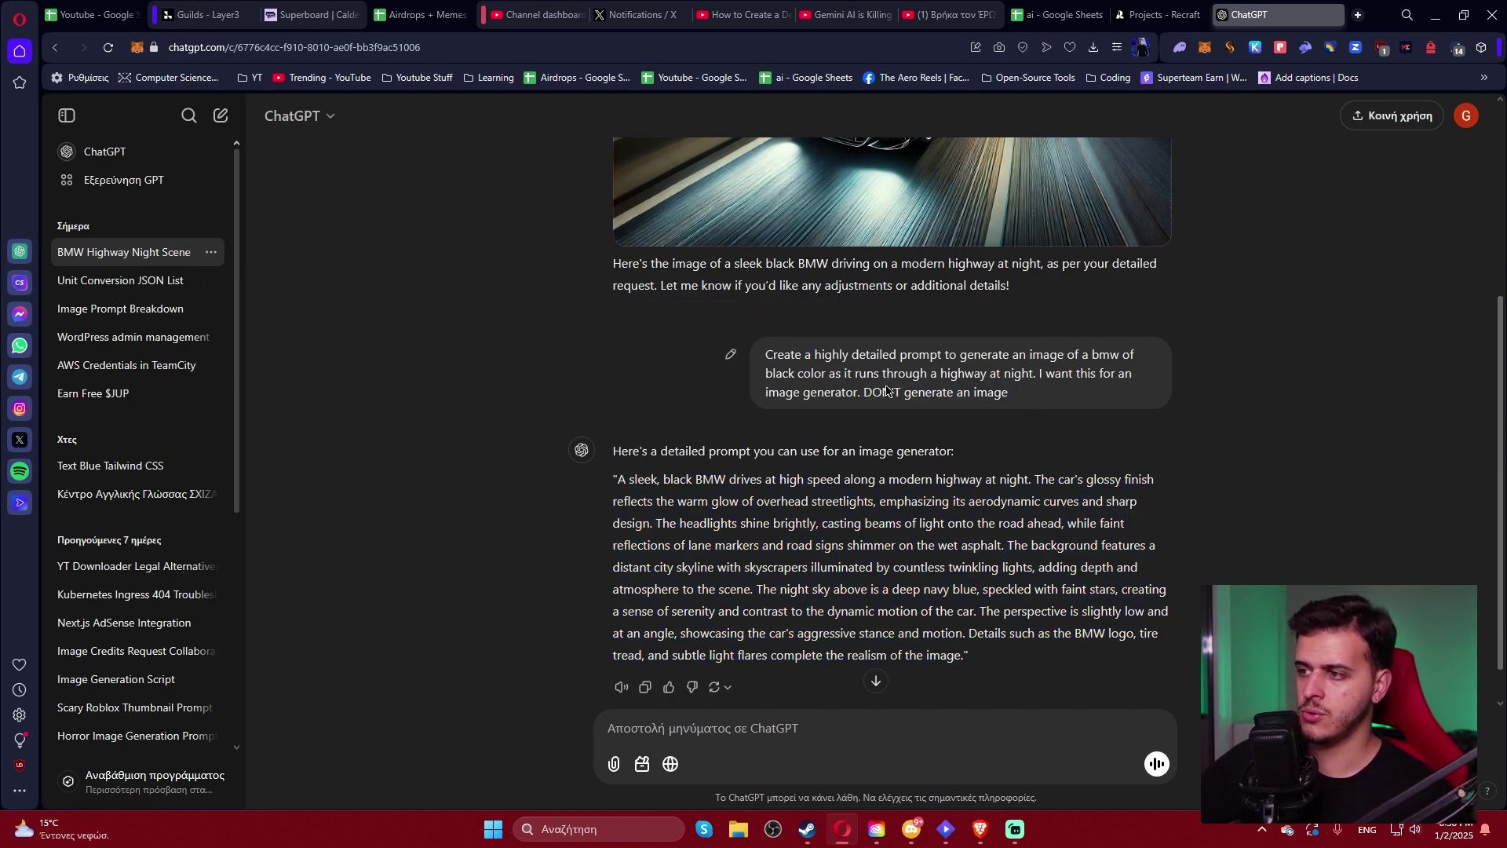
# Ask ChatGPT to "add realistic details and prompt to the text above".
pyautogui.scroll(-1, 879, 549)
pyautogui.click(809, 743)
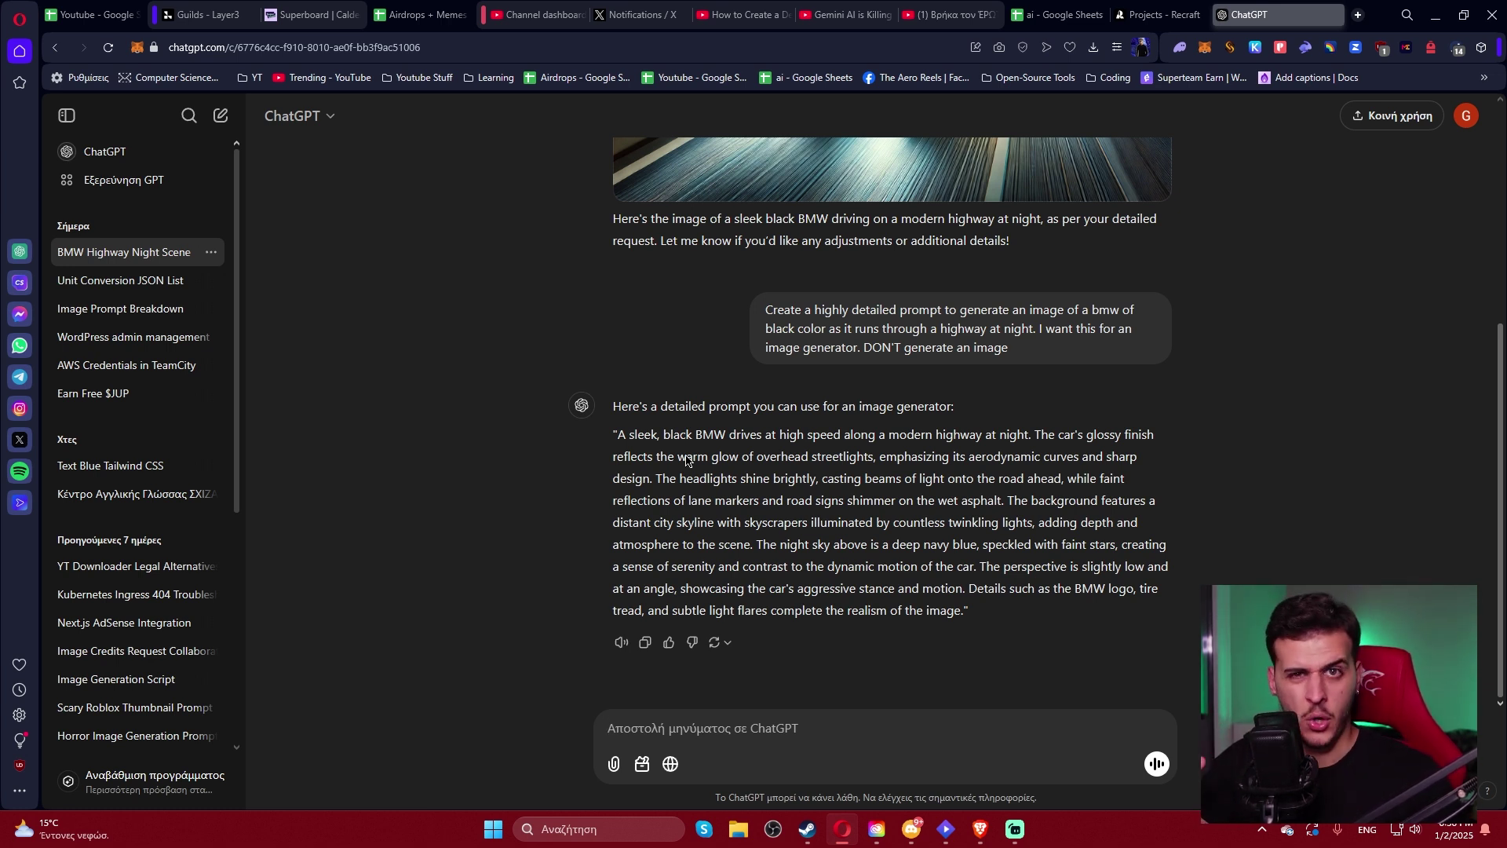
pyautogui.write('Cre')
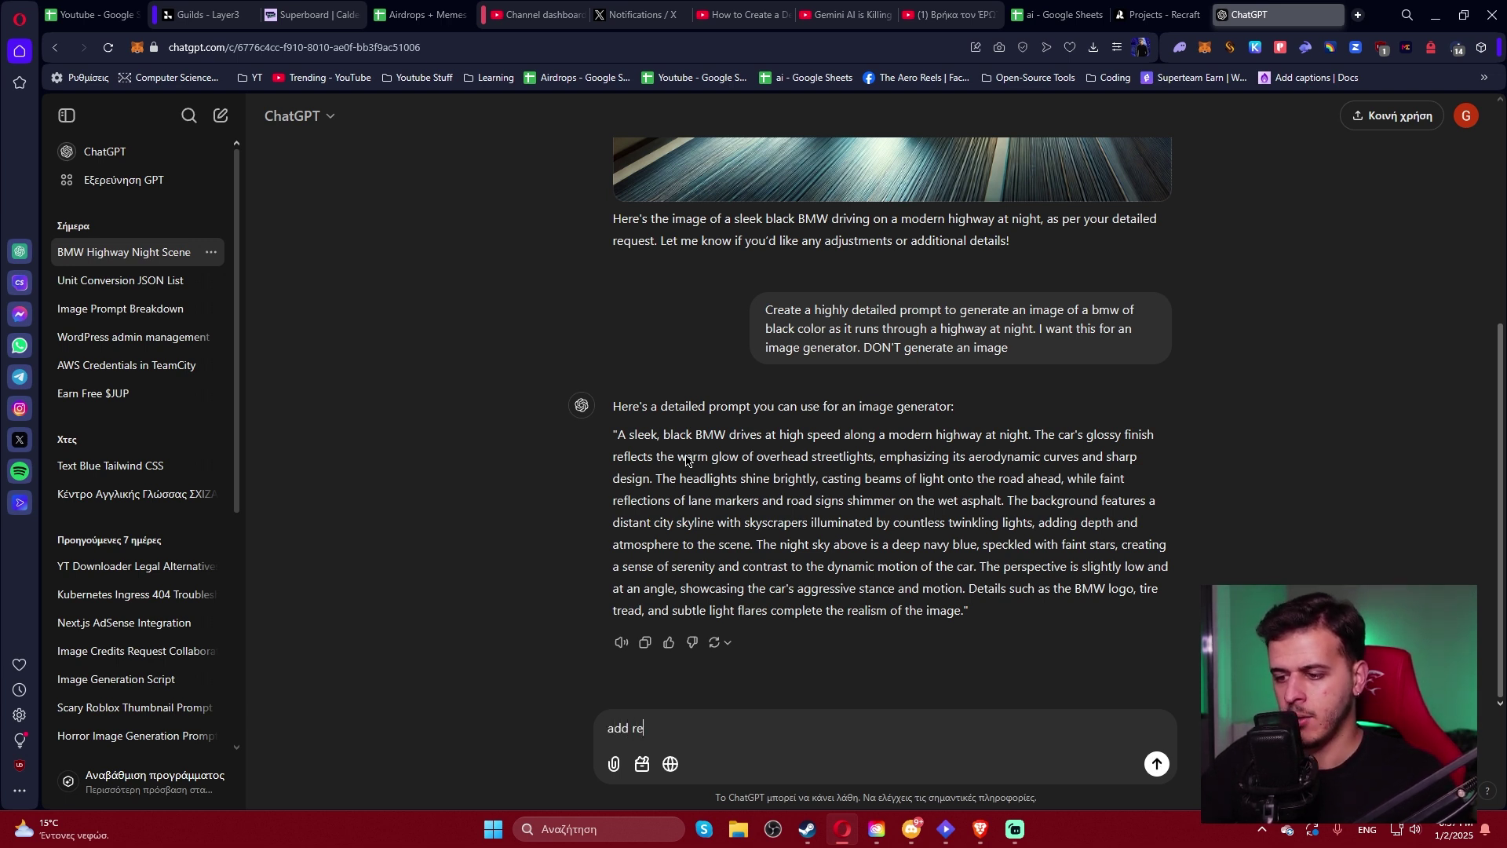
pyautogui.write('add realistic details and prompt to the text above')
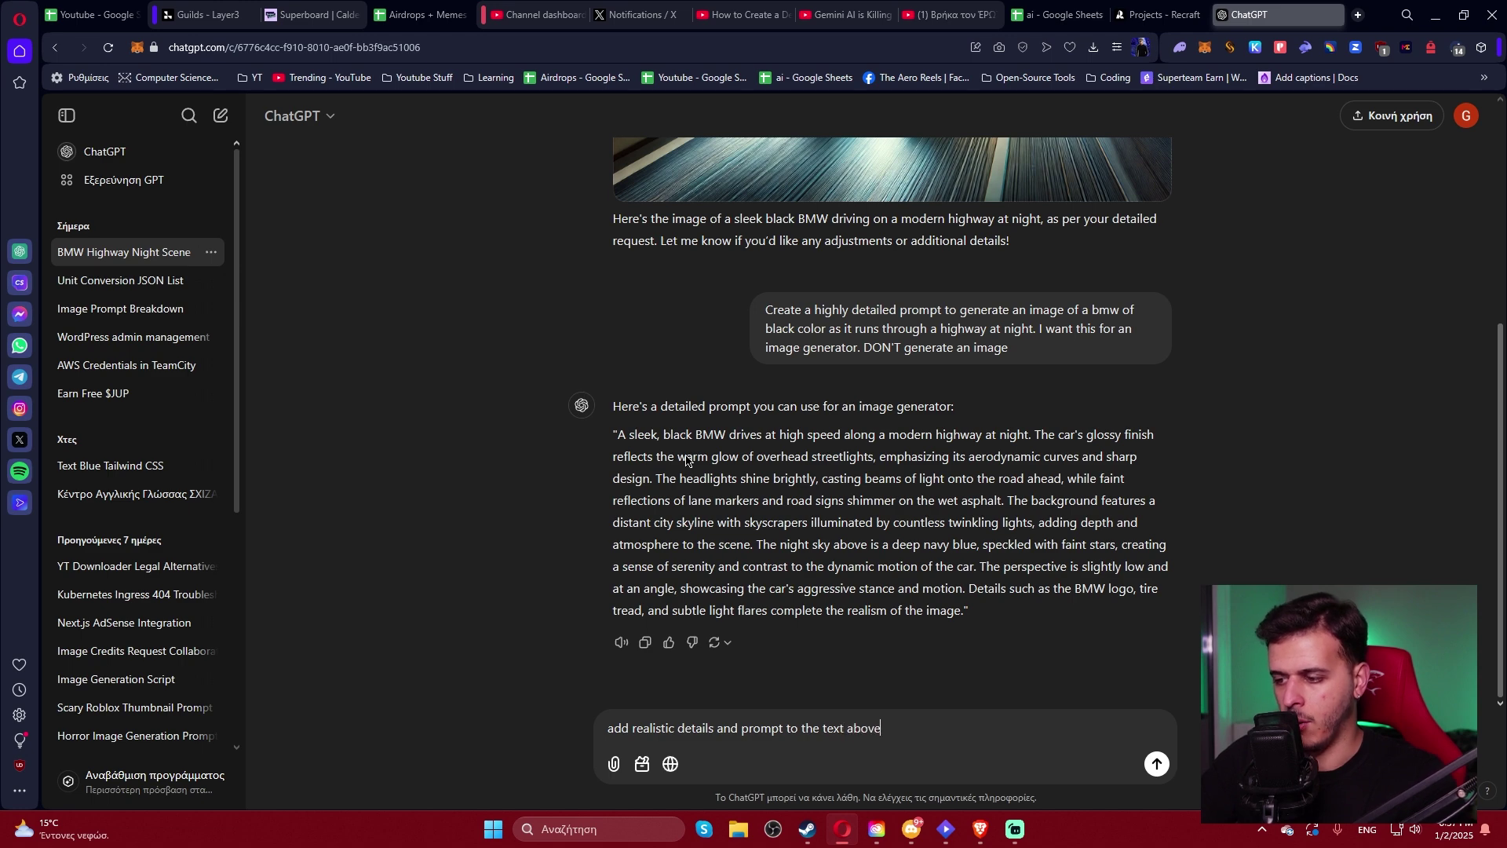
pyautogui.press('Return')
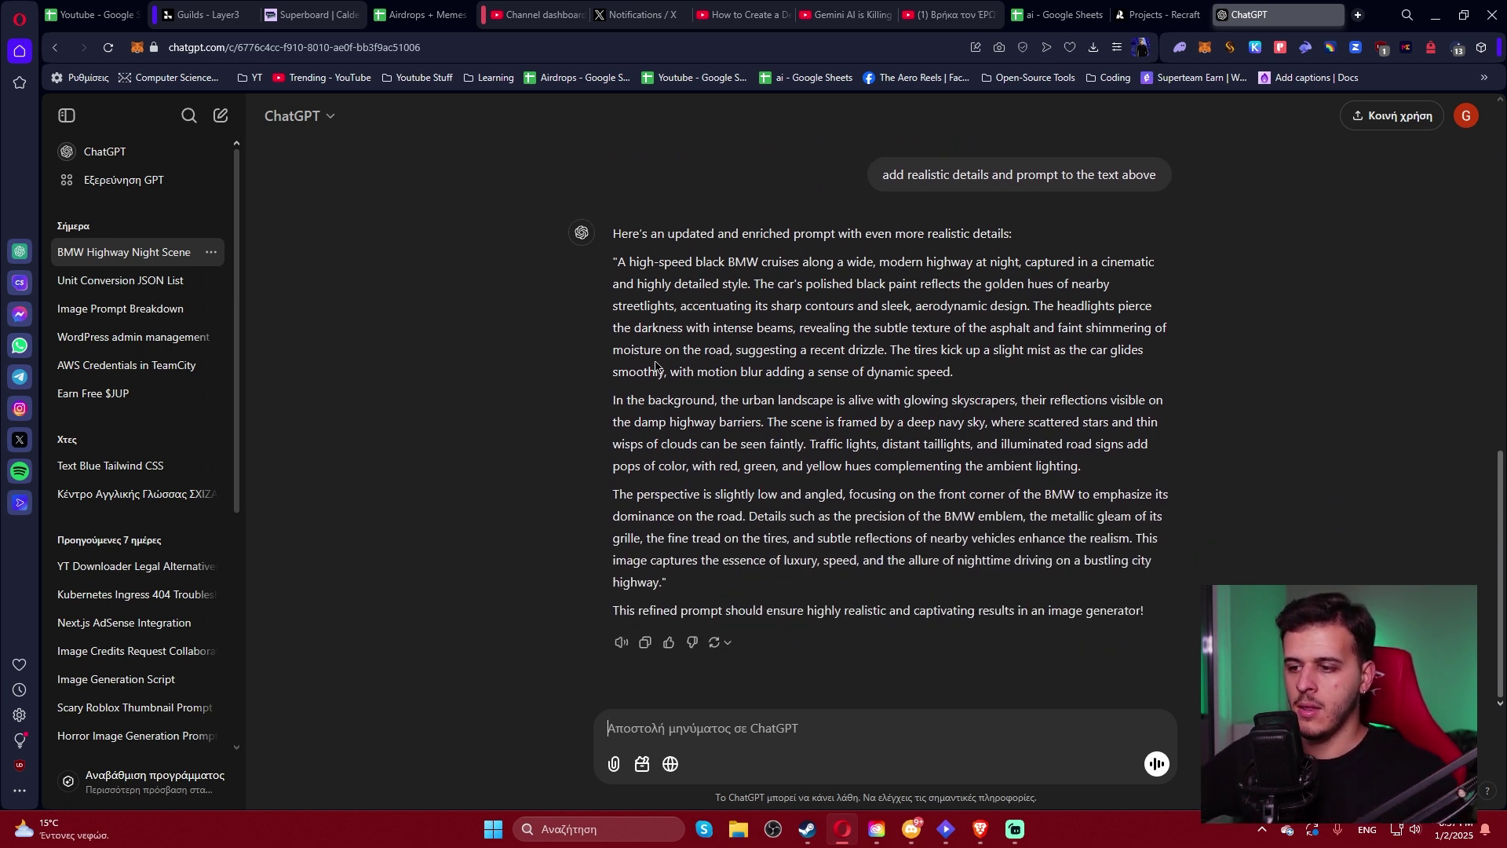
# Select the full enriched BMW prompt in ChatGPT's reply and switch back to the Recraft projects page.
pyautogui.moveTo(620, 268); pyautogui.dragTo(666, 595)
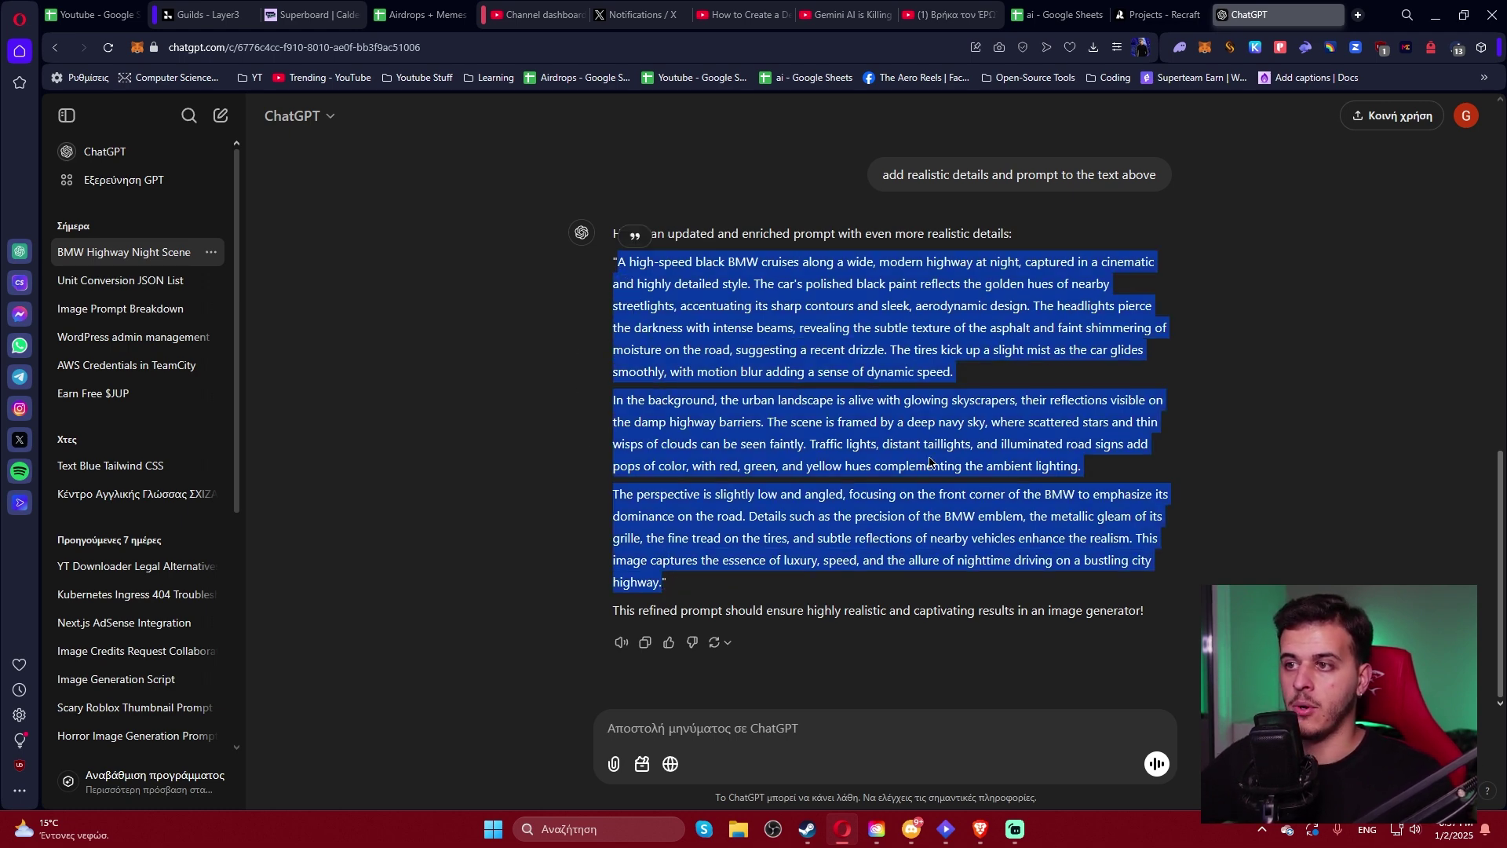
pyautogui.click(1160, 14)
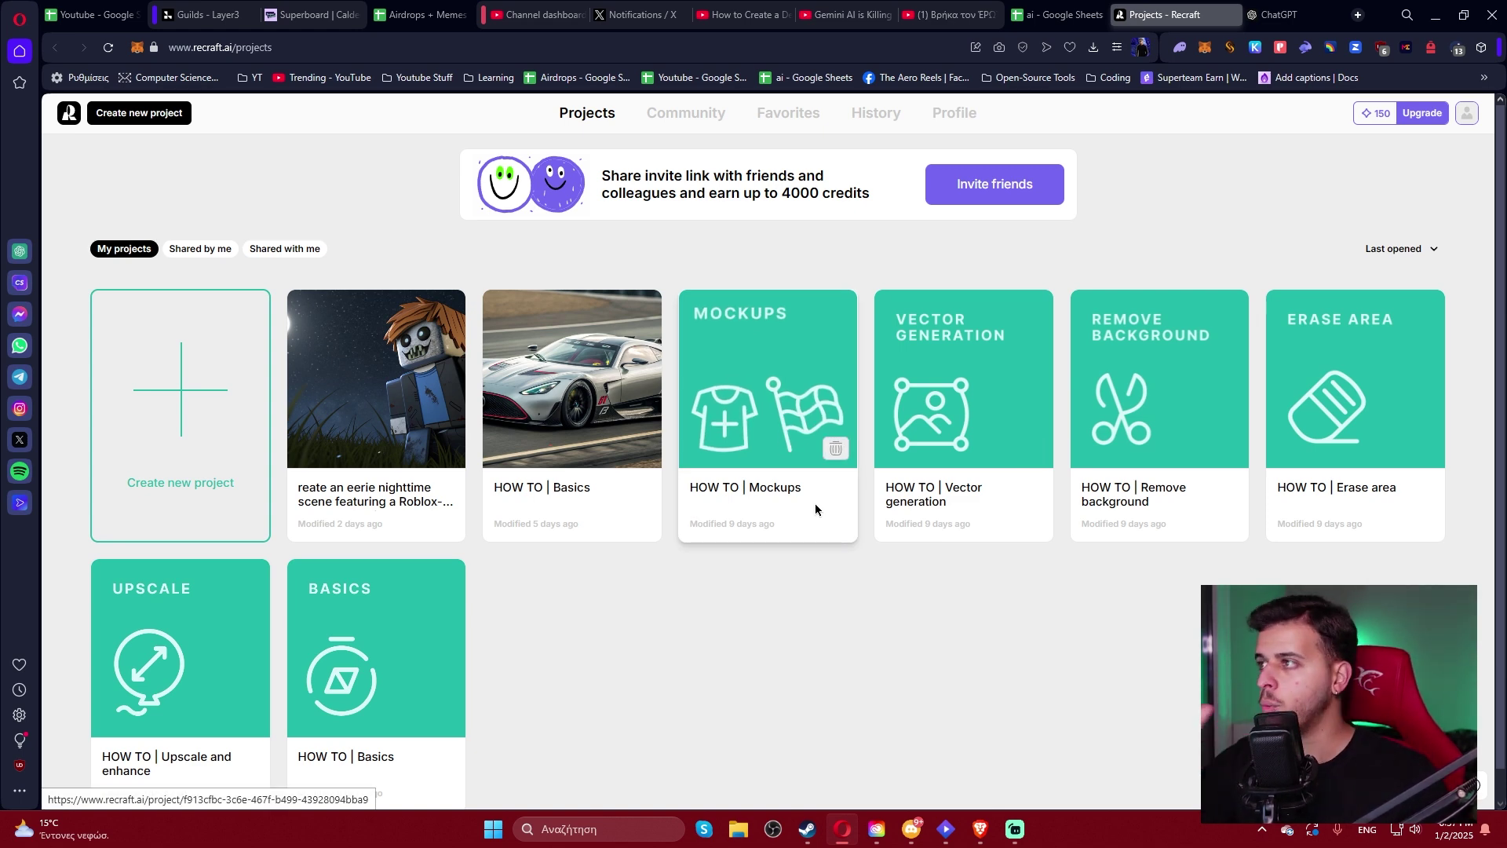
pyautogui.click(1466, 113)
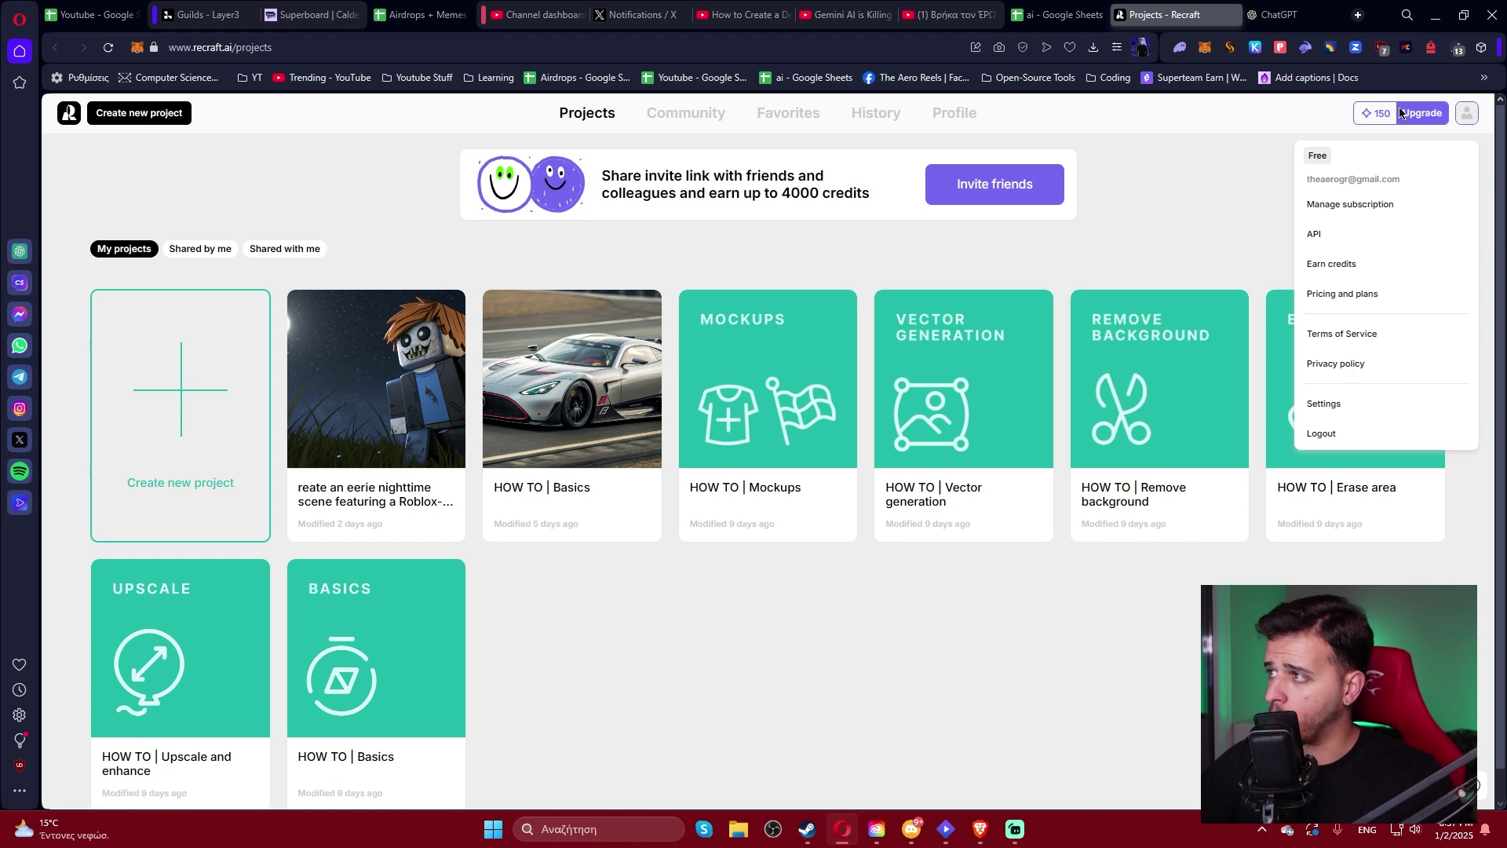
pyautogui.click(1272, 169)
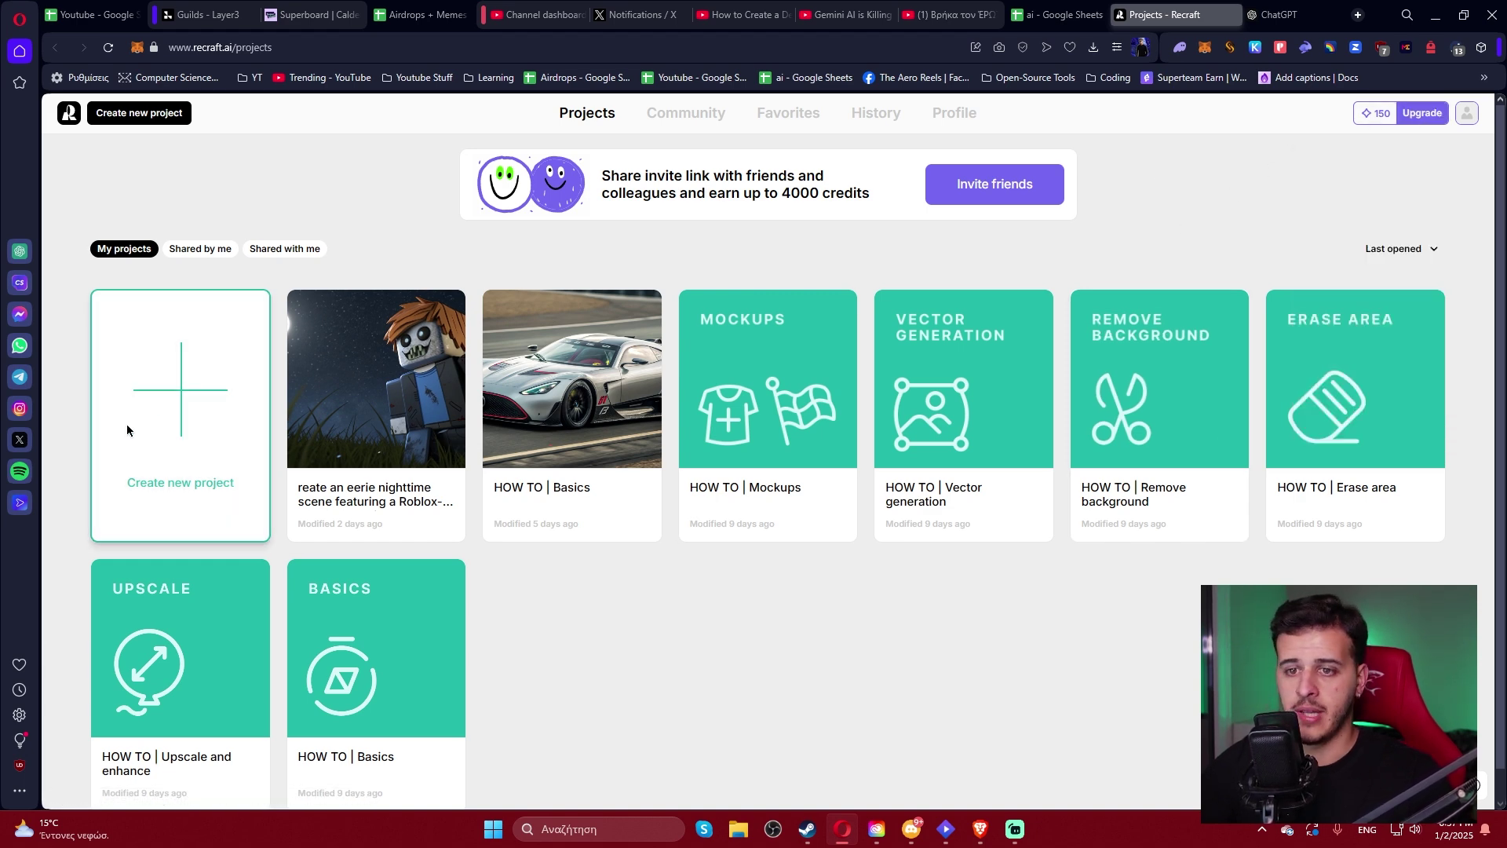
# Create a new Recraft project and add a new image to its canvas.
pyautogui.click(323, 721)
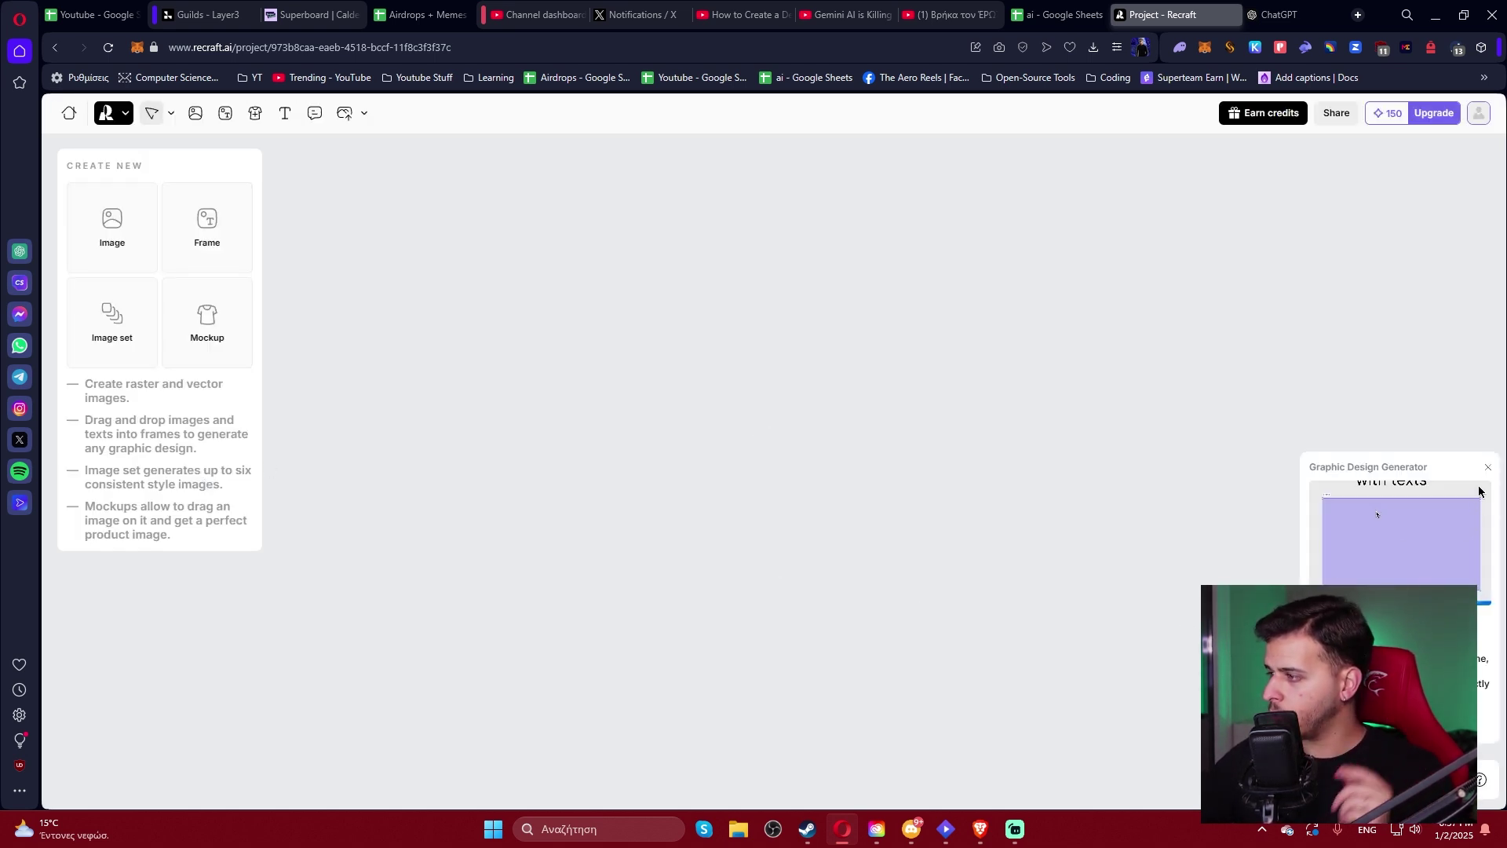
pyautogui.click(1487, 501)
pyautogui.click(123, 245)
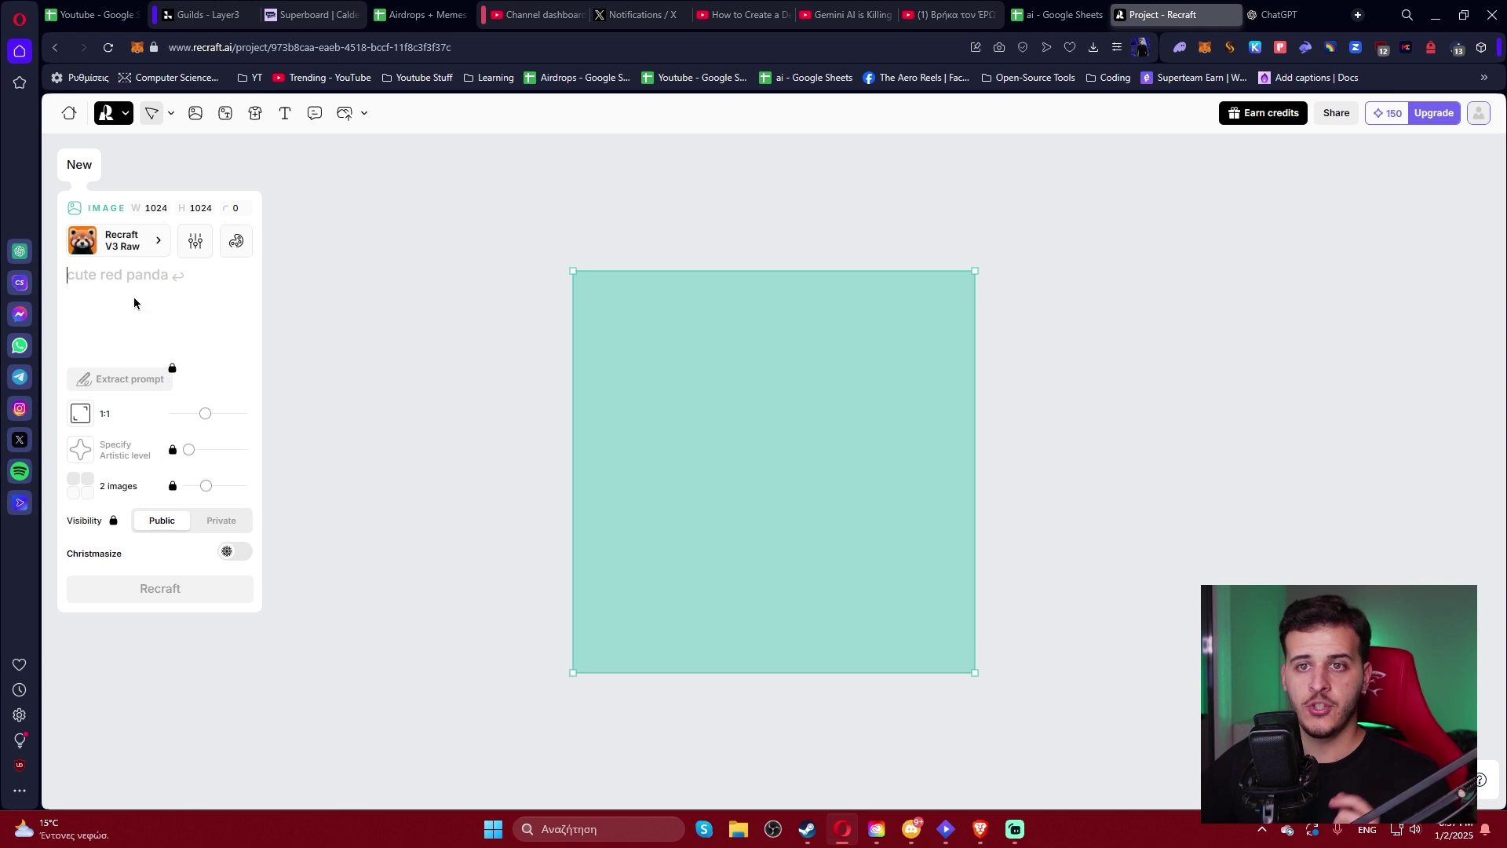
# Enter the image prompt "bmw in highway at night" and set the aspect ratio to 16:9.
pyautogui.write('bmw ')
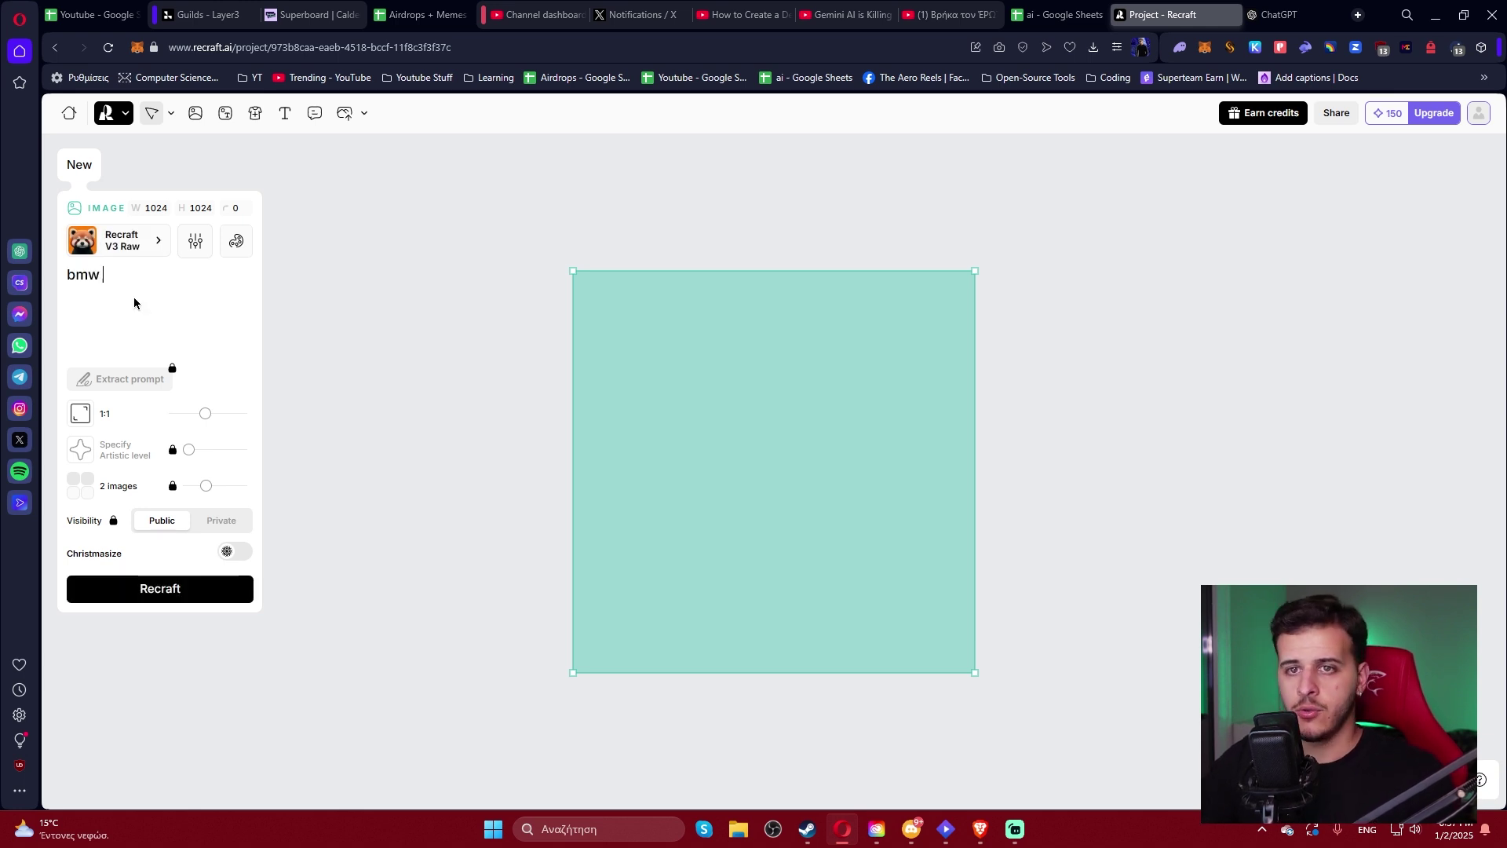
pyautogui.write('in high')
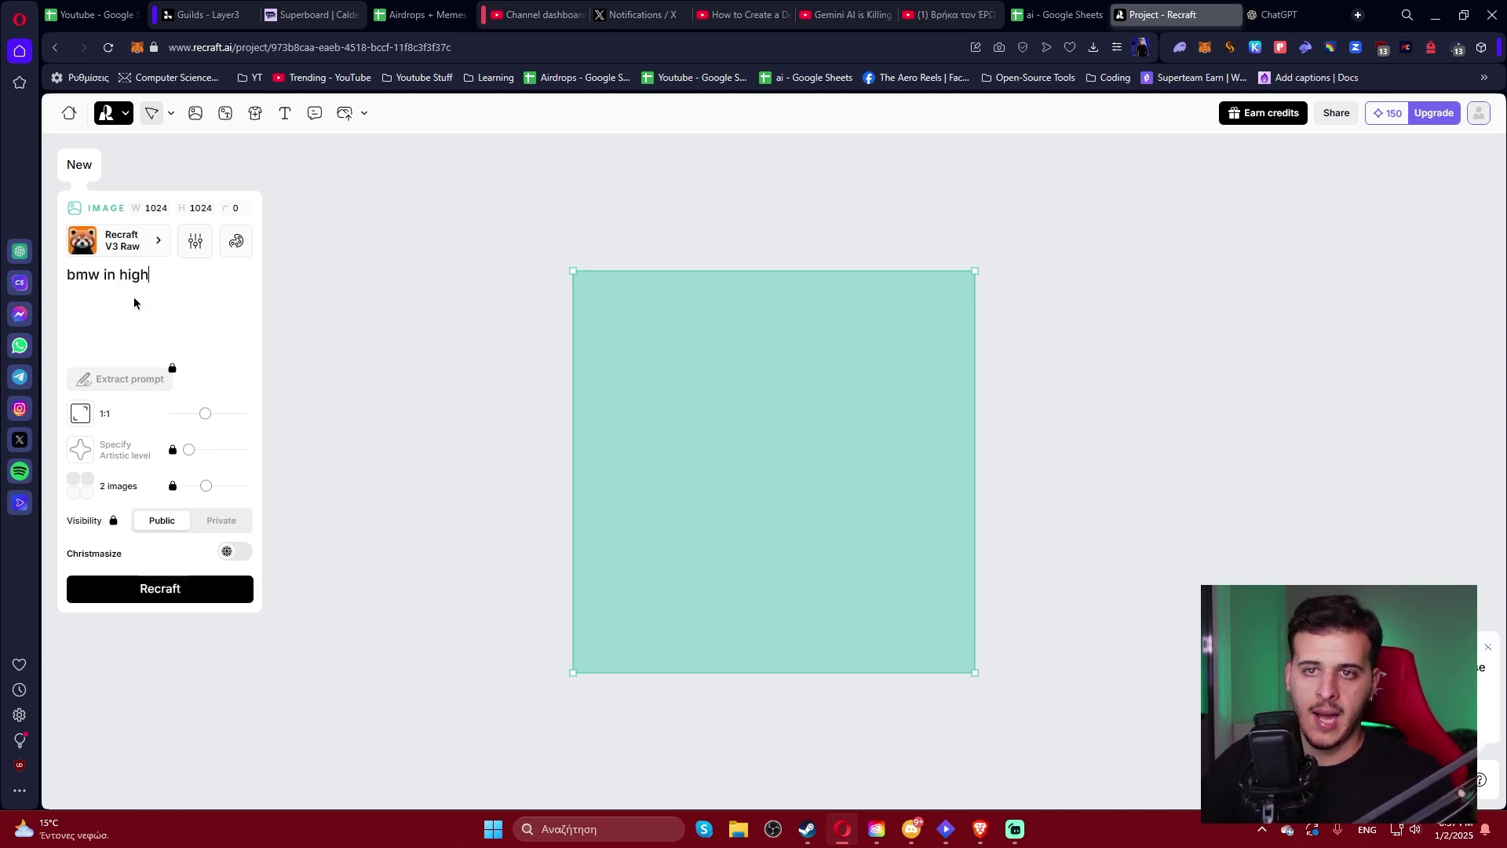
pyautogui.write('way at night')
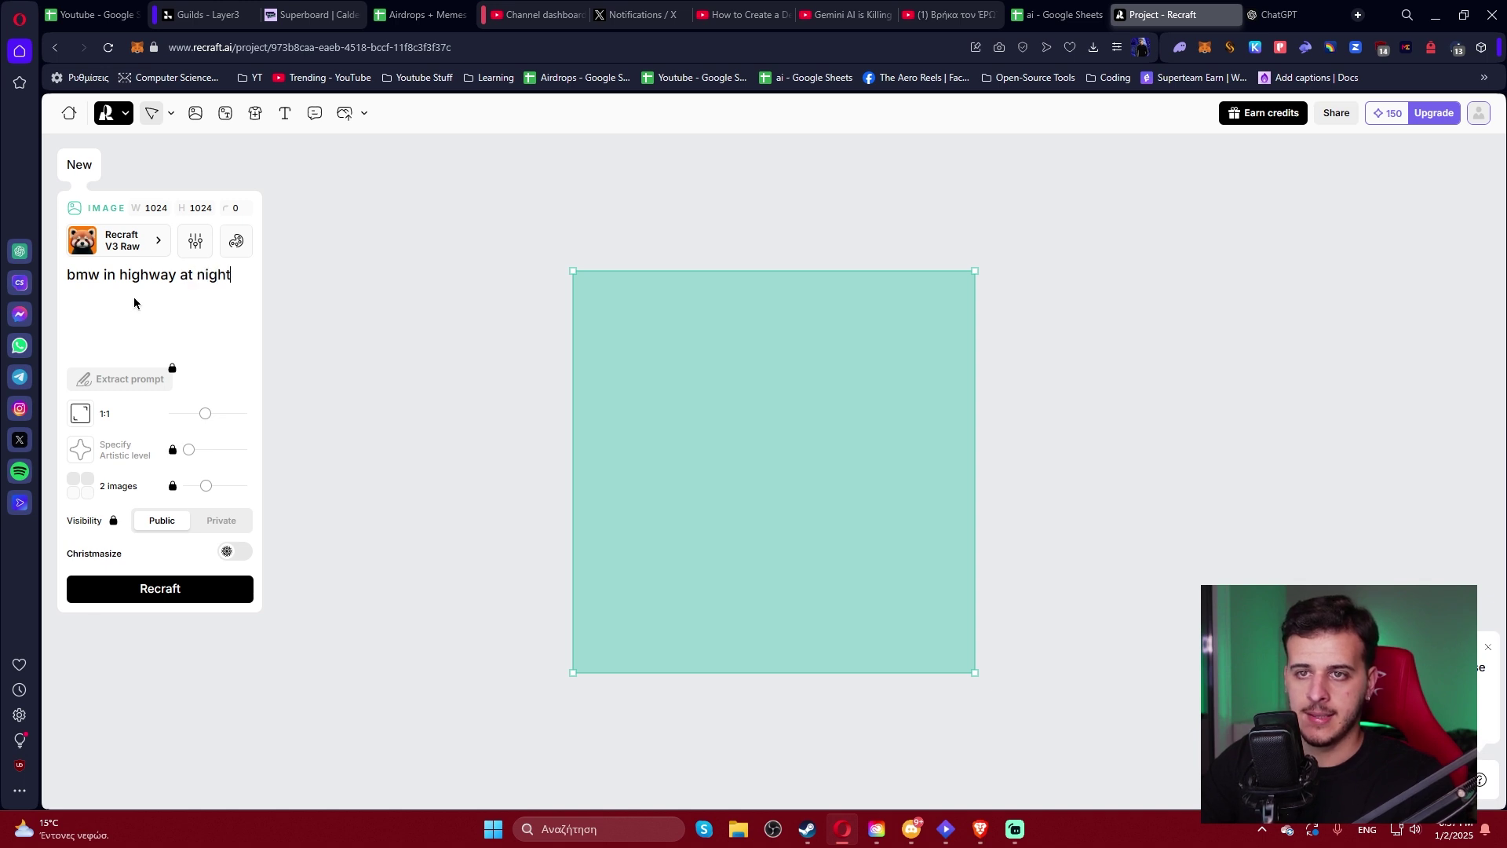
pyautogui.click(181, 304)
pyautogui.moveTo(205, 416)
pyautogui.mouseDown()
pyautogui.moveTo(240, 412)
pyautogui.moveTo(179, 427)
pyautogui.mouseUp()
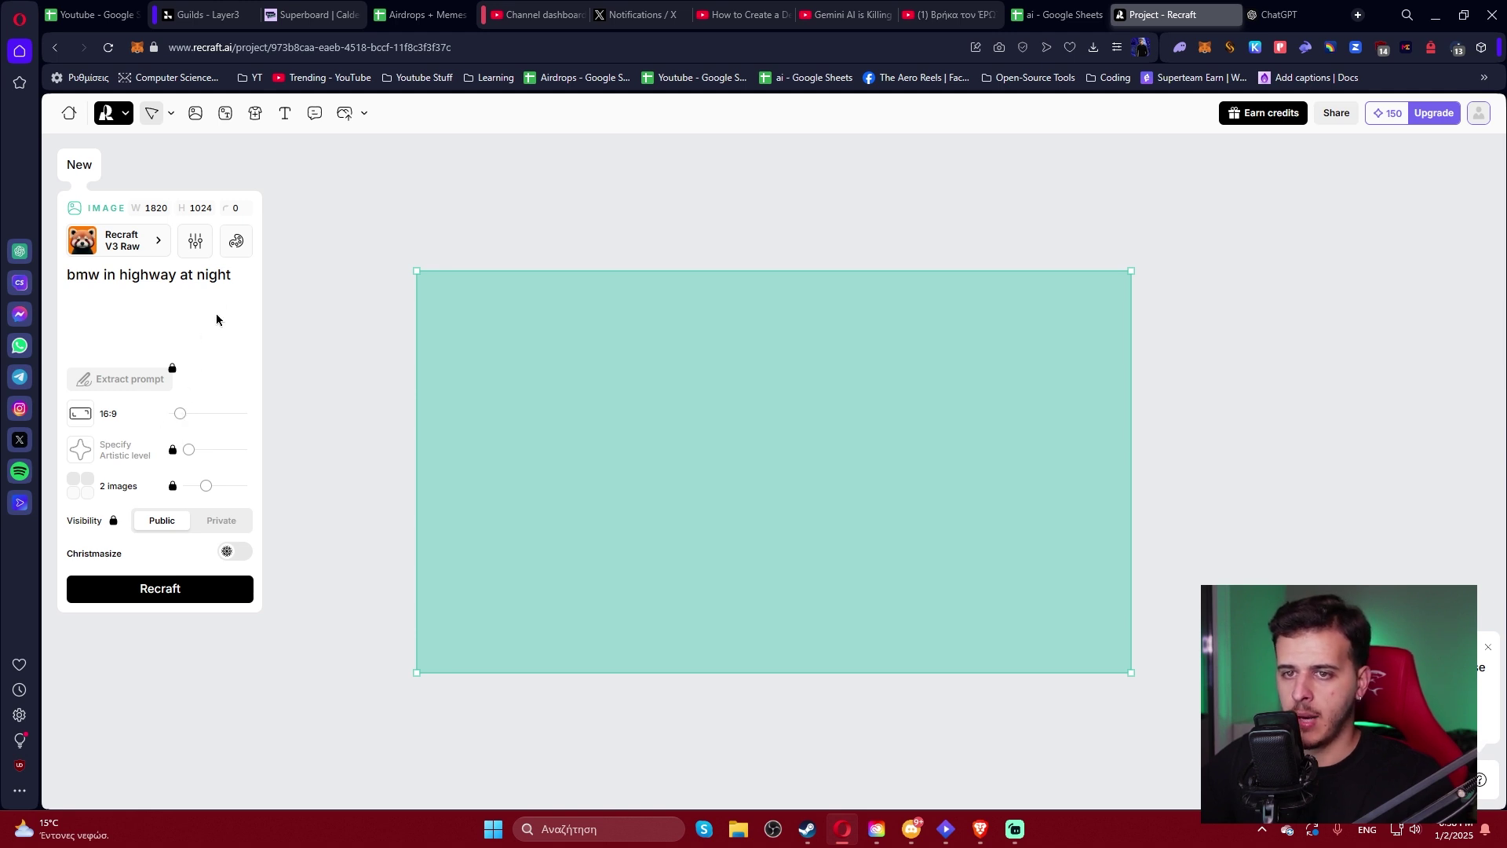
# Apply the Photorealism style to the image and generate it from the prompt.
pyautogui.click(175, 295)
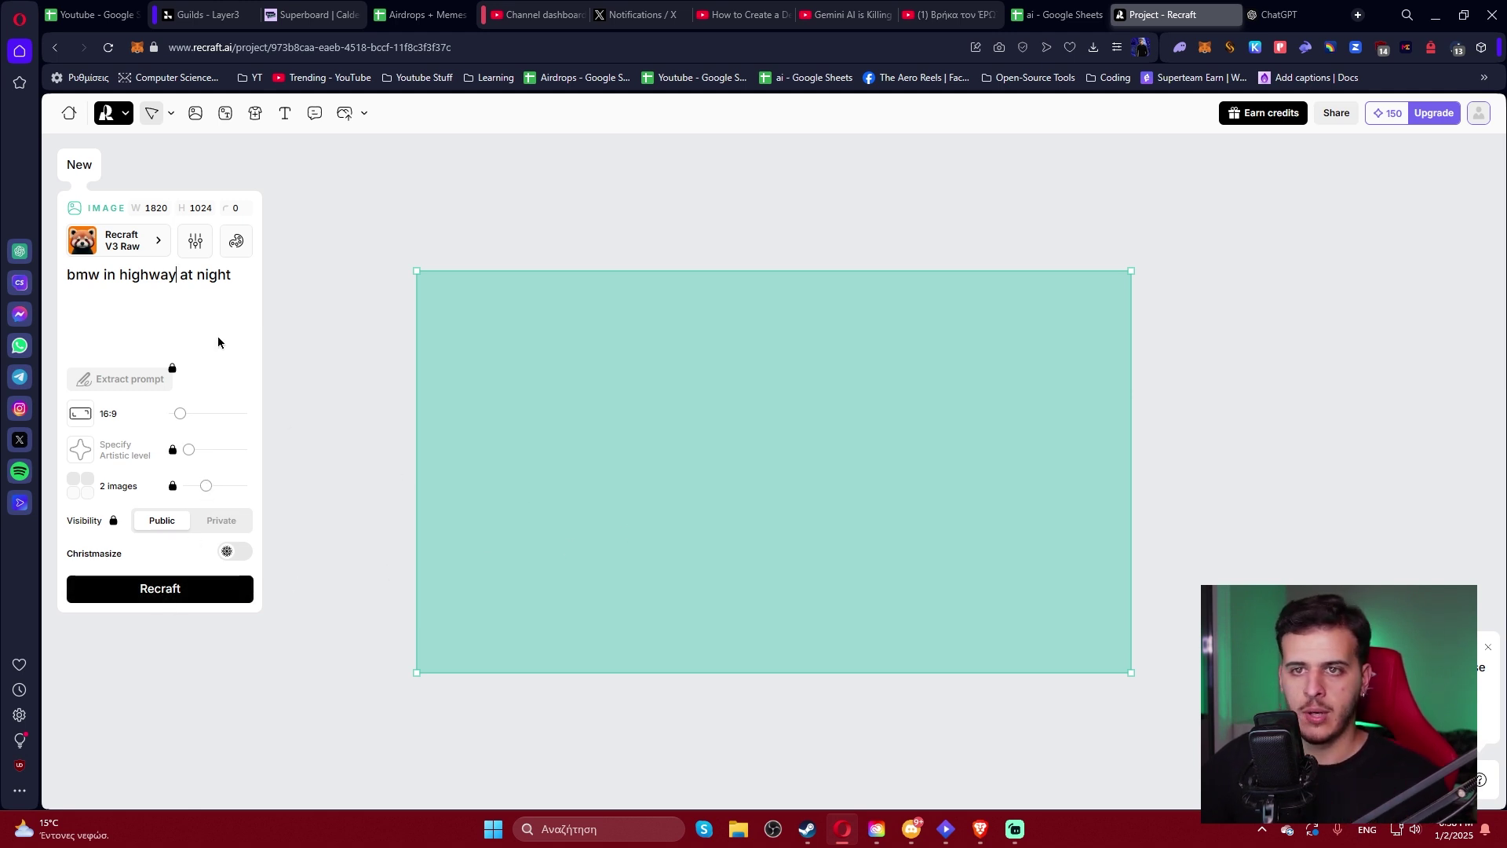
pyautogui.click(118, 240)
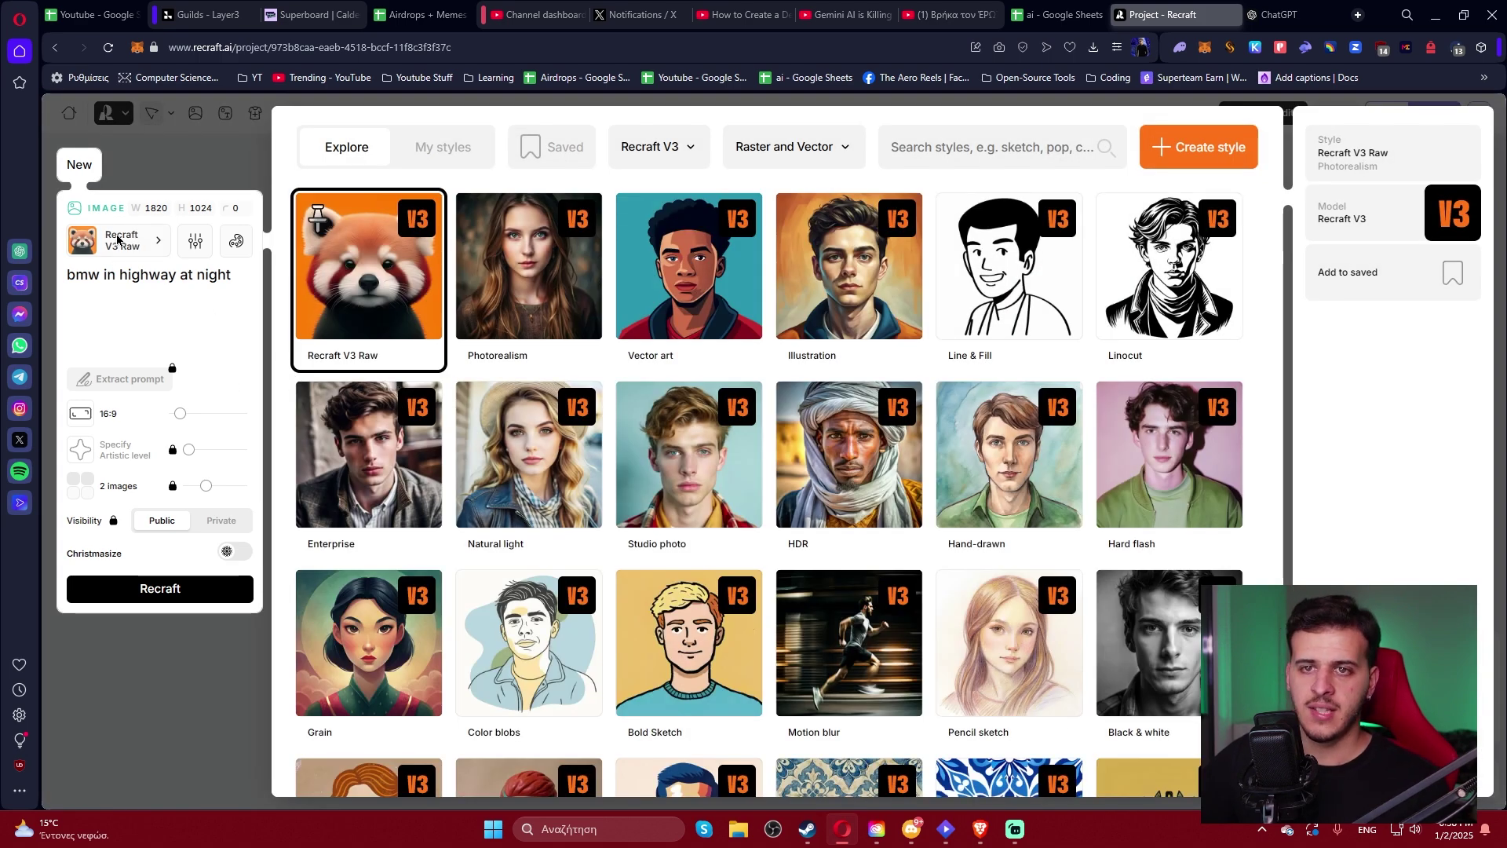
pyautogui.moveTo(548, 274)
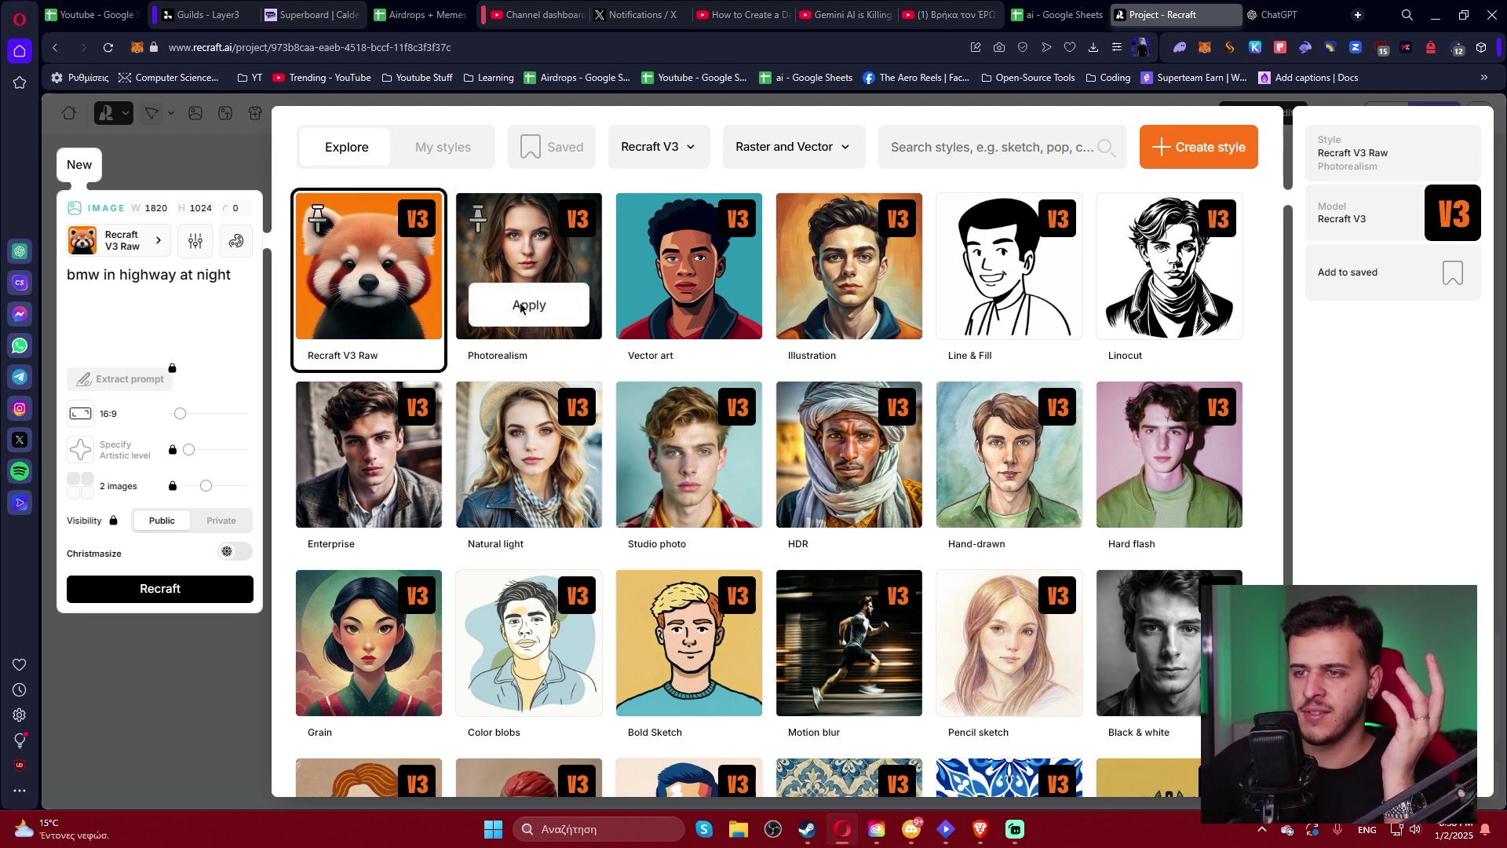
pyautogui.click(525, 309)
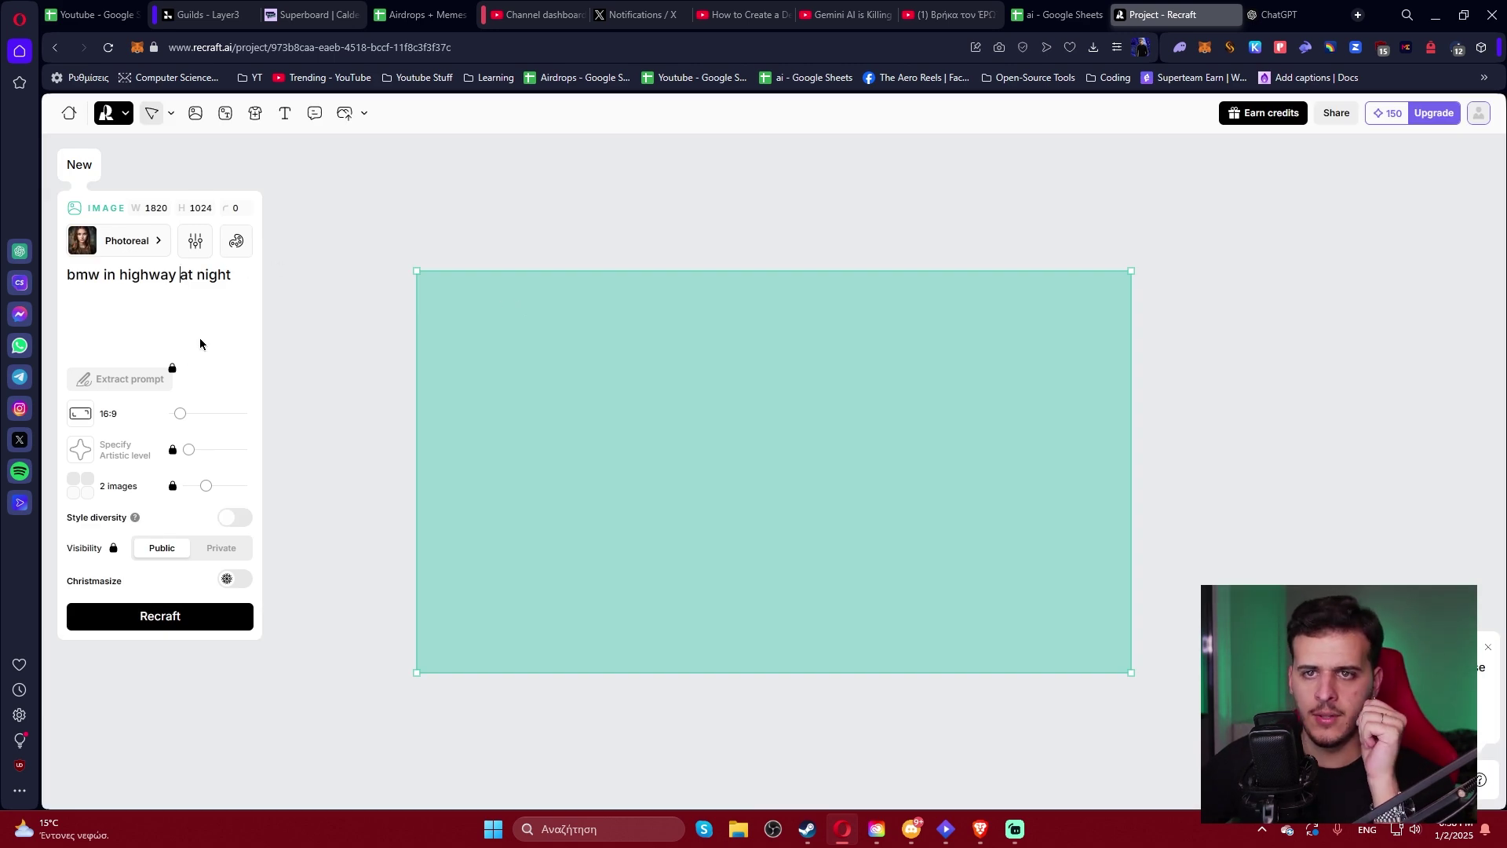
pyautogui.click(175, 618)
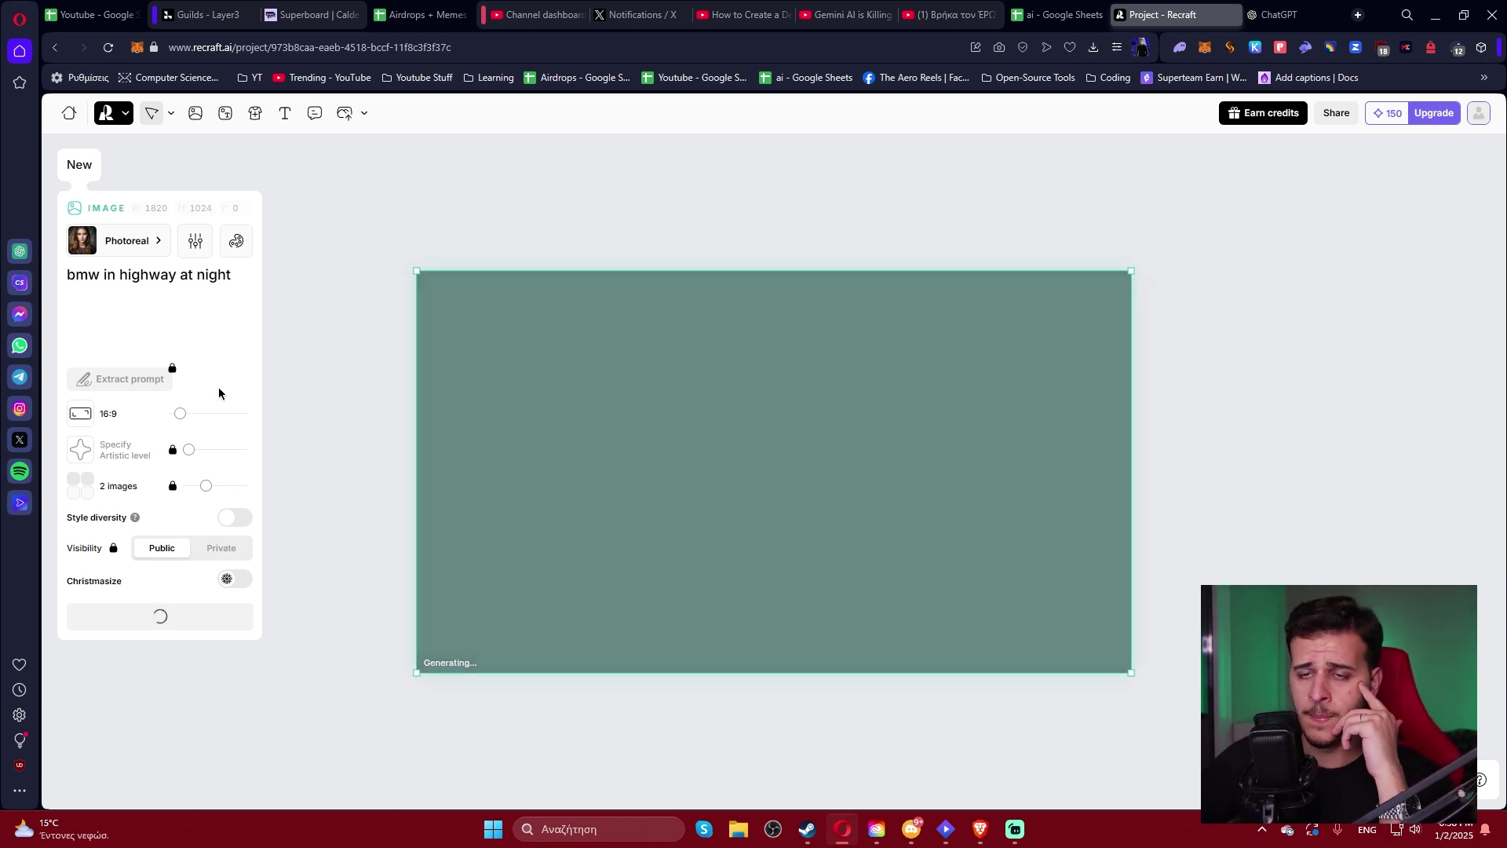
# Set "SUV" as the content to exclude from the image.
pyautogui.click(195, 244)
pyautogui.click(328, 208)
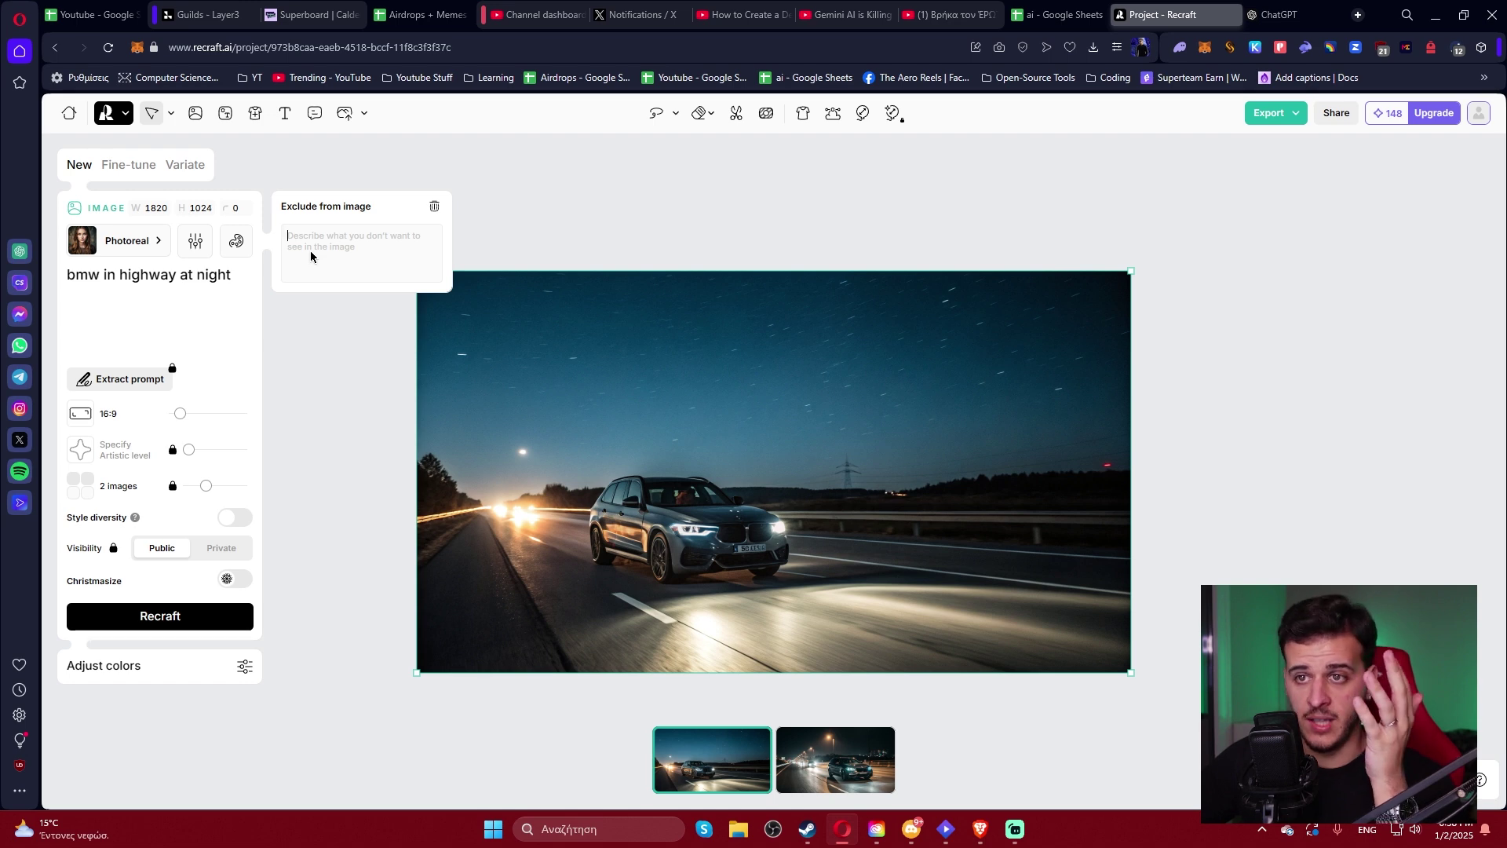
pyautogui.write('N')
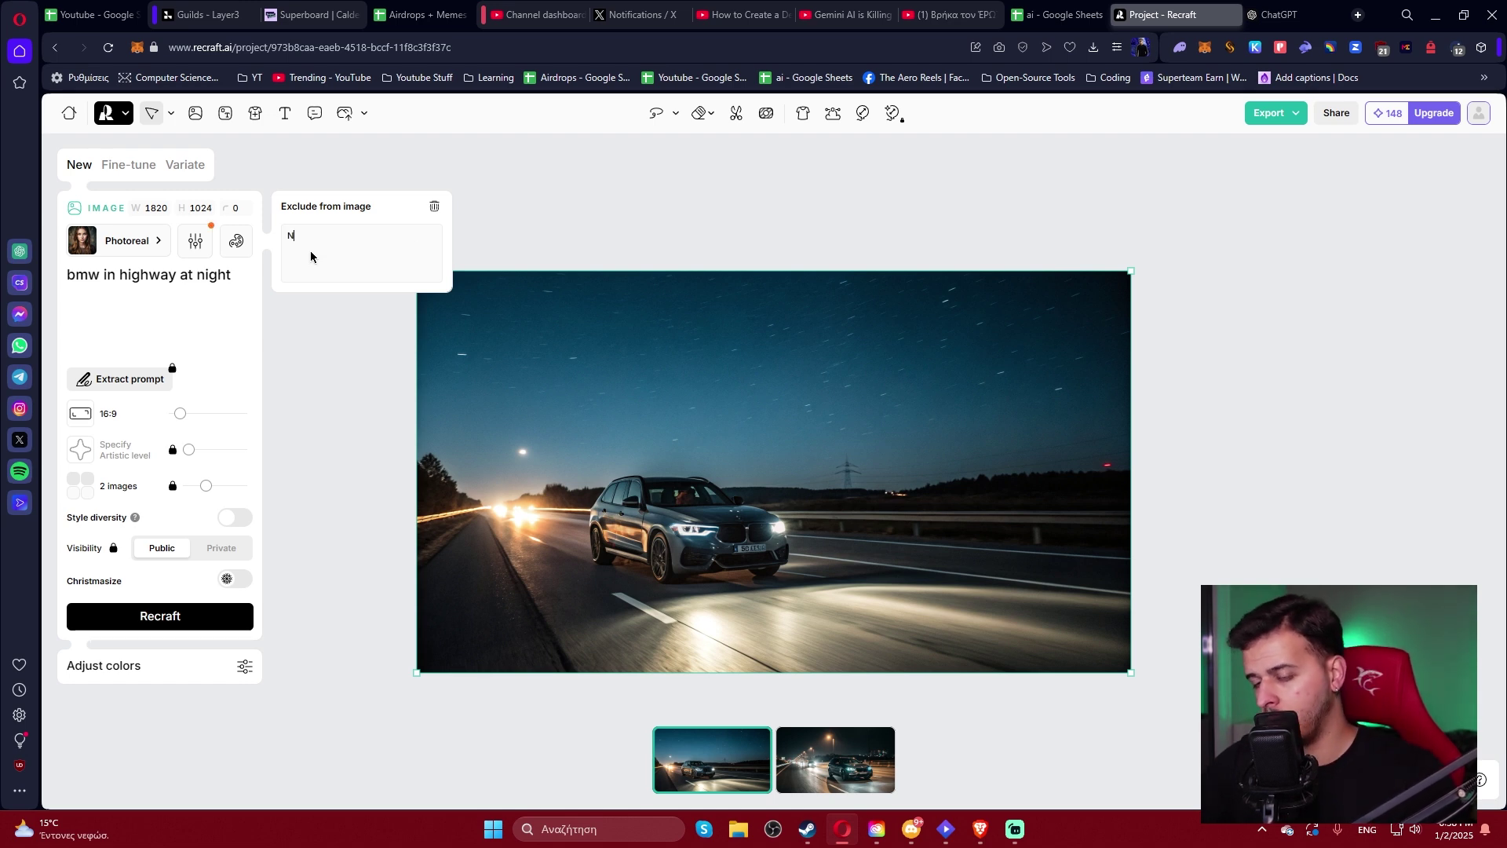
pyautogui.press('BackSpace')
pyautogui.write('SUV')
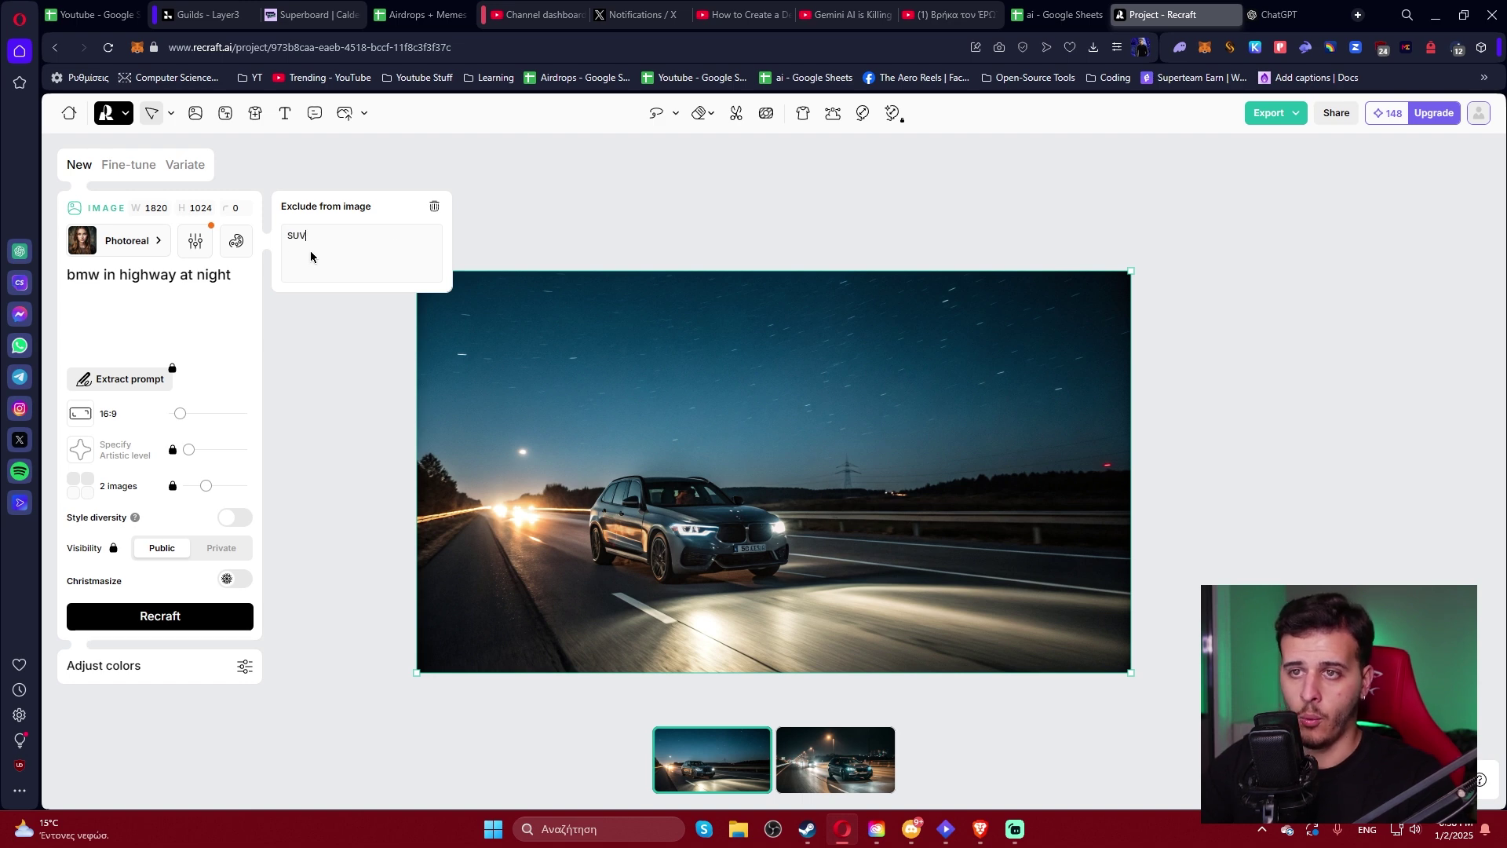
pyautogui.click(203, 333)
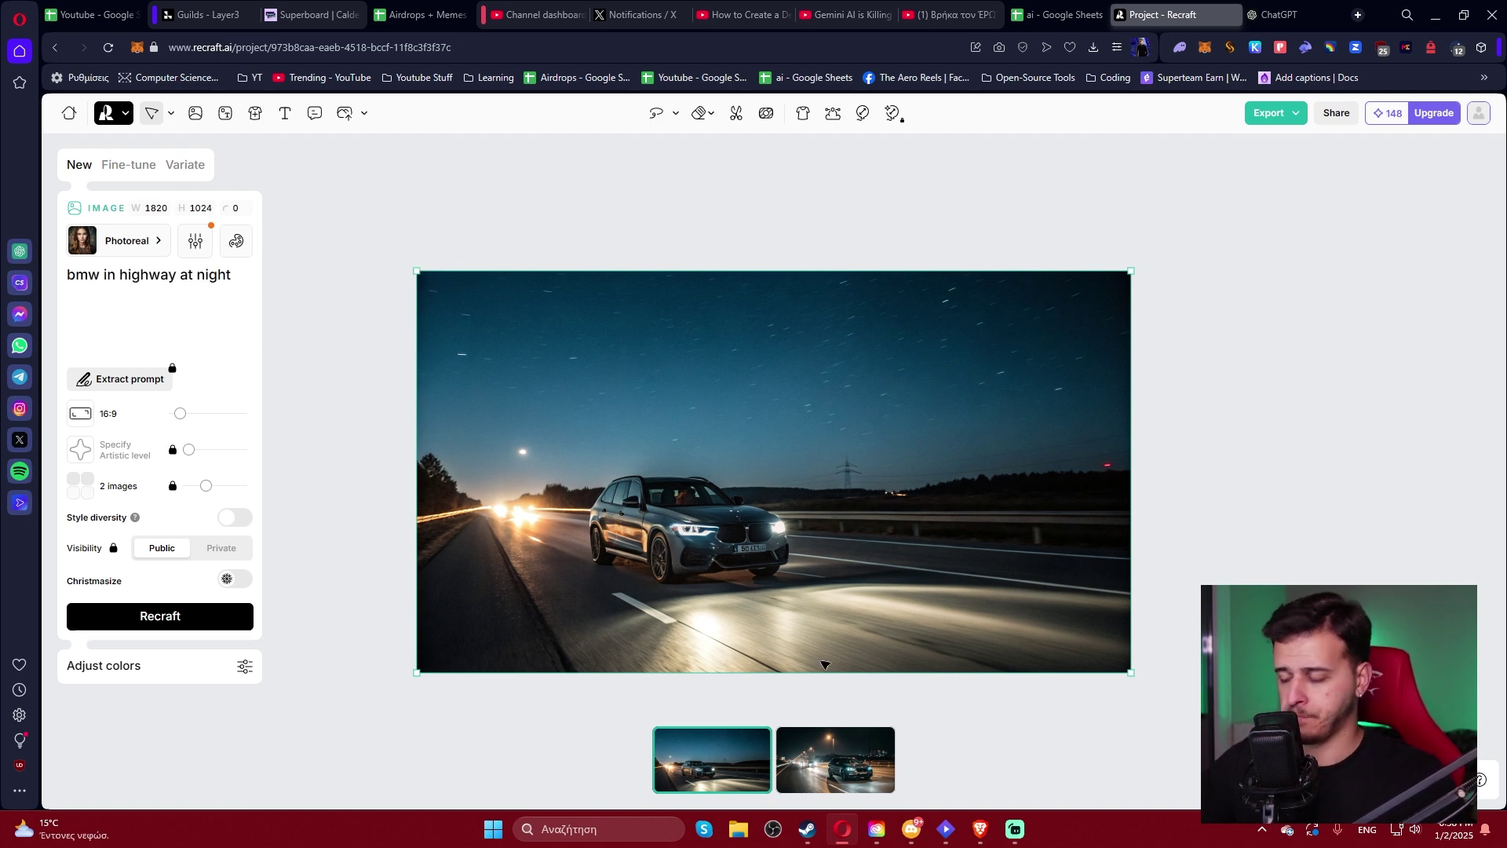
# Choose the second generated BMW image and inspect it up close on the canvas.
pyautogui.click(852, 742)
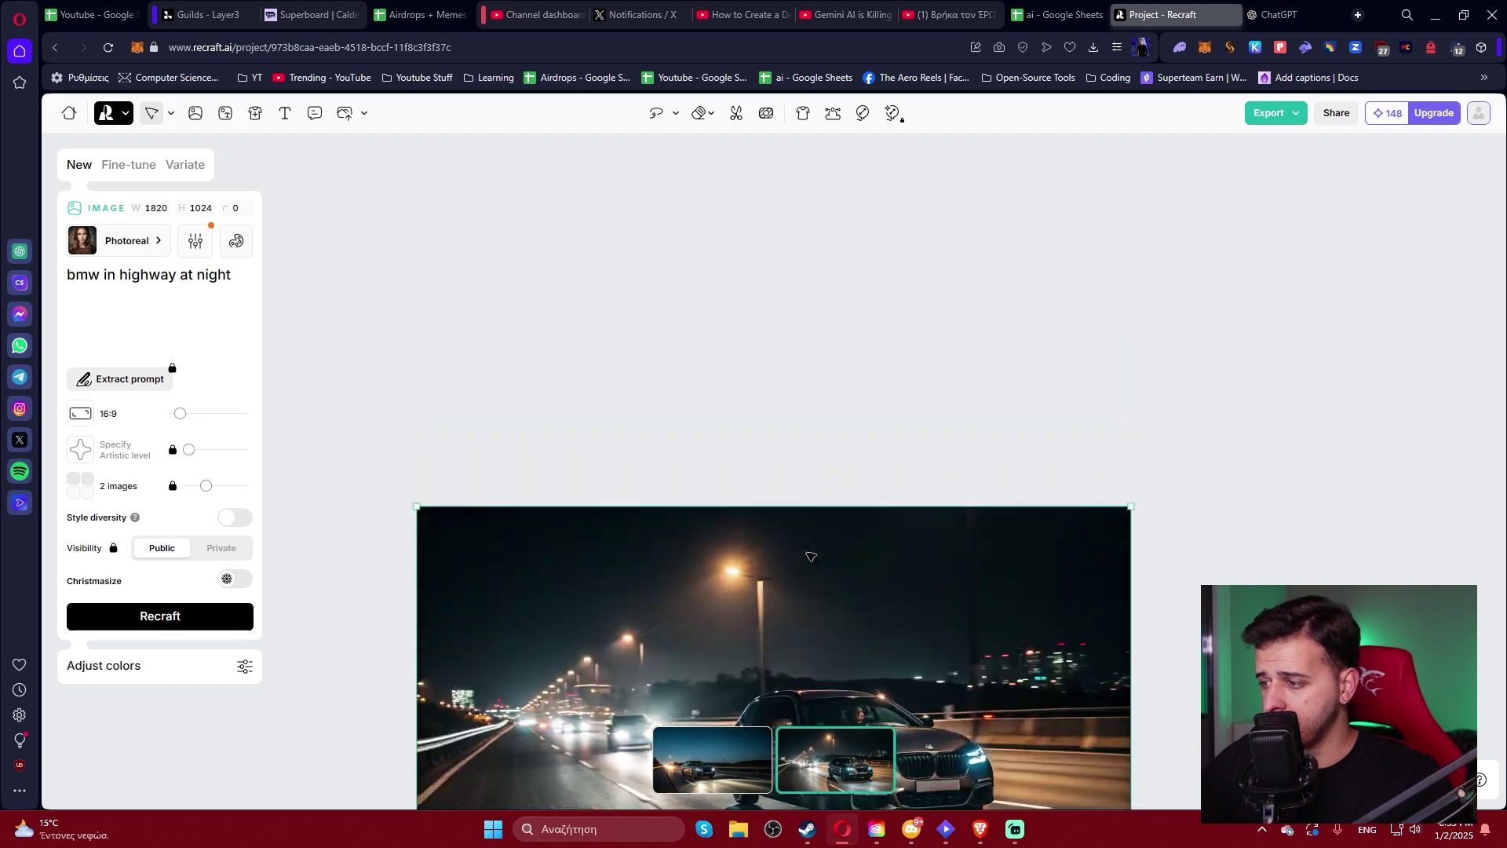
pyautogui.click(1227, 521)
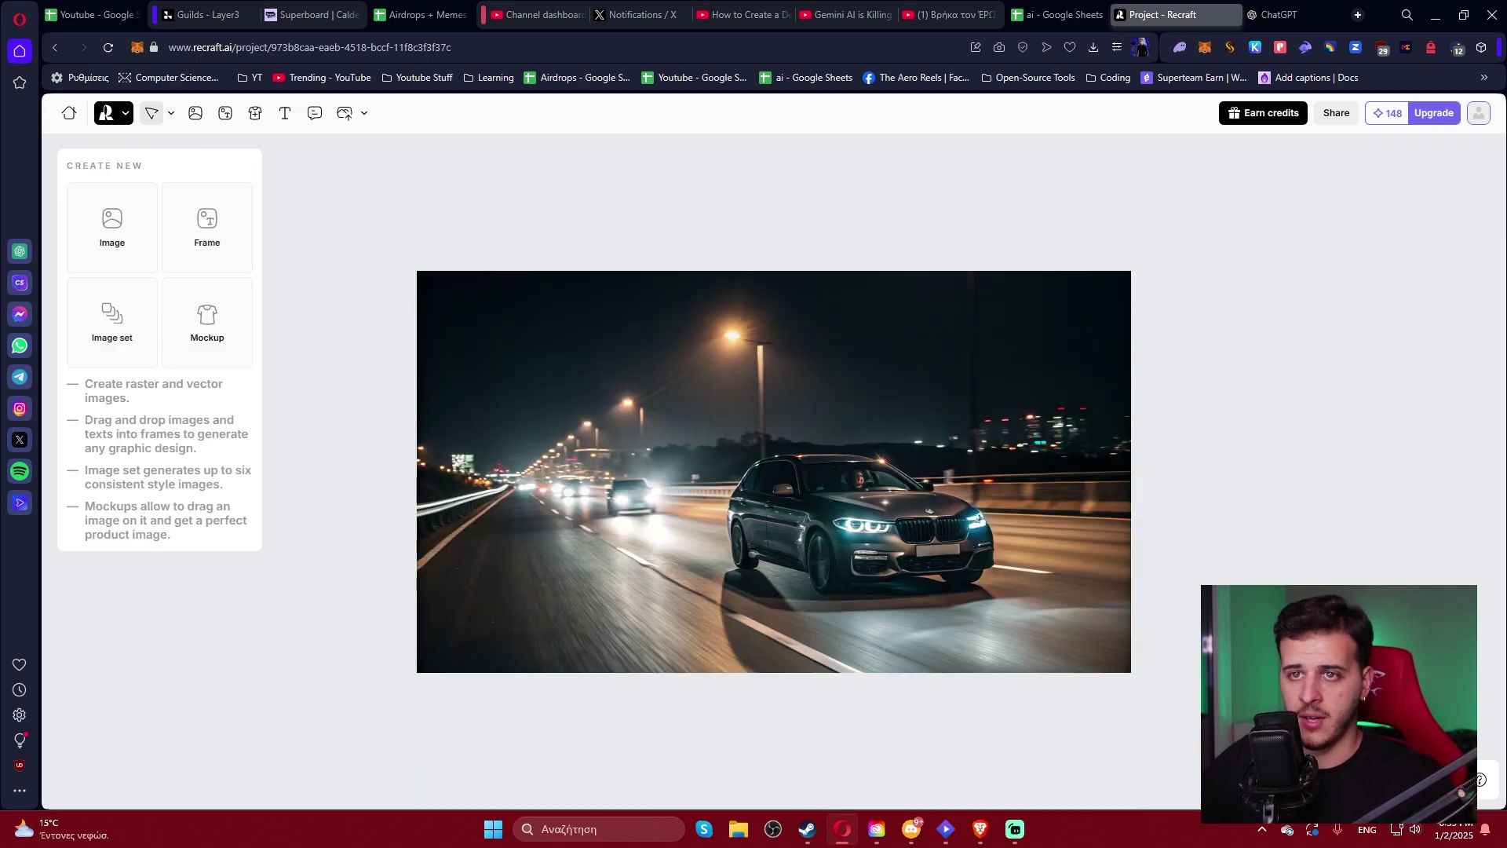
pyautogui.scroll(3, 1265, 640)
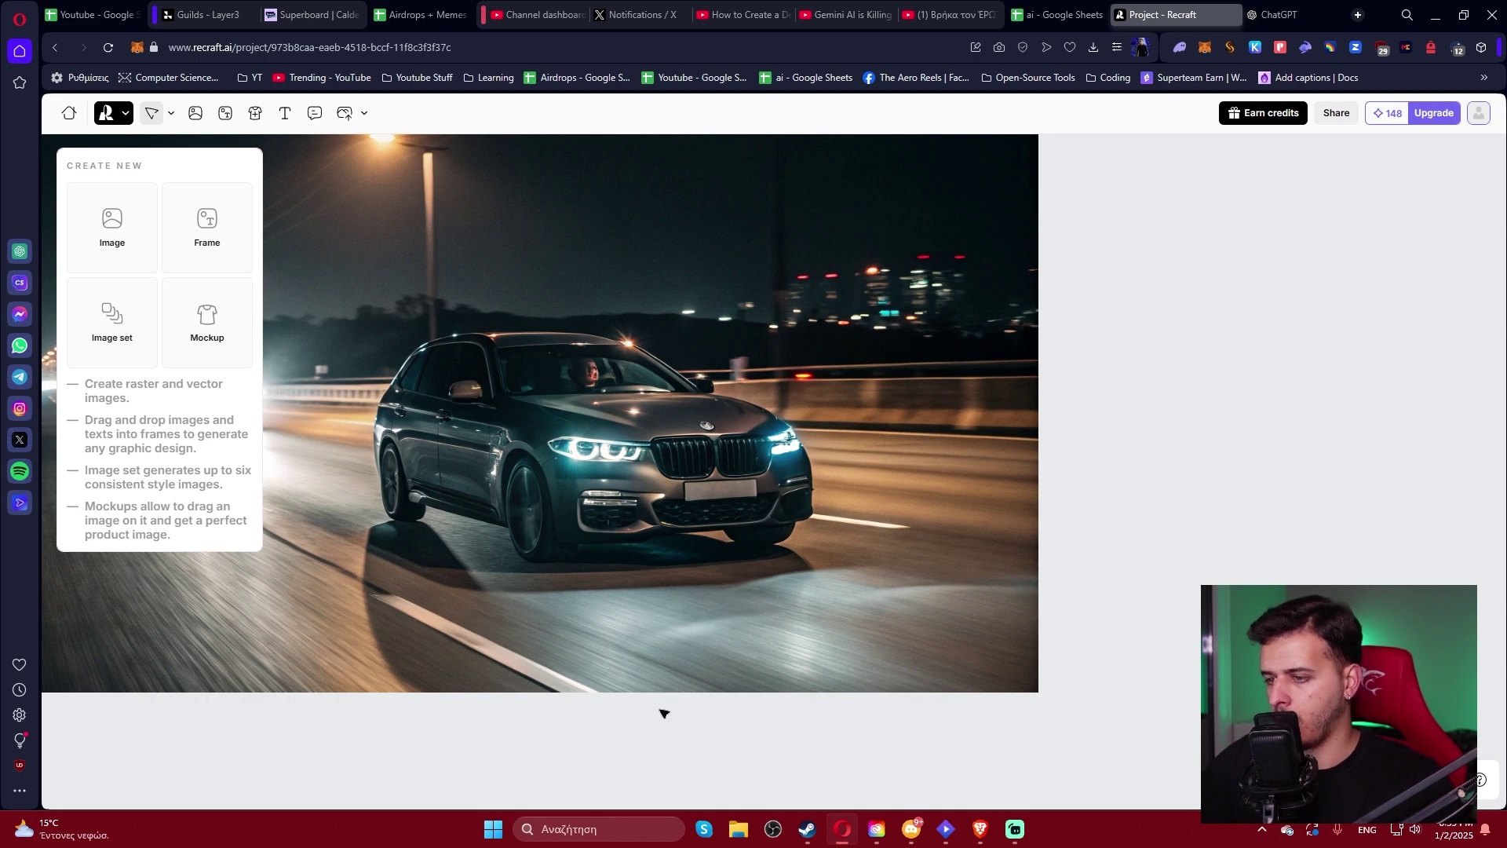
pyautogui.hscroll(-5, 747, 707)
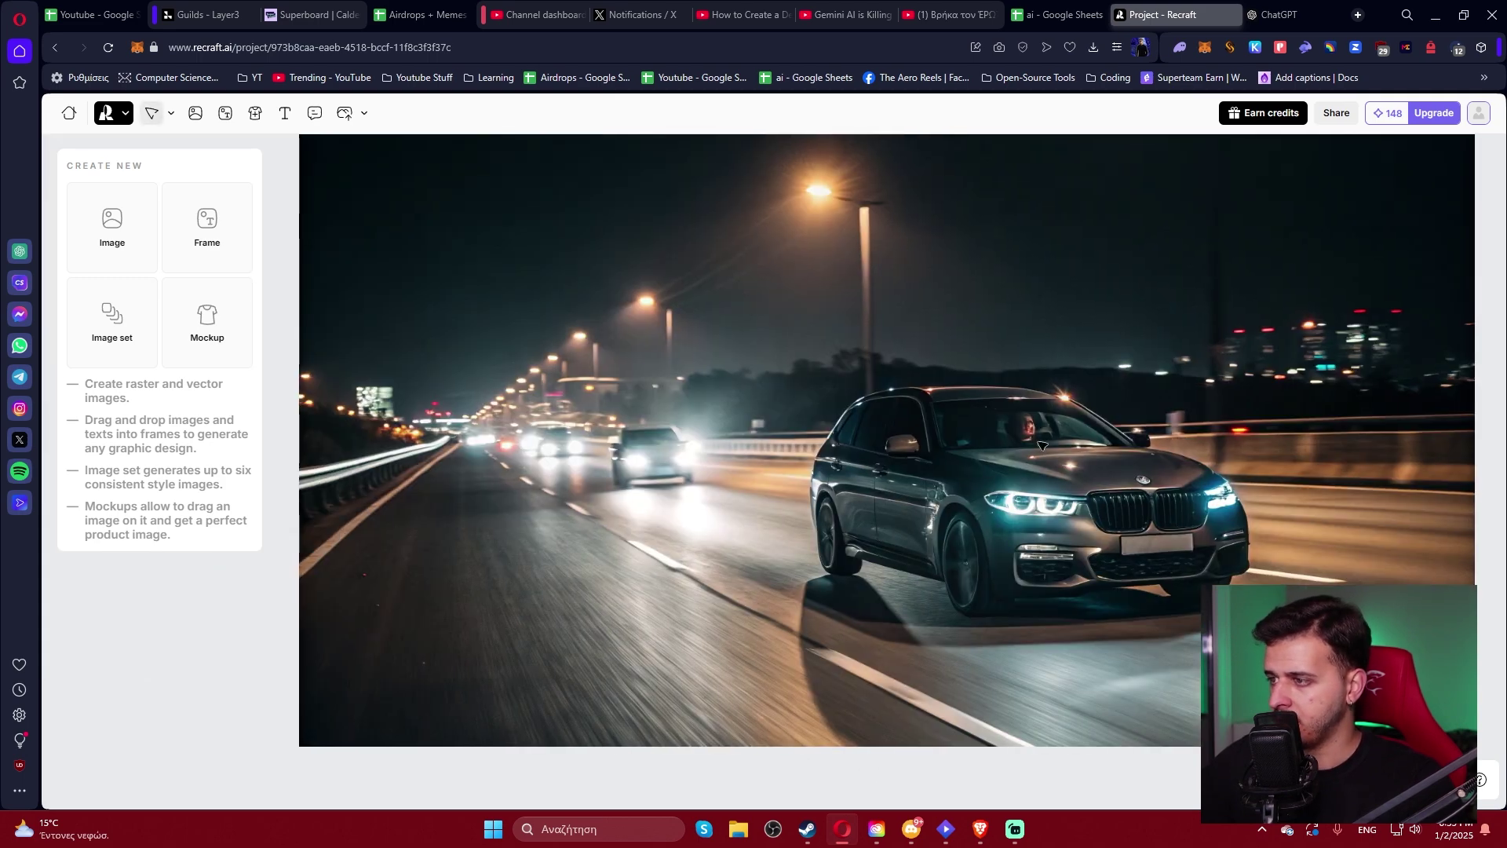
pyautogui.scroll(-5, 977, 438)
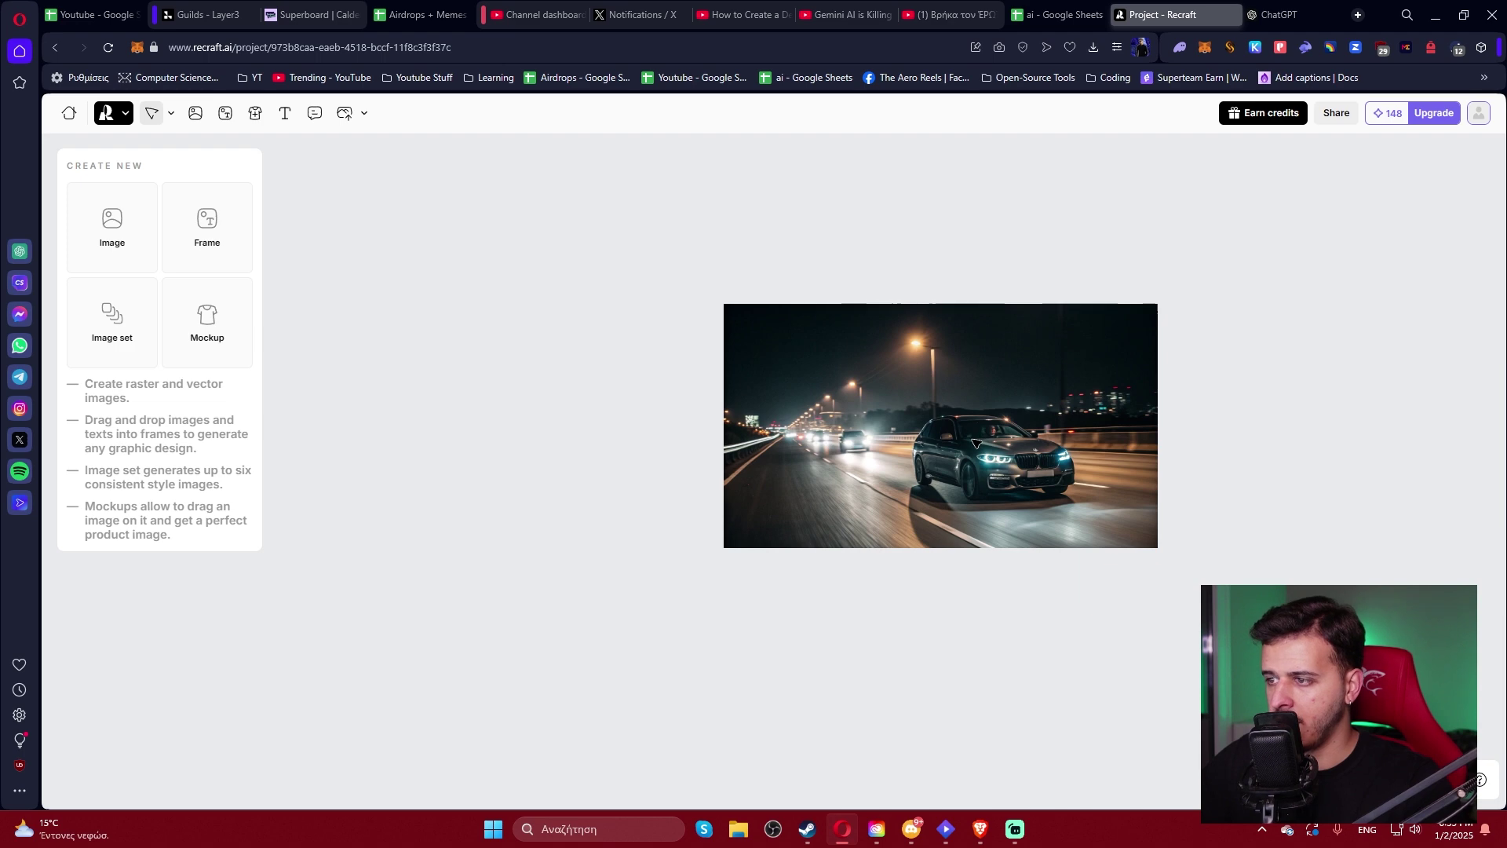
pyautogui.scroll(3, 847, 731)
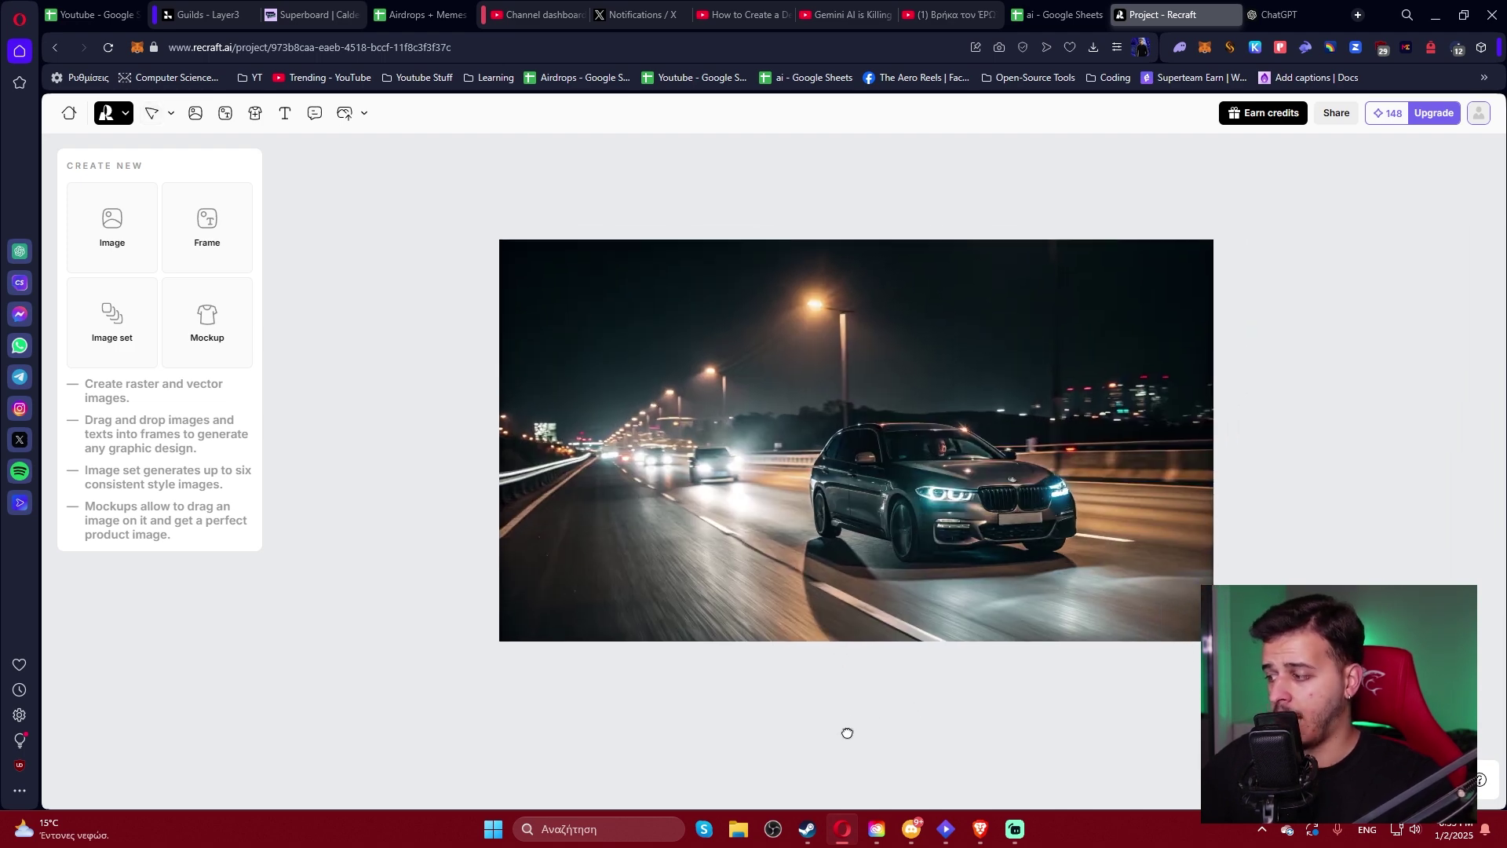
pyautogui.click(576, 337)
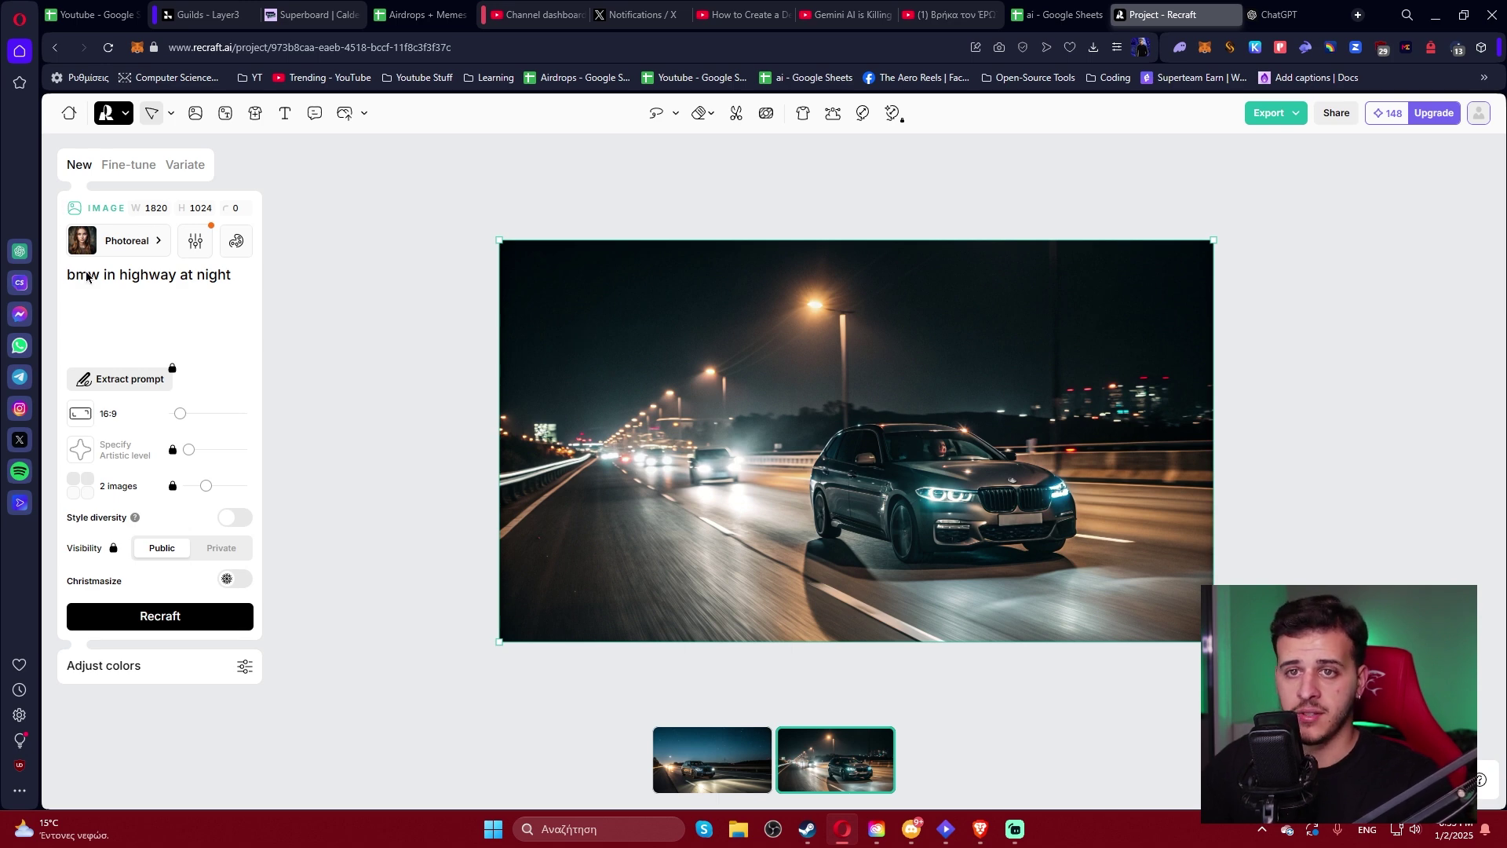
pyautogui.click(395, 335)
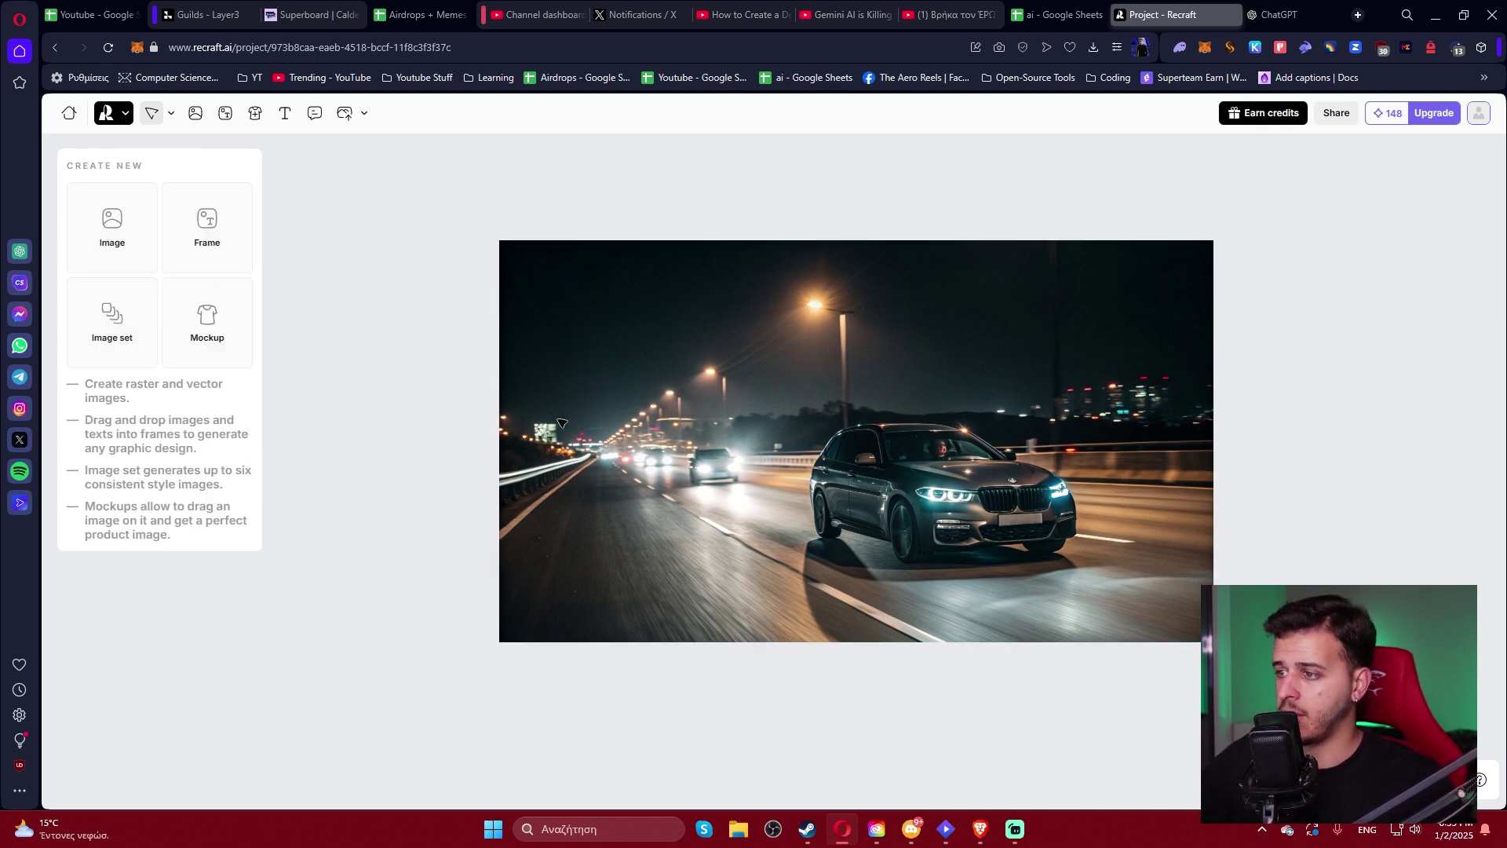
pyautogui.click(658, 488)
pyautogui.click(399, 458)
pyautogui.moveTo(320, 319); pyautogui.dragTo(397, 368)
# Add a new image frame to the right of the generated BMW picture and set its aspect ratio to 16:9.
pyautogui.click(106, 242)
pyautogui.moveTo(622, 411); pyautogui.dragTo(1382, 402)
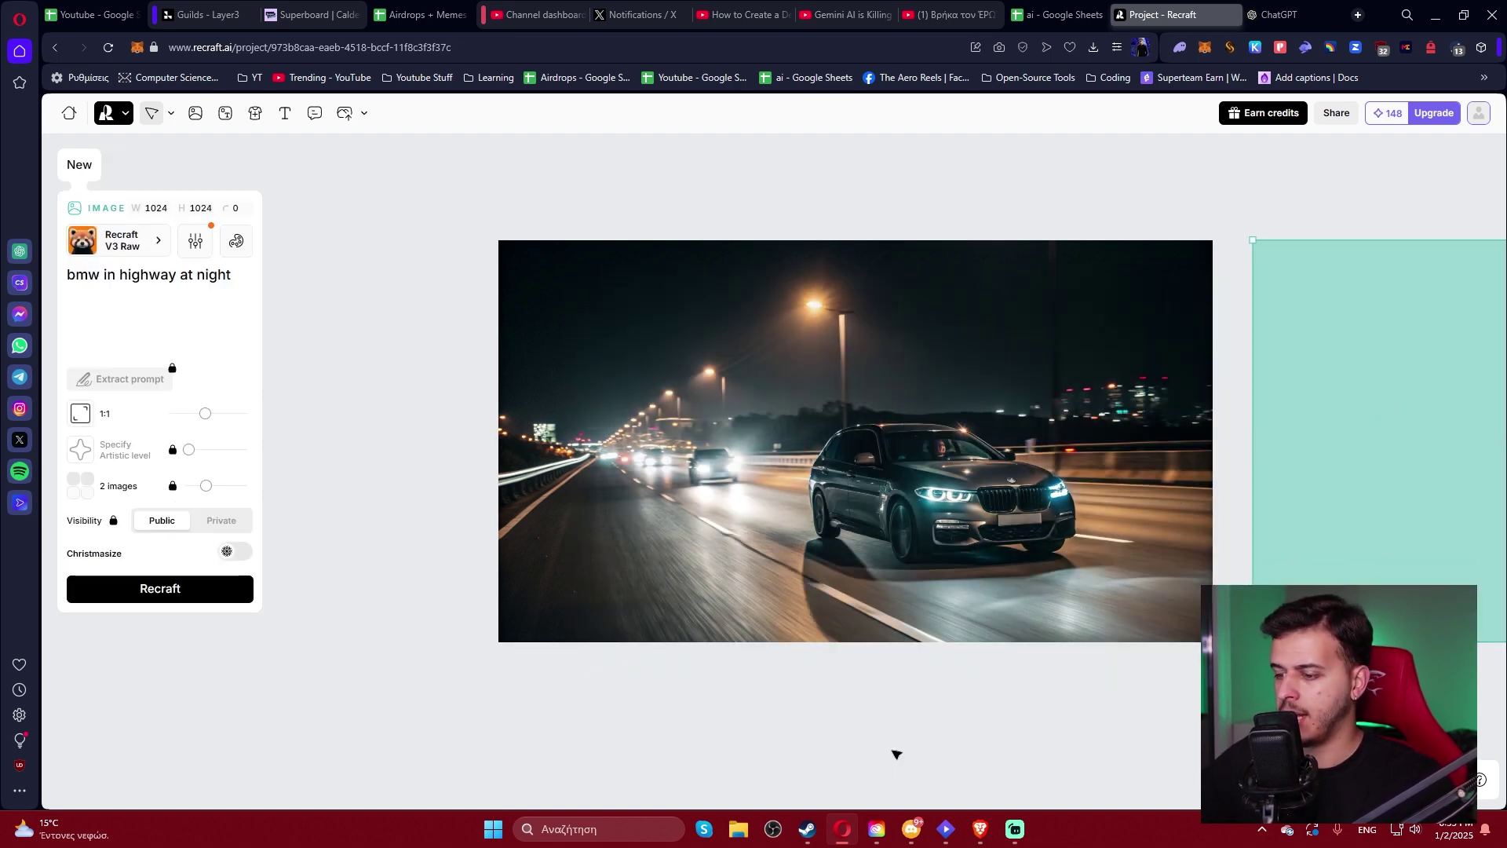
pyautogui.hscroll(10, 895, 754)
pyautogui.moveTo(695, 443); pyautogui.dragTo(883, 441)
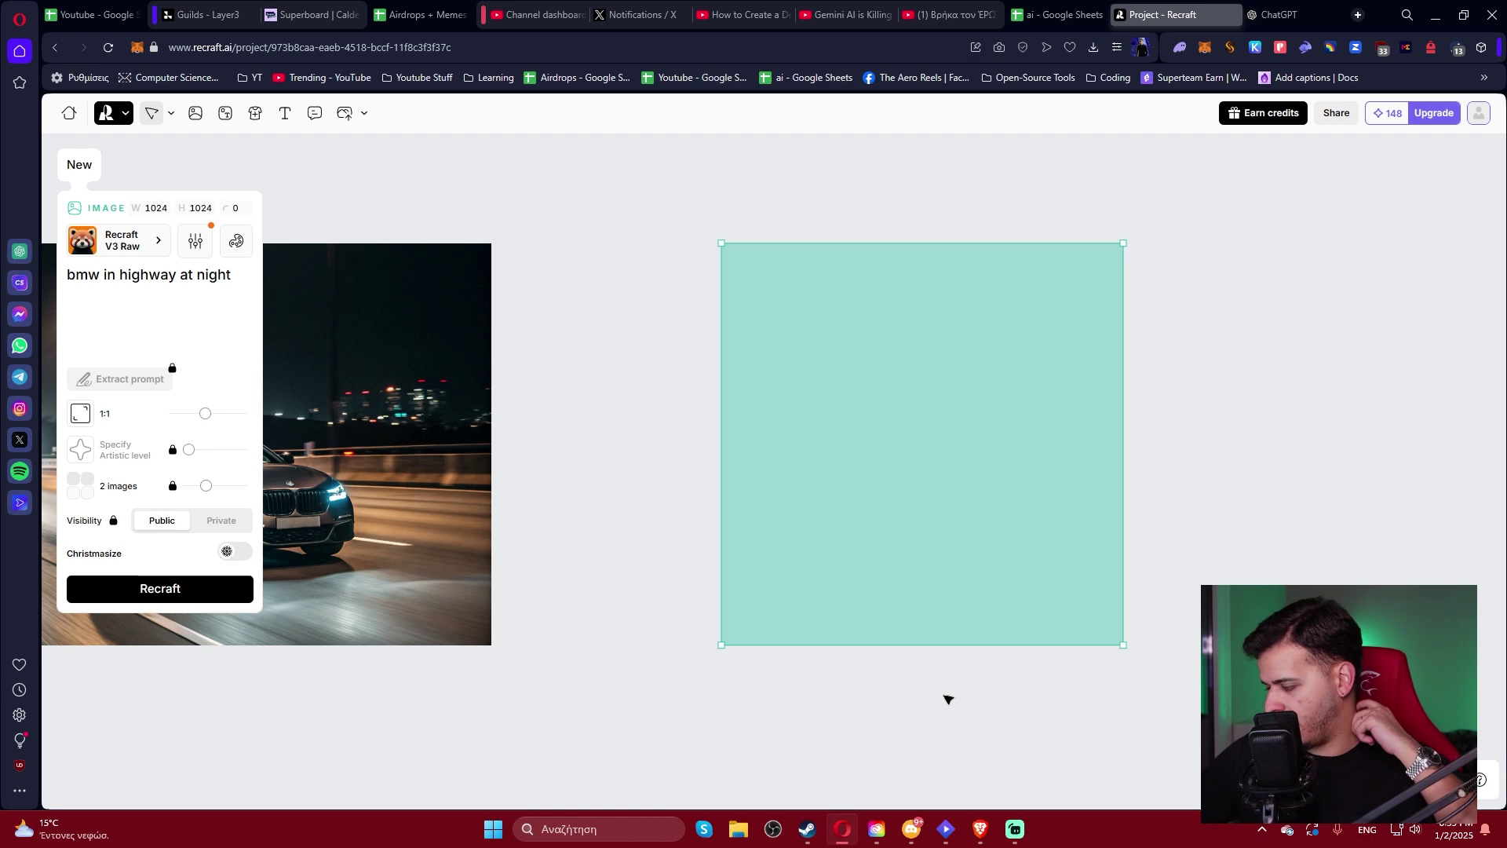
pyautogui.moveTo(986, 575); pyautogui.dragTo(997, 699)
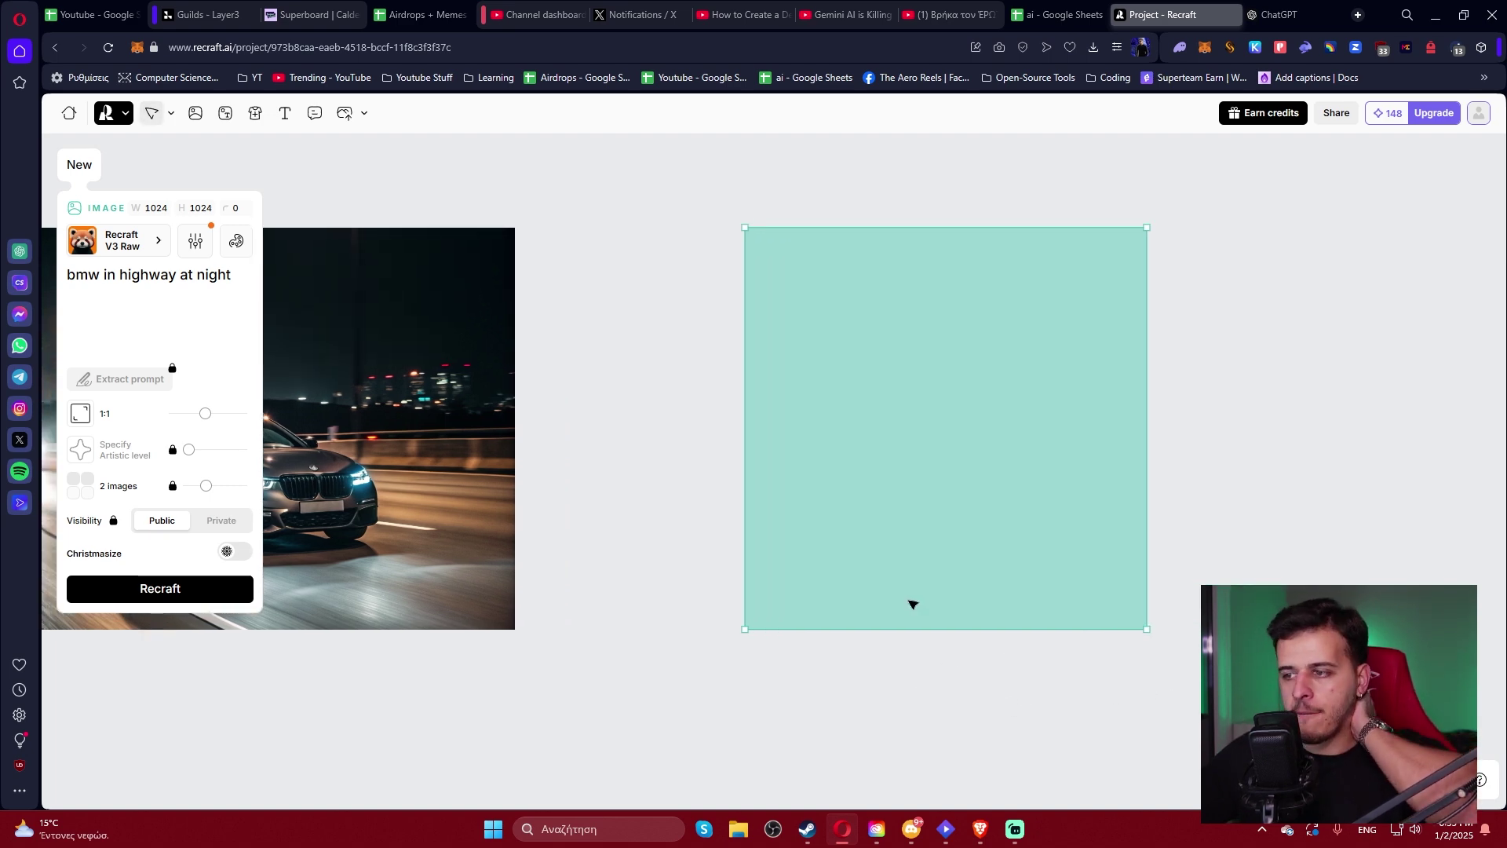
pyautogui.moveTo(203, 414); pyautogui.dragTo(180, 419)
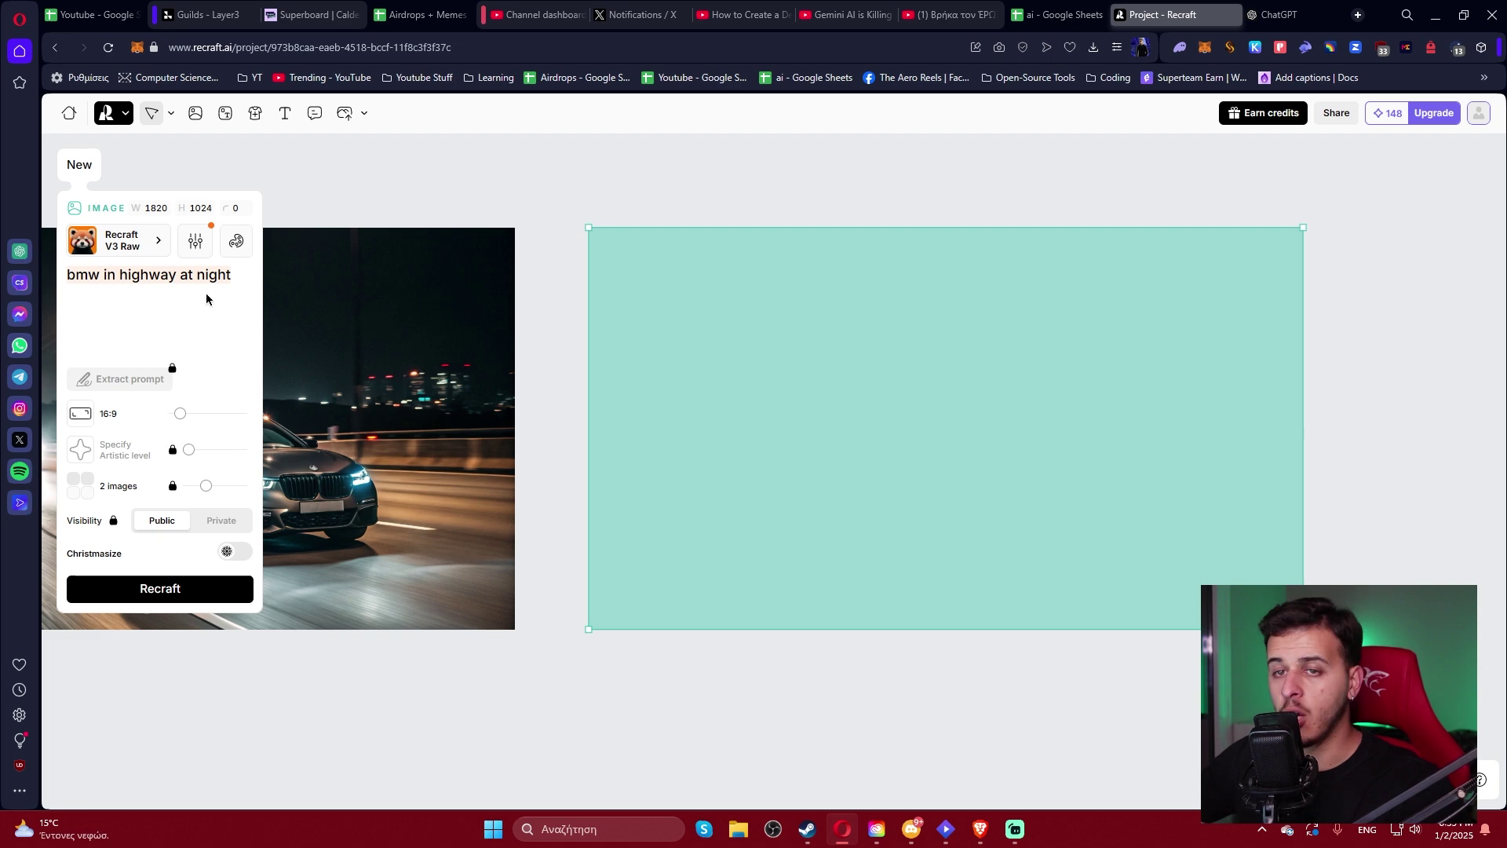
# Replace the short prompt with the detailed ChatGPT description of a high-speed black BMW and read it through.
pyautogui.hotkey('ctrl', 'v')
pyautogui.scroll(5, 182, 381)
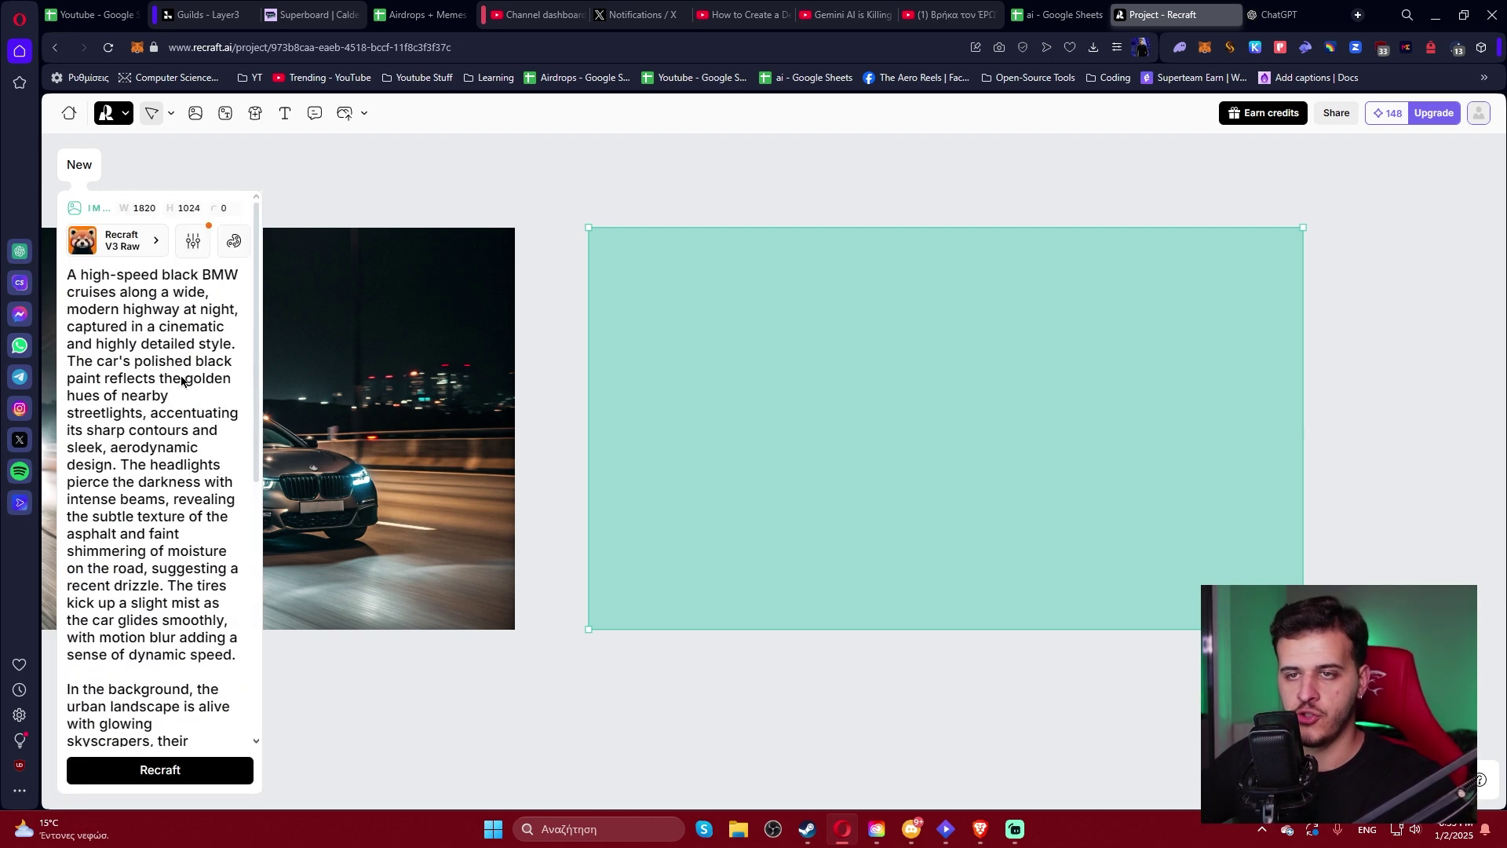
pyautogui.scroll(-6, 181, 381)
pyautogui.moveTo(193, 577); pyautogui.dragTo(116, 351)
pyautogui.tripleClick(117, 351)
pyautogui.click(199, 466)
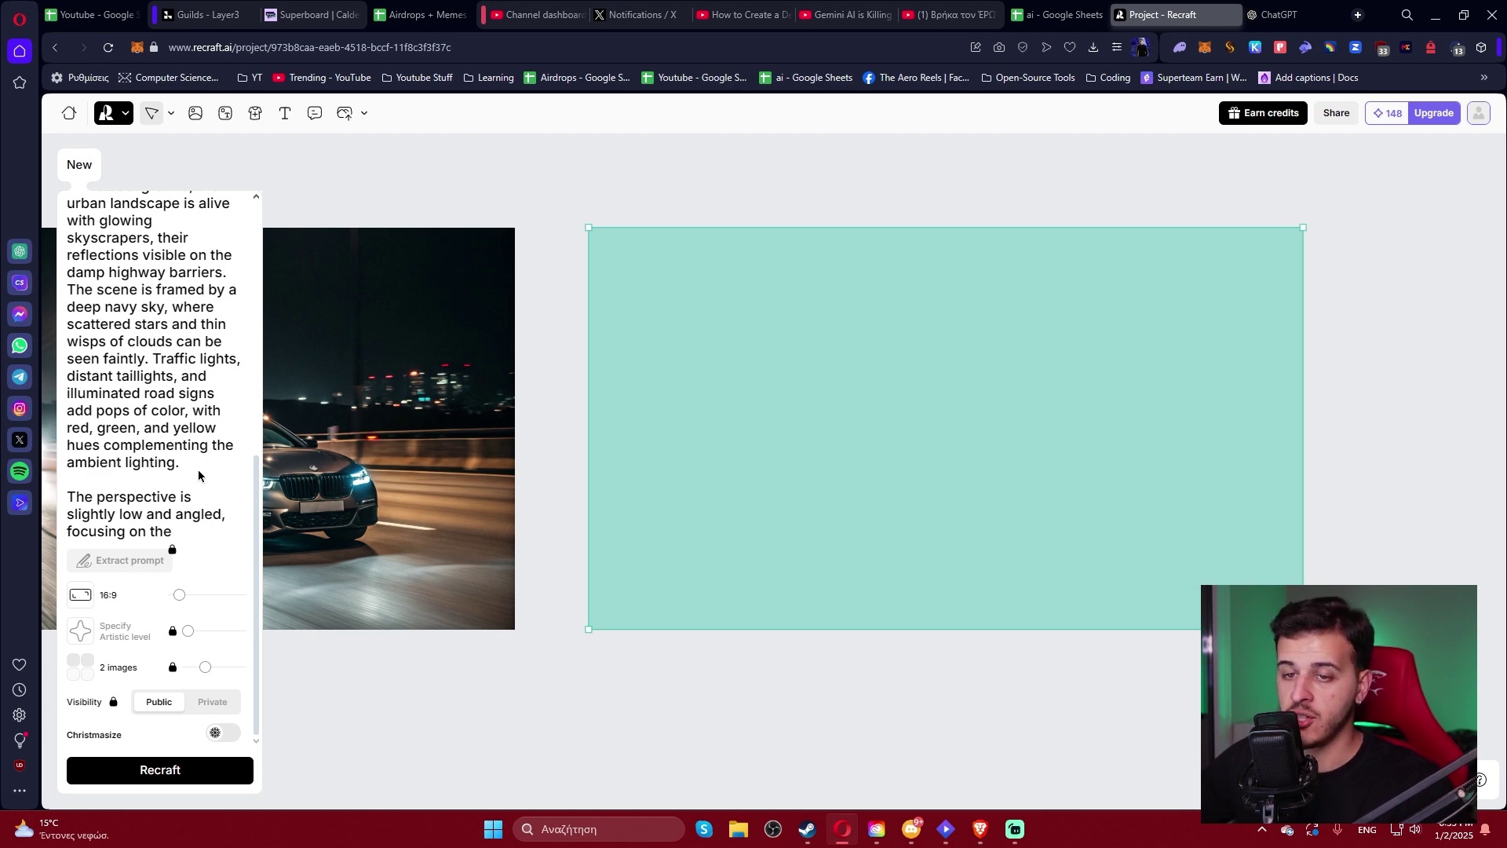
pyautogui.scroll(6, 199, 470)
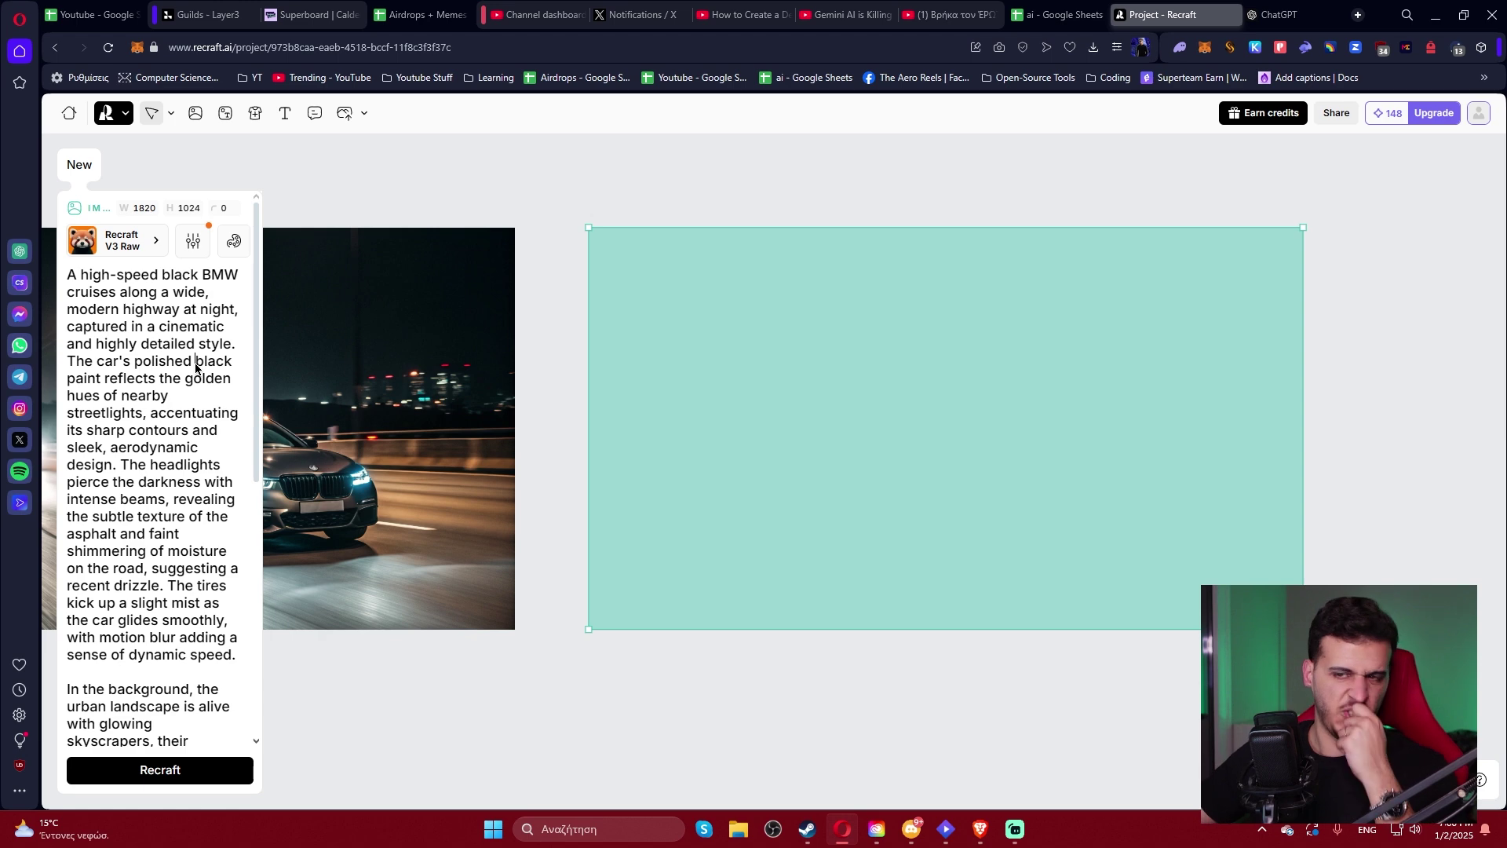
# Switch to ChatGPT and send the request "please reduce the word count of the prompt".
pyautogui.click(1276, 14)
pyautogui.click(858, 741)
pyautogui.write('please reduce the')
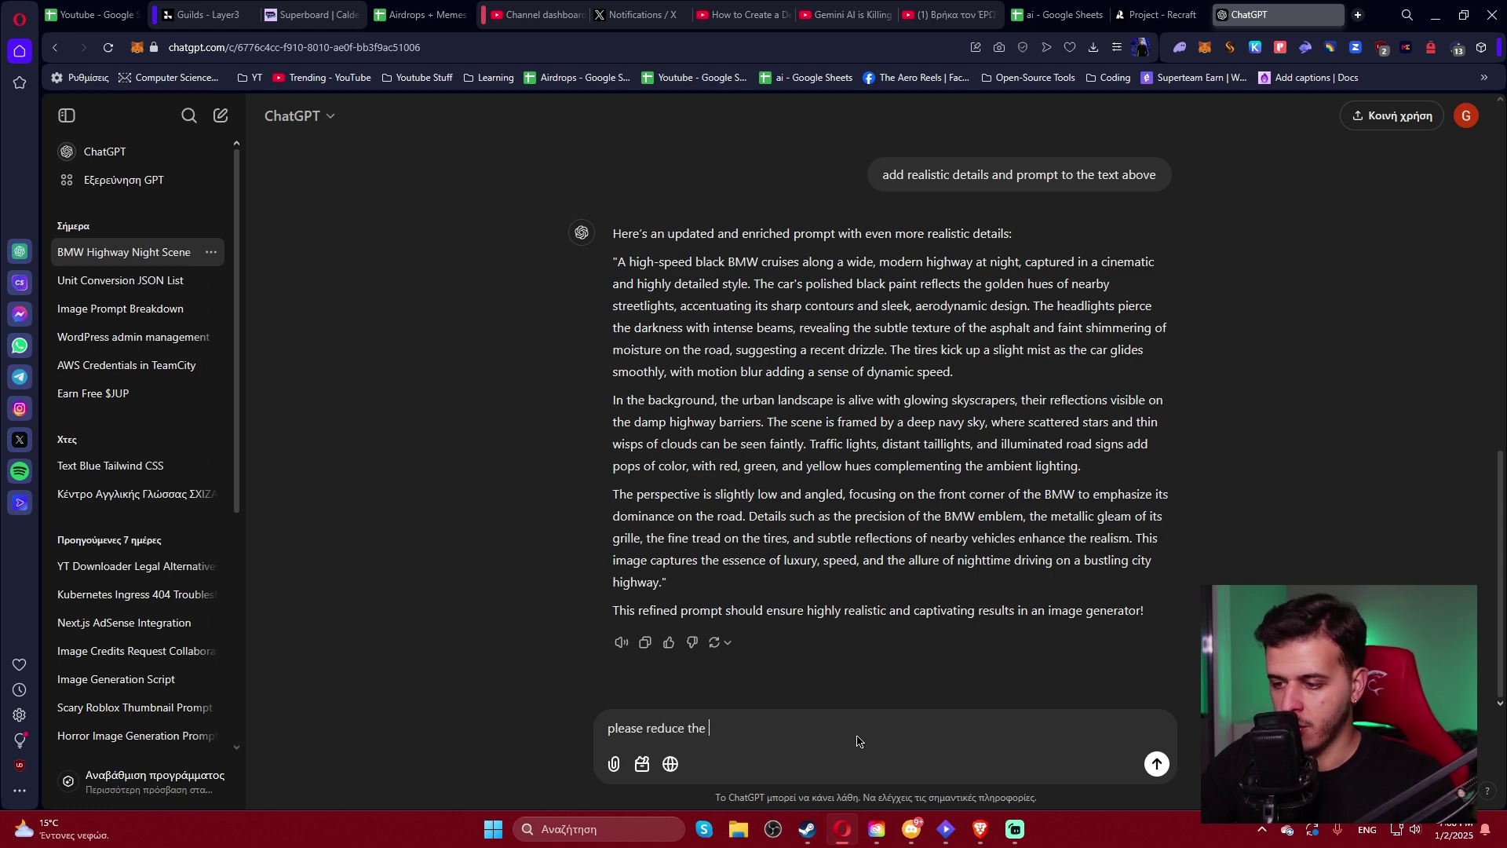
pyautogui.write(' word count of the prompt')
pyautogui.press('Return')
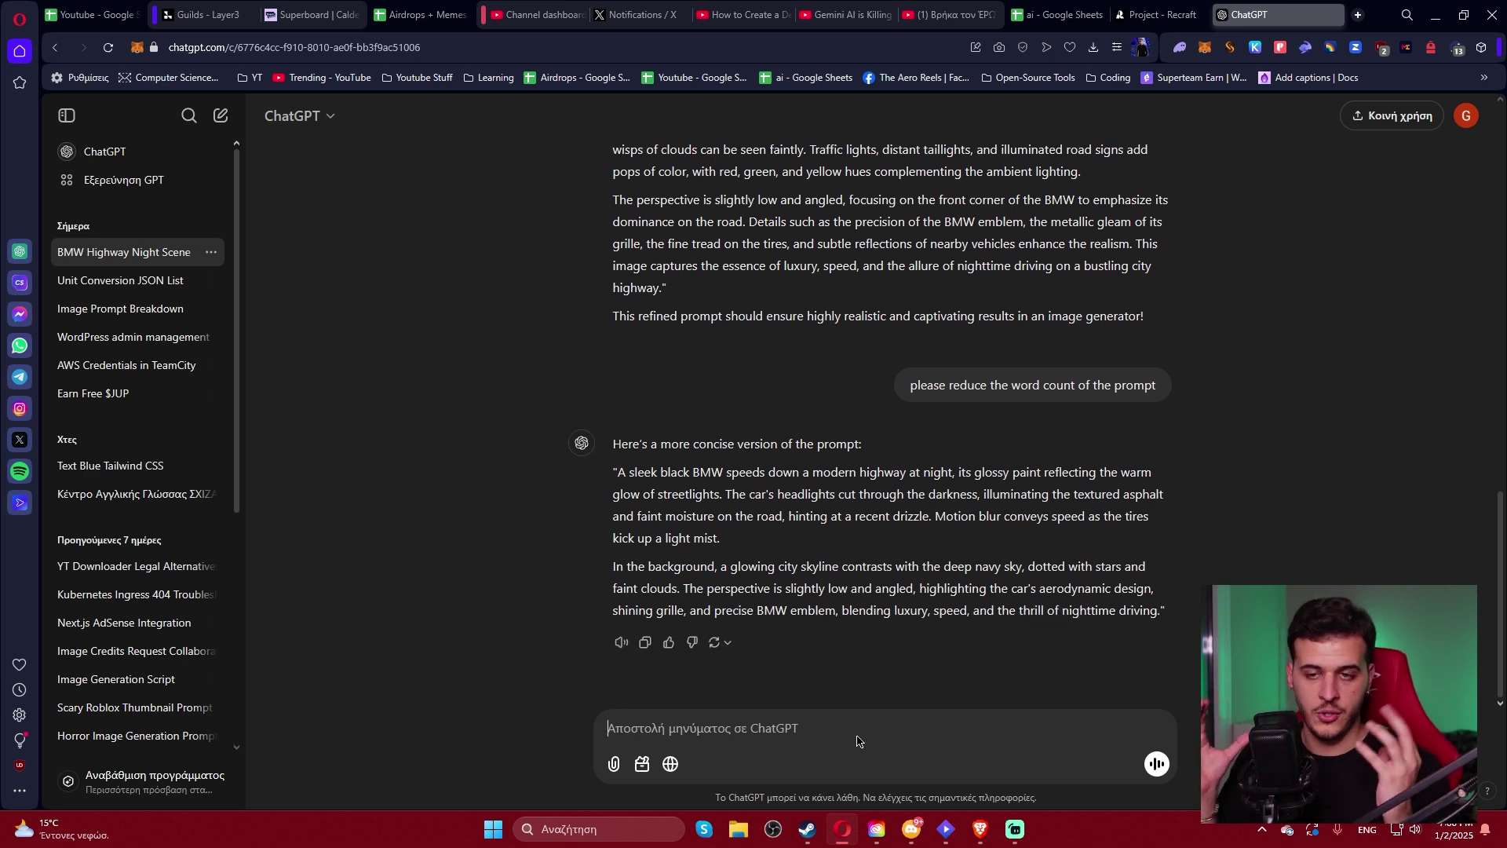
# Copy ChatGPT's concise prompt, replace the image prompt in Recraft with it and generate the image.
pyautogui.moveTo(618, 473); pyautogui.dragTo(1158, 617)
pyautogui.hotkey('ctrl', 'c')
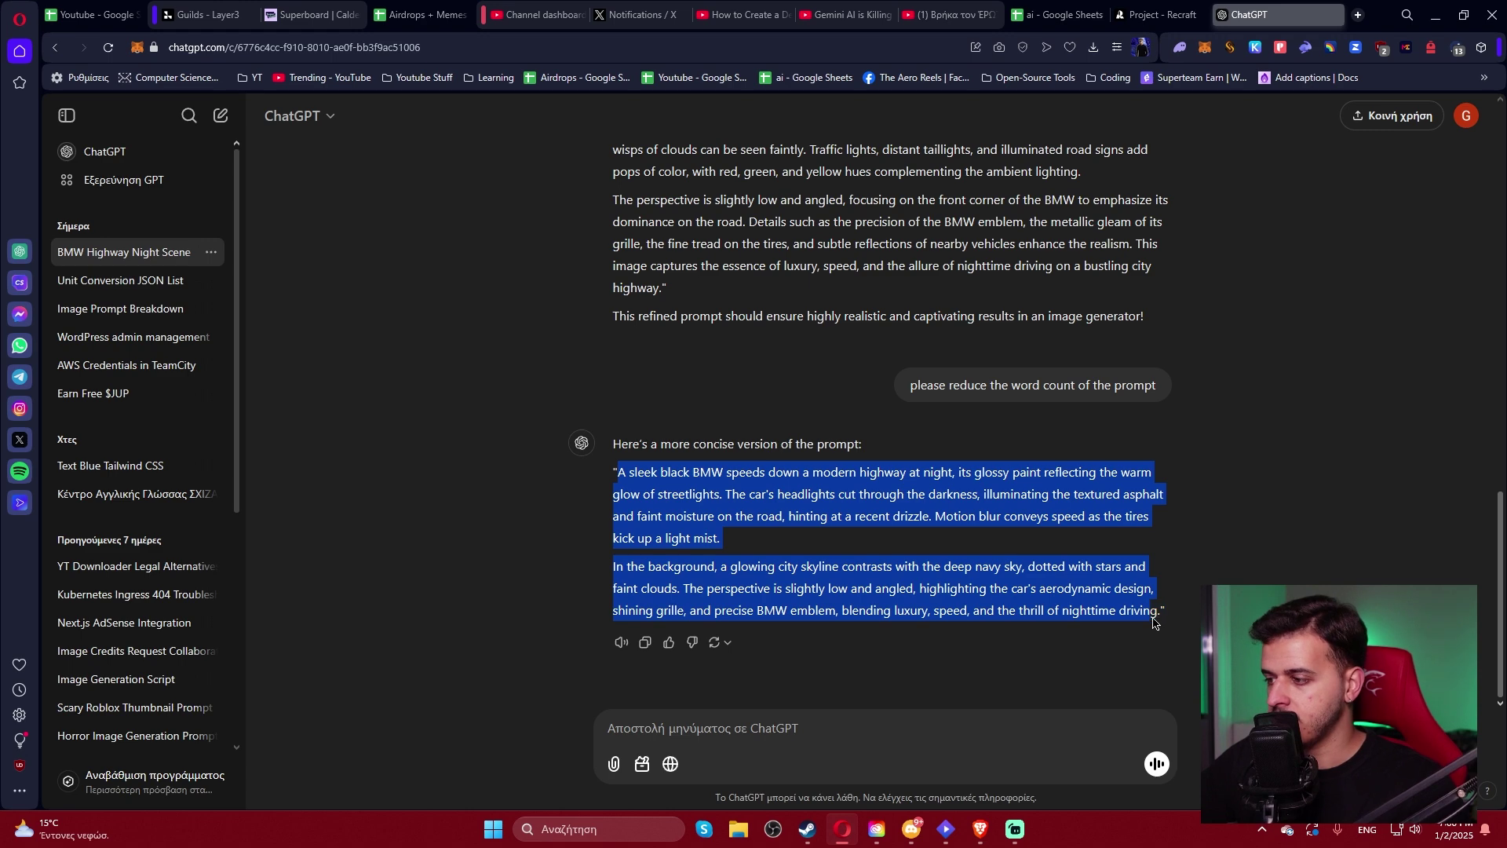
pyautogui.click(1158, 14)
pyautogui.click(228, 414)
pyautogui.hotkey('ctrl', 'a')
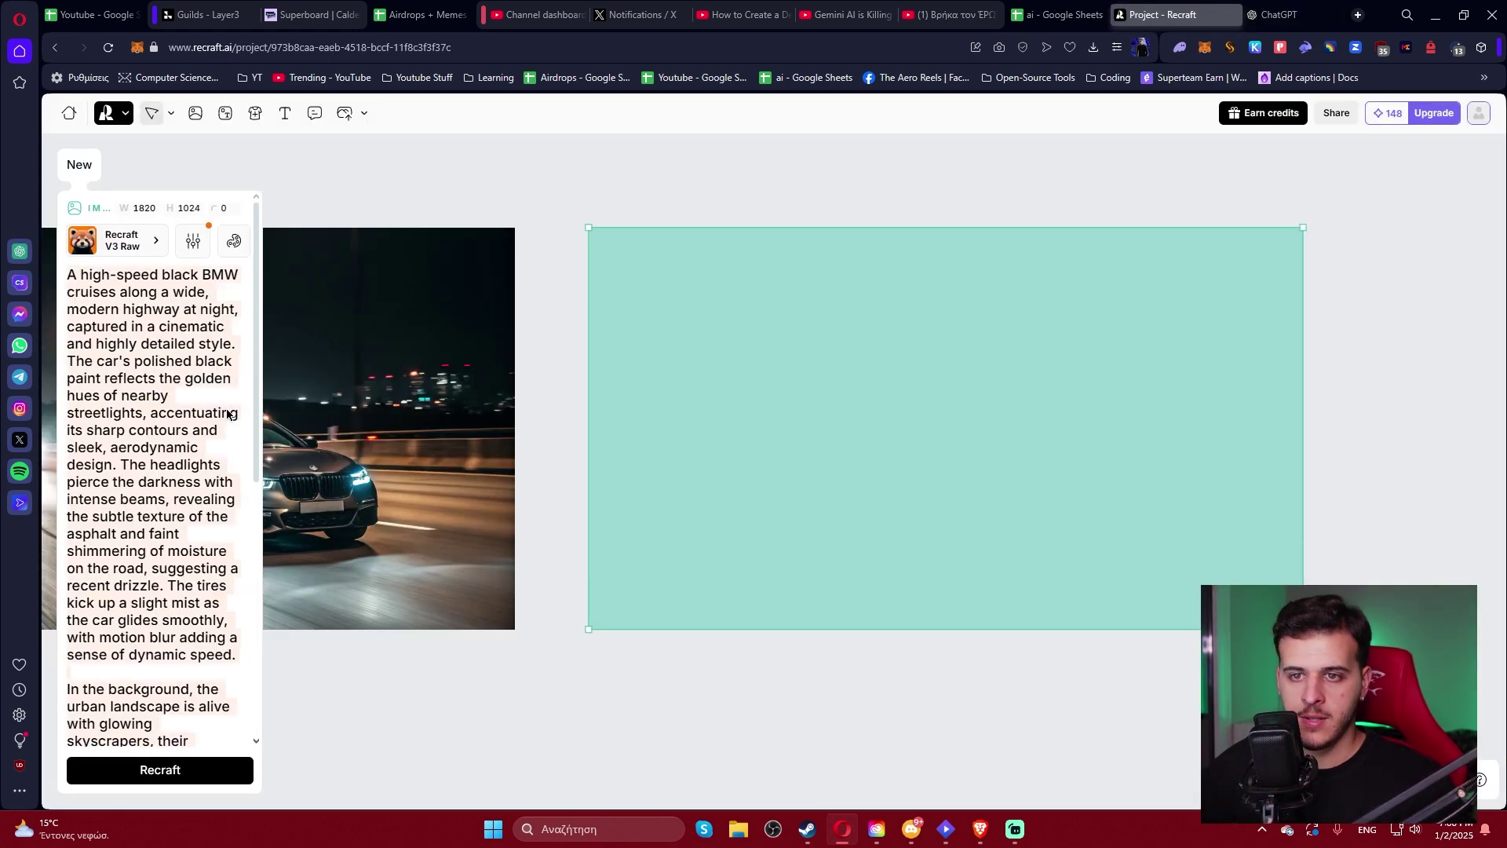
pyautogui.hotkey('ctrl', 'v')
pyautogui.scroll(-3, 191, 581)
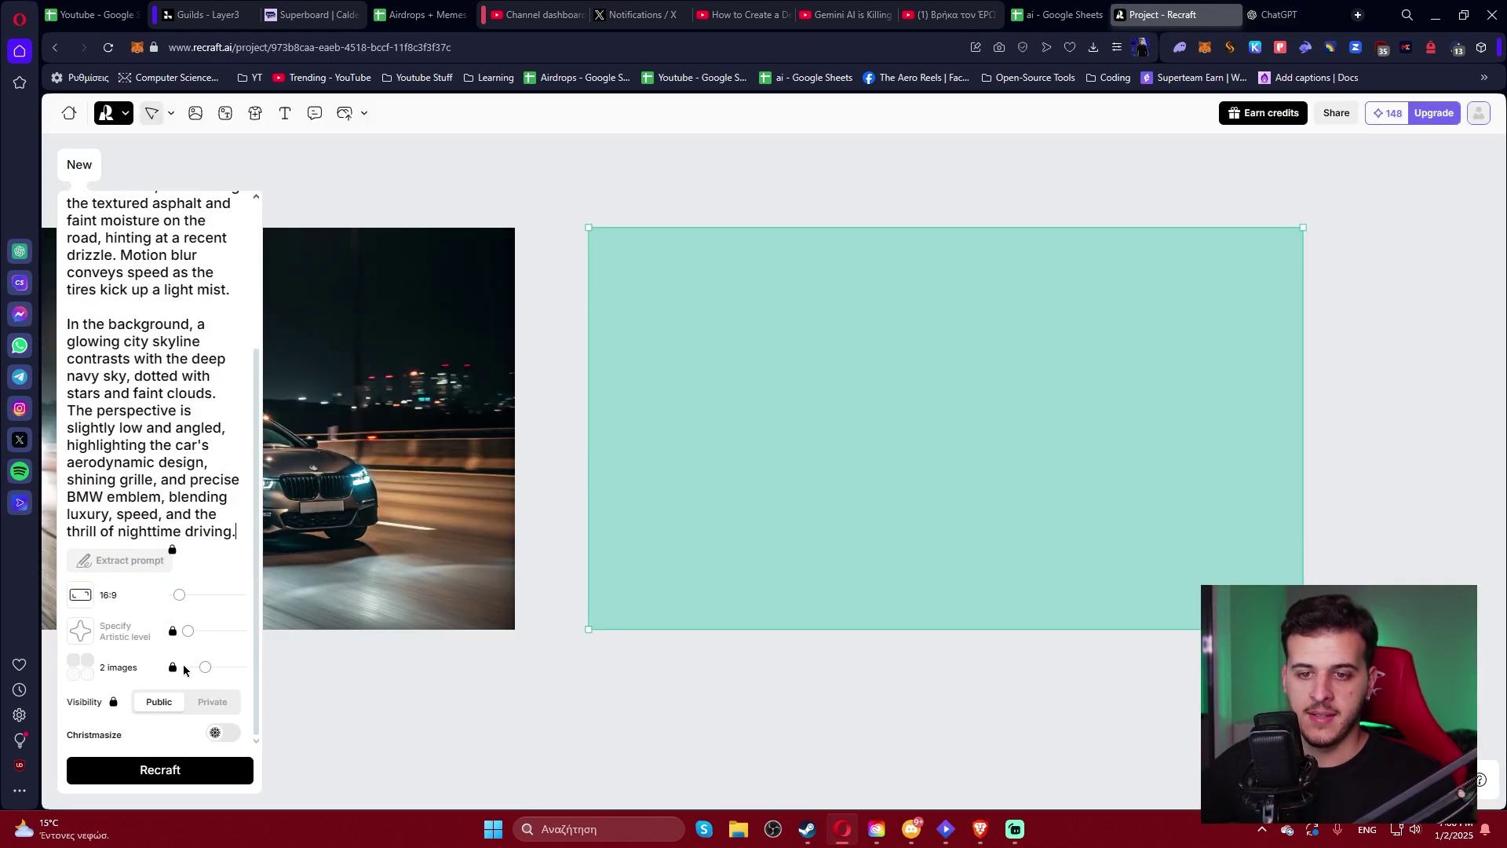
pyautogui.click(186, 770)
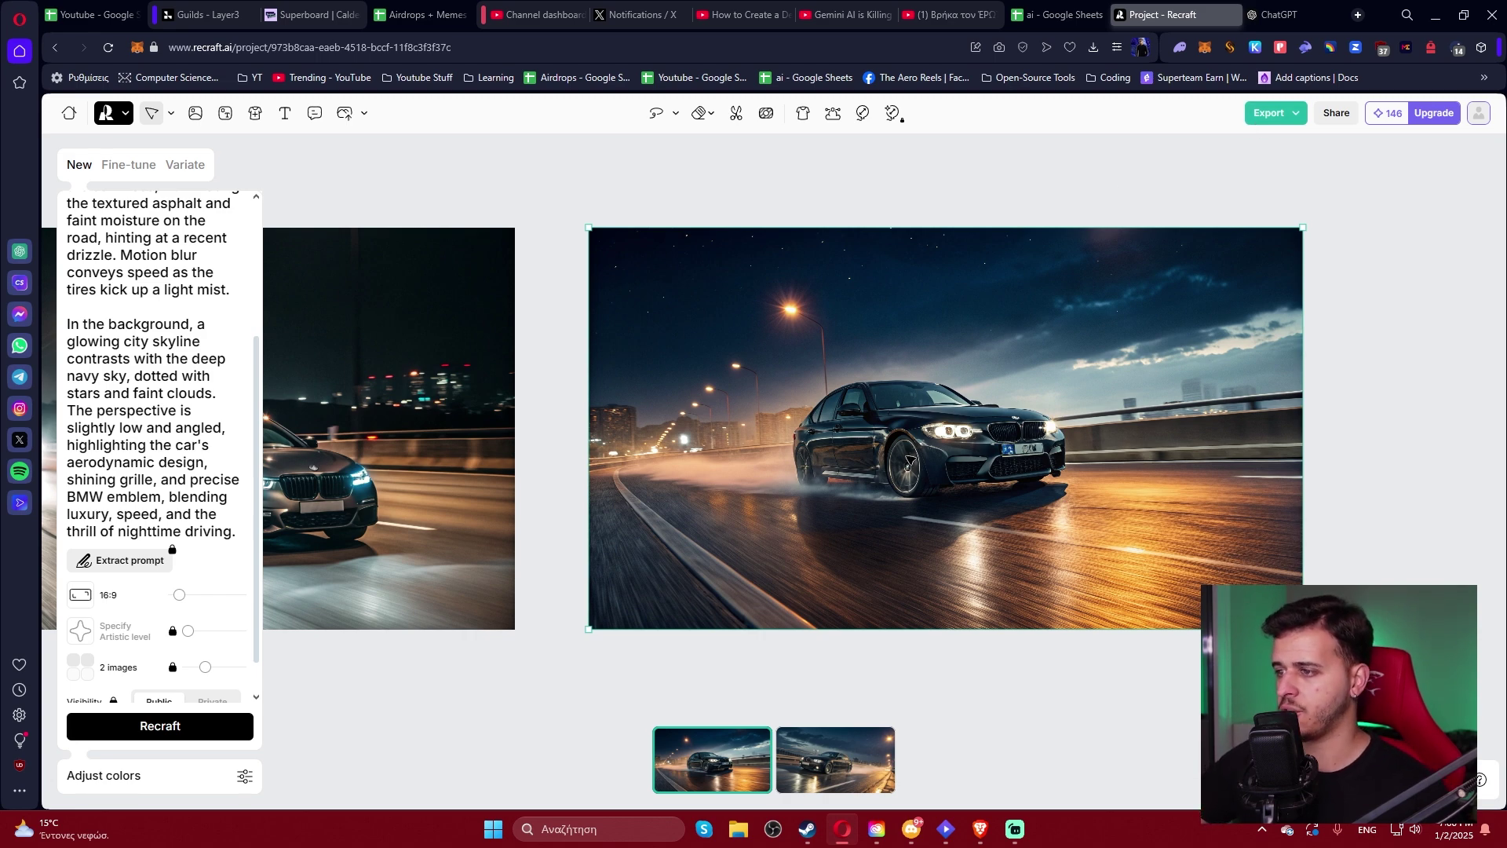
# Choose the second generated variant of the new BMW image and deselect the image.
pyautogui.click(1028, 705)
pyautogui.click(977, 493)
pyautogui.click(836, 787)
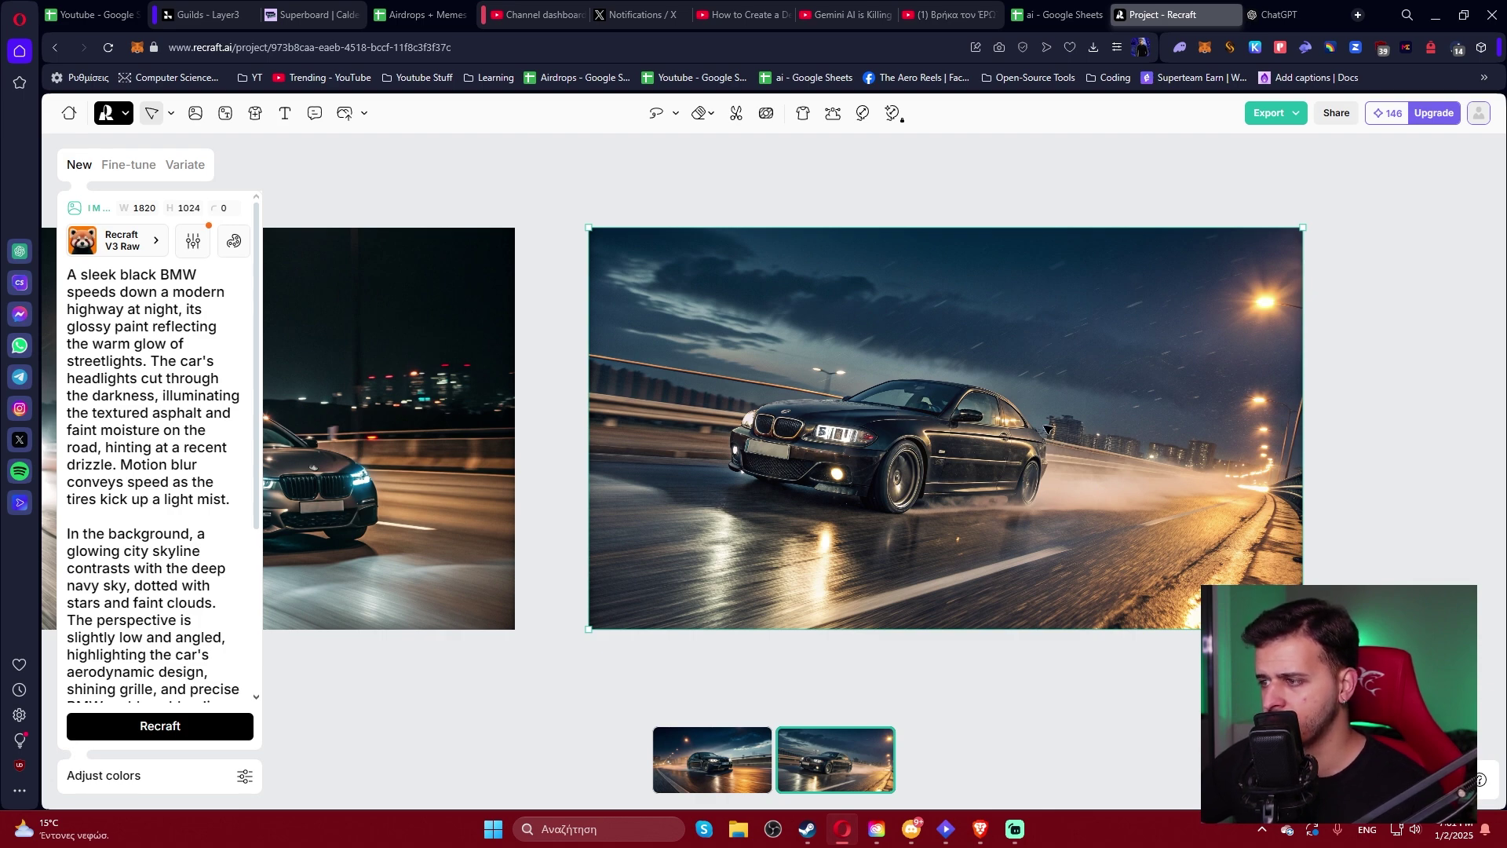
pyautogui.click(1099, 710)
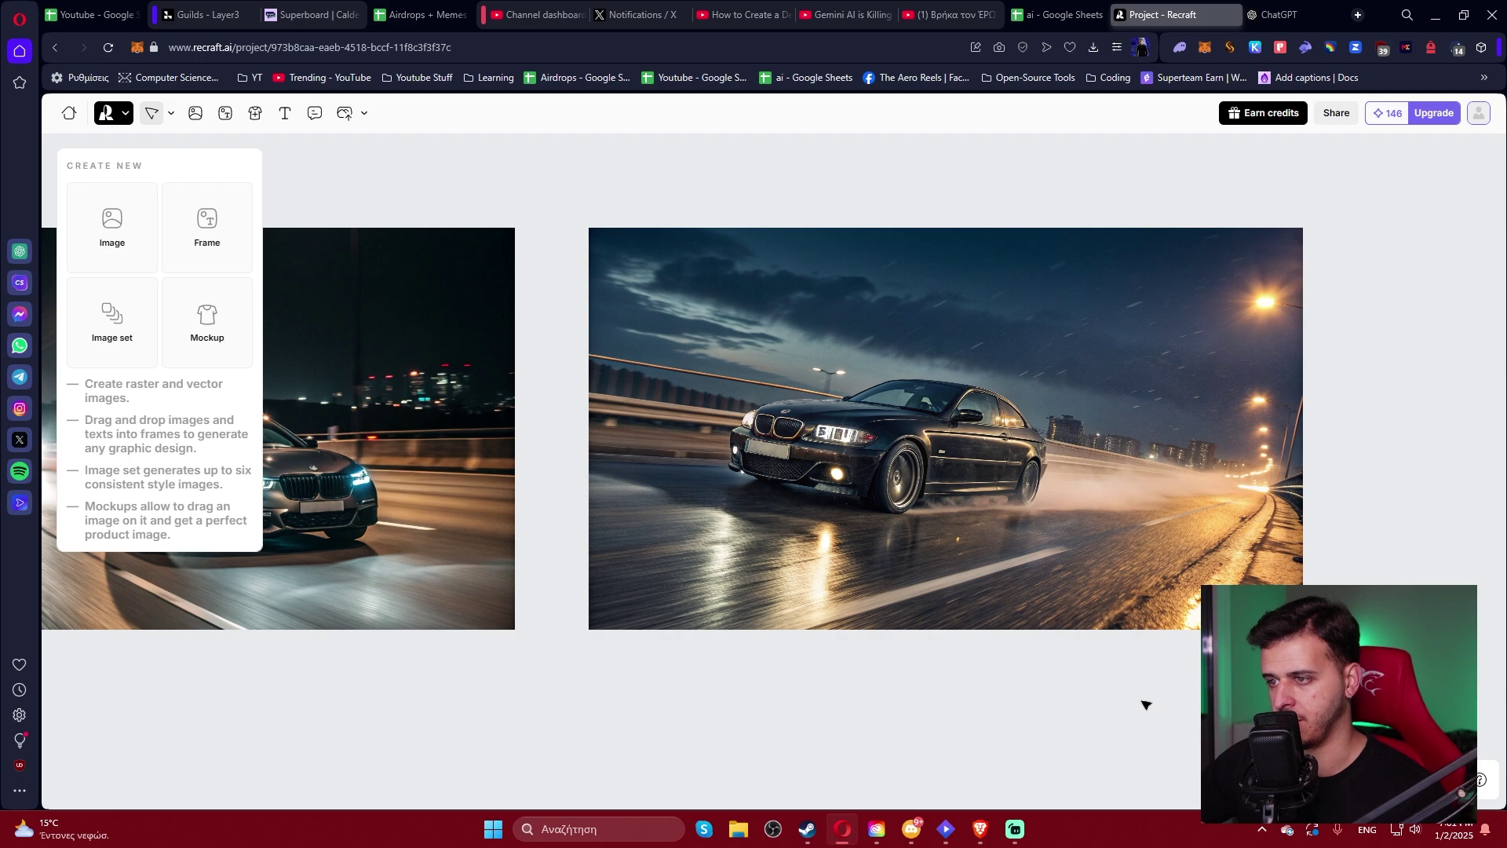
# Add another image frame in the empty area below the first BMW picture and set its aspect ratio to 16:9.
pyautogui.hscroll(-4, 771, 676)
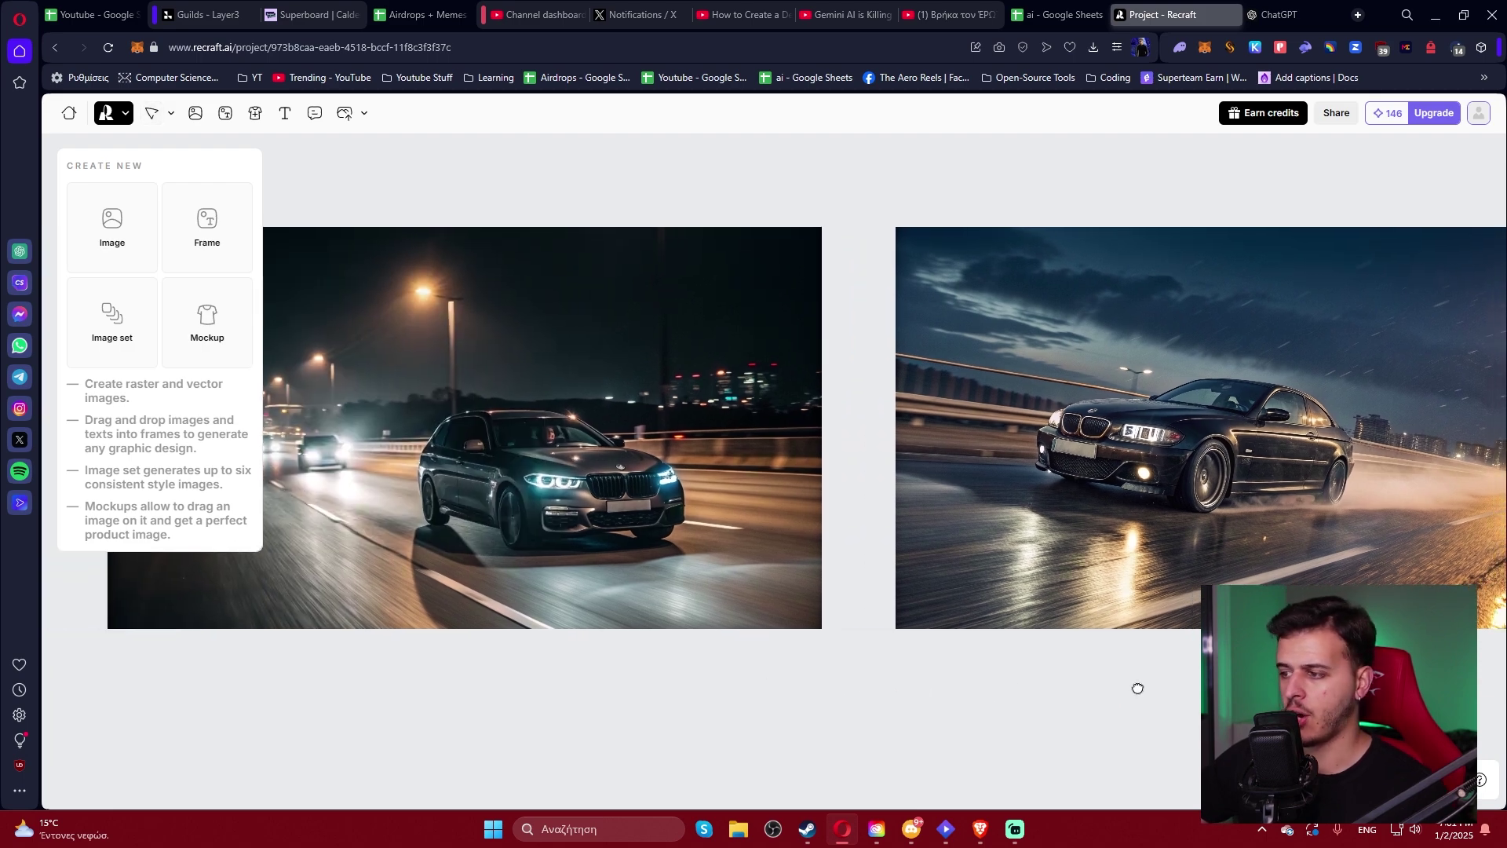
pyautogui.scroll(-5, 1137, 689)
pyautogui.hscroll(-4, 697, 454)
pyautogui.click(127, 242)
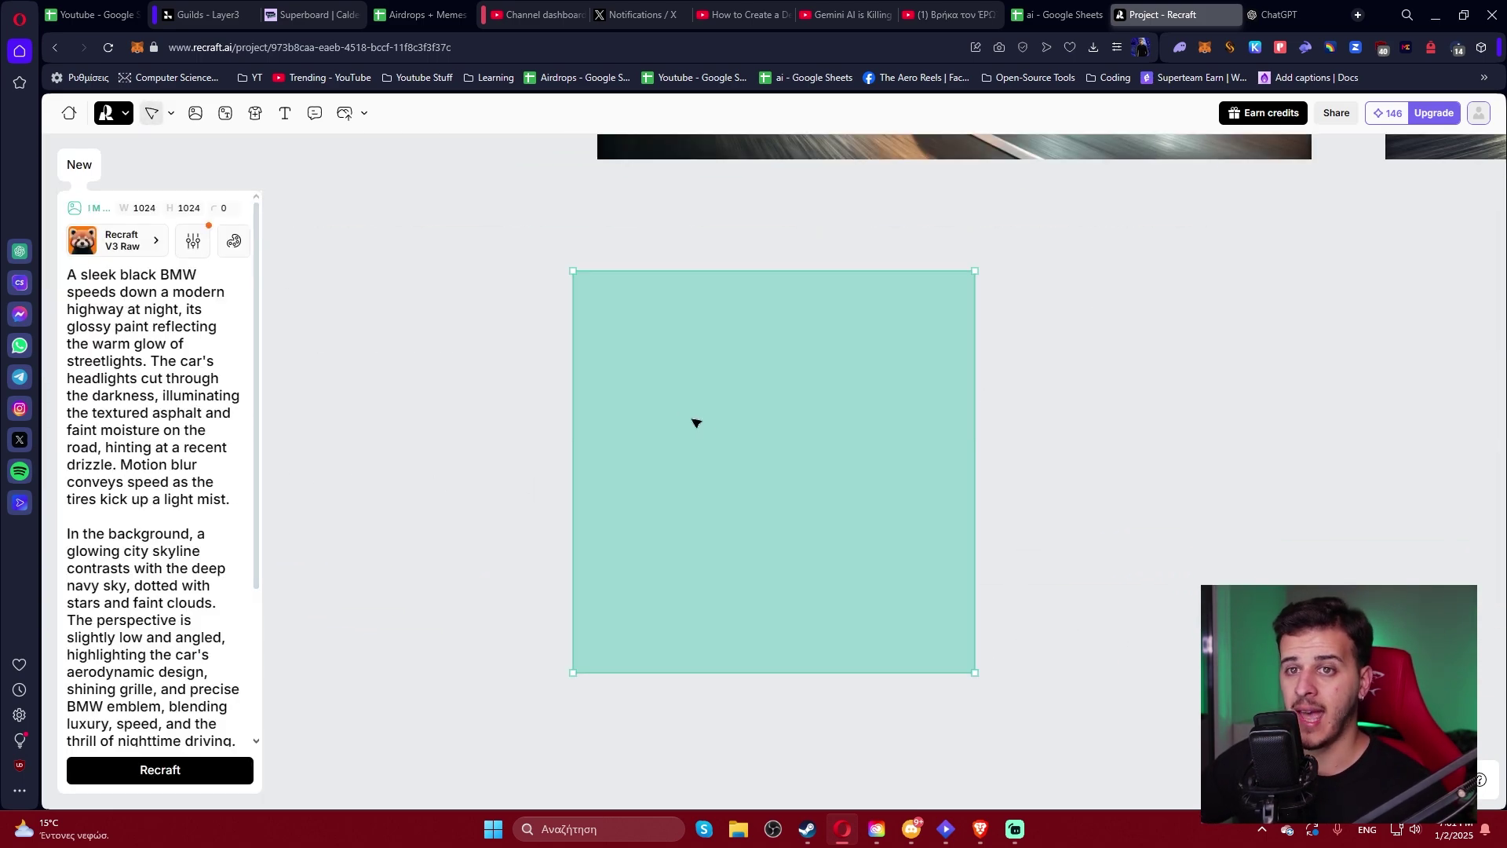
pyautogui.scroll(-3, 183, 393)
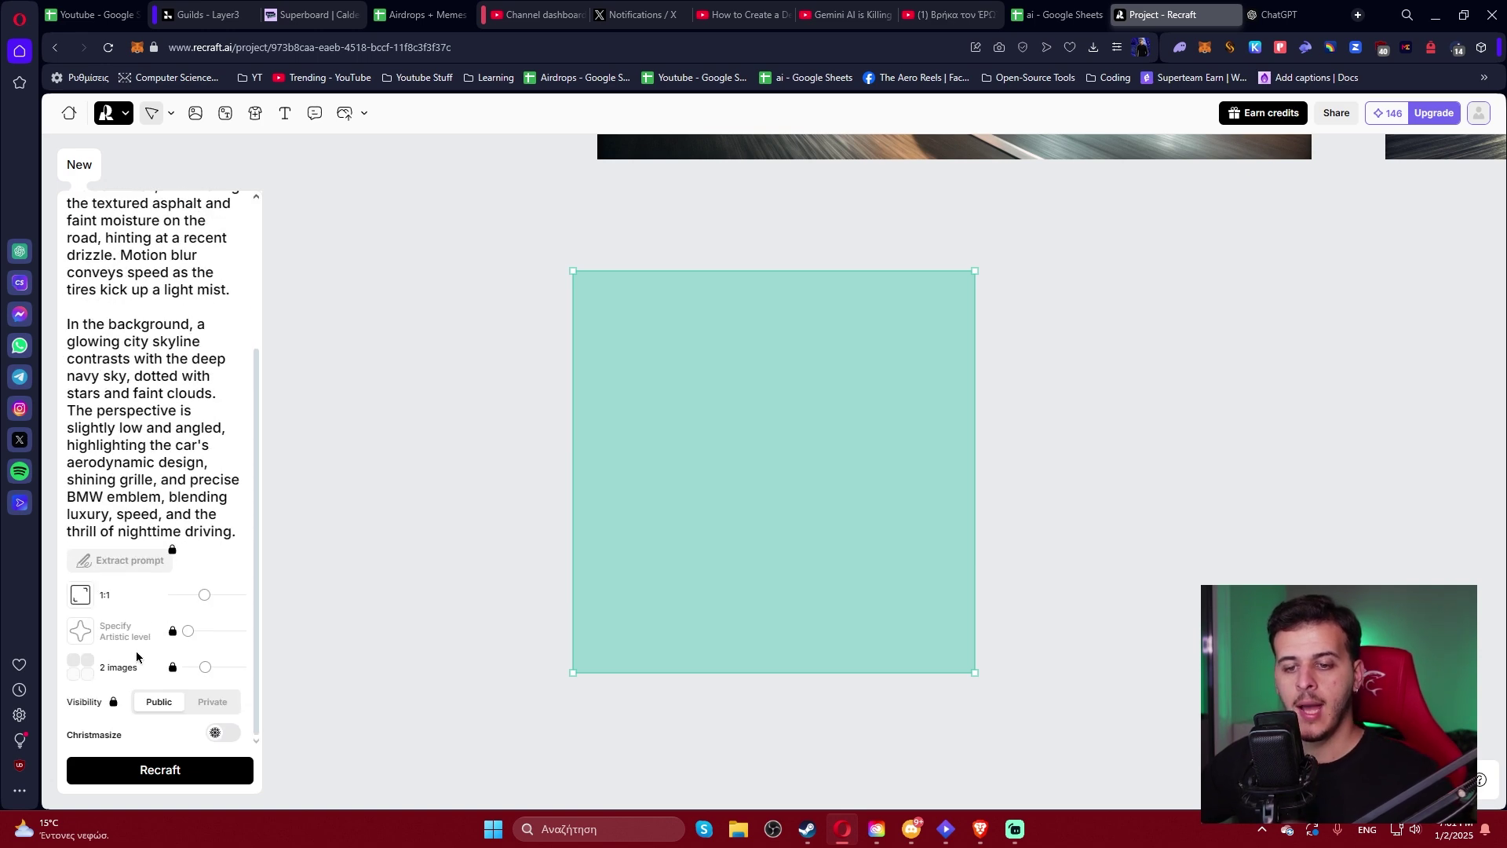
pyautogui.moveTo(206, 595); pyautogui.dragTo(180, 597)
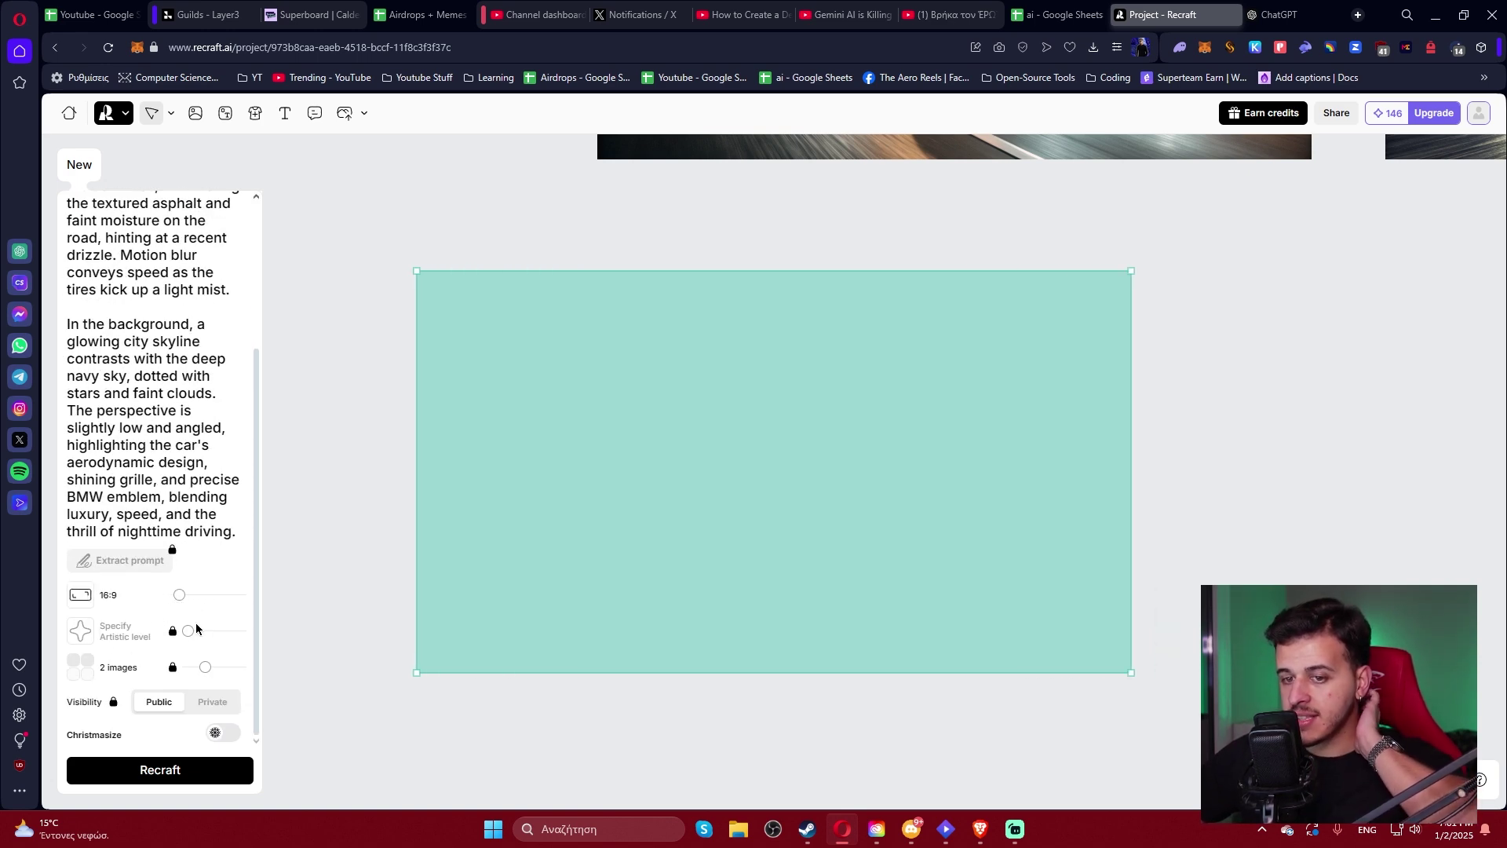
pyautogui.scroll(3, 219, 312)
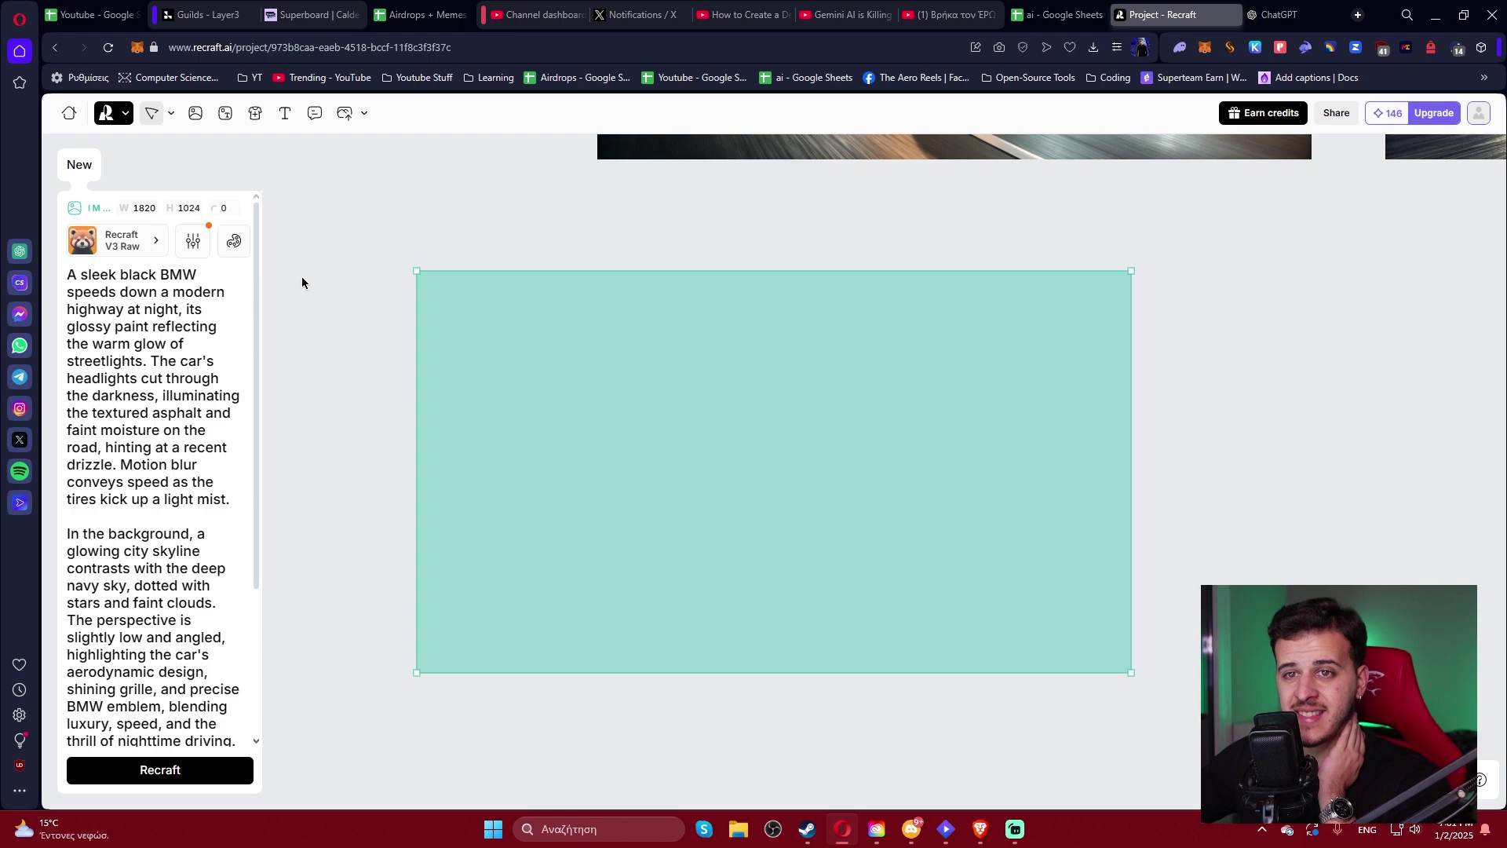
# Apply the Photorealism style to the new frame and align it beneath the first BMW picture.
pyautogui.click(126, 240)
pyautogui.click(545, 324)
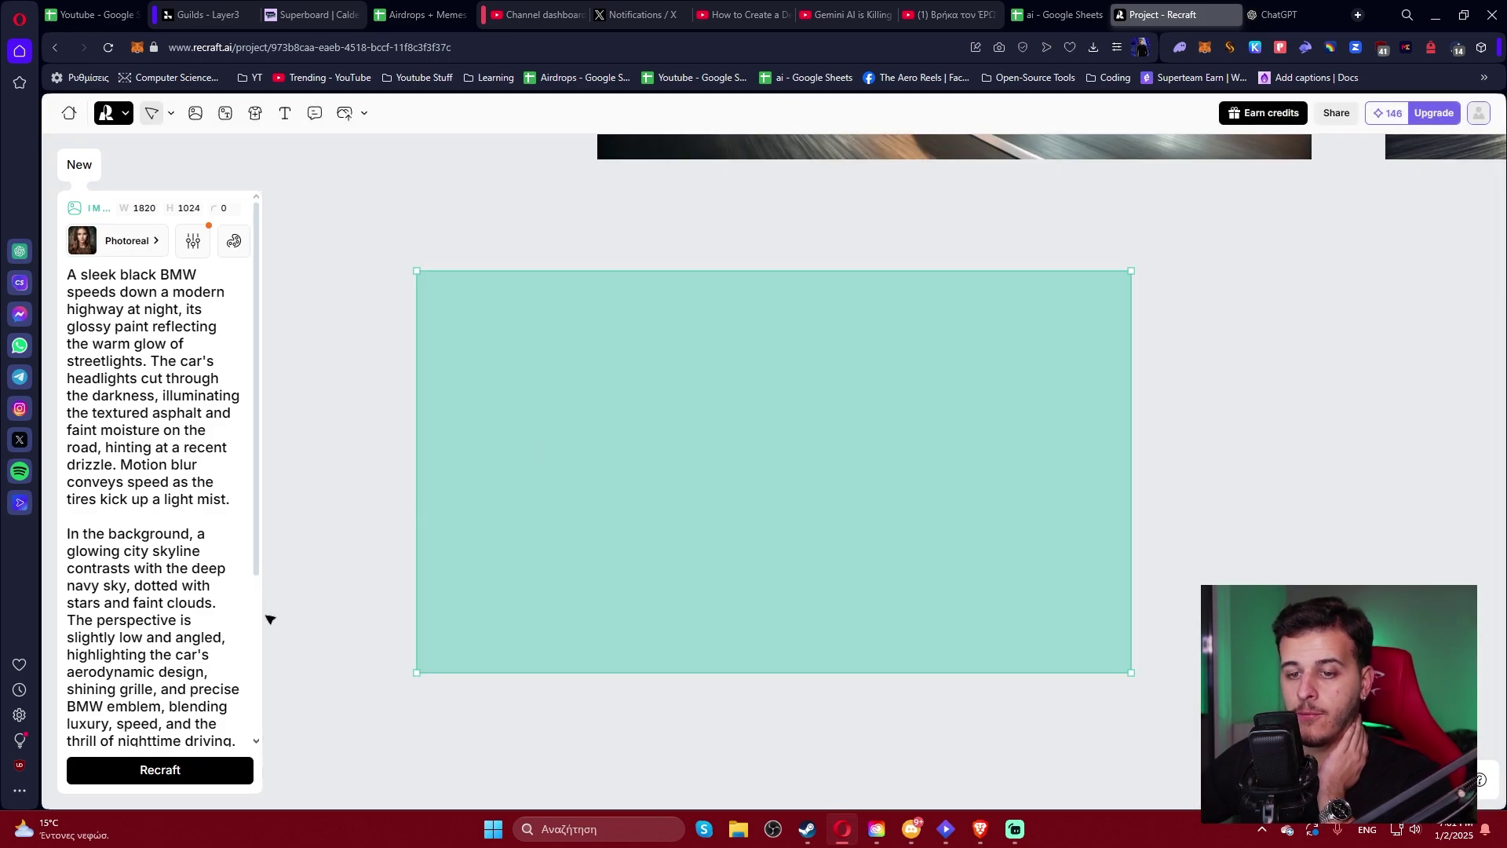
pyautogui.moveTo(483, 566); pyautogui.dragTo(730, 532)
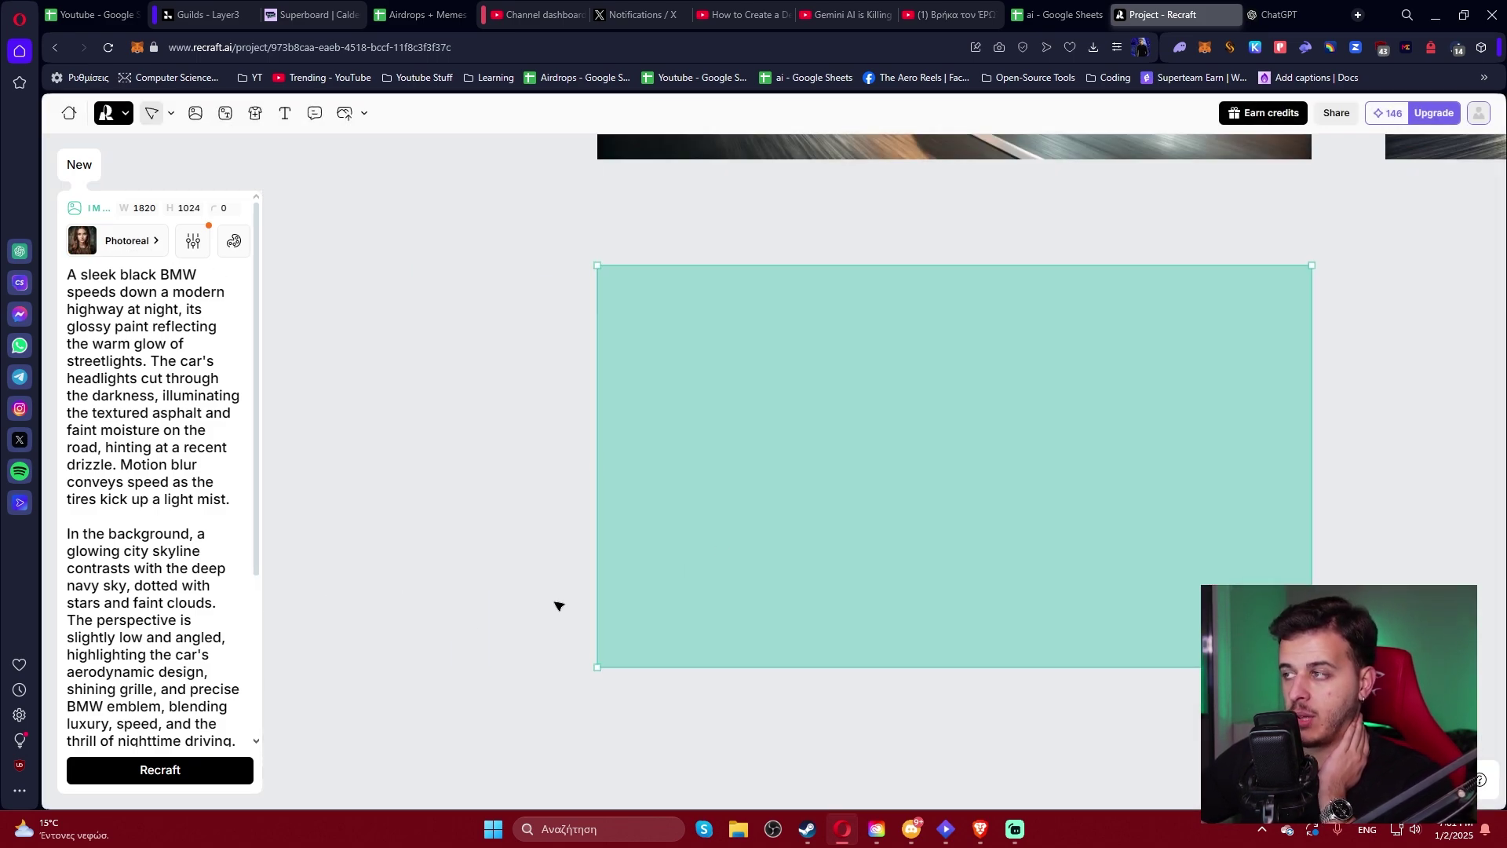
pyautogui.click(461, 636)
pyautogui.click(801, 414)
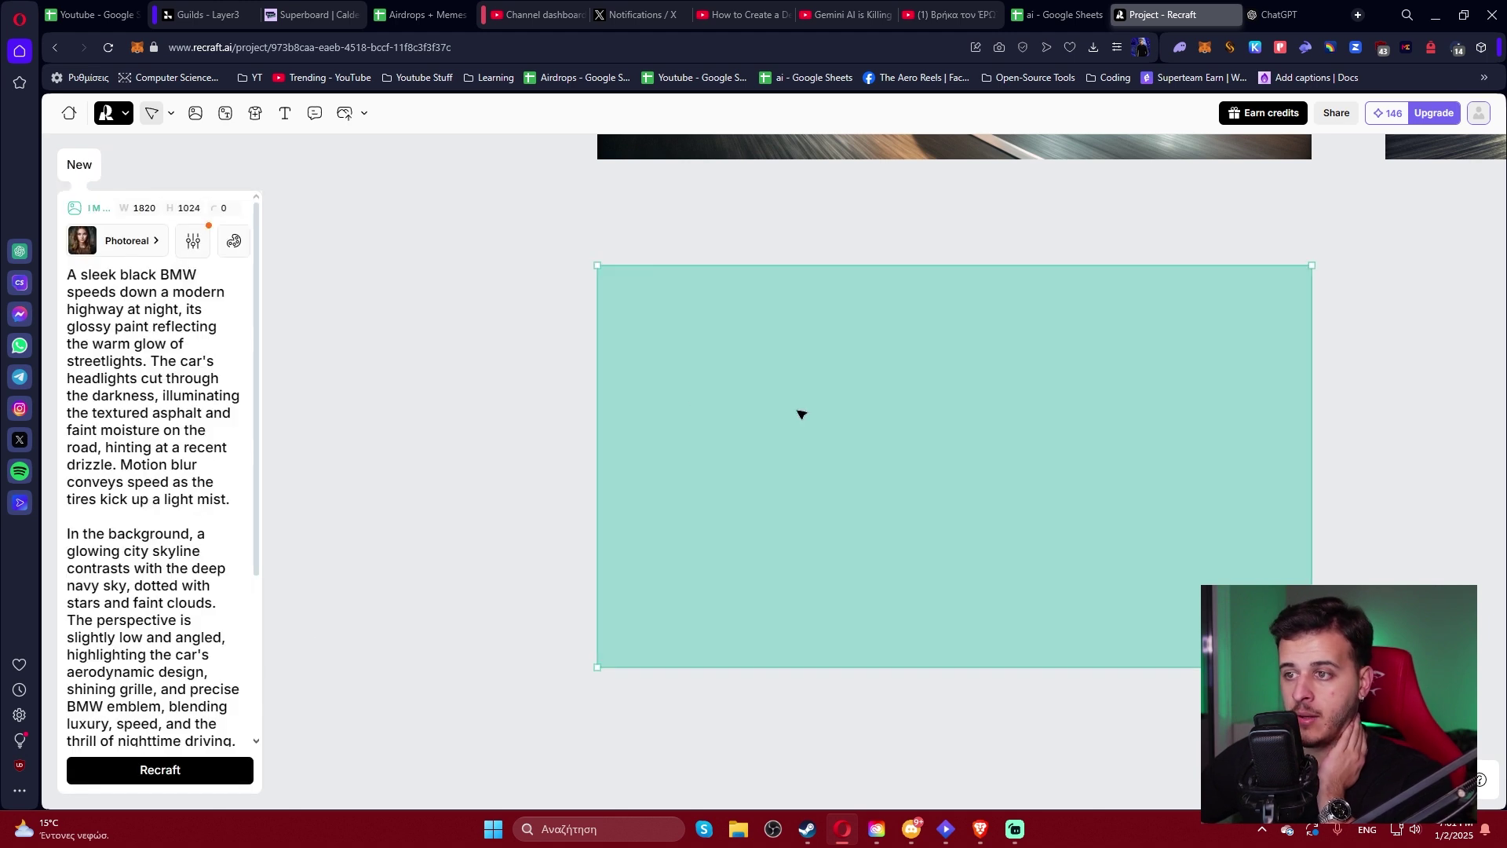
# Generate the photorealistic 16:9 image from the concise BMW prompt.
pyautogui.scroll(-2, 215, 668)
pyautogui.scroll(-2, 157, 590)
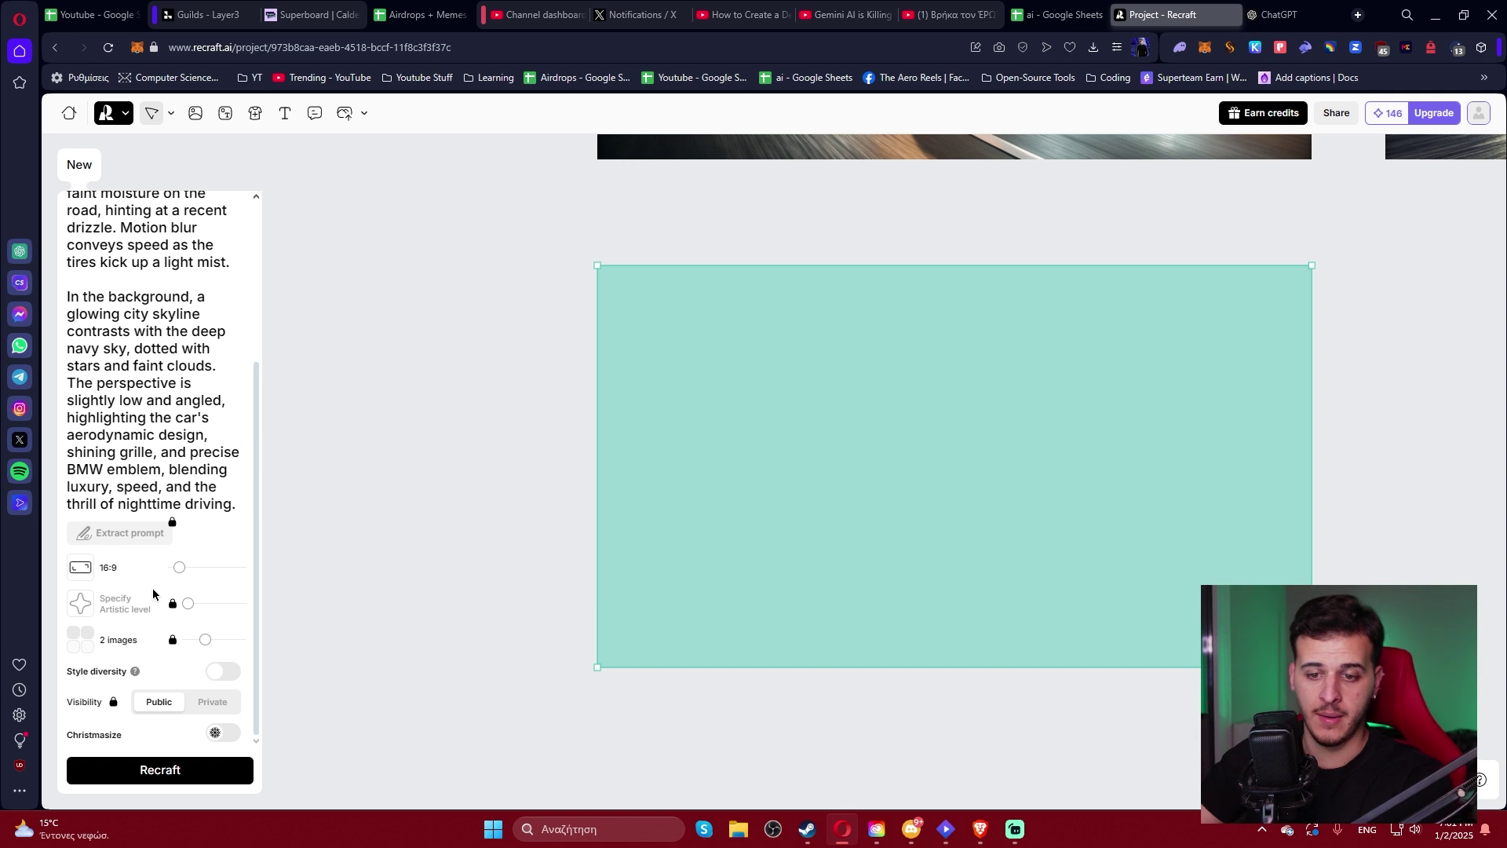
pyautogui.click(164, 771)
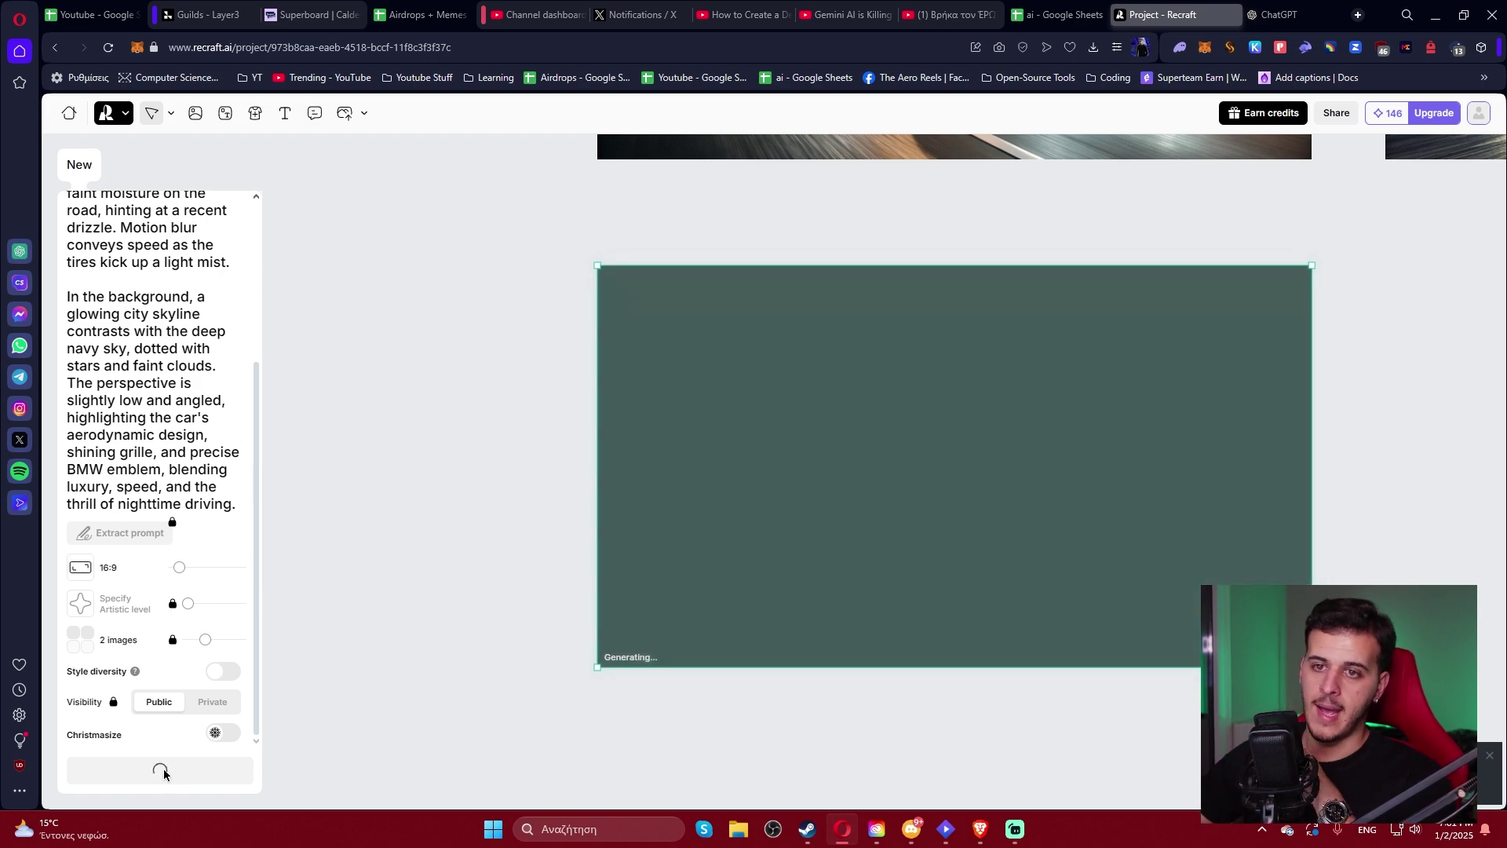
# Browse the style library and apply the Motion blur style to the selected BMW image.
pyautogui.scroll(3, 183, 293)
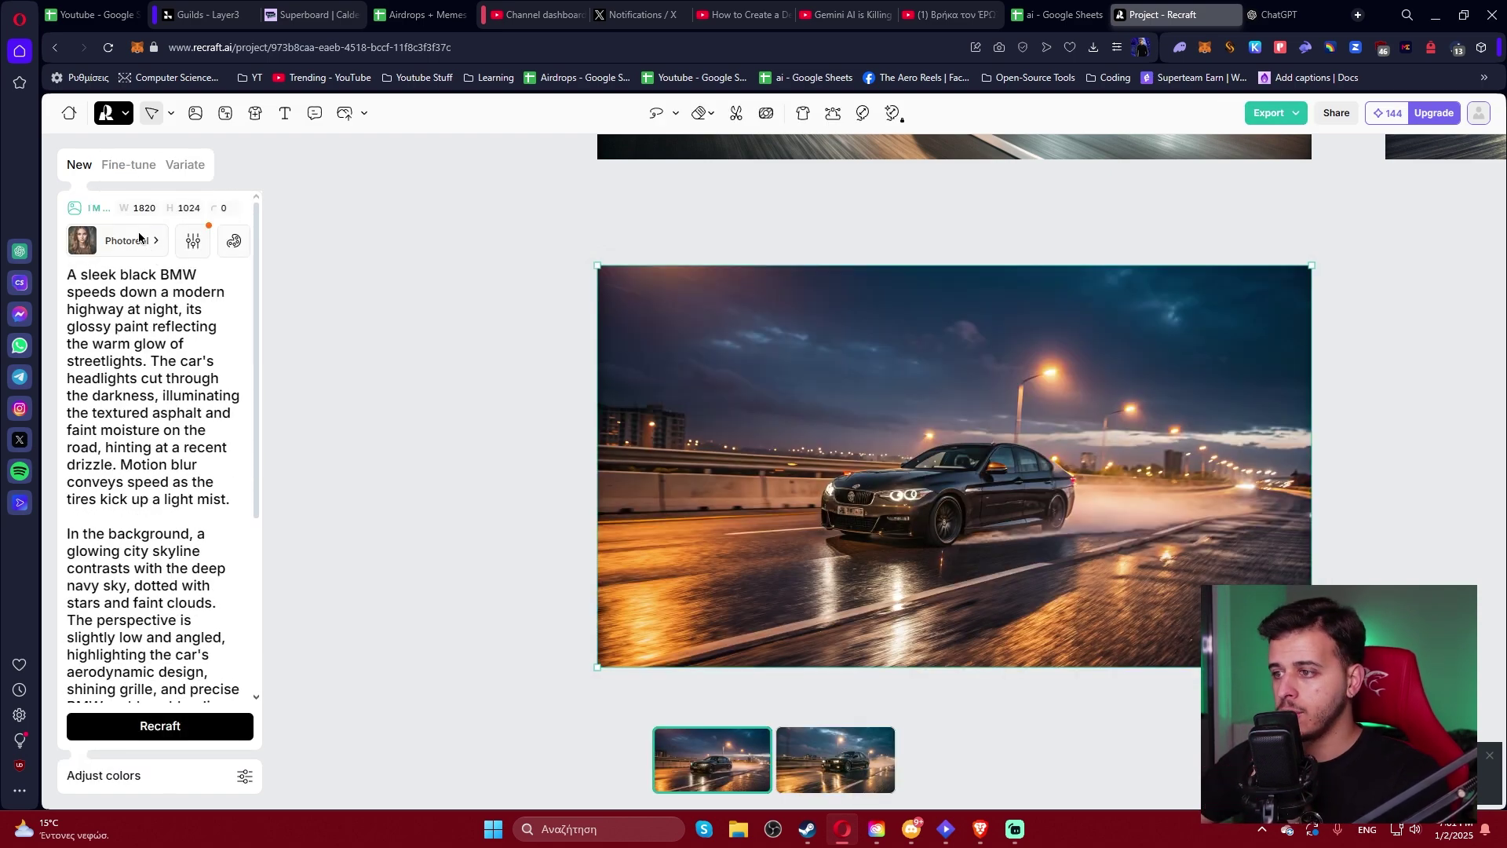
pyautogui.click(126, 240)
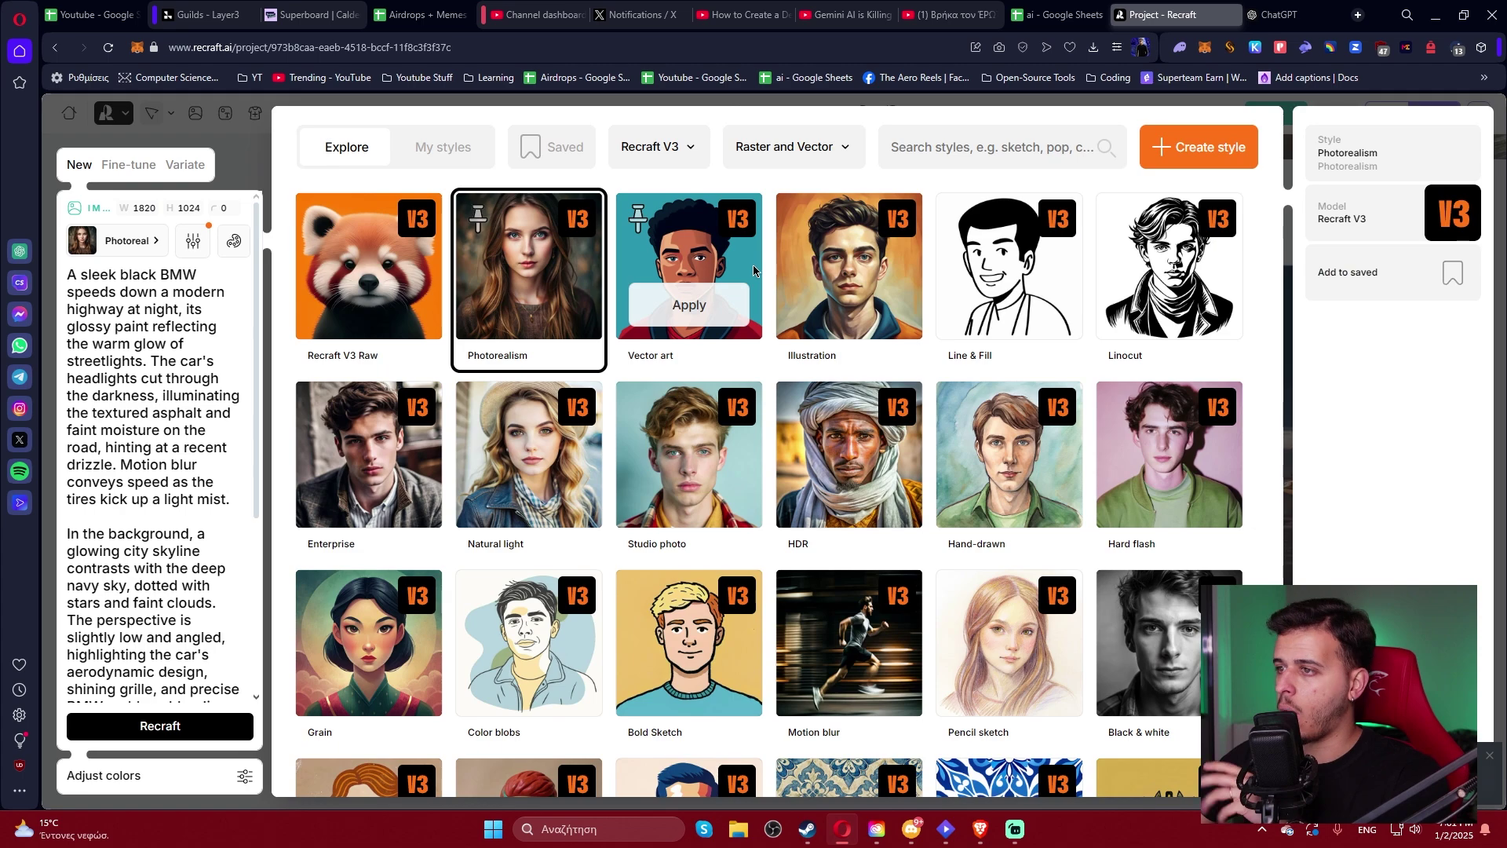
pyautogui.scroll(-5, 1020, 345)
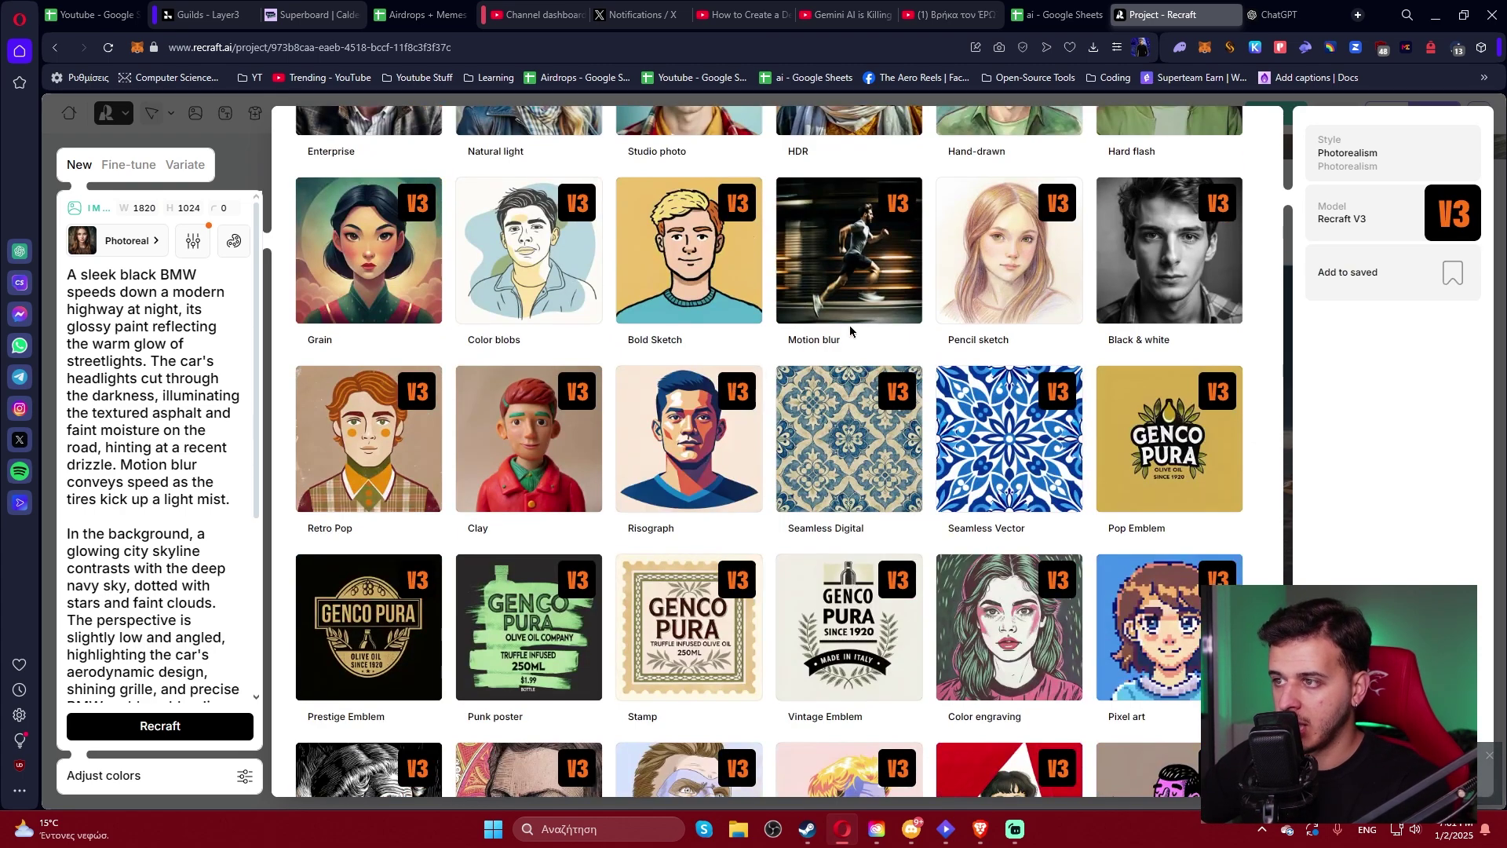
pyautogui.moveTo(911, 324)
pyautogui.scroll(-7, 863, 471)
pyautogui.moveTo(982, 602)
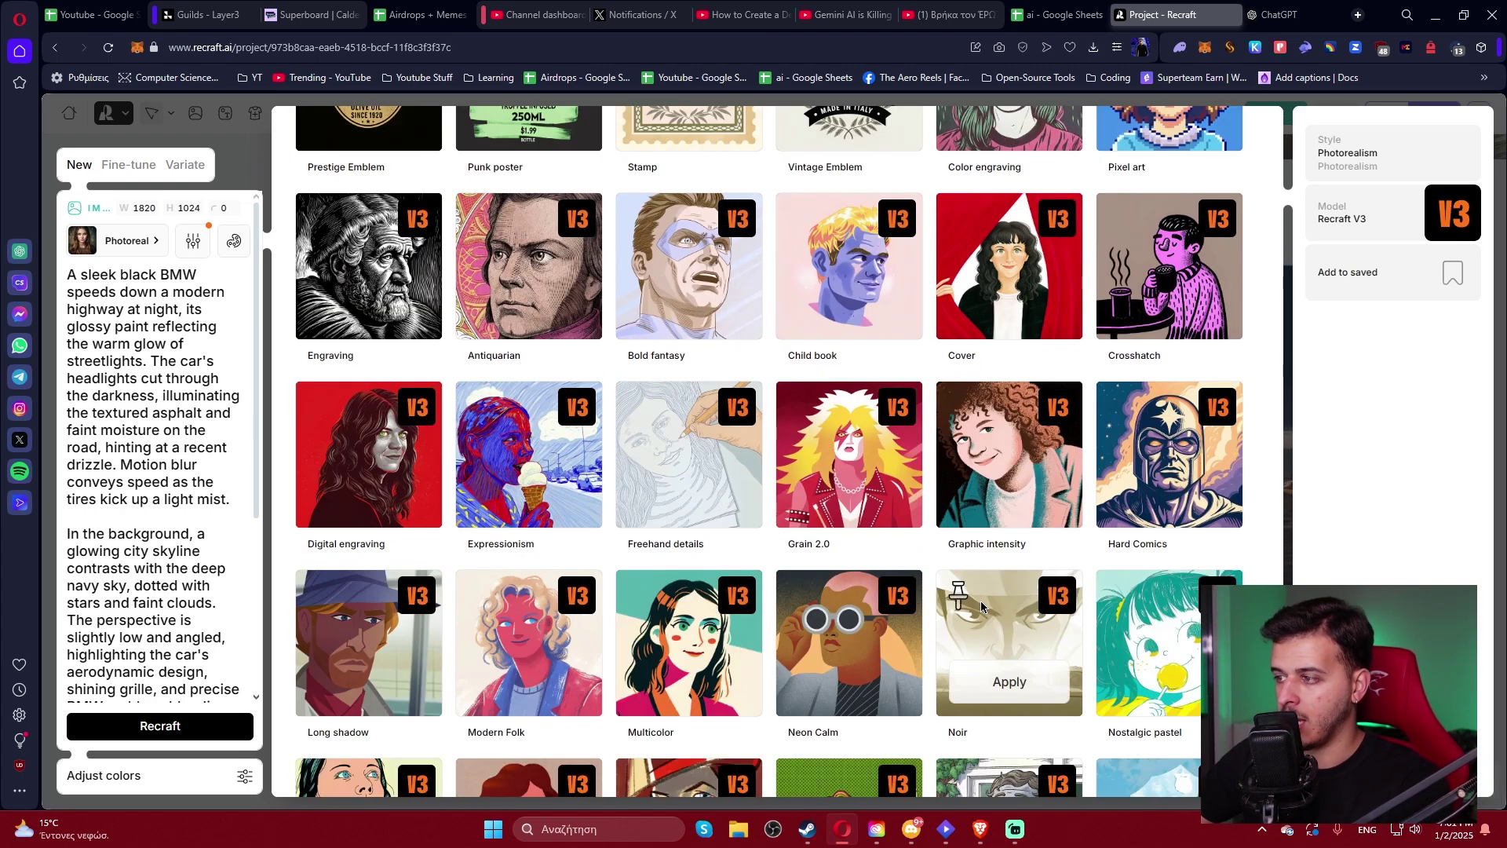
pyautogui.scroll(8, 1010, 589)
pyautogui.moveTo(850, 372)
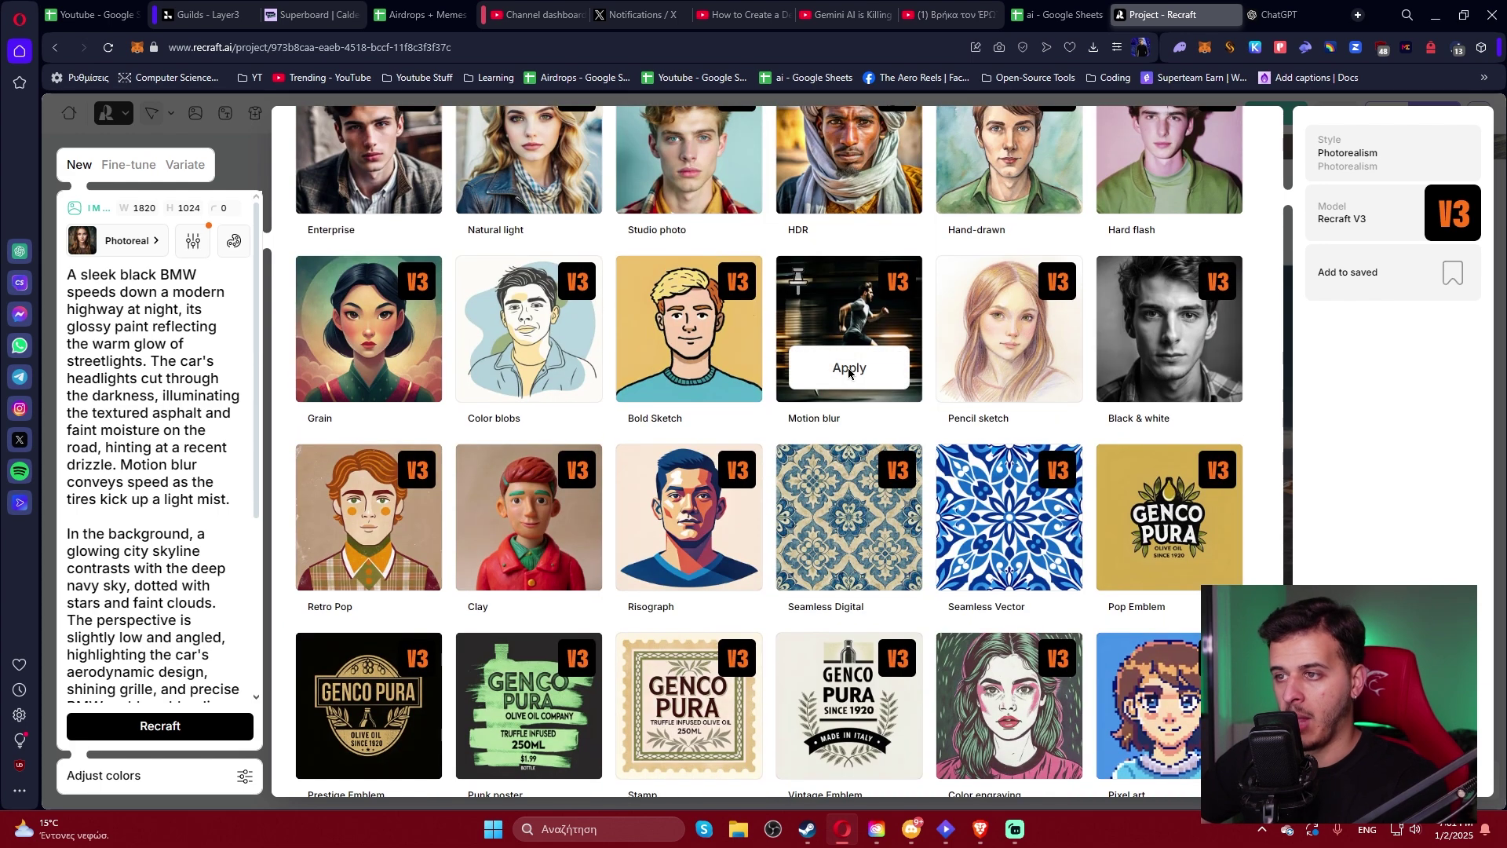
pyautogui.click(849, 369)
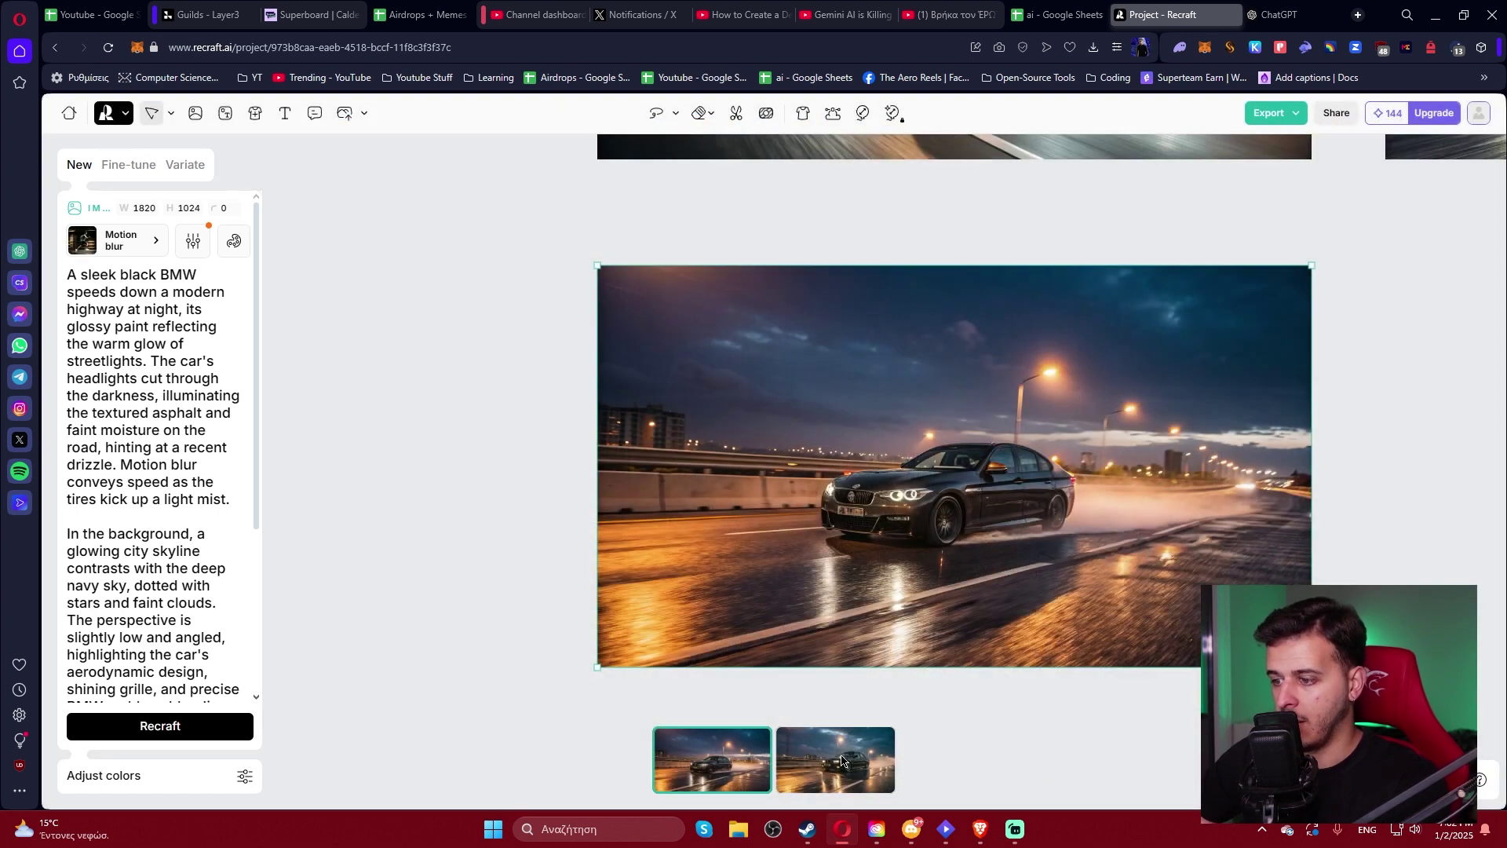
# Compare the two generated photorealistic BMW variants, returning to the first one.
pyautogui.click(848, 758)
pyautogui.click(748, 751)
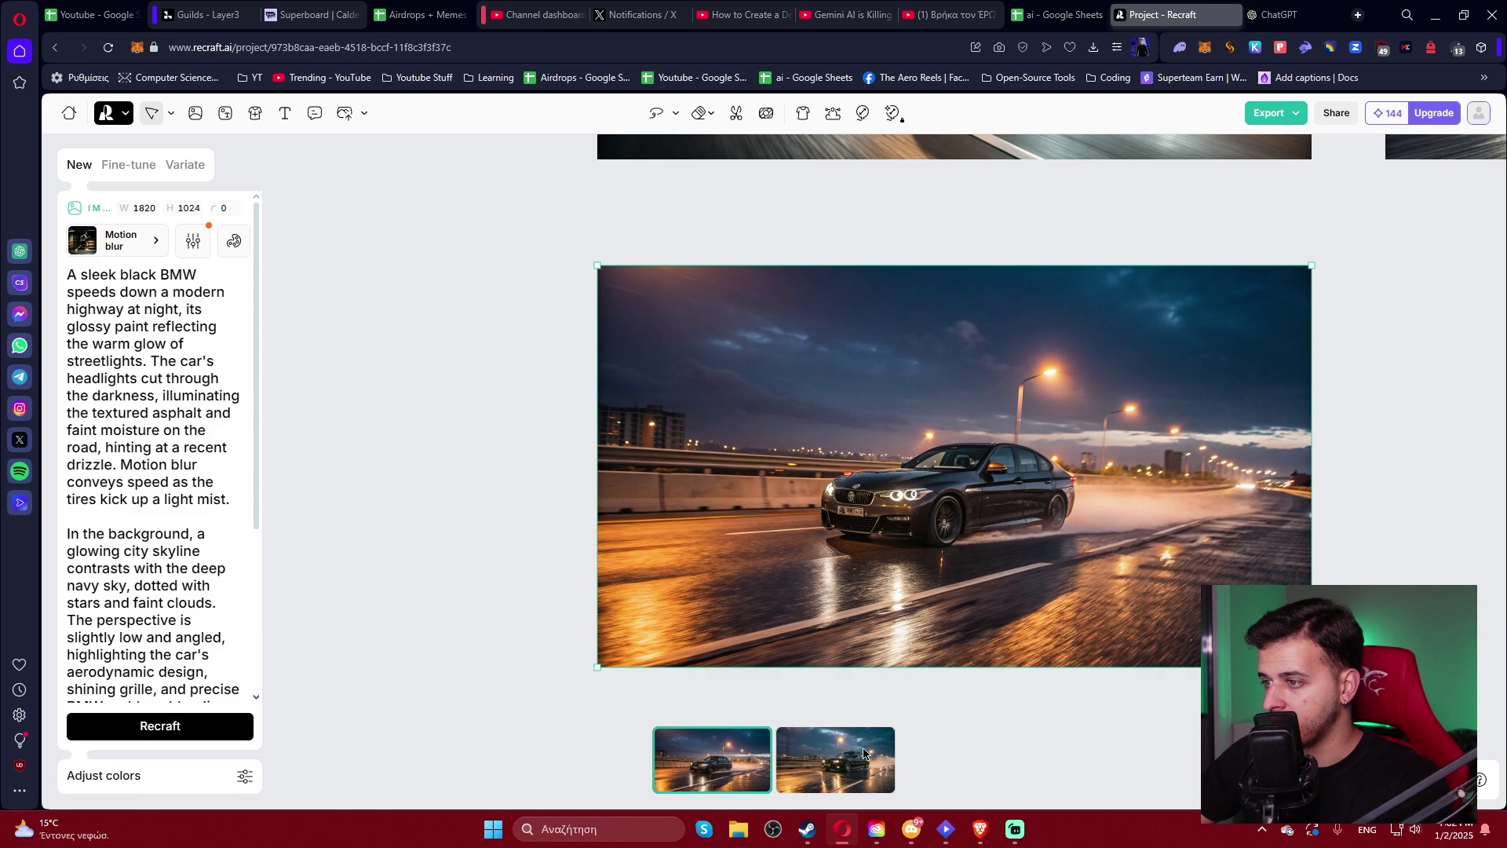
pyautogui.click(866, 752)
pyautogui.click(746, 751)
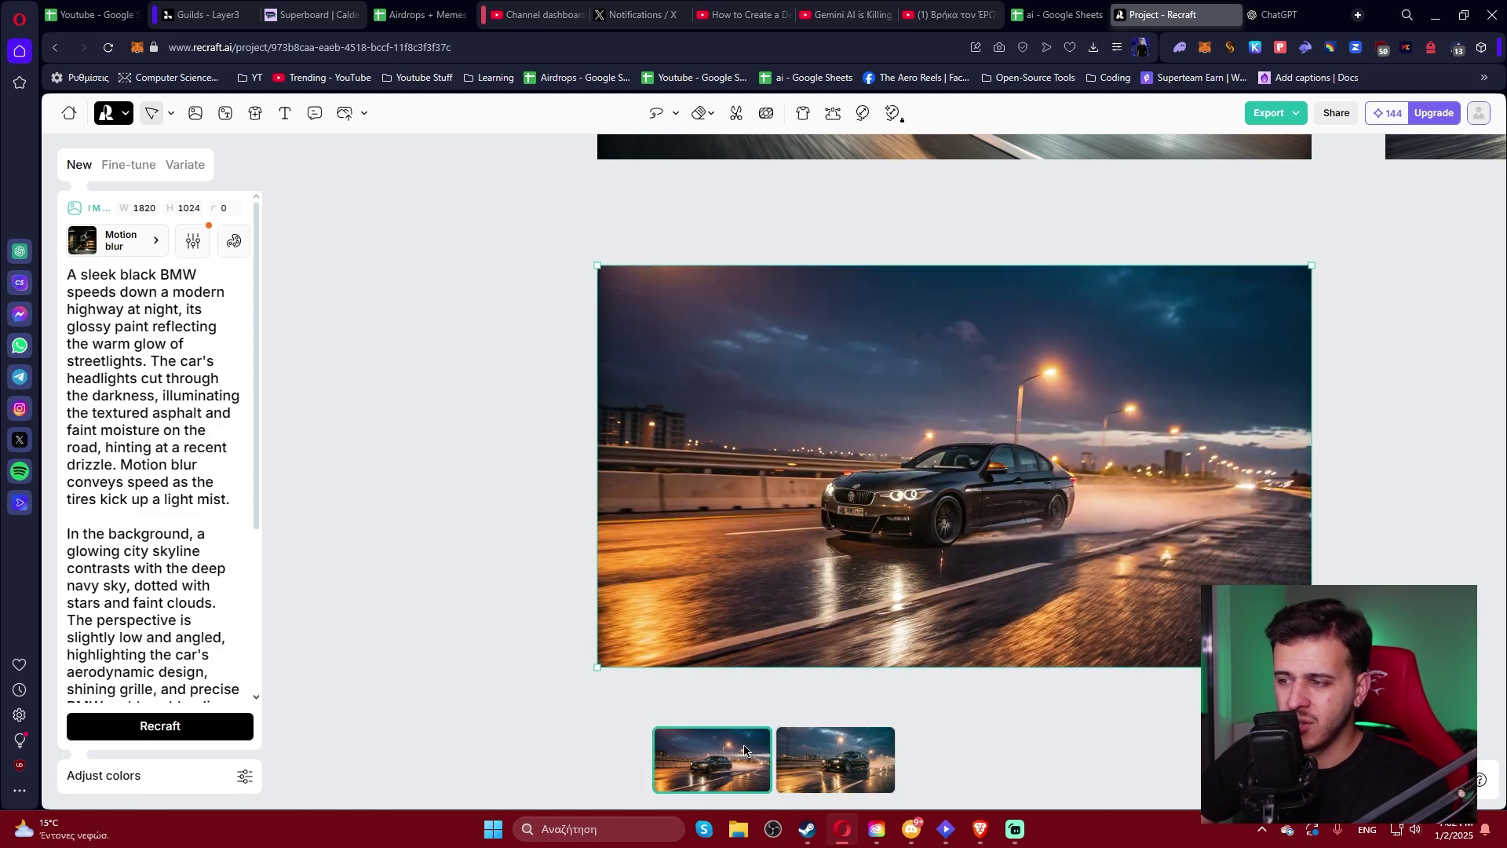
# Compare the two motion-blur BMW variants, returning to the first one.
pyautogui.click(818, 752)
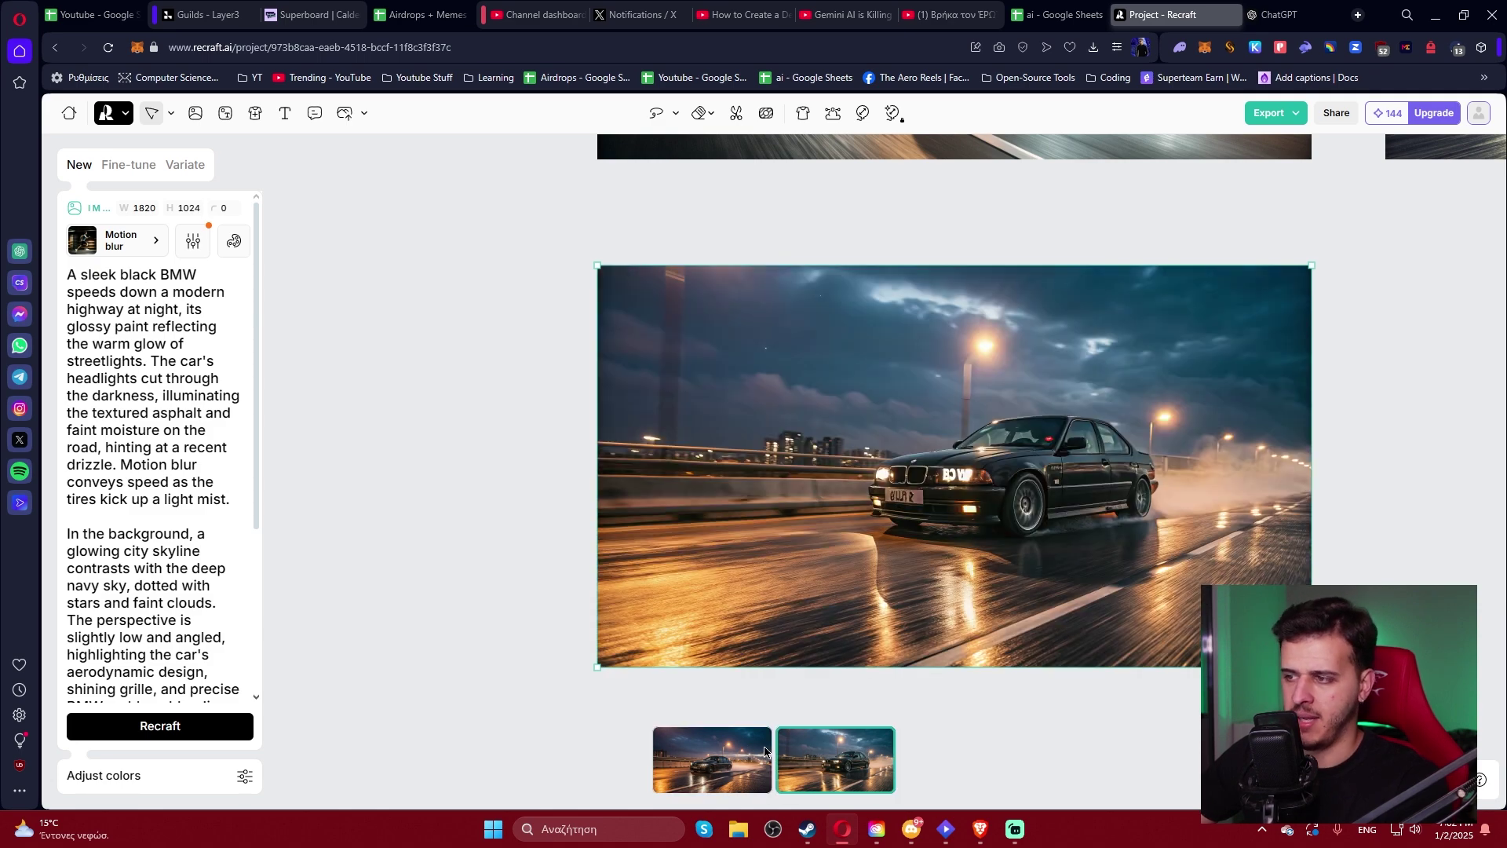
pyautogui.moveTo(1029, 720); pyautogui.dragTo(969, 611)
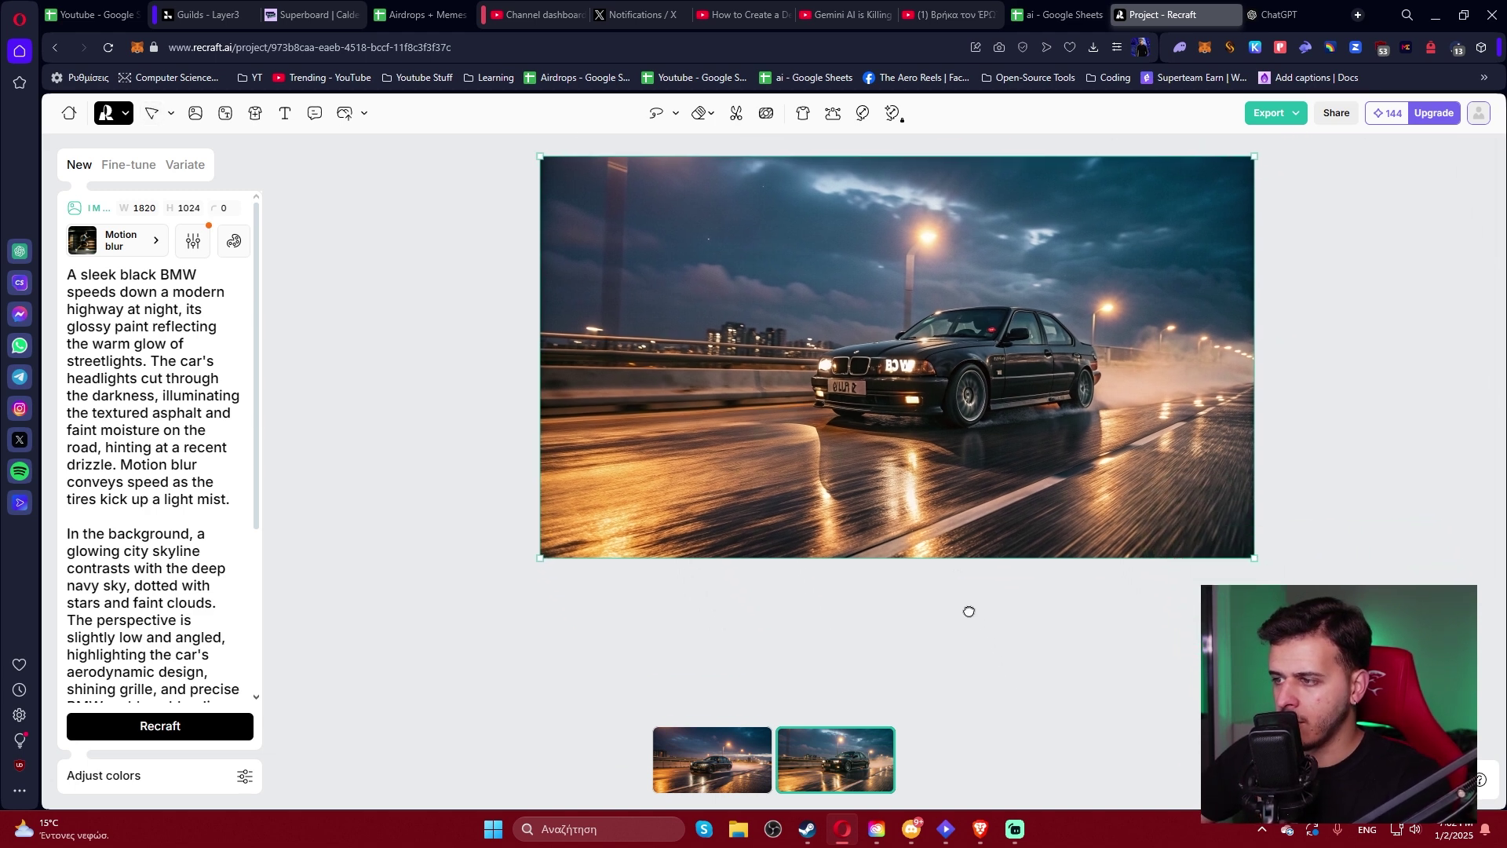
pyautogui.click(732, 746)
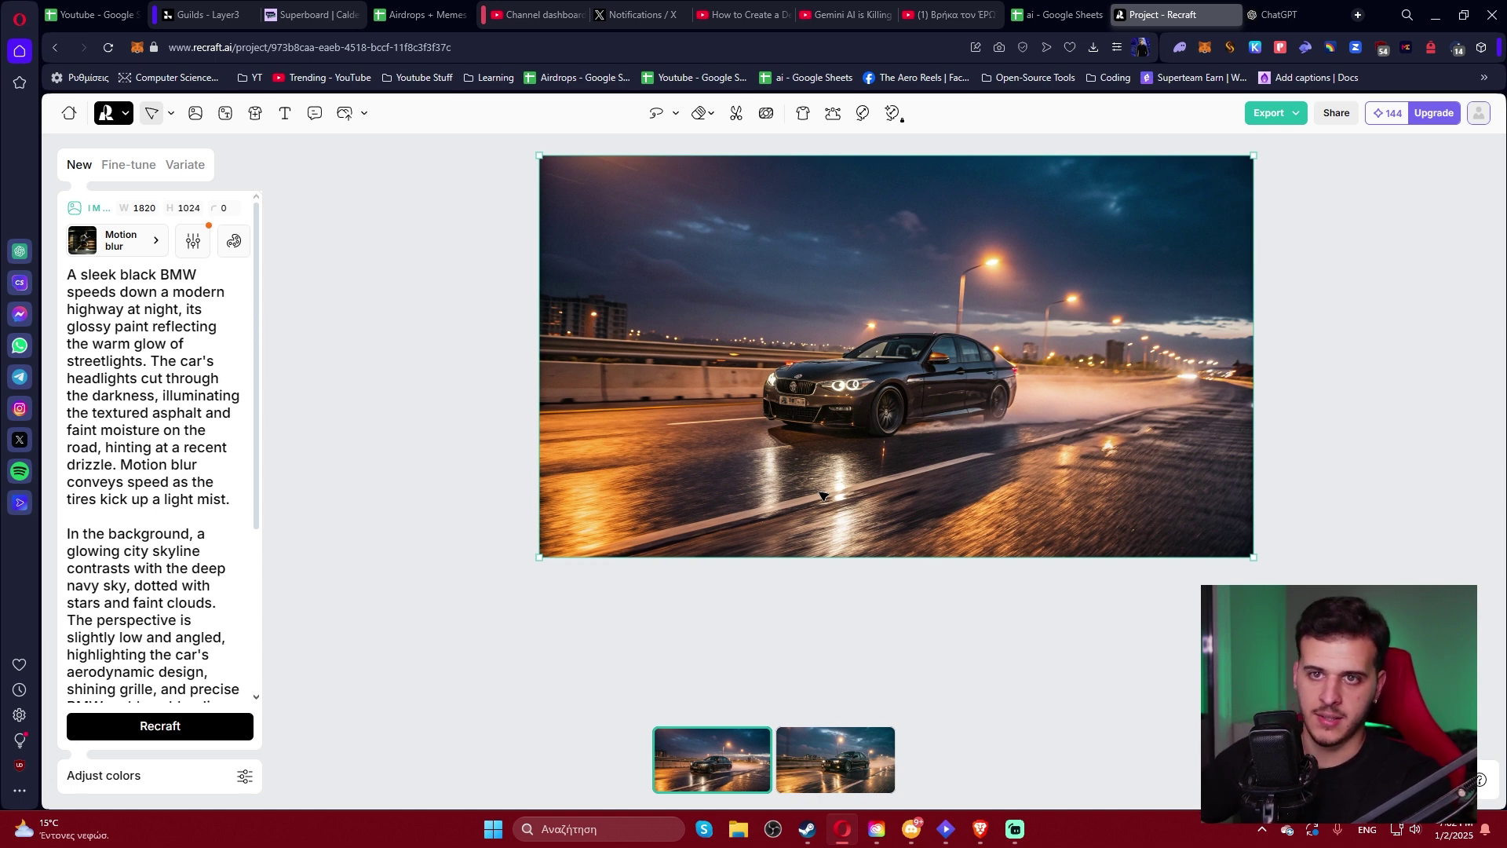
# Clear the prompt text of the motion-blur BMW image and deselect the image.
pyautogui.click(169, 512)
pyautogui.hotkey('ctrl', 'a')
pyautogui.press('BackSpace')
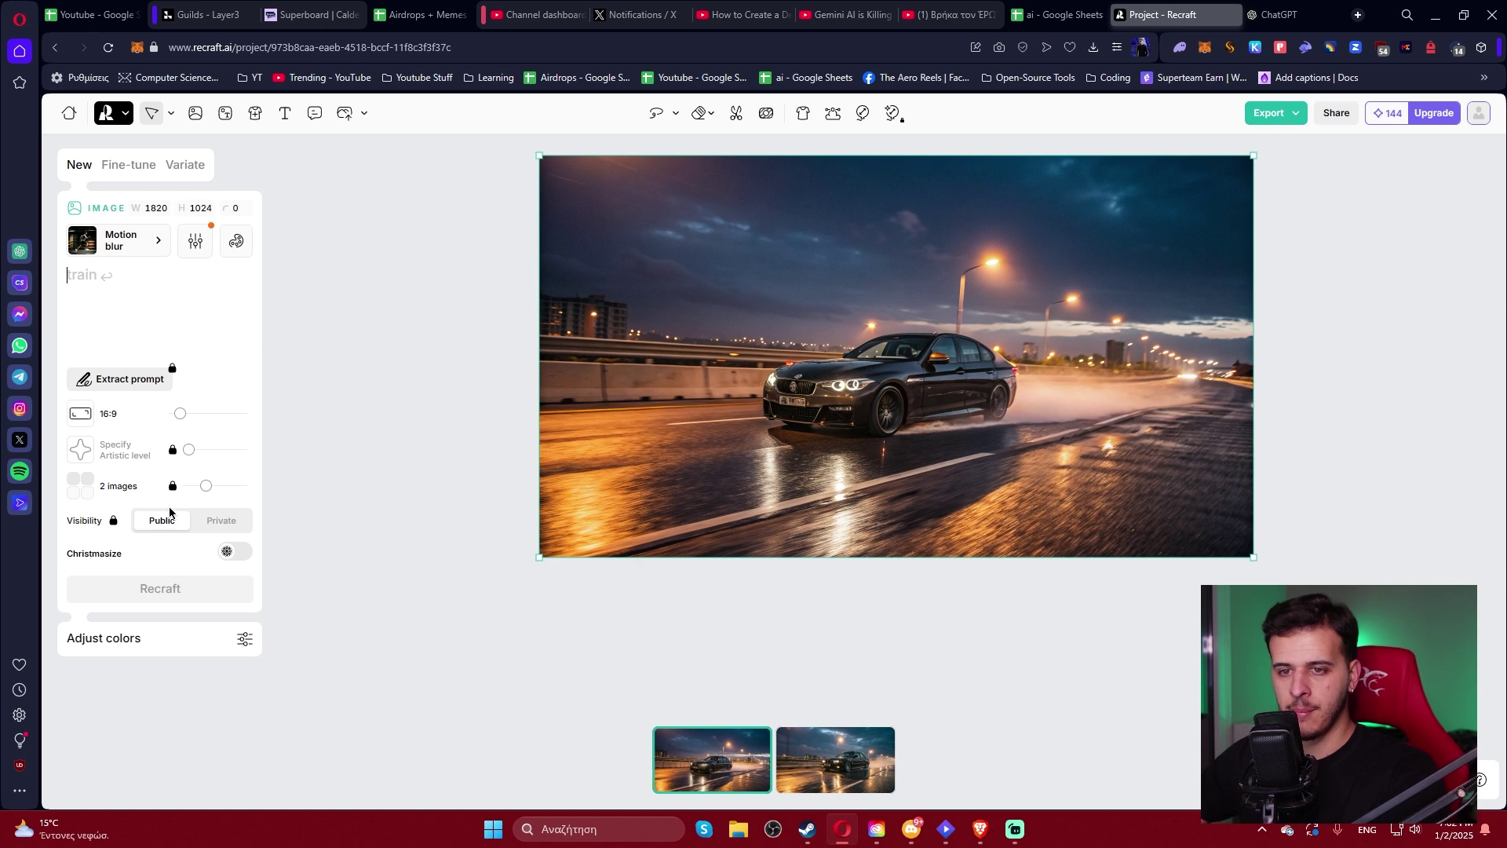
pyautogui.click(990, 738)
# Create a new image frame and place it in the empty canvas space to the right of the motion-blur BMW picture.
pyautogui.click(112, 227)
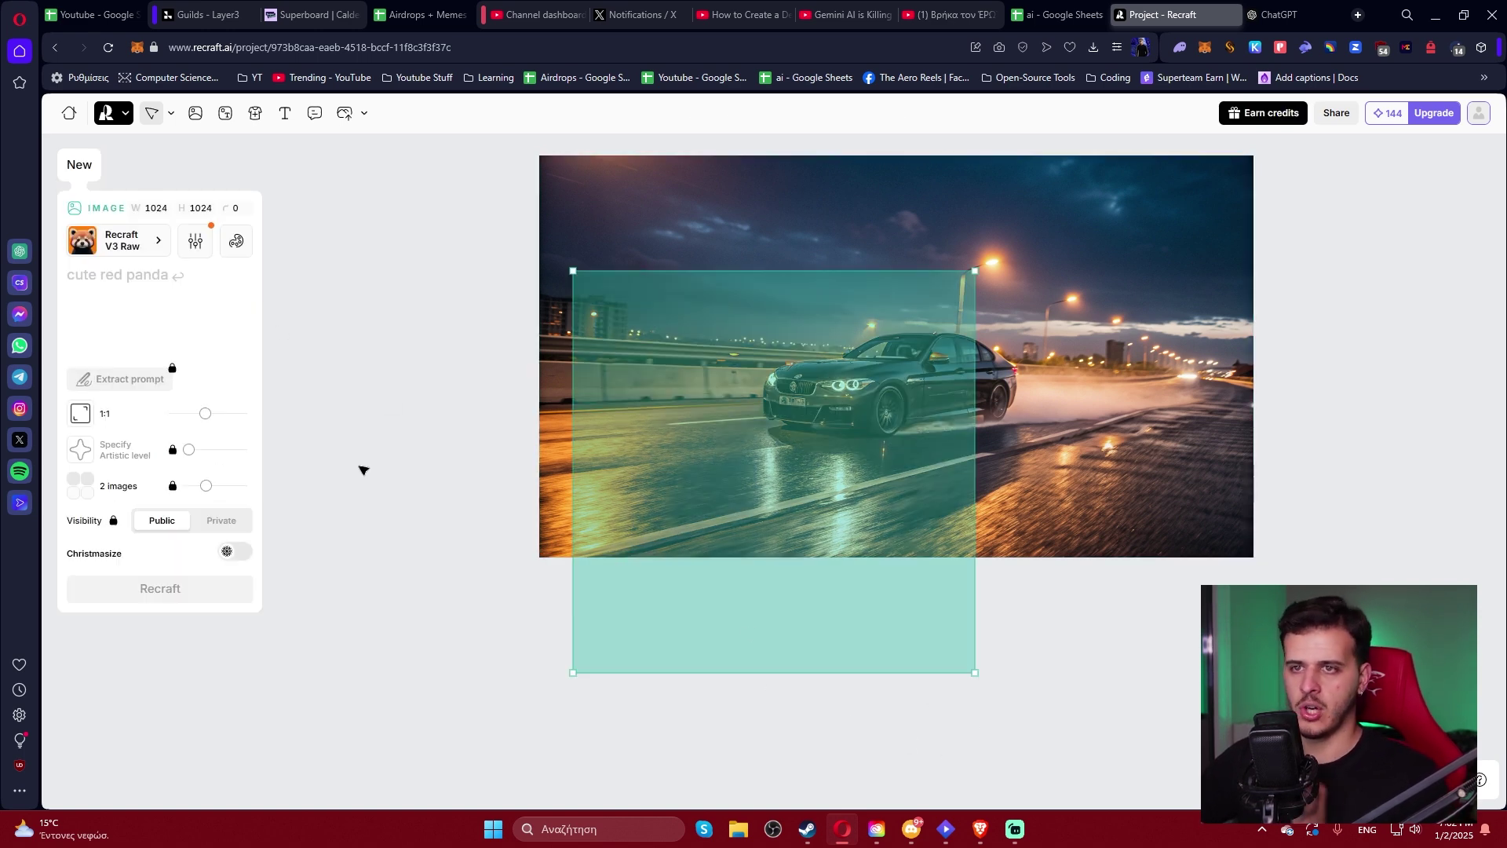
pyautogui.moveTo(716, 551); pyautogui.dragTo(1481, 431)
pyautogui.hscroll(5, 508, 693)
pyautogui.moveTo(938, 369); pyautogui.dragTo(1047, 528)
pyautogui.click(1026, 662)
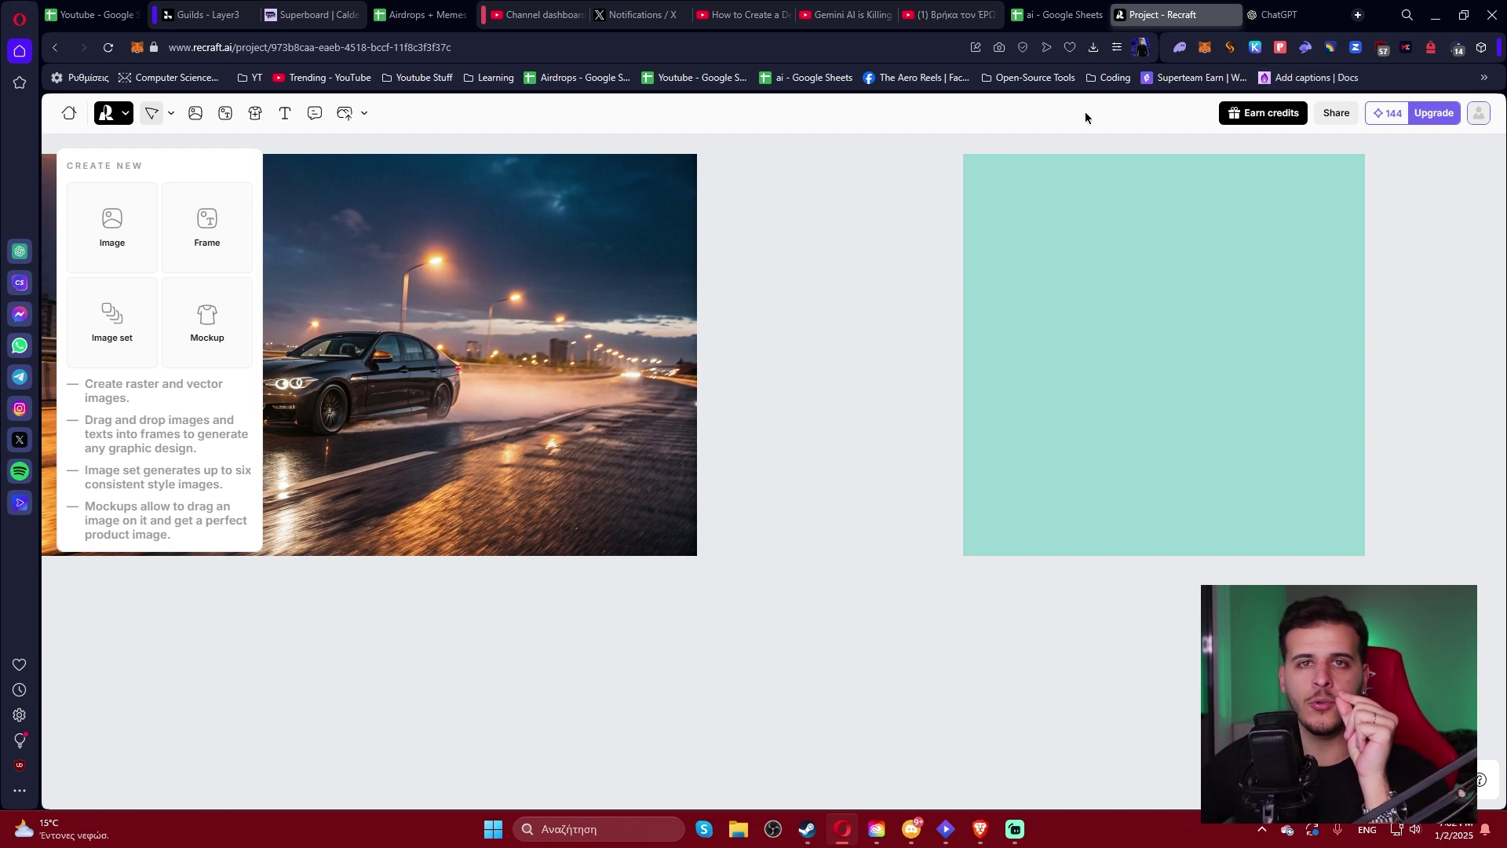
# Set the new empty frame's aspect ratio to 16:9 and deselect it.
pyautogui.click(1079, 453)
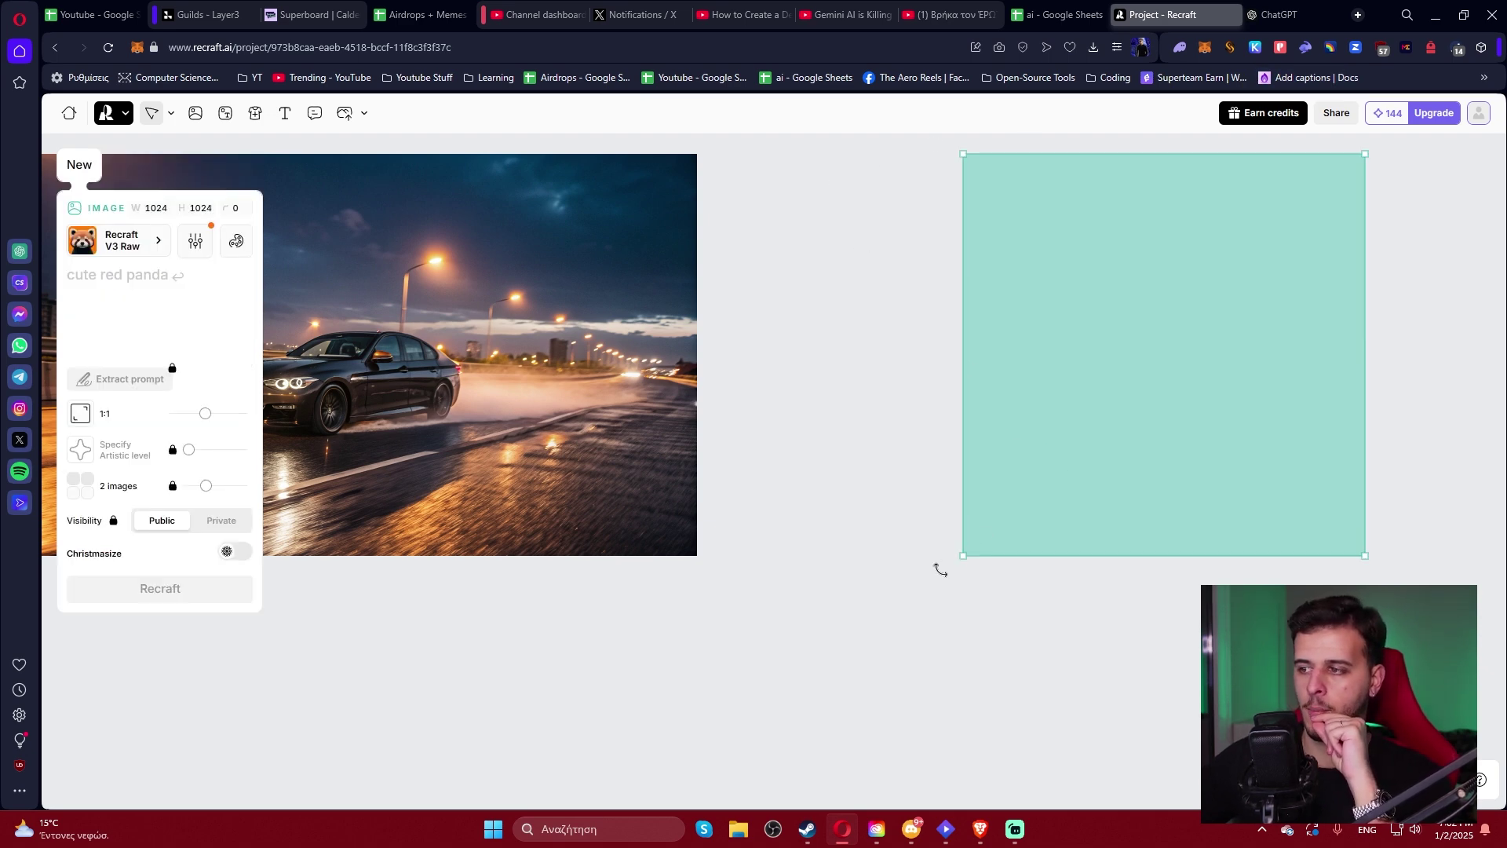
pyautogui.moveTo(211, 416); pyautogui.dragTo(178, 413)
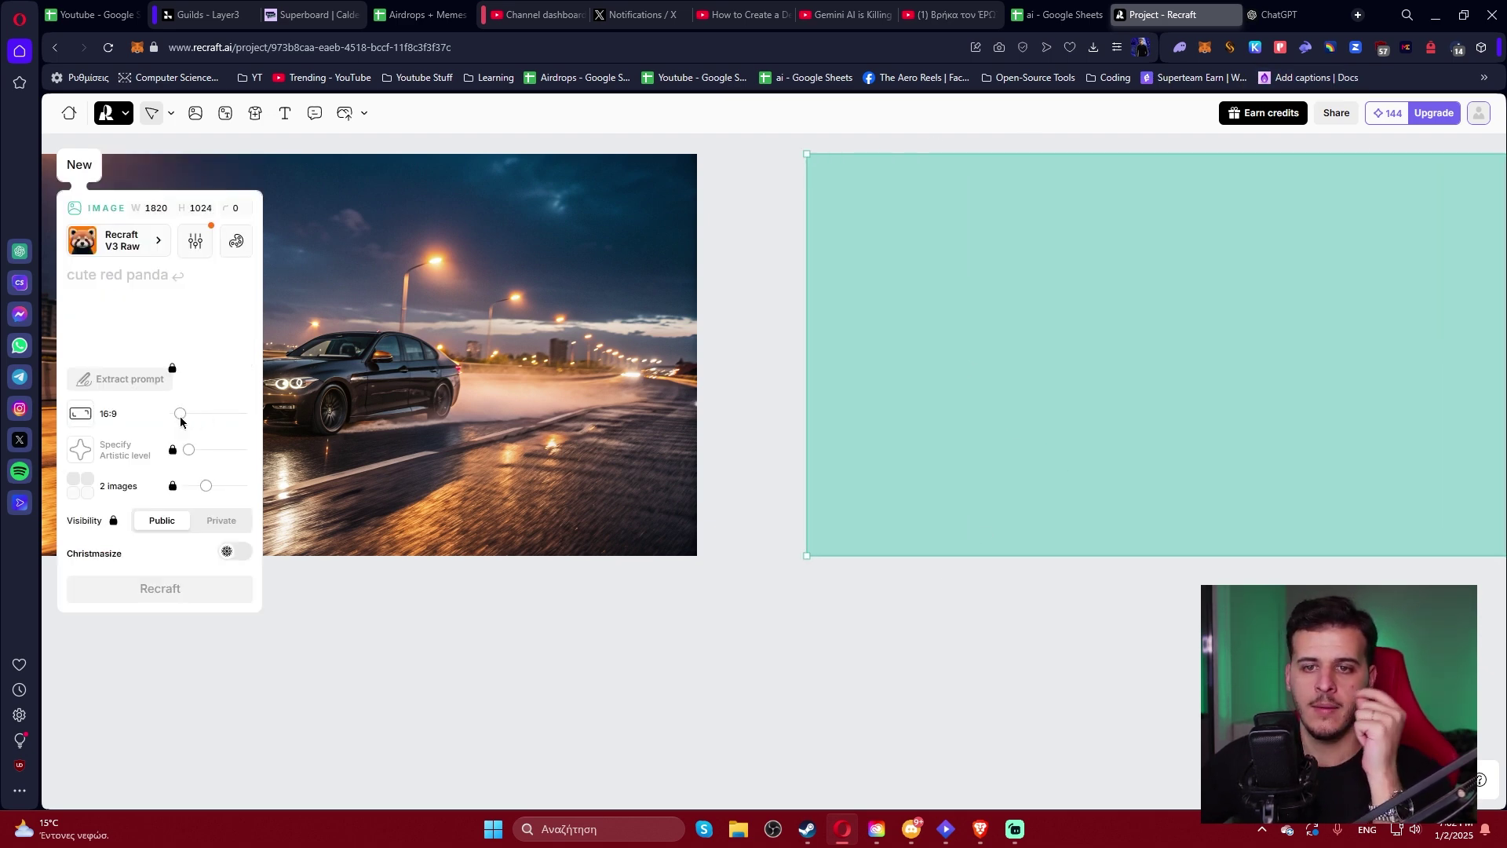
pyautogui.click(503, 656)
pyautogui.moveTo(771, 633); pyautogui.dragTo(525, 667)
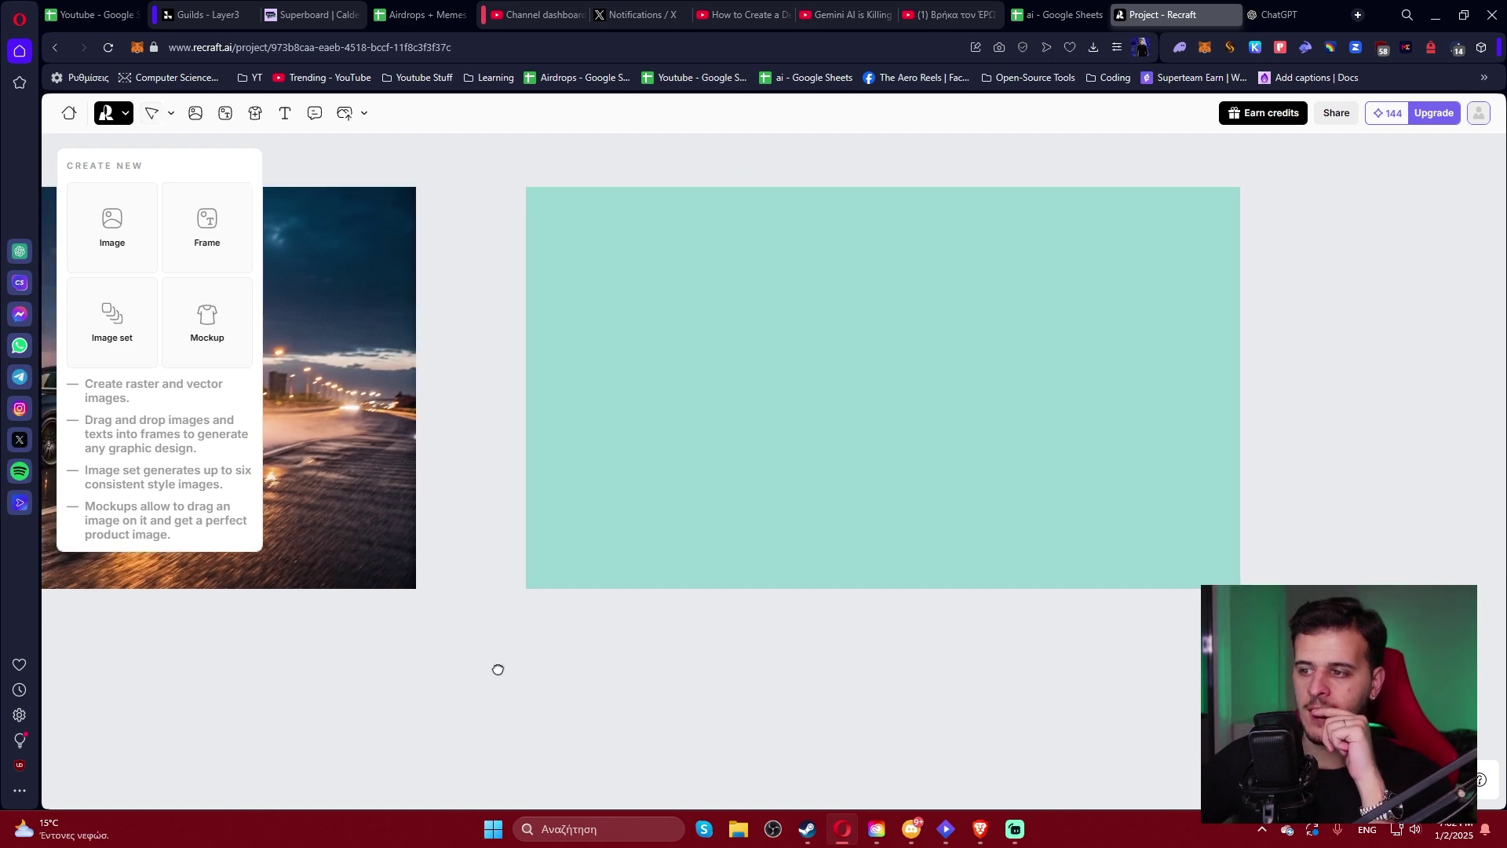
# Open the MrBeast YouTube channel in a new browser tab and show its list of videos.
pyautogui.click(1359, 15)
pyautogui.write('mrbeast')
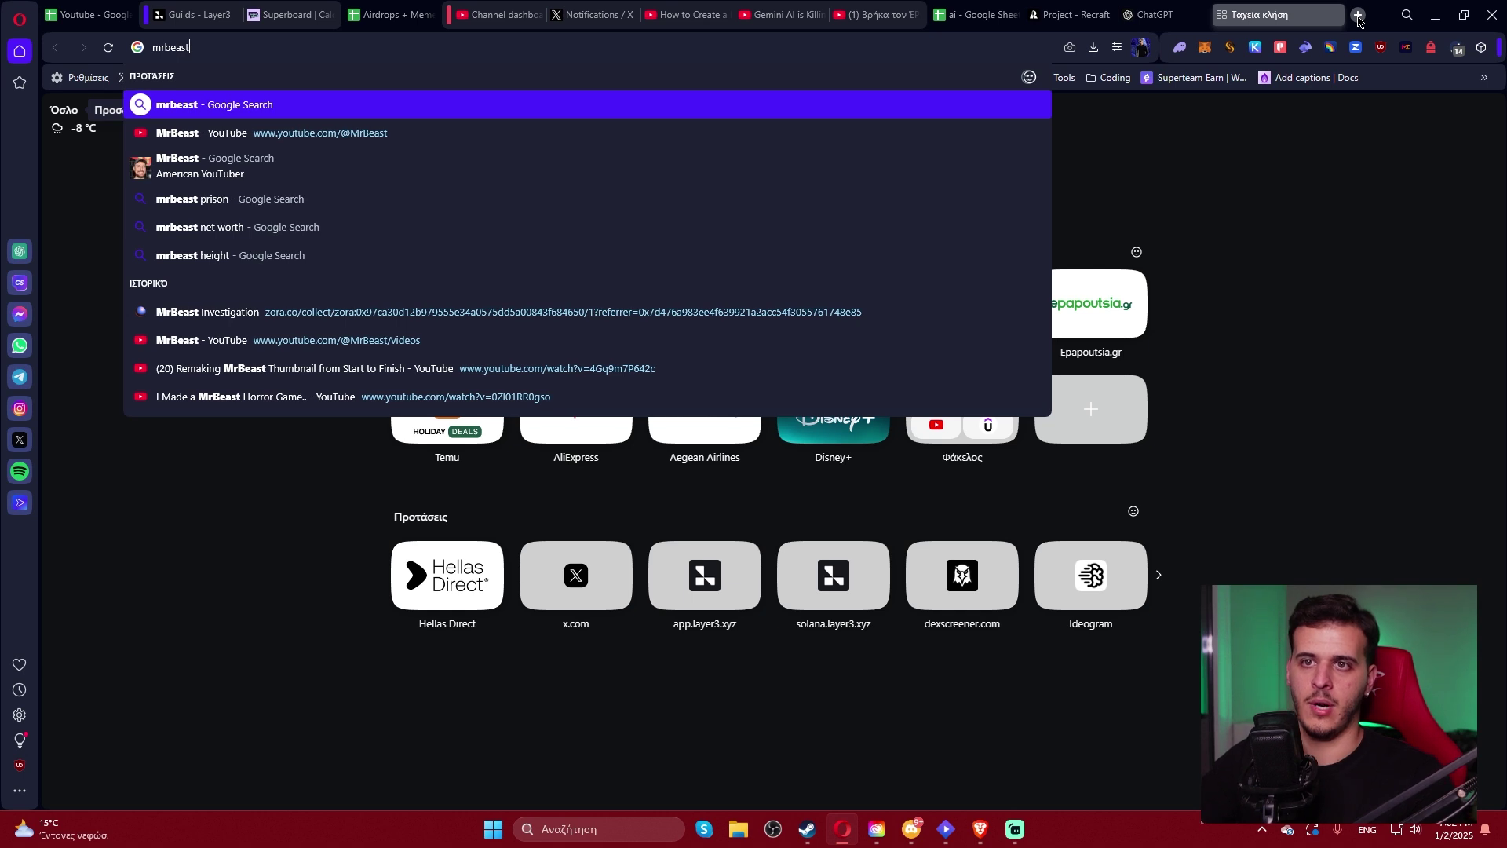
pyautogui.press('Down')
pyautogui.press('Return')
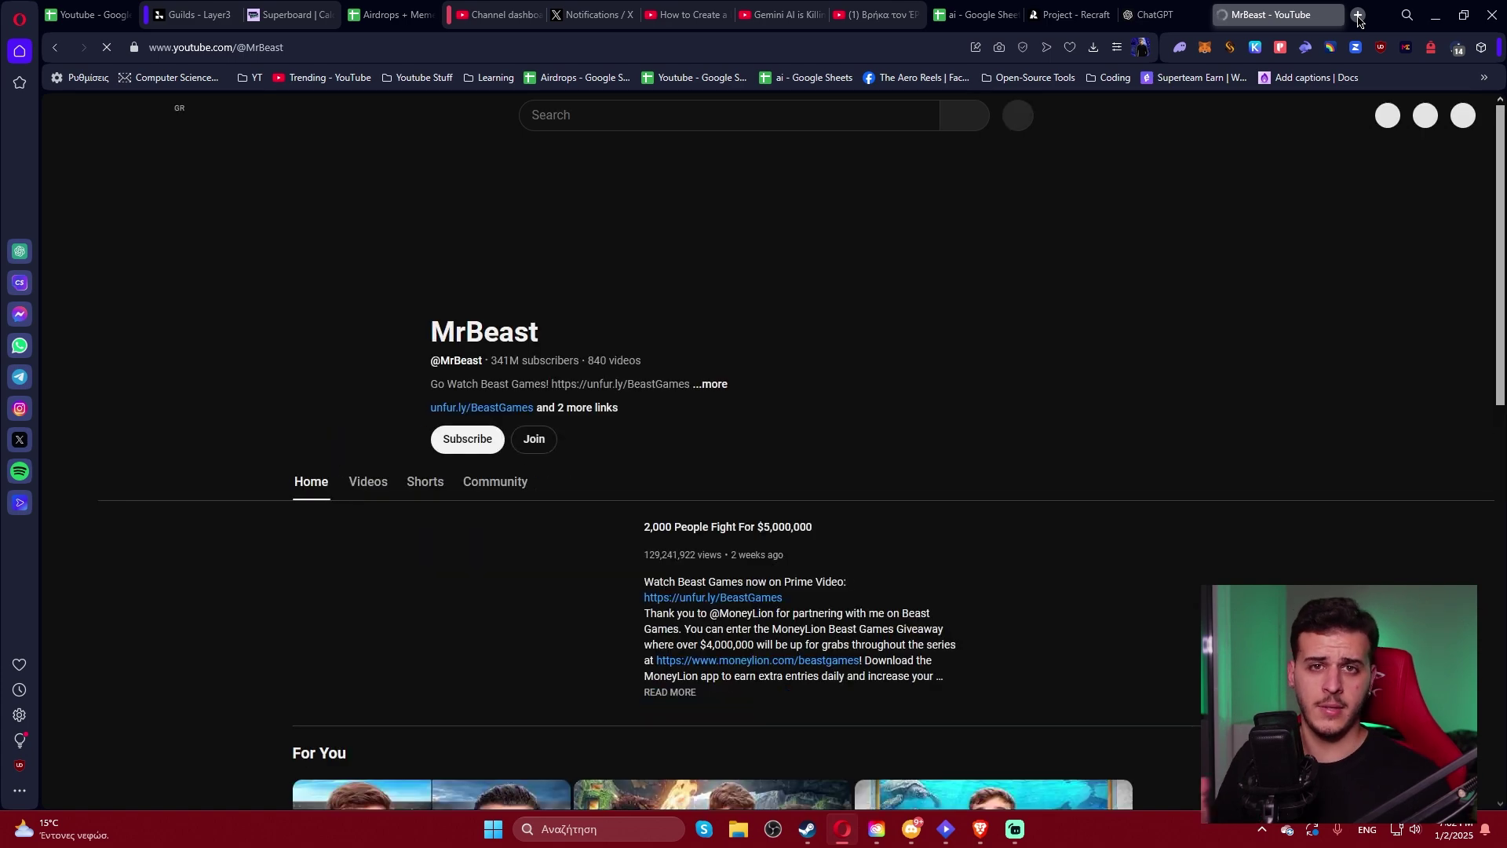
pyautogui.click(370, 487)
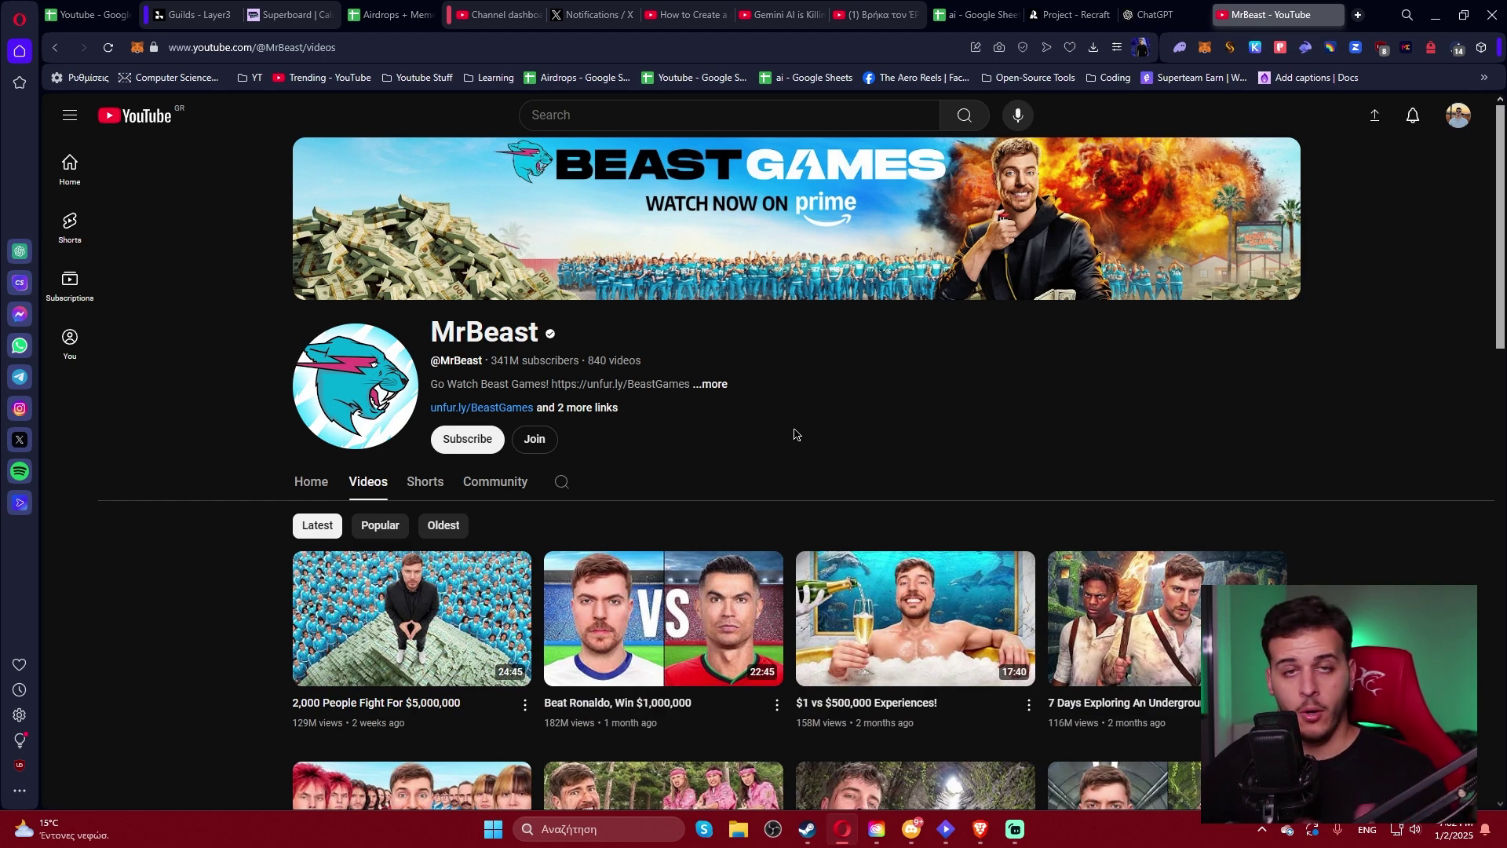
# Find the "World's Deadliest Obstacle Course!" video and capture a screenshot of its thumbnail.
pyautogui.scroll(-3, 796, 434)
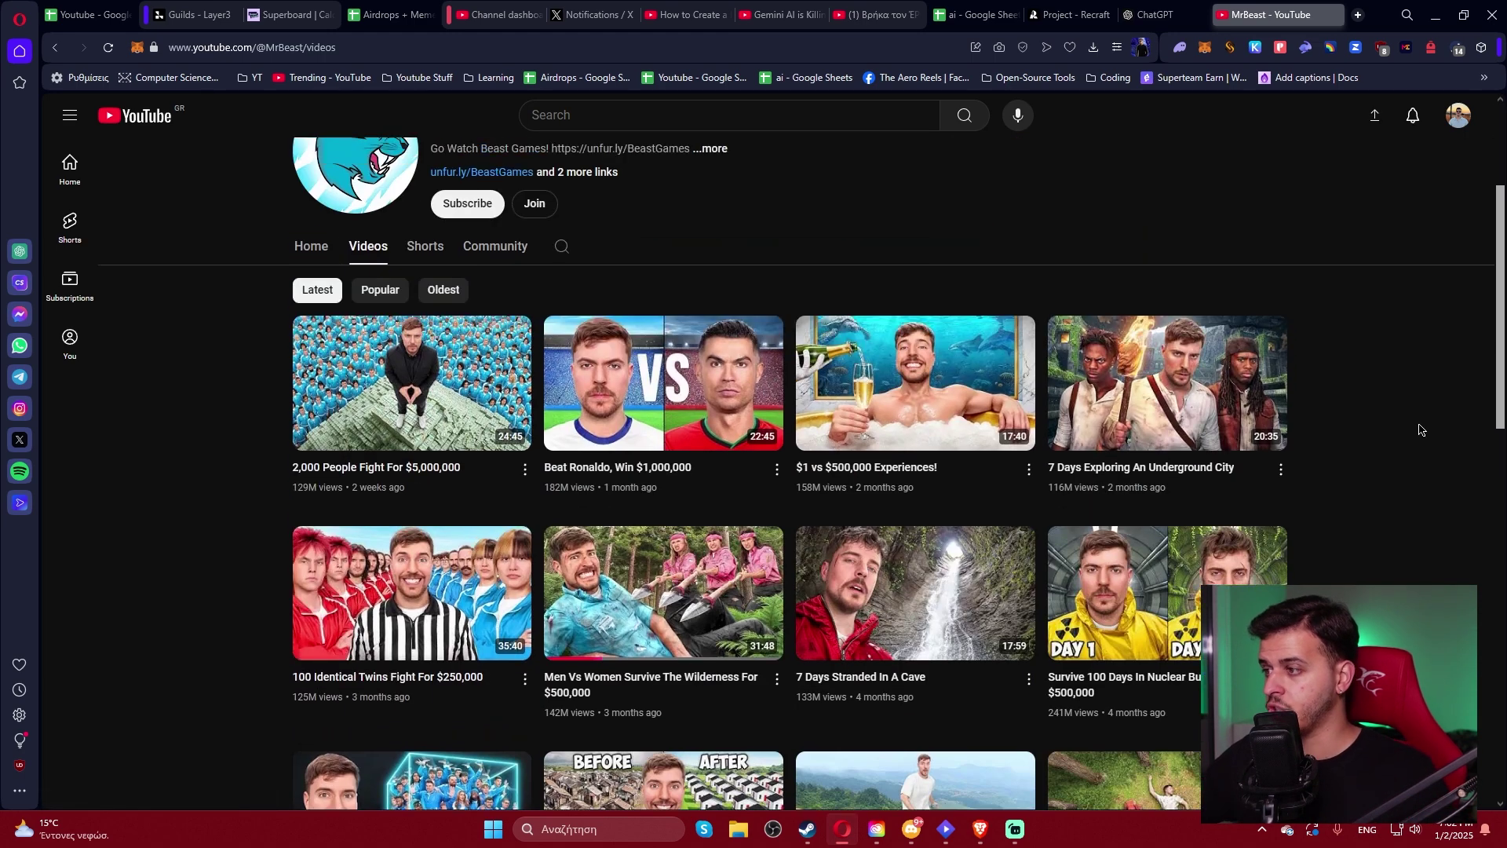
pyautogui.scroll(-1, 1422, 424)
pyautogui.scroll(-3, 1423, 422)
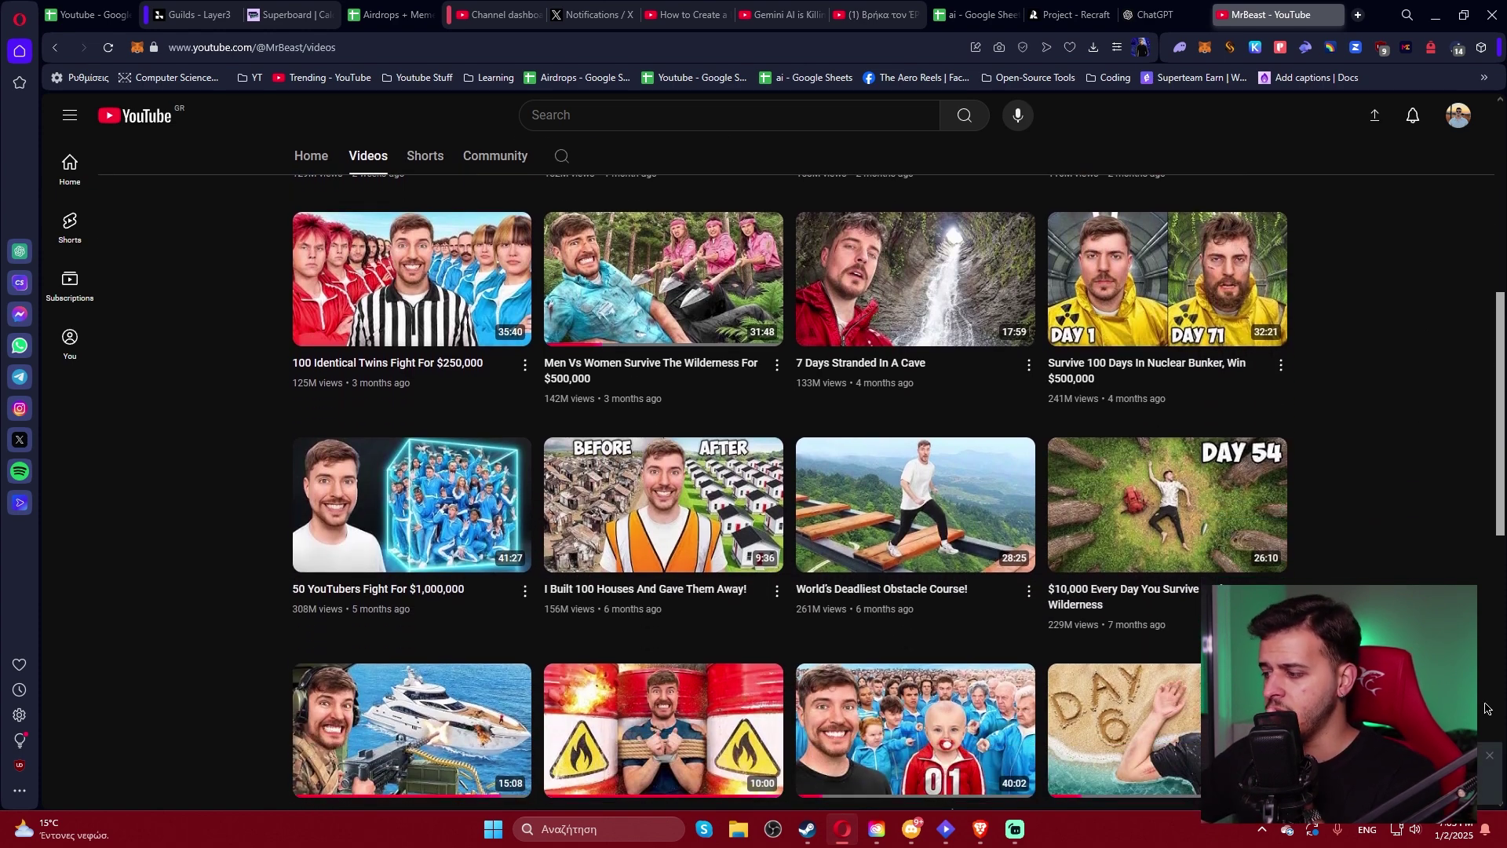
pyautogui.scroll(-1, 1388, 522)
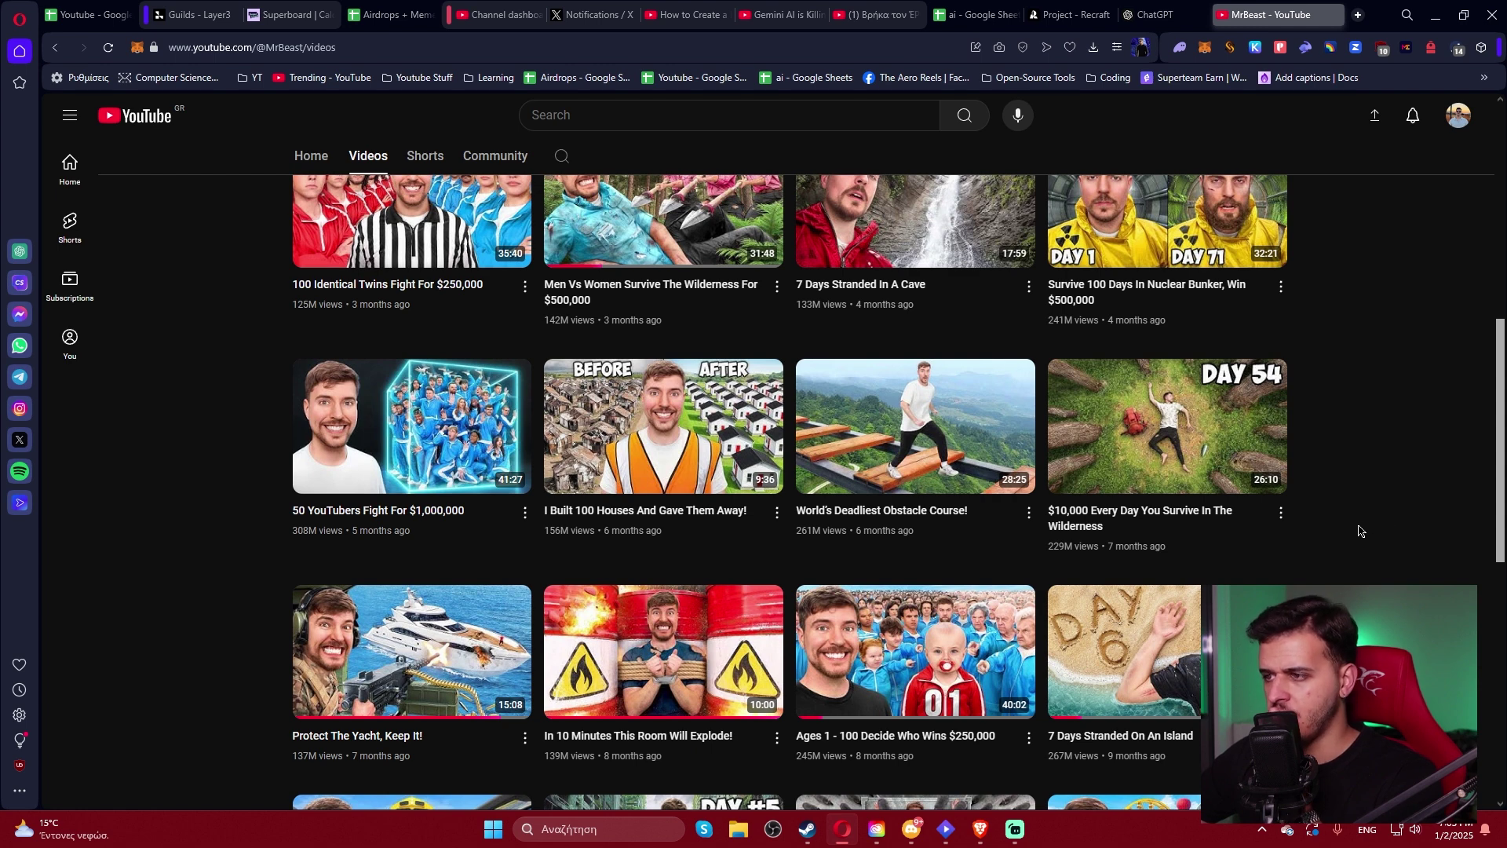
pyautogui.moveTo(938, 408)
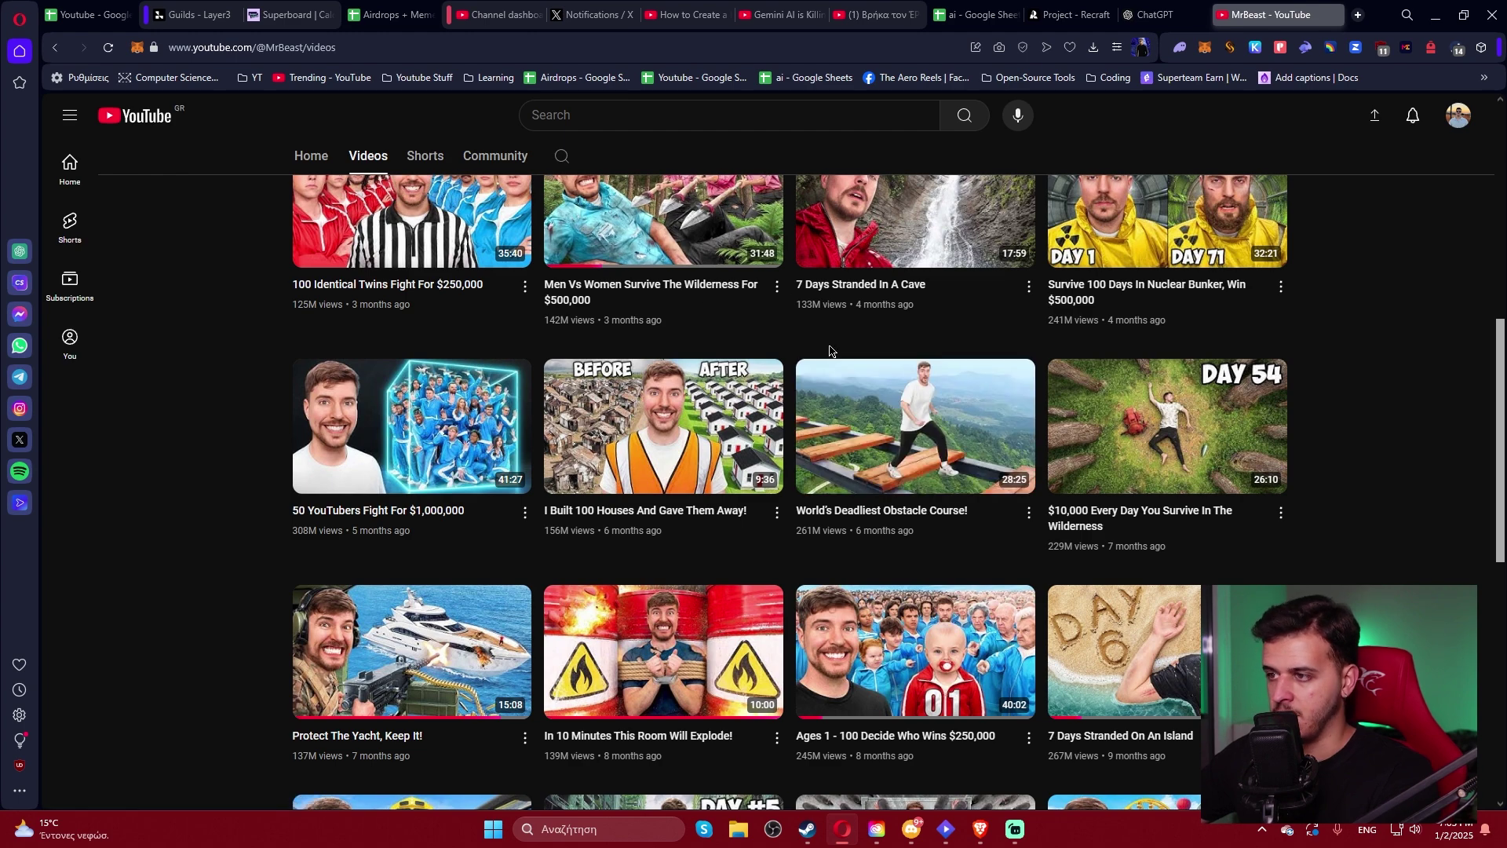
pyautogui.press('super+shift+s')
pyautogui.moveTo(807, 363); pyautogui.dragTo(1027, 509)
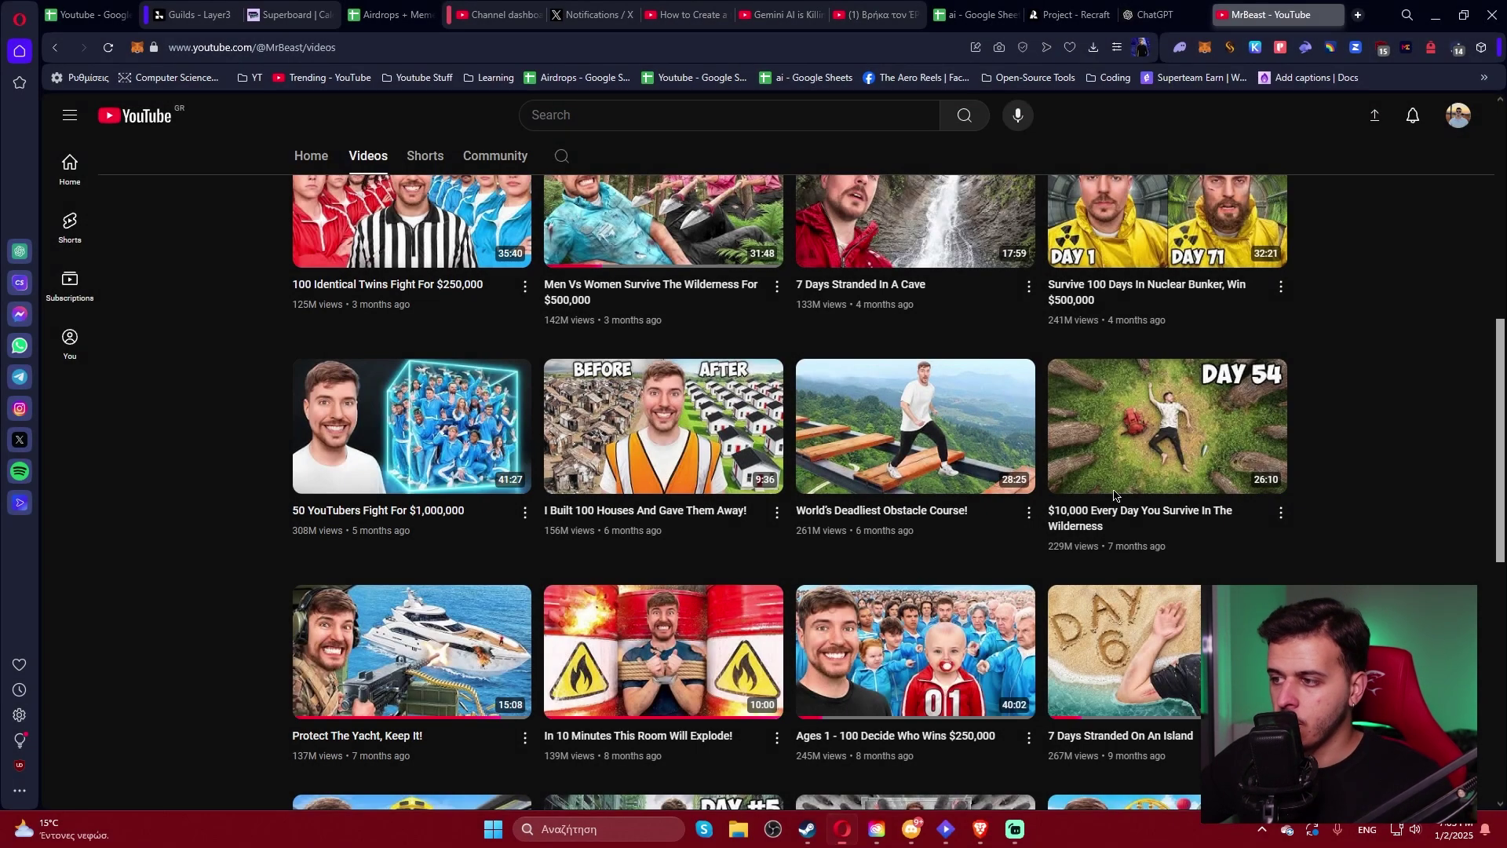
# Switch to ChatGPT and ask for a highly detailed prompt describing the pasted thumbnail screenshot, optimized to generate a similar image through AI.
pyautogui.click(1167, 13)
pyautogui.write('Create a highly detailed prompt taht ')
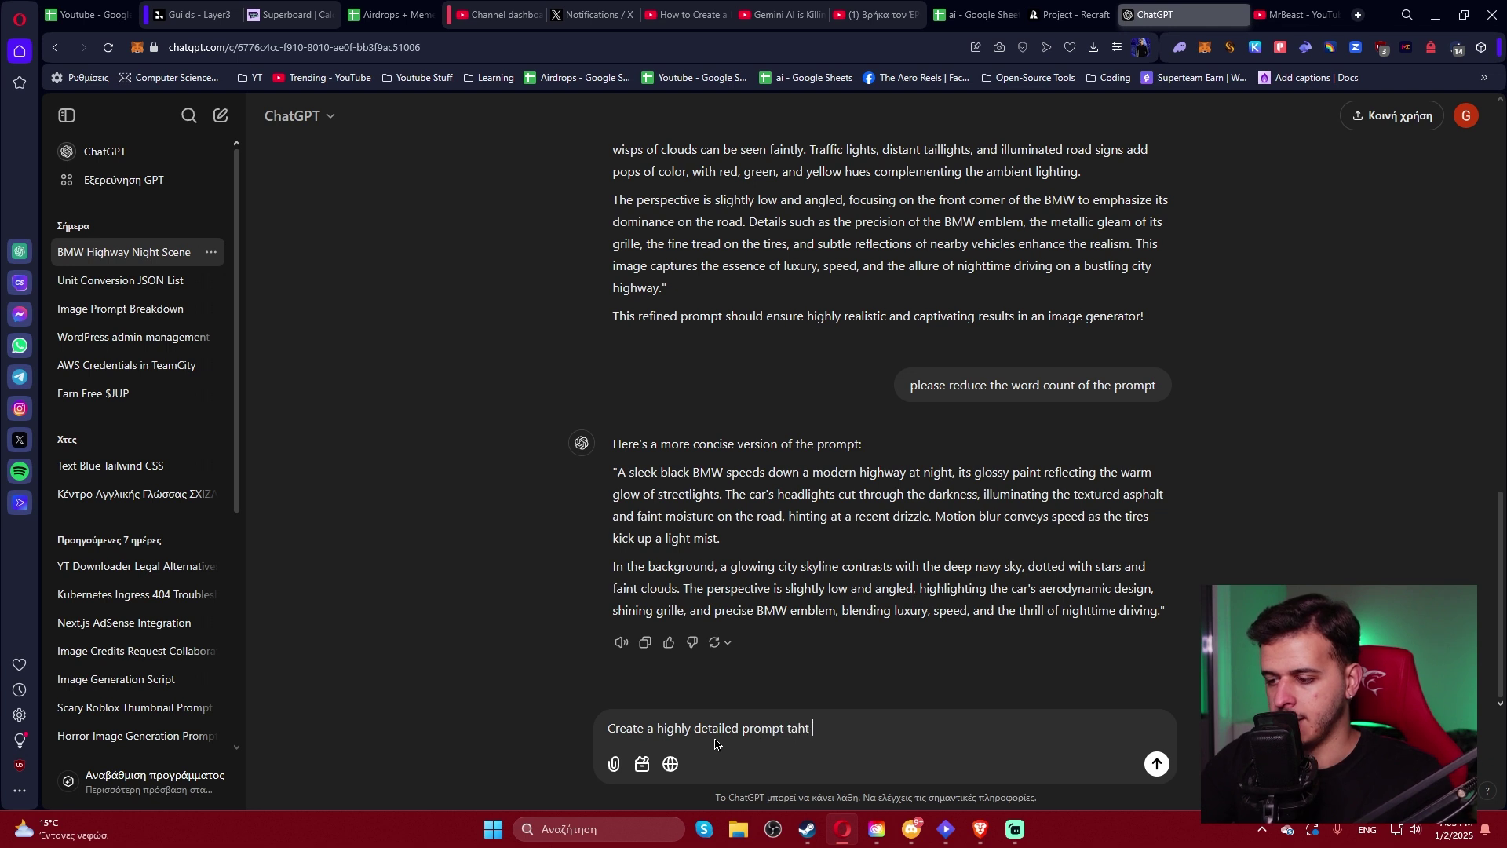
pyautogui.write('expla')
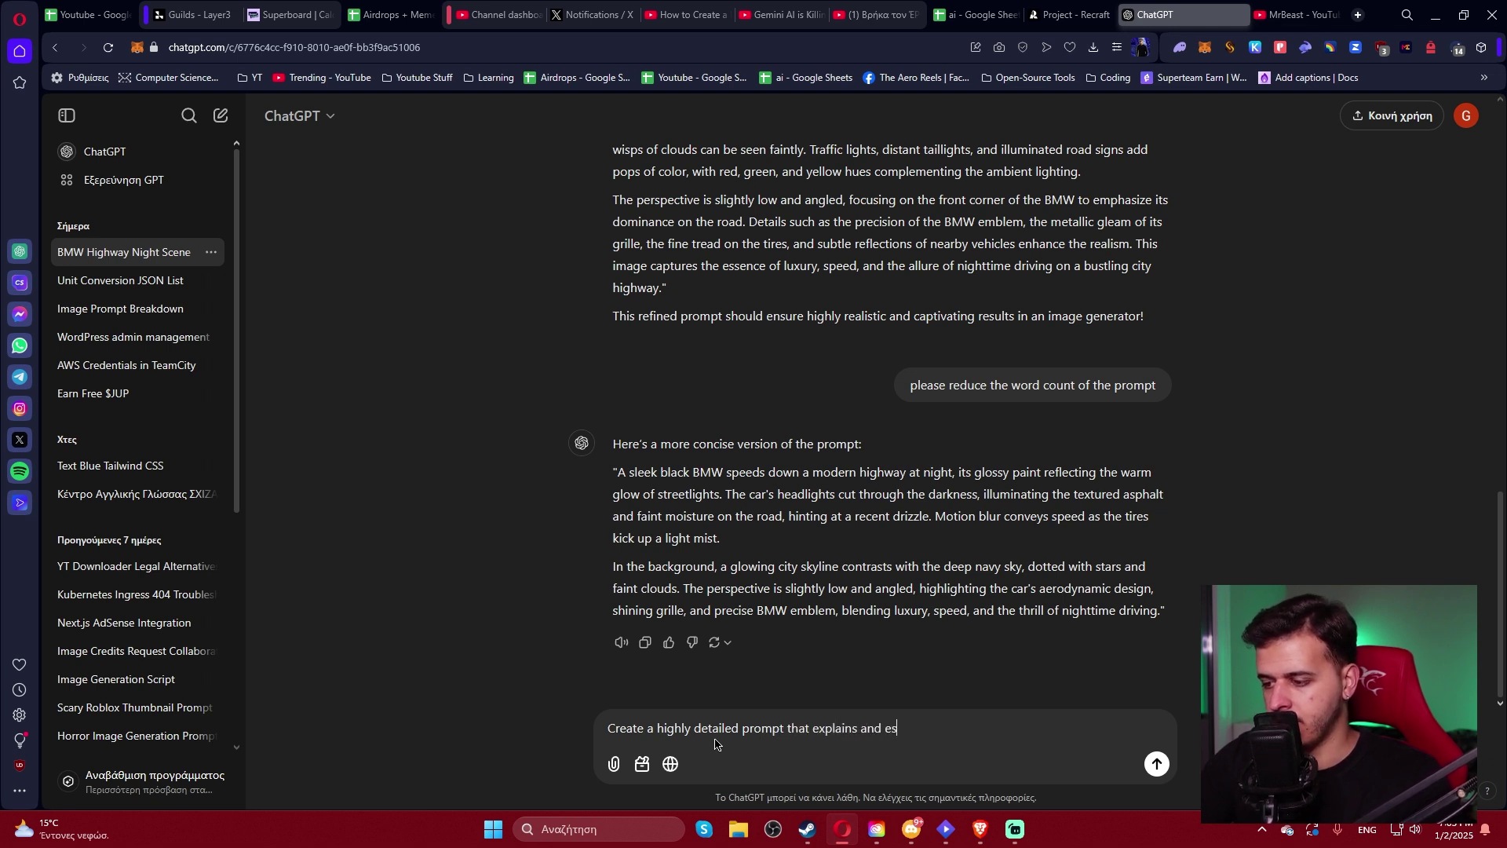
pyautogui.write('ins and describes this image. I want this pr')
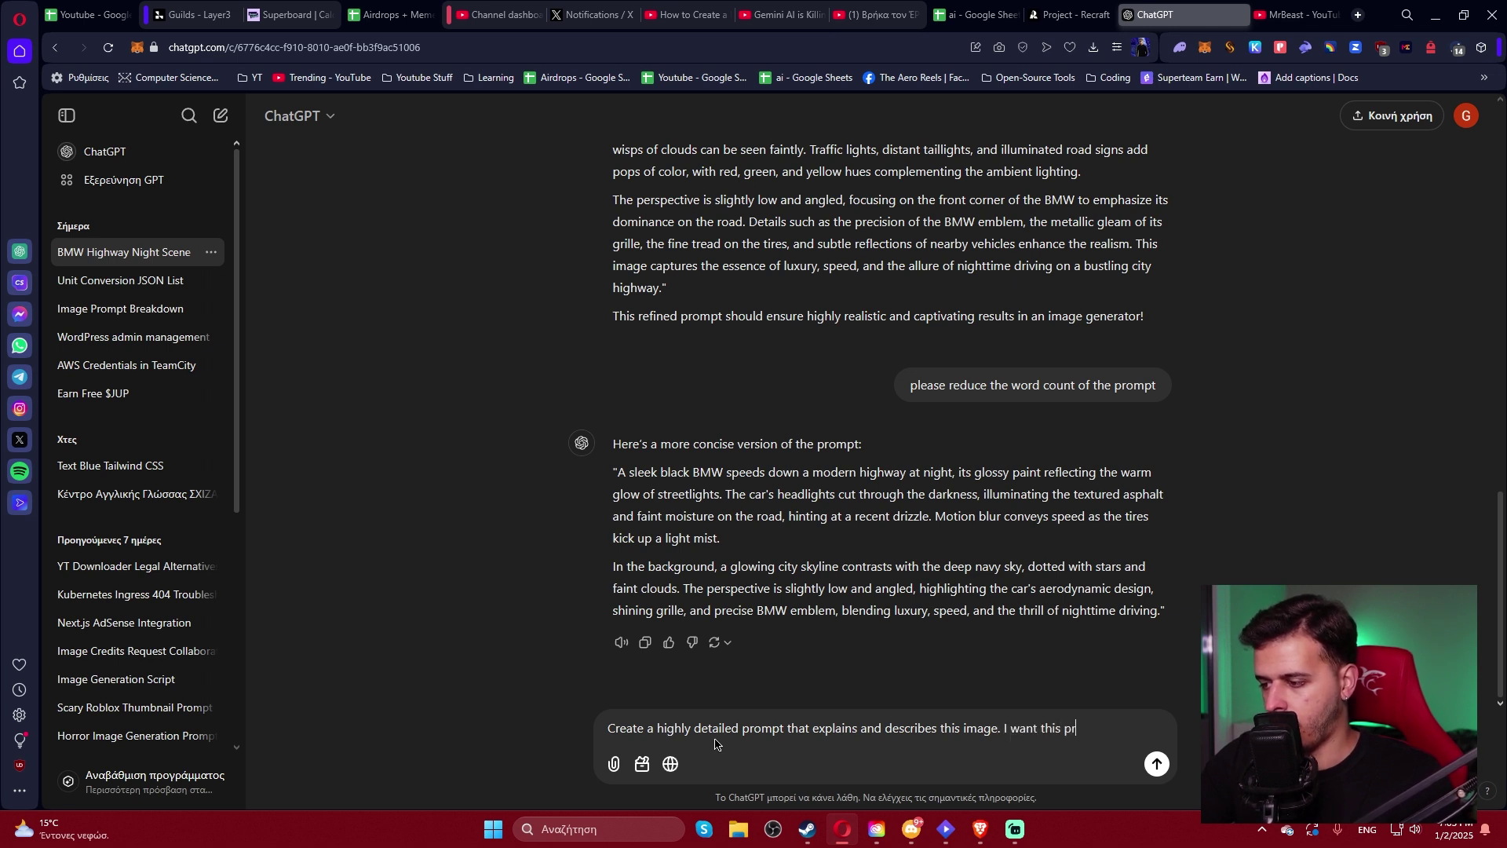
pyautogui.write('ompt to be optim')
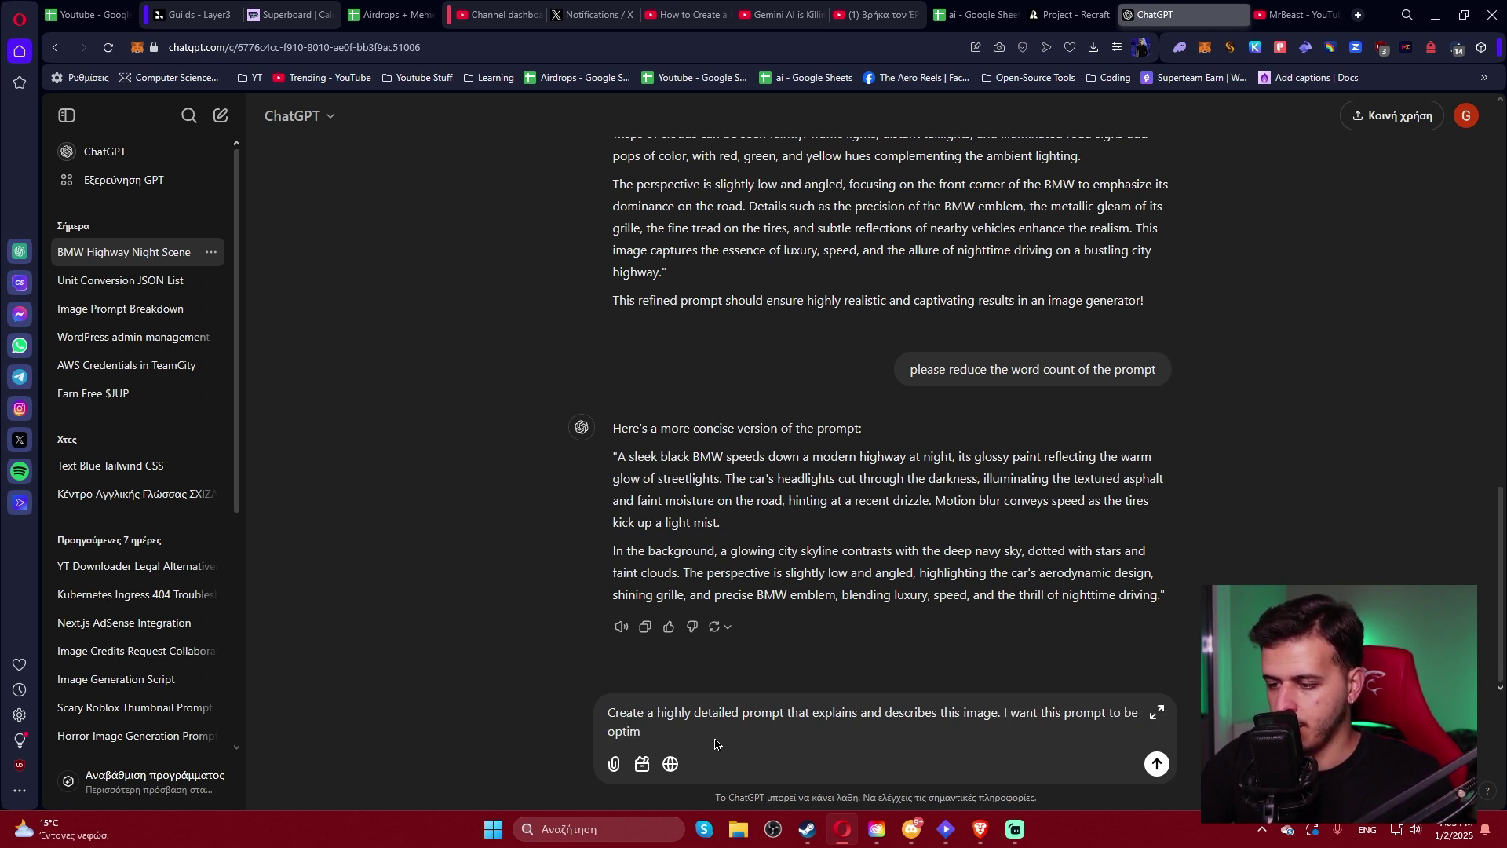
pyautogui.write('ized in ou')
pyautogui.press('BackSpace')
pyautogui.write('rder')
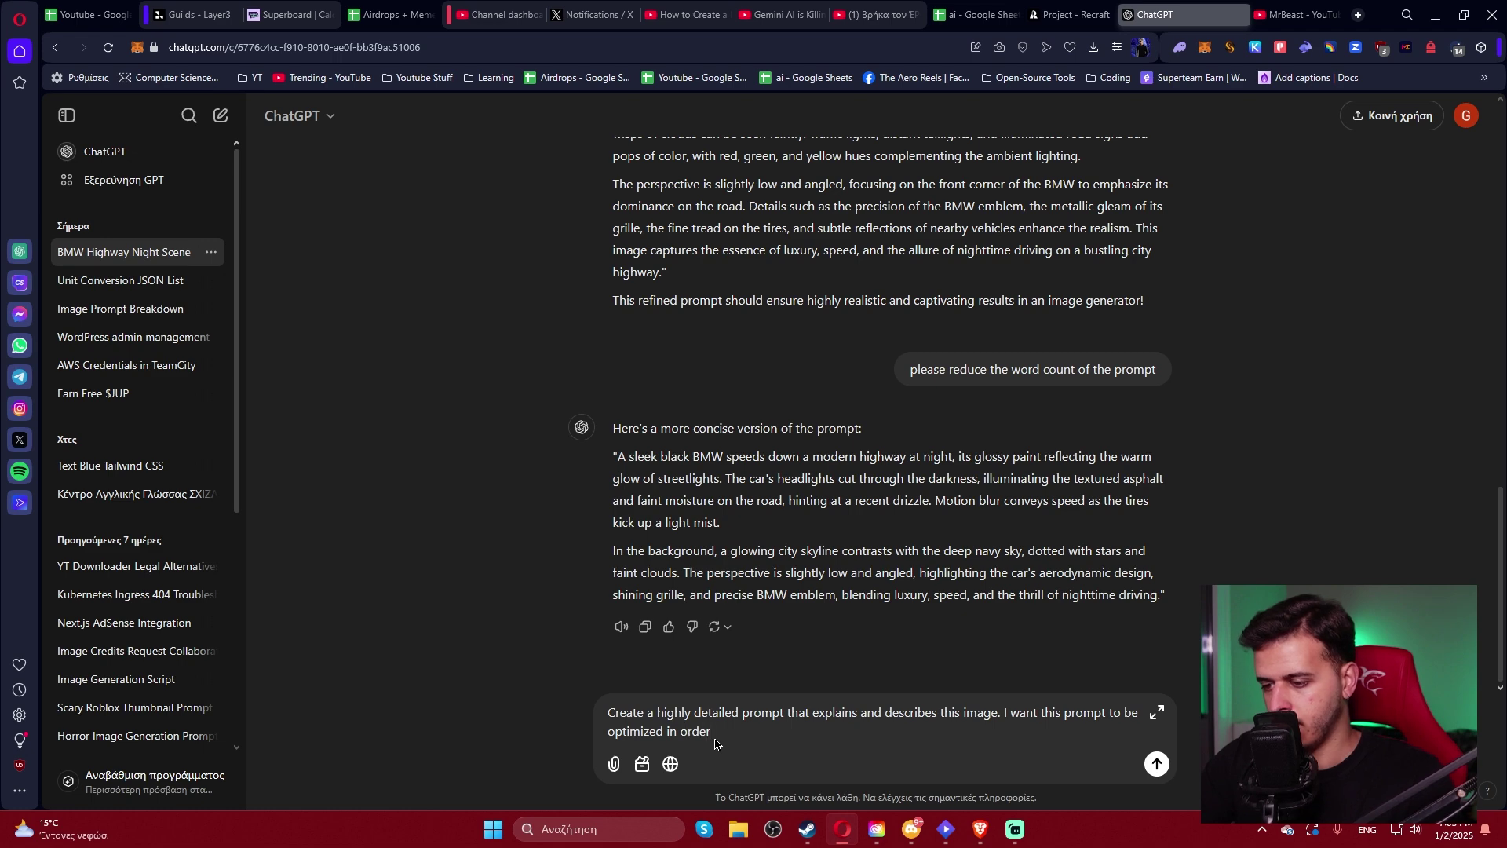
pyautogui.write(' to generate a similar image through AI')
pyautogui.hotkey('ctrl', 'v')
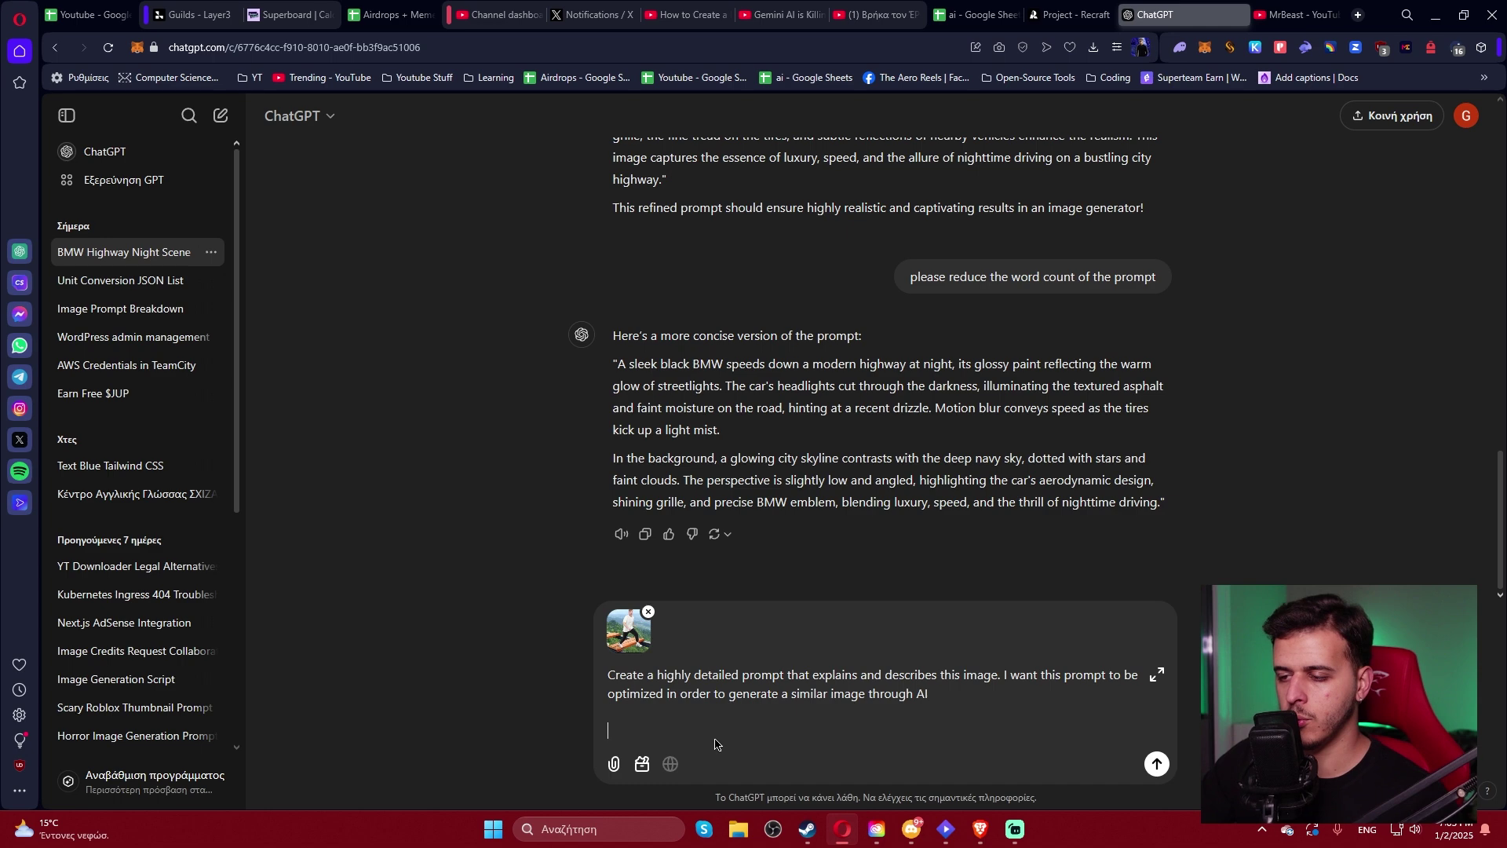
pyautogui.press('Return')
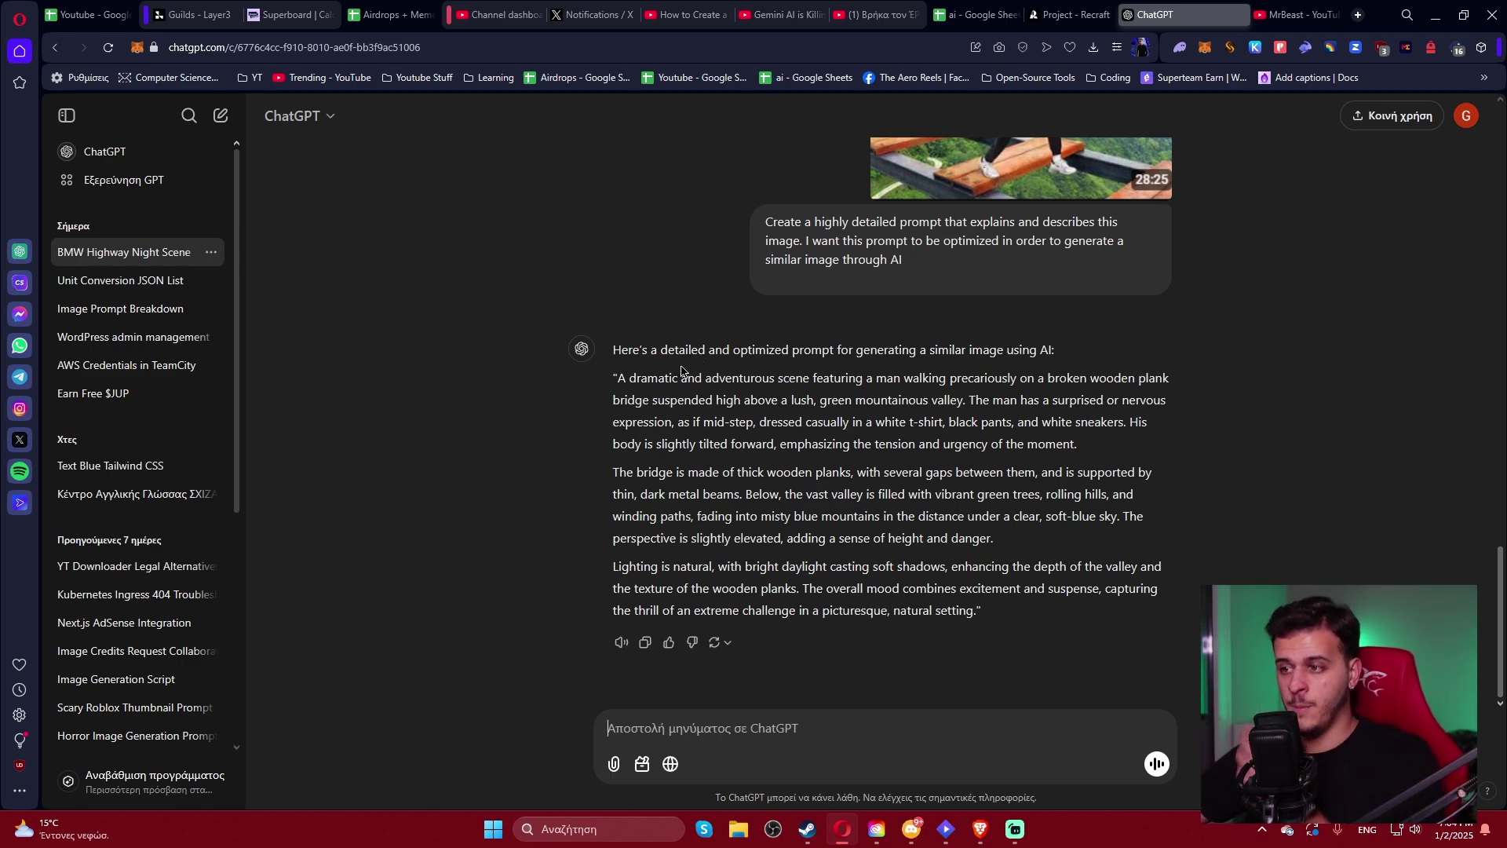
# Copy the broken wooden bridge prompt from ChatGPT and paste it as the prompt of the empty 16:9 frame in Recraft.
pyautogui.moveTo(618, 378); pyautogui.dragTo(978, 612)
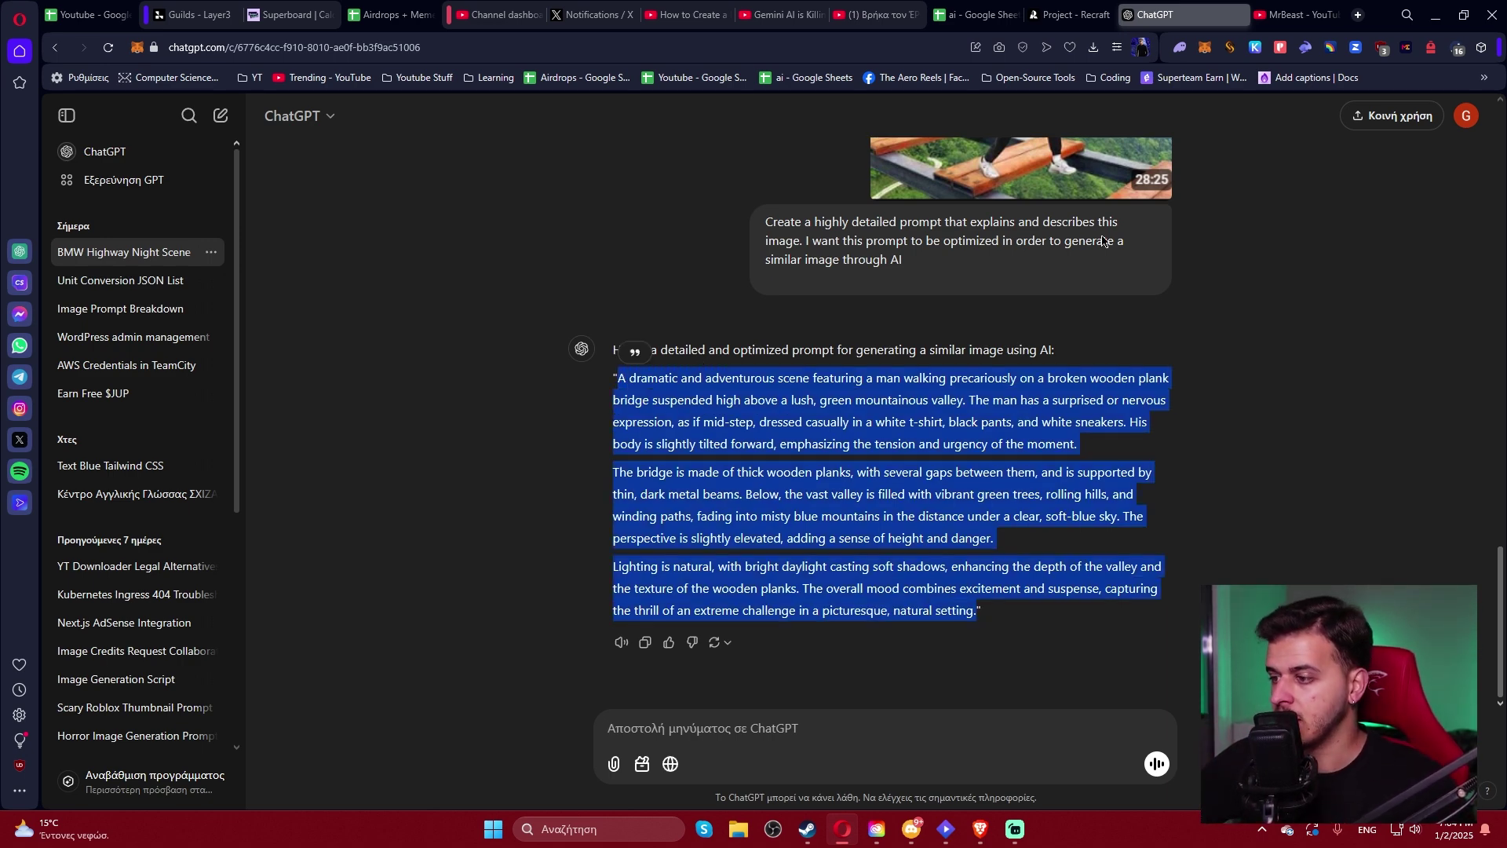
pyautogui.click(1072, 14)
pyautogui.click(155, 264)
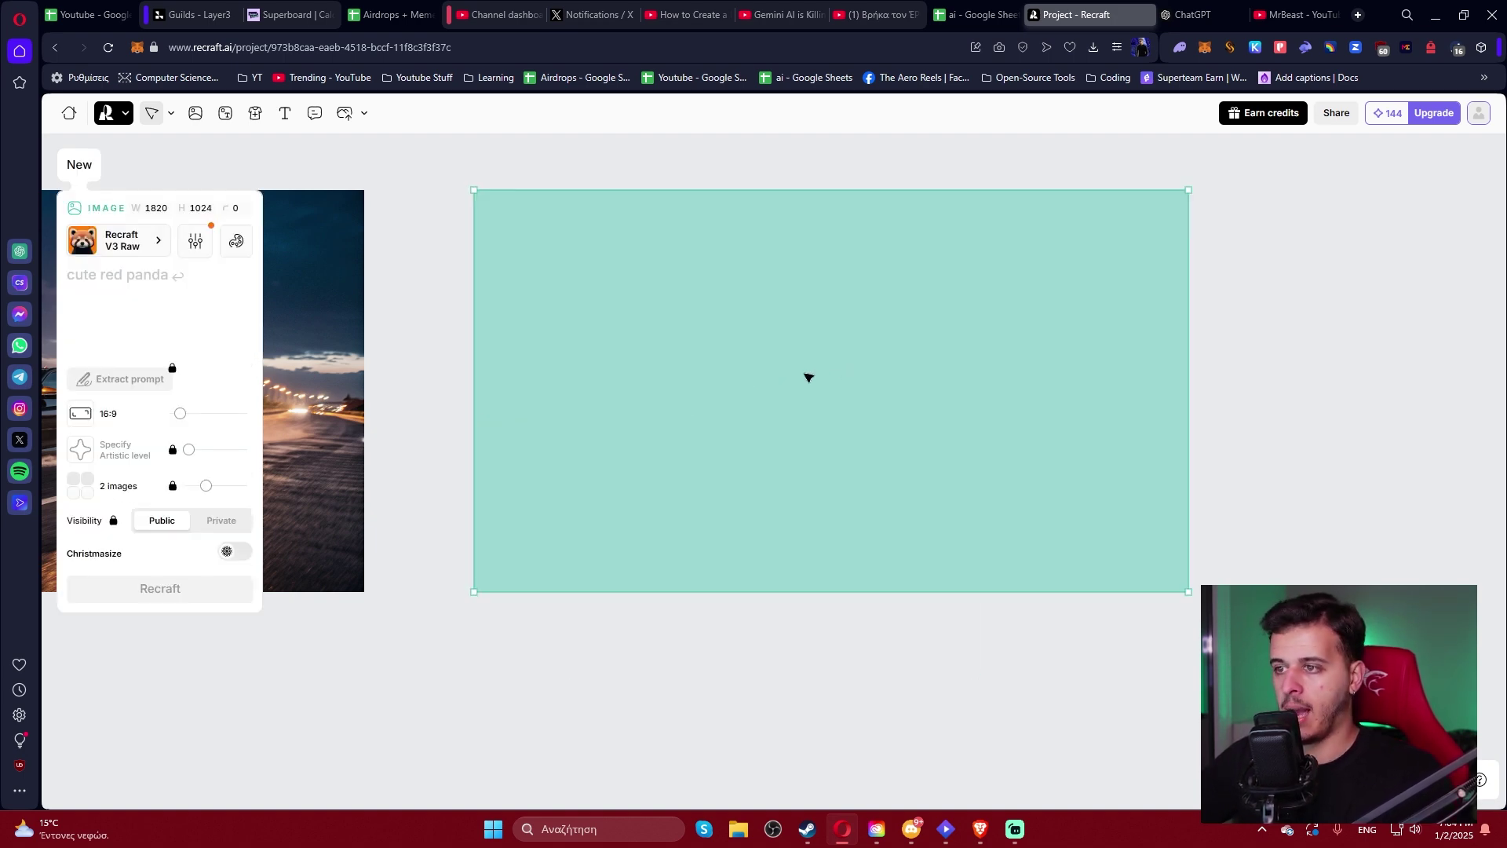
pyautogui.hotkey('ctrl', 'v')
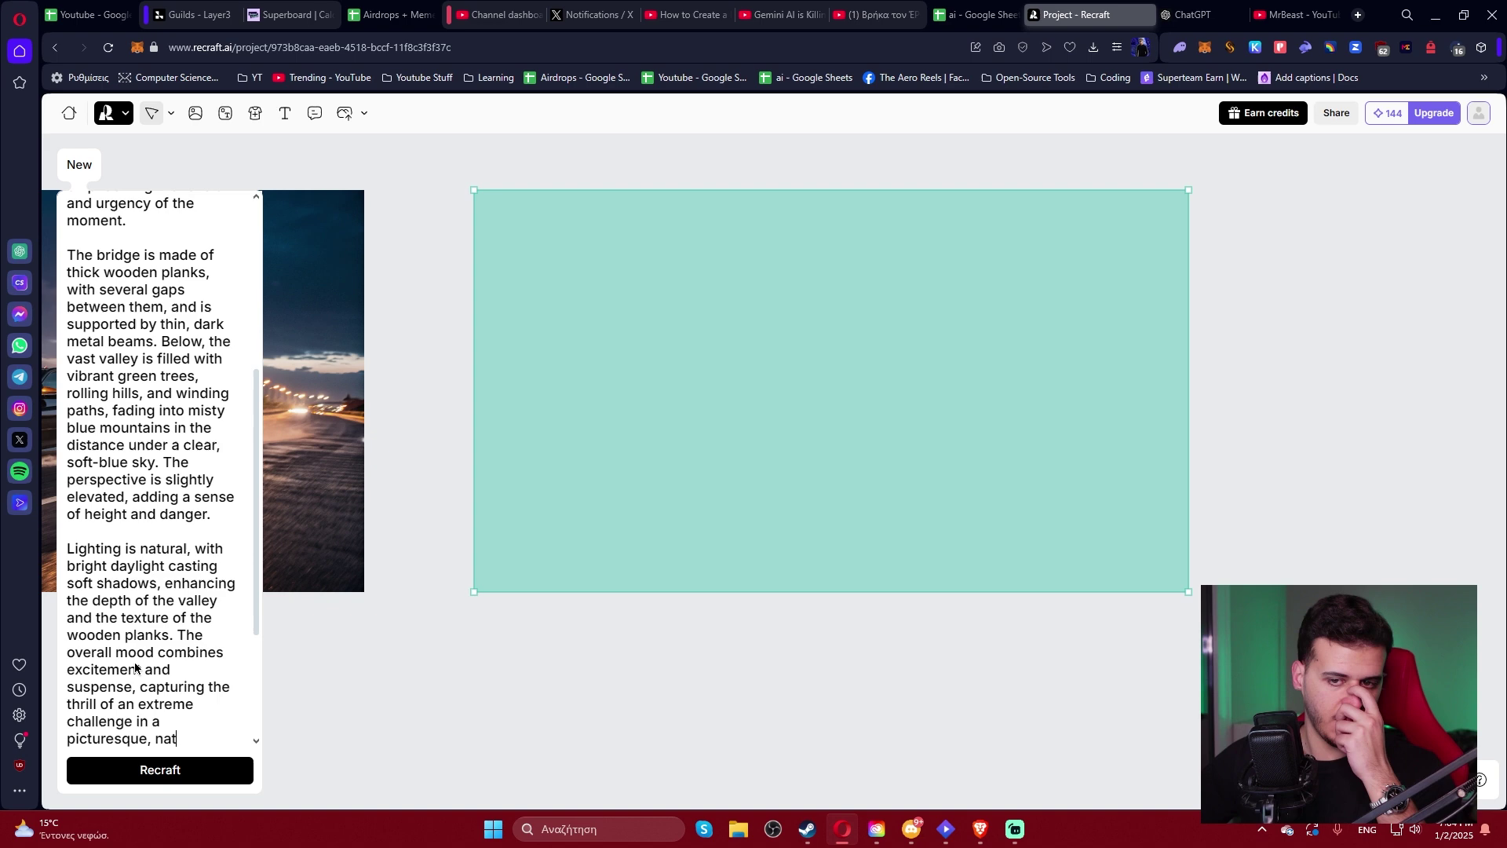
# Trim the cut-off end of the bridge prompt so it closes with "picturesque." and generate the images.
pyautogui.scroll(-3, 168, 709)
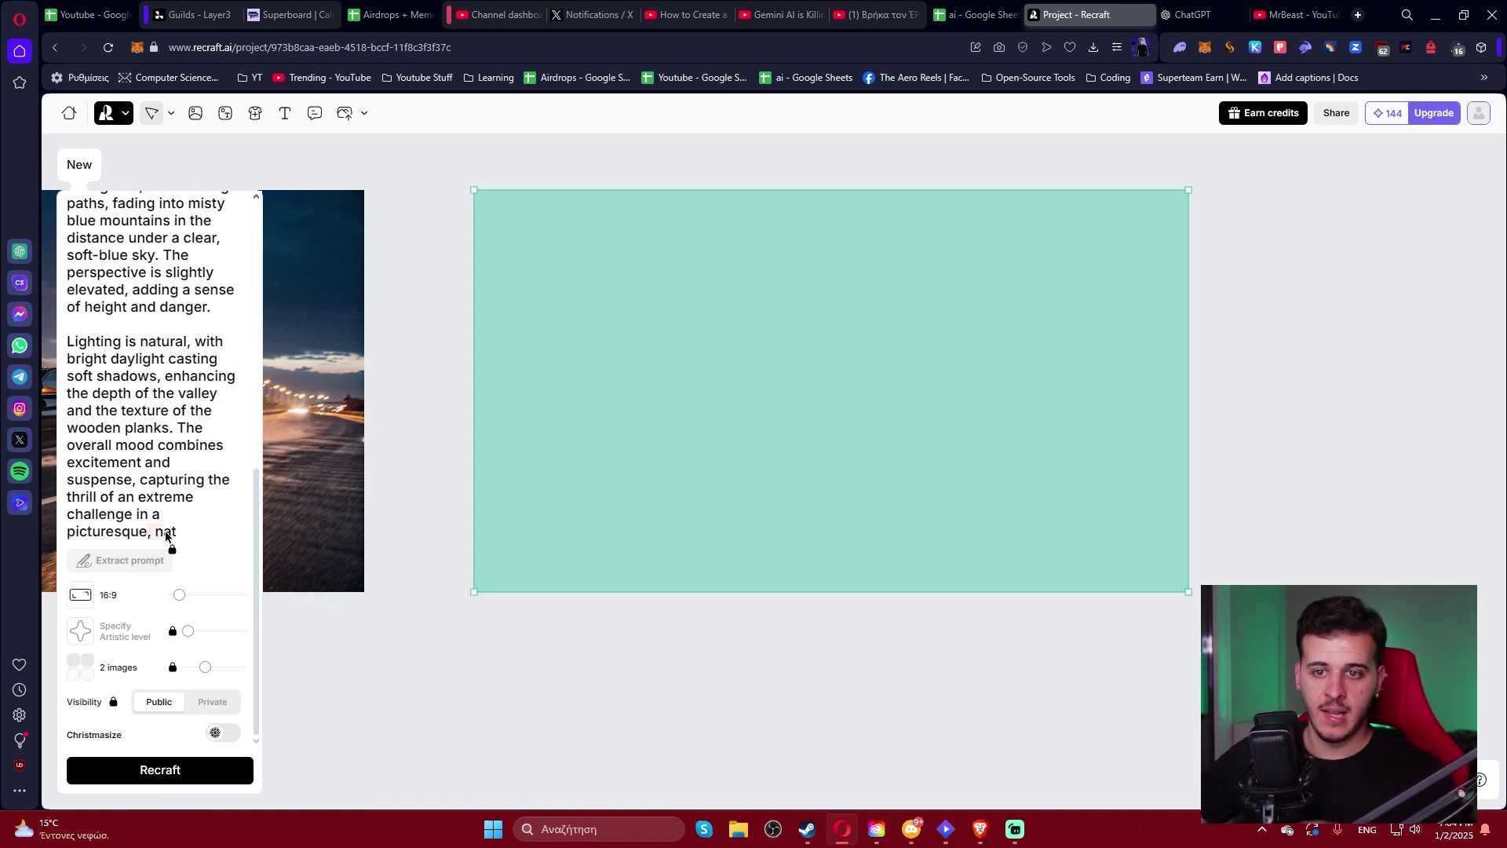
pyautogui.press('BackSpace')
pyautogui.press('BackSpace')
pyautogui.press('BackSpace')
pyautogui.press('BackSpace')
pyautogui.press('BackSpace')
pyautogui.write('.')
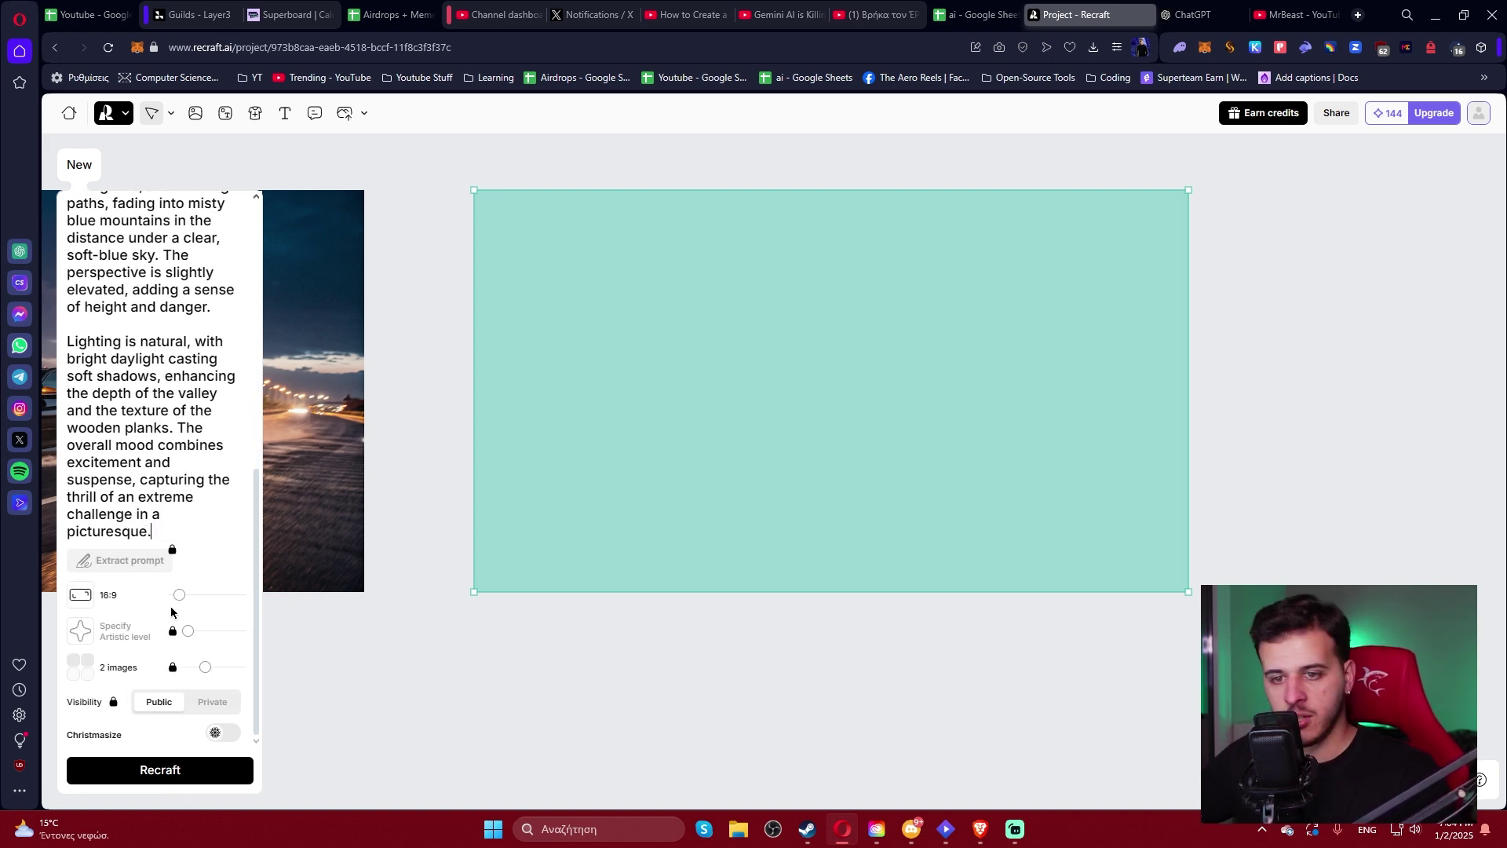
pyautogui.click(161, 769)
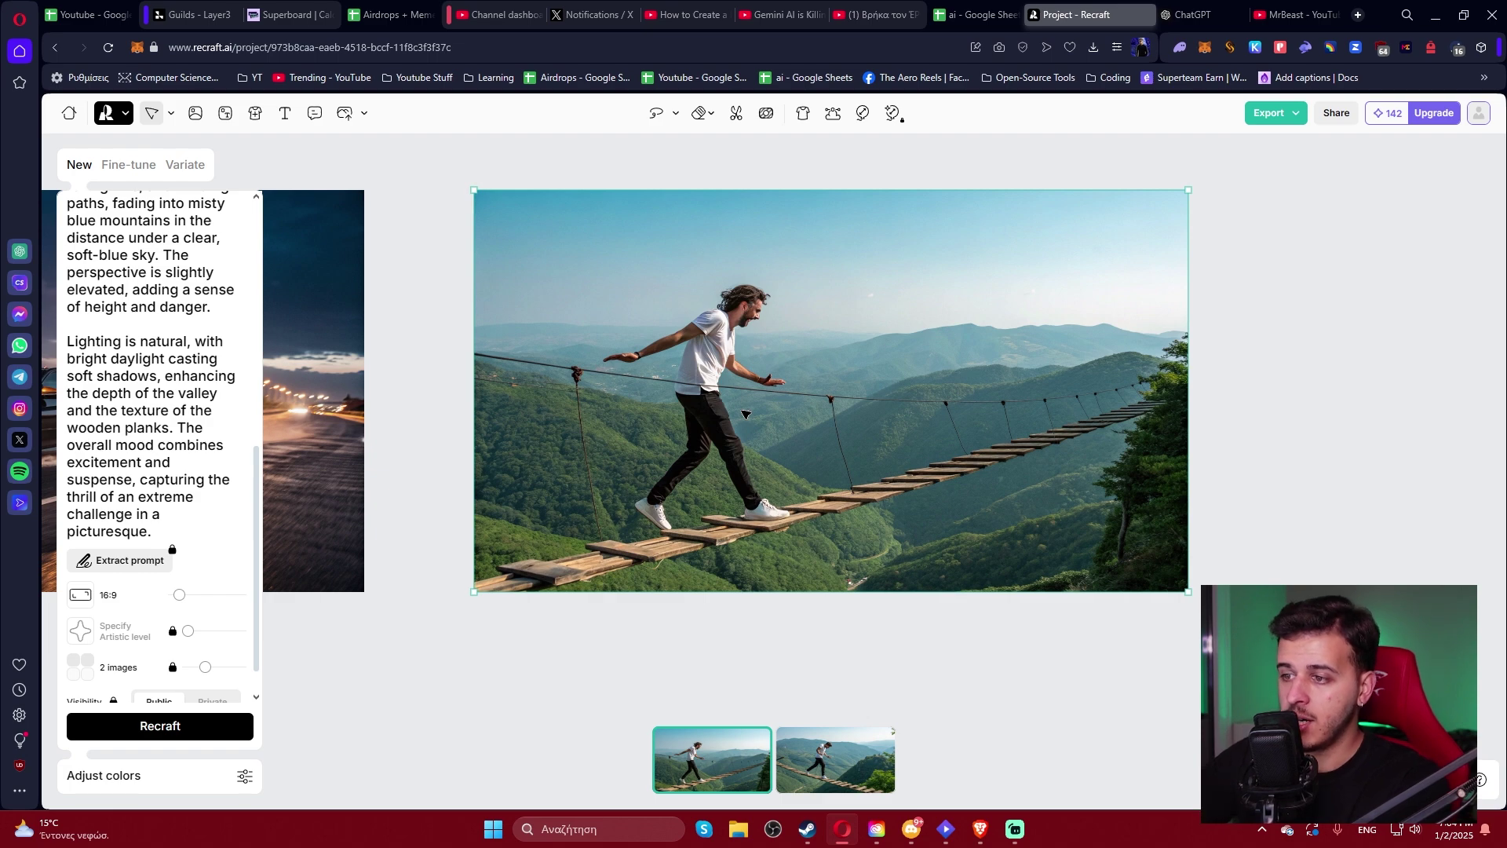
# Show the second bridge variant and compare it with the original thumbnail screenshot in the ChatGPT conversation.
pyautogui.click(817, 781)
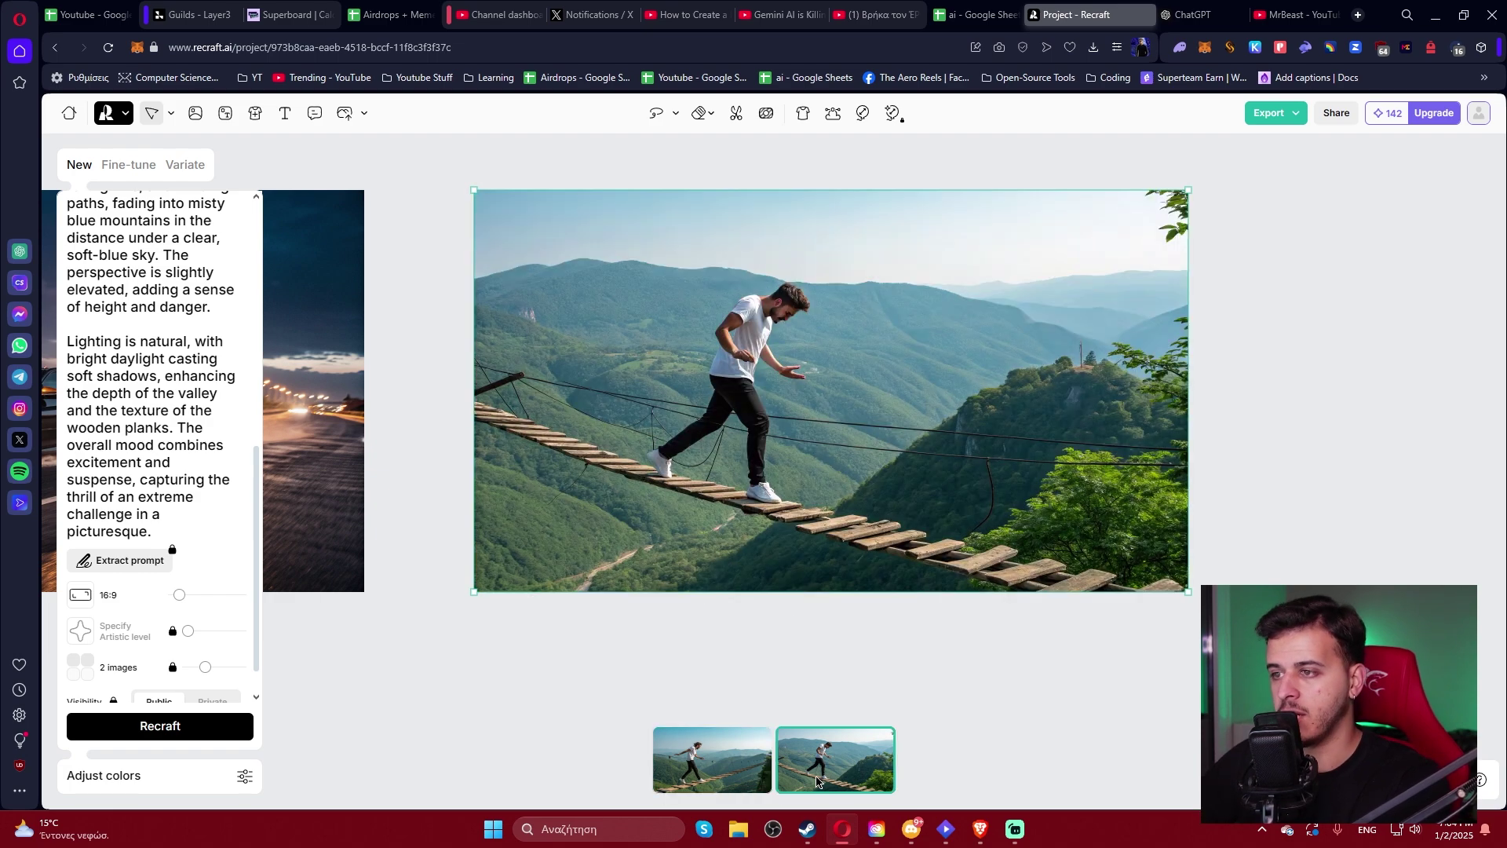
pyautogui.click(947, 654)
pyautogui.click(752, 375)
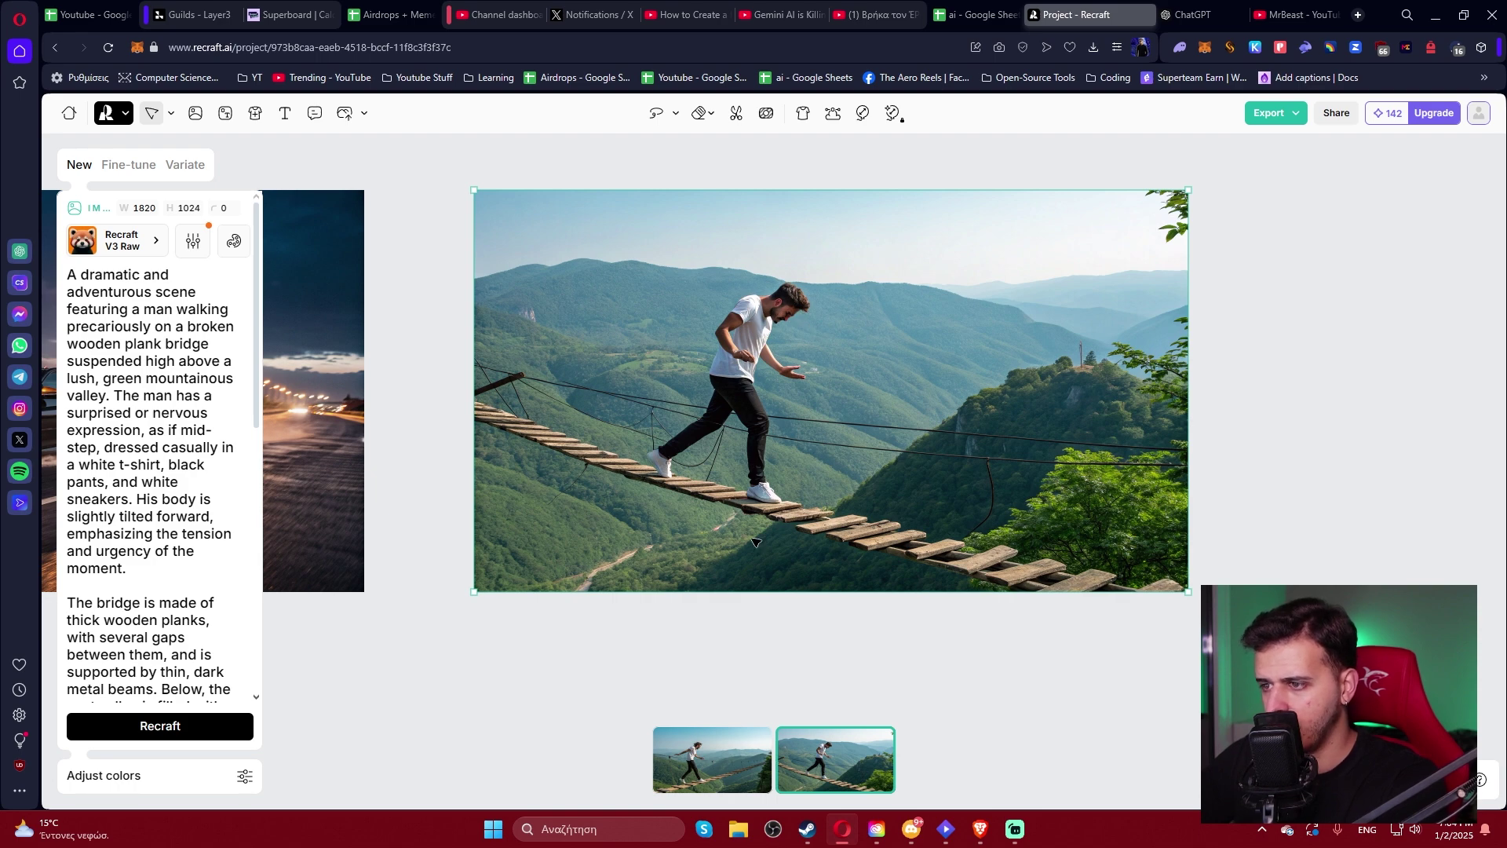
pyautogui.click(1197, 14)
pyautogui.click(1029, 168)
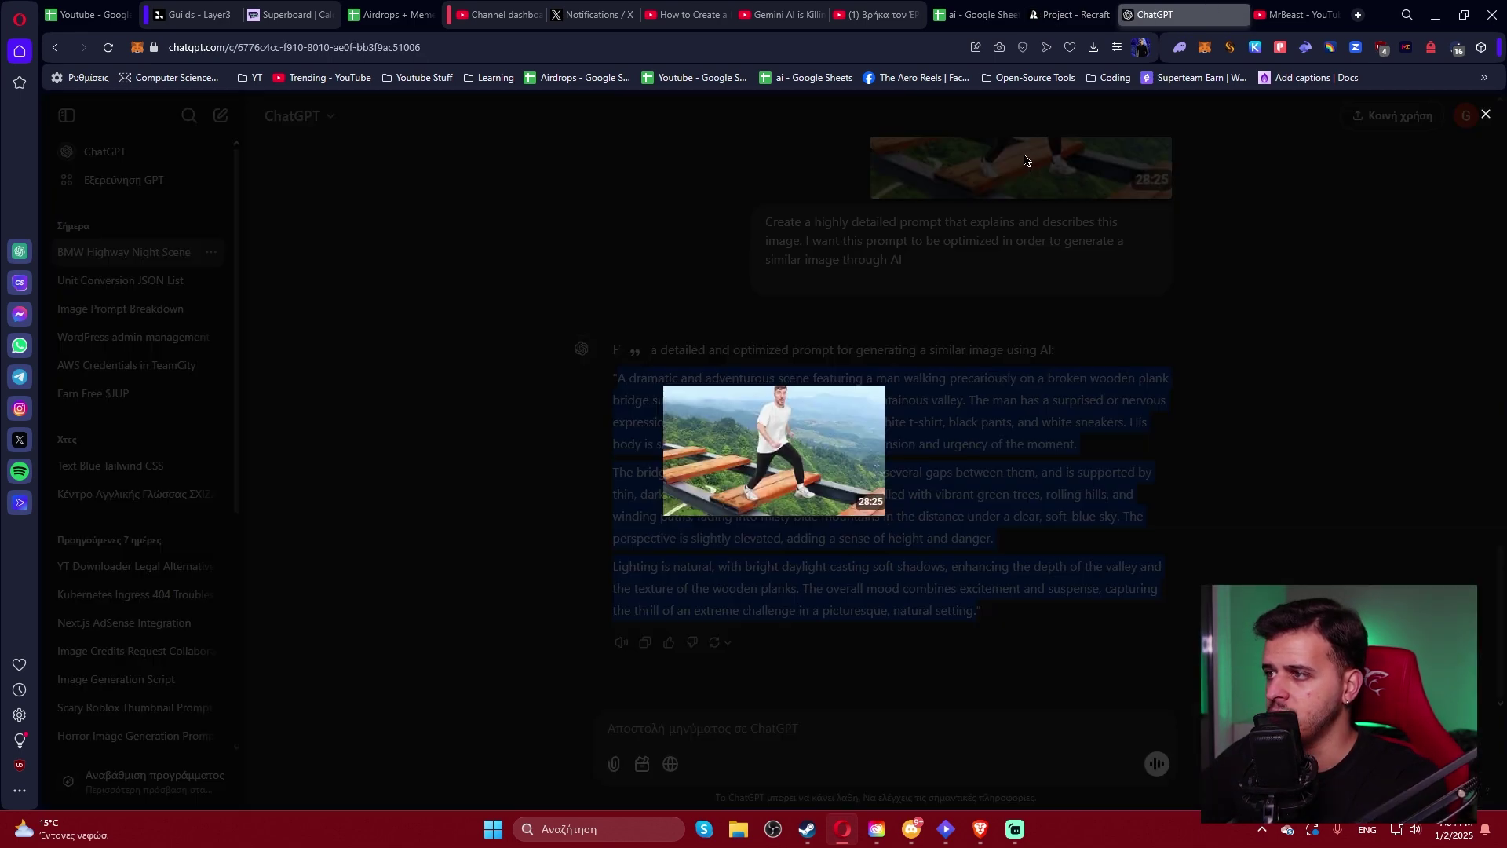
pyautogui.click(1062, 6)
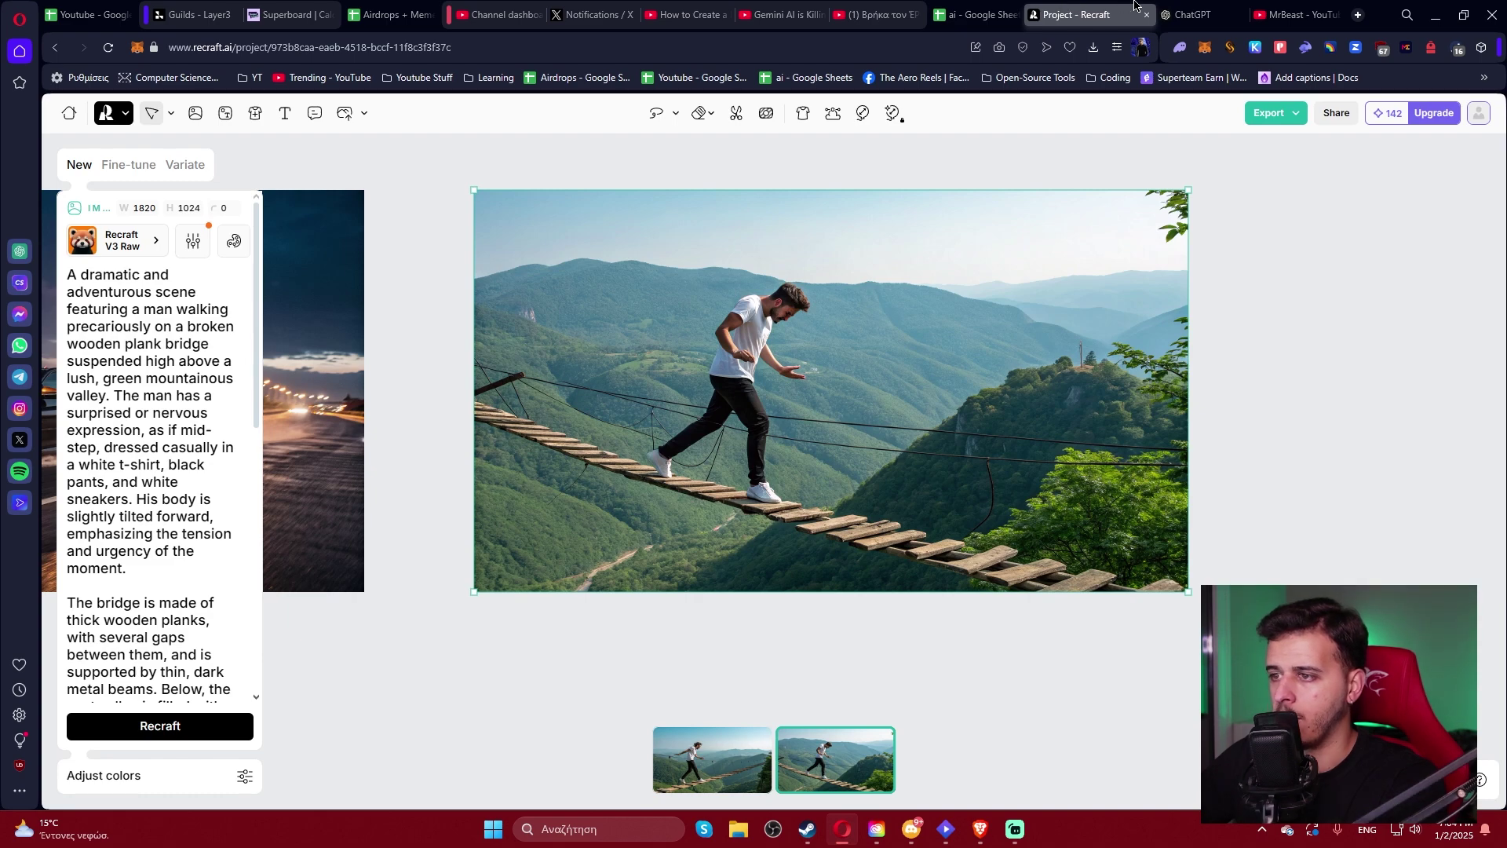
# Switch to ChatGPT and send the follow-up request "describe the cameras perspective and reduce the prompt lenght".
pyautogui.click(1189, 14)
pyautogui.click(795, 730)
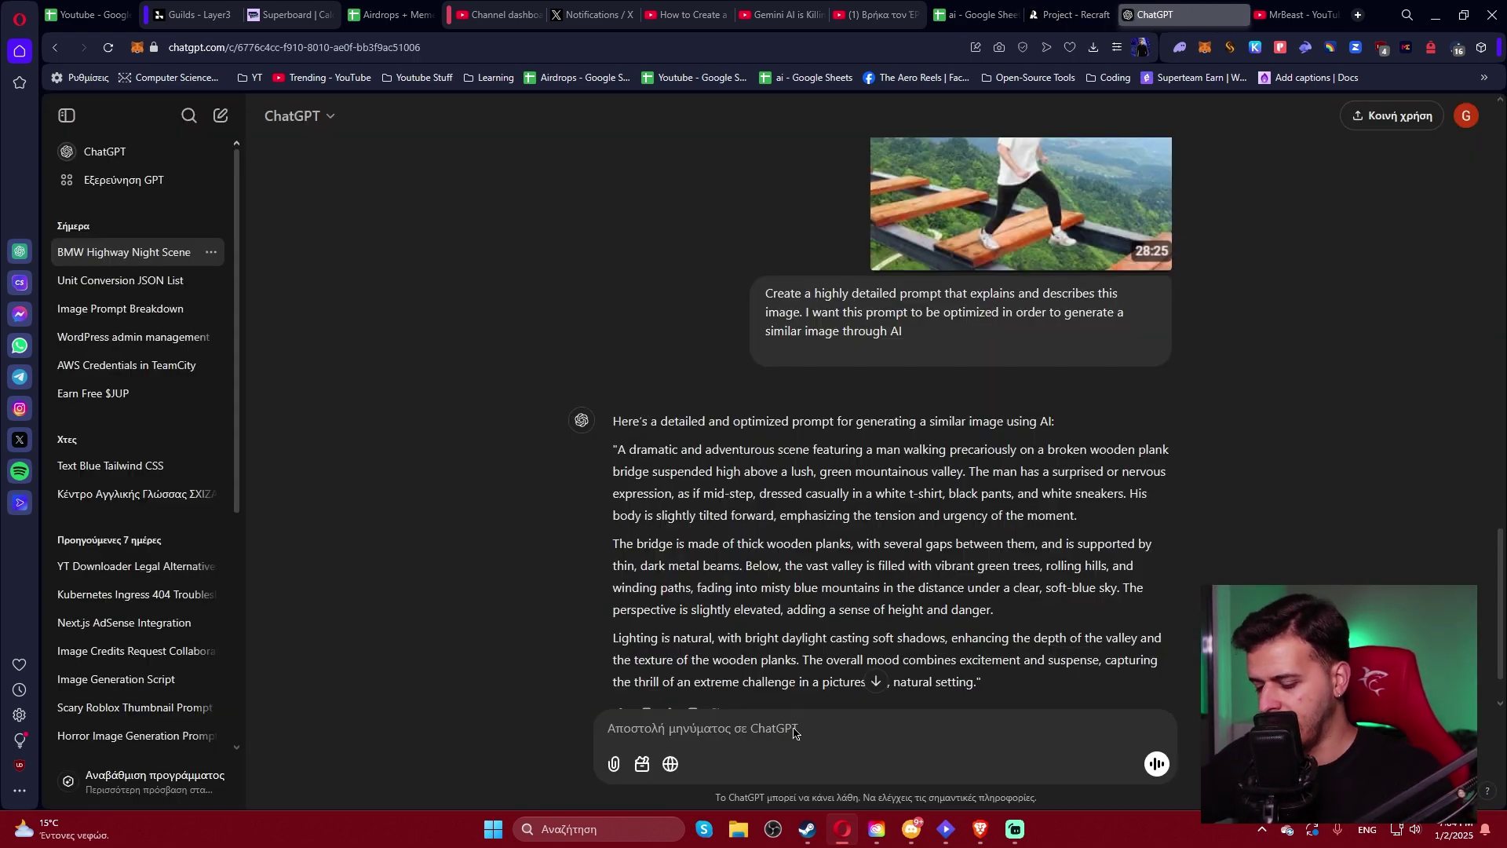
pyautogui.write('describe the image')
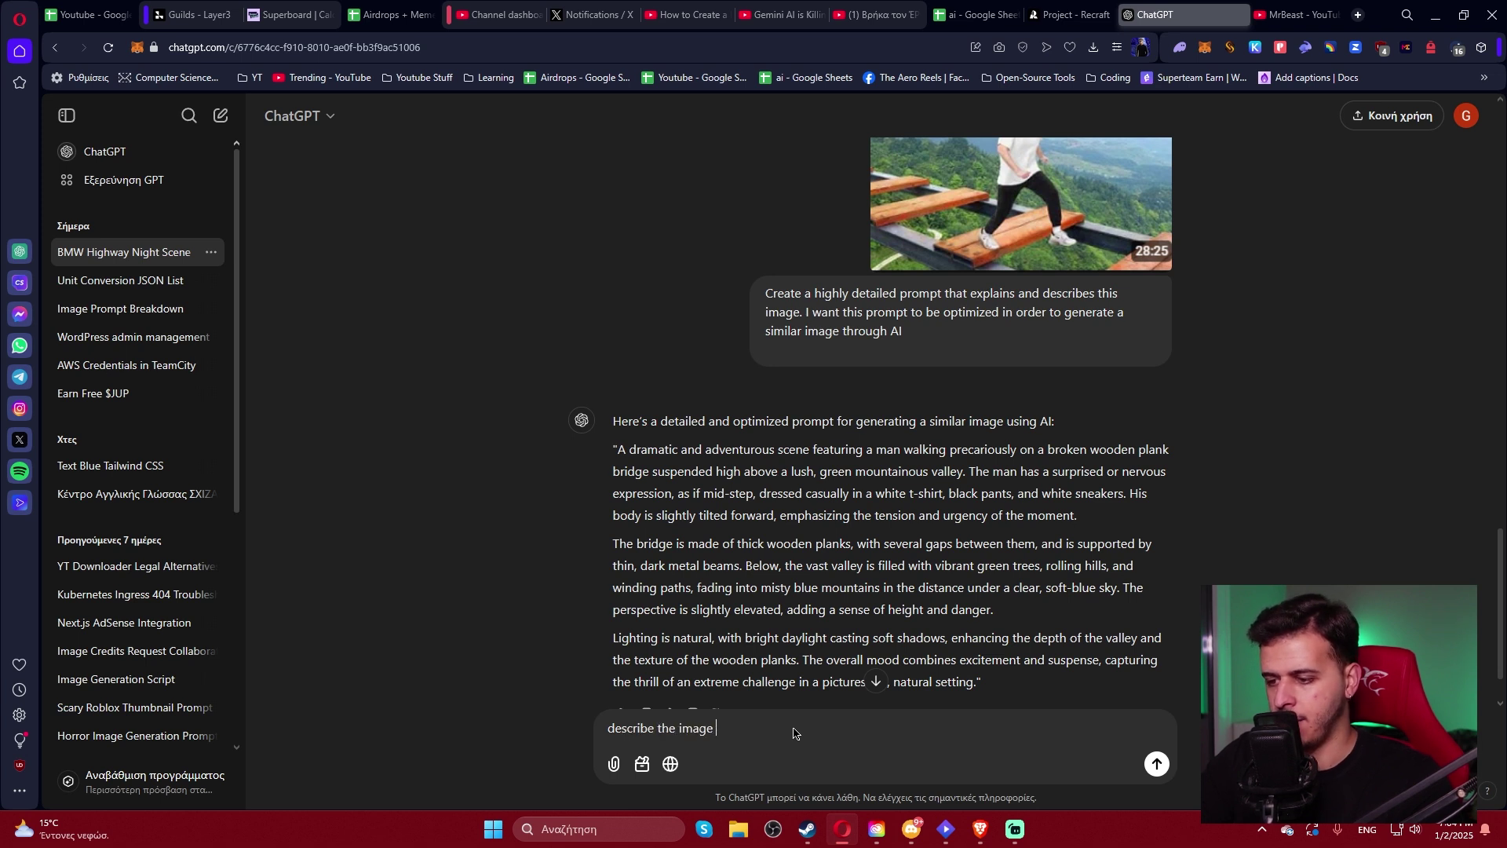
pyautogui.press('BackSpace')
pyautogui.press('BackSpace')
pyautogui.press('BackSpace')
pyautogui.press('BackSpace')
pyautogui.press('BackSpace')
pyautogui.press('BackSpace')
pyautogui.write('cameras perspe')
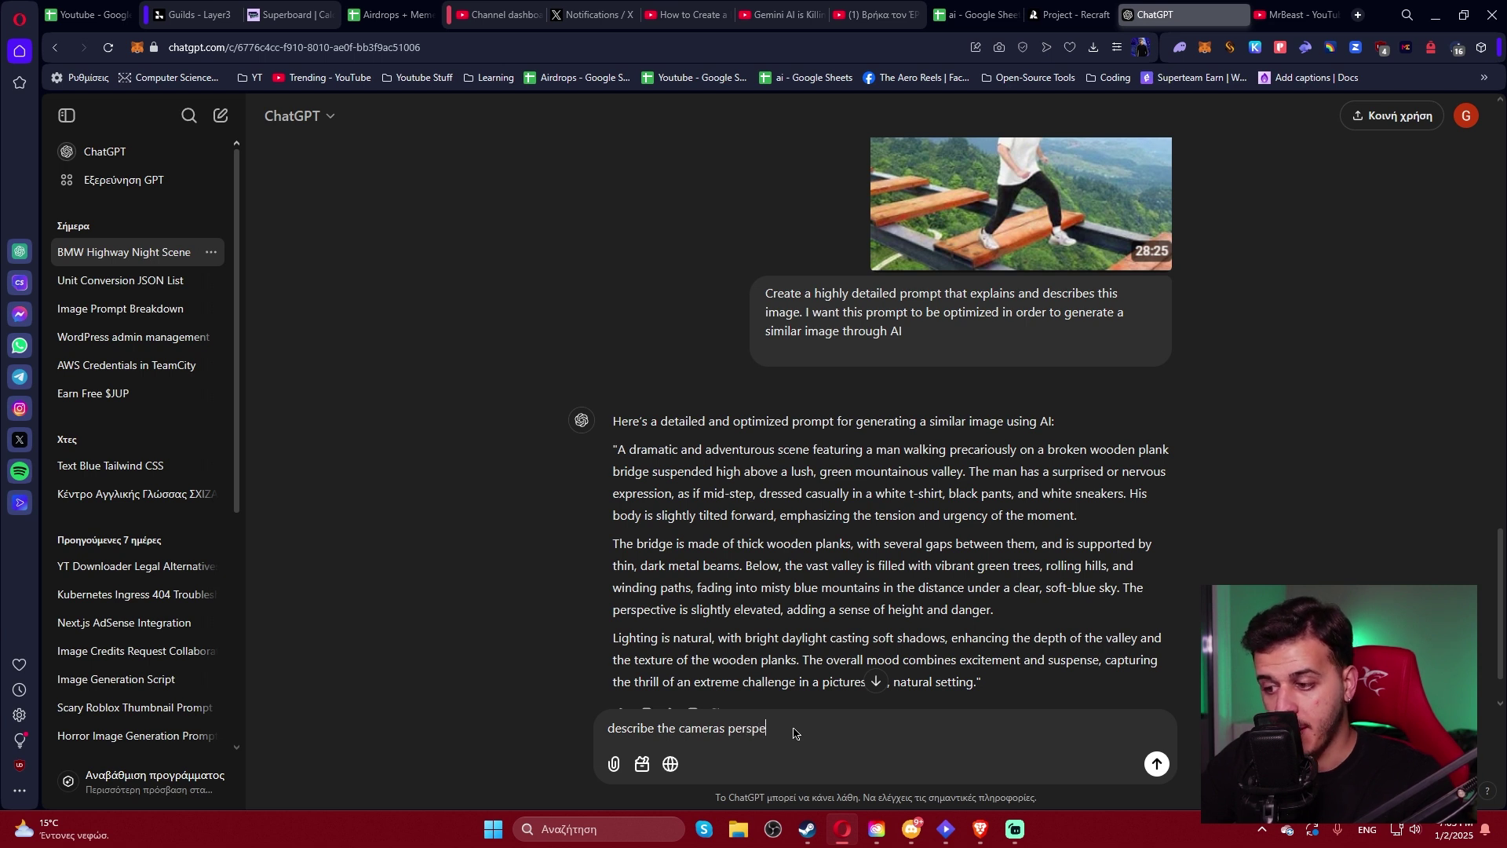
pyautogui.write('ctive and reduce the prompt lenght')
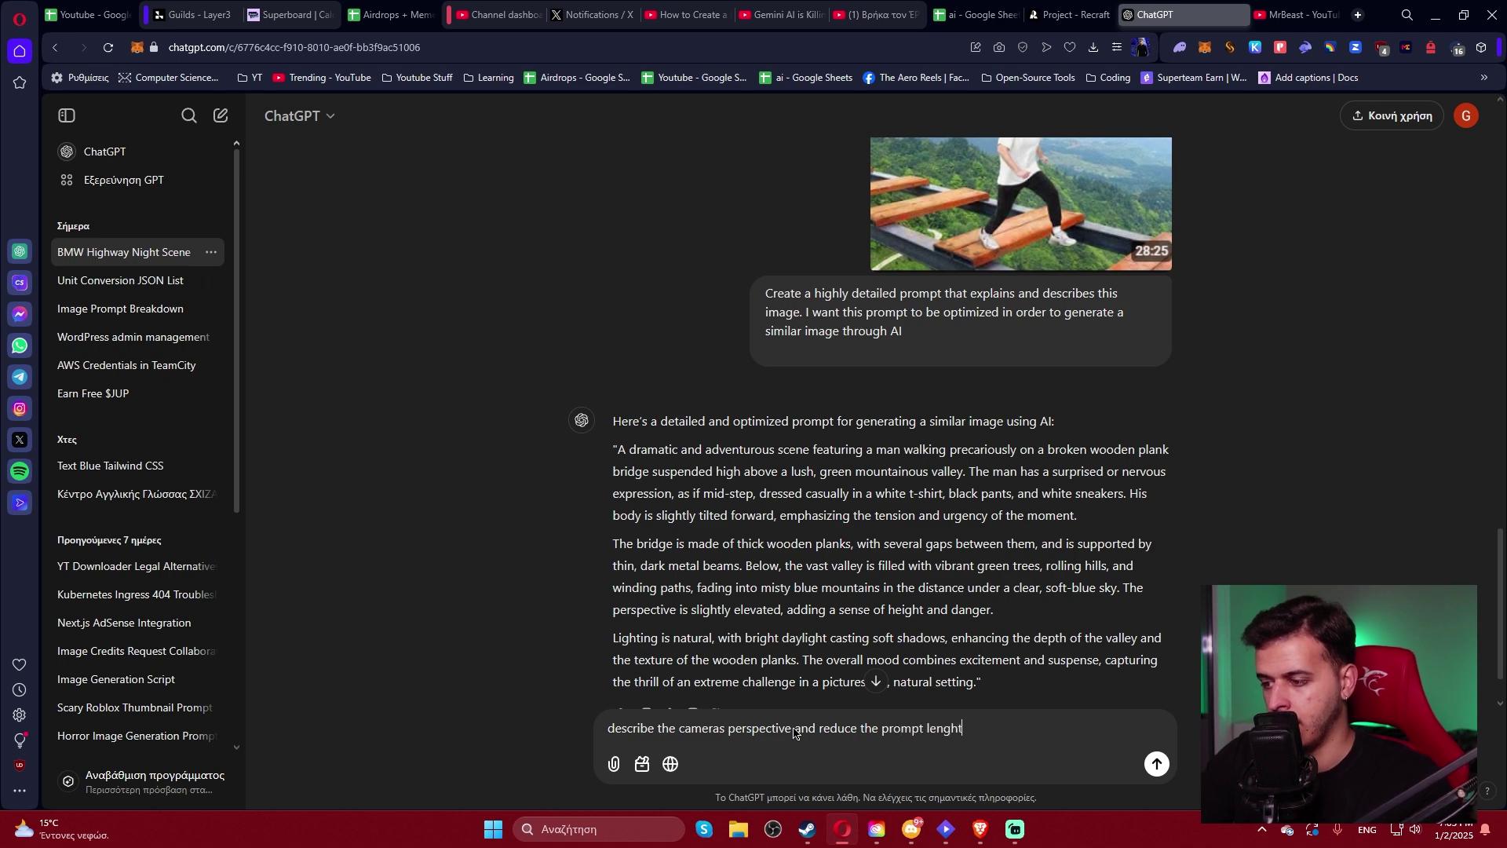
pyautogui.press('Return')
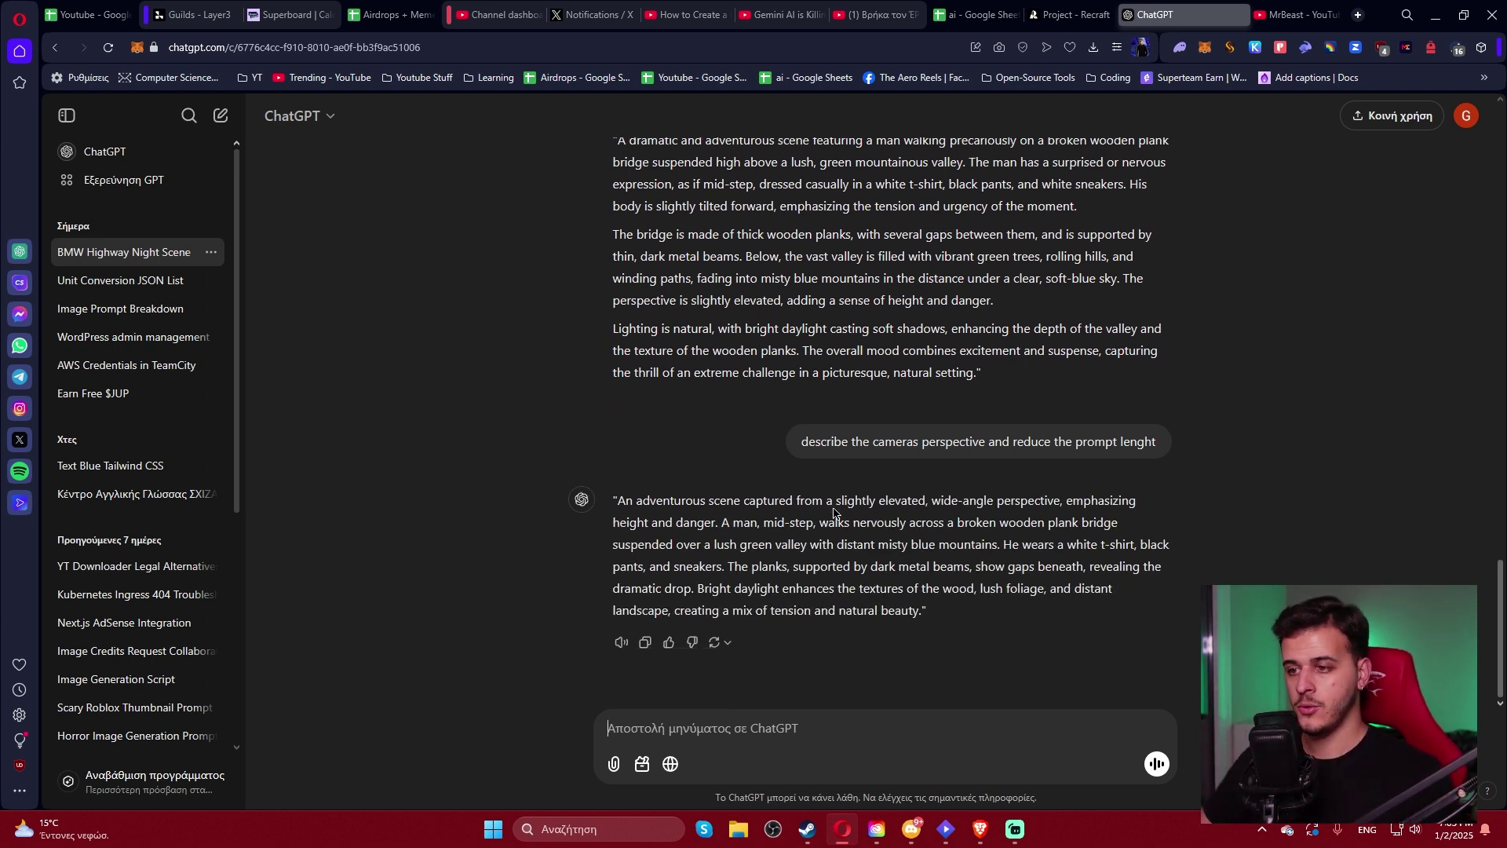
# Copy ChatGPT's shortened bridge prompt, add a new image frame in Recraft beside the existing bridge image, and replace its prompt with the copied text.
pyautogui.moveTo(618, 503); pyautogui.dragTo(925, 621)
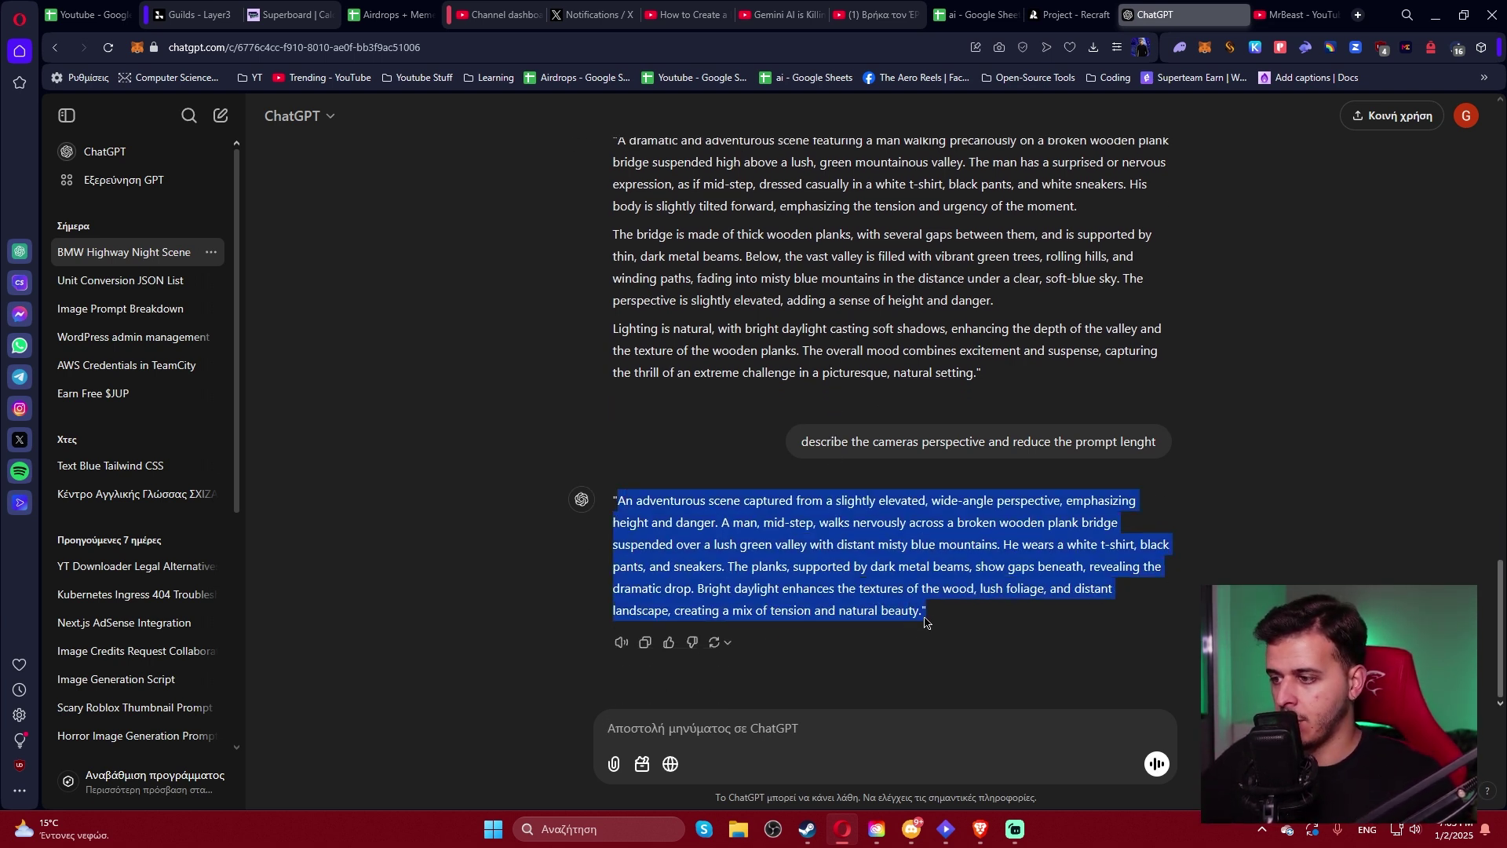
pyautogui.click(1076, 14)
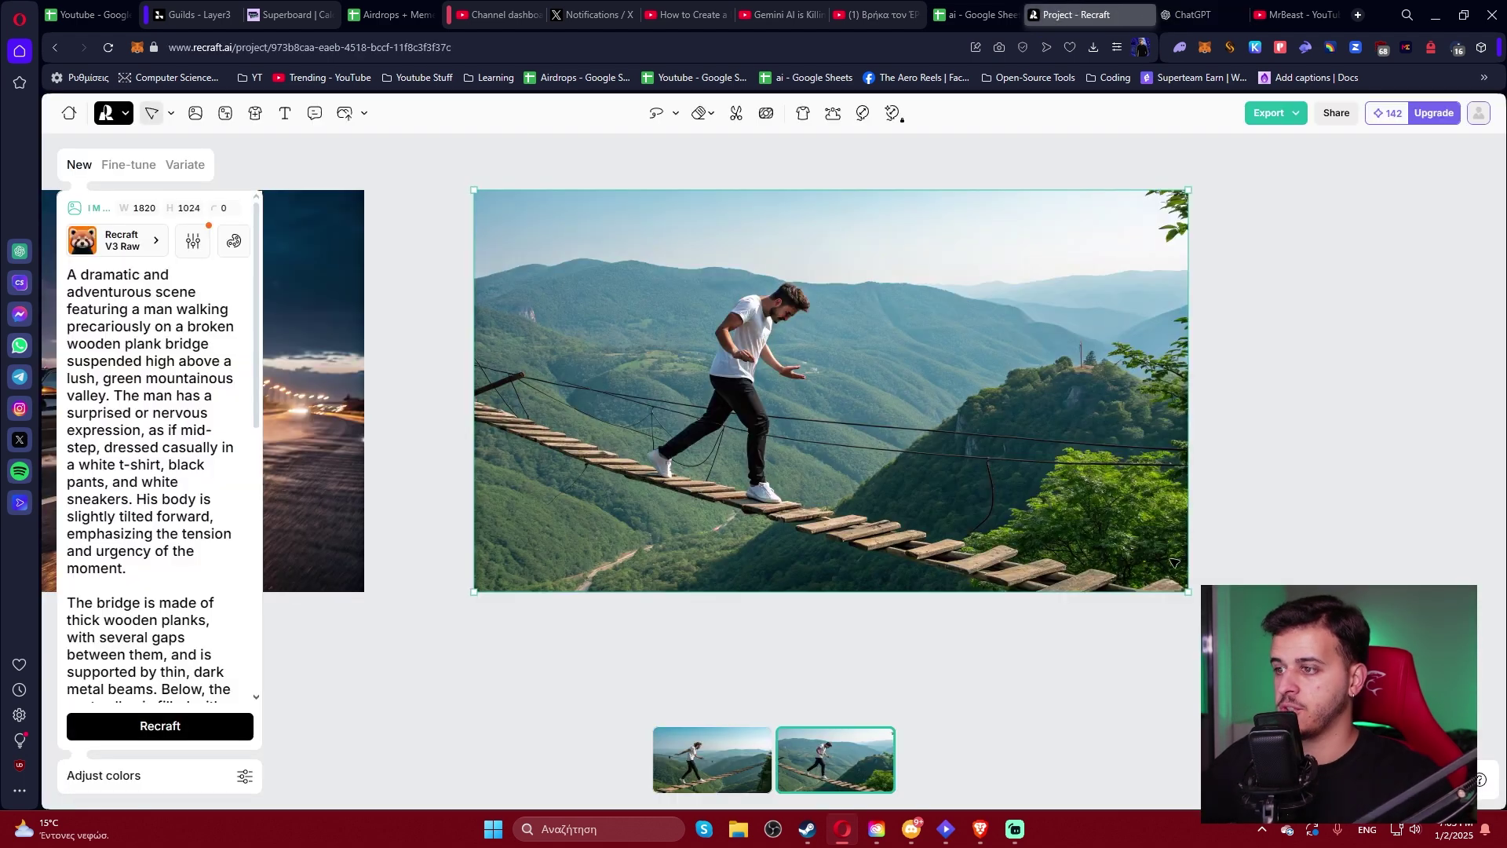
pyautogui.click(1123, 678)
pyautogui.hscroll(7, 861, 676)
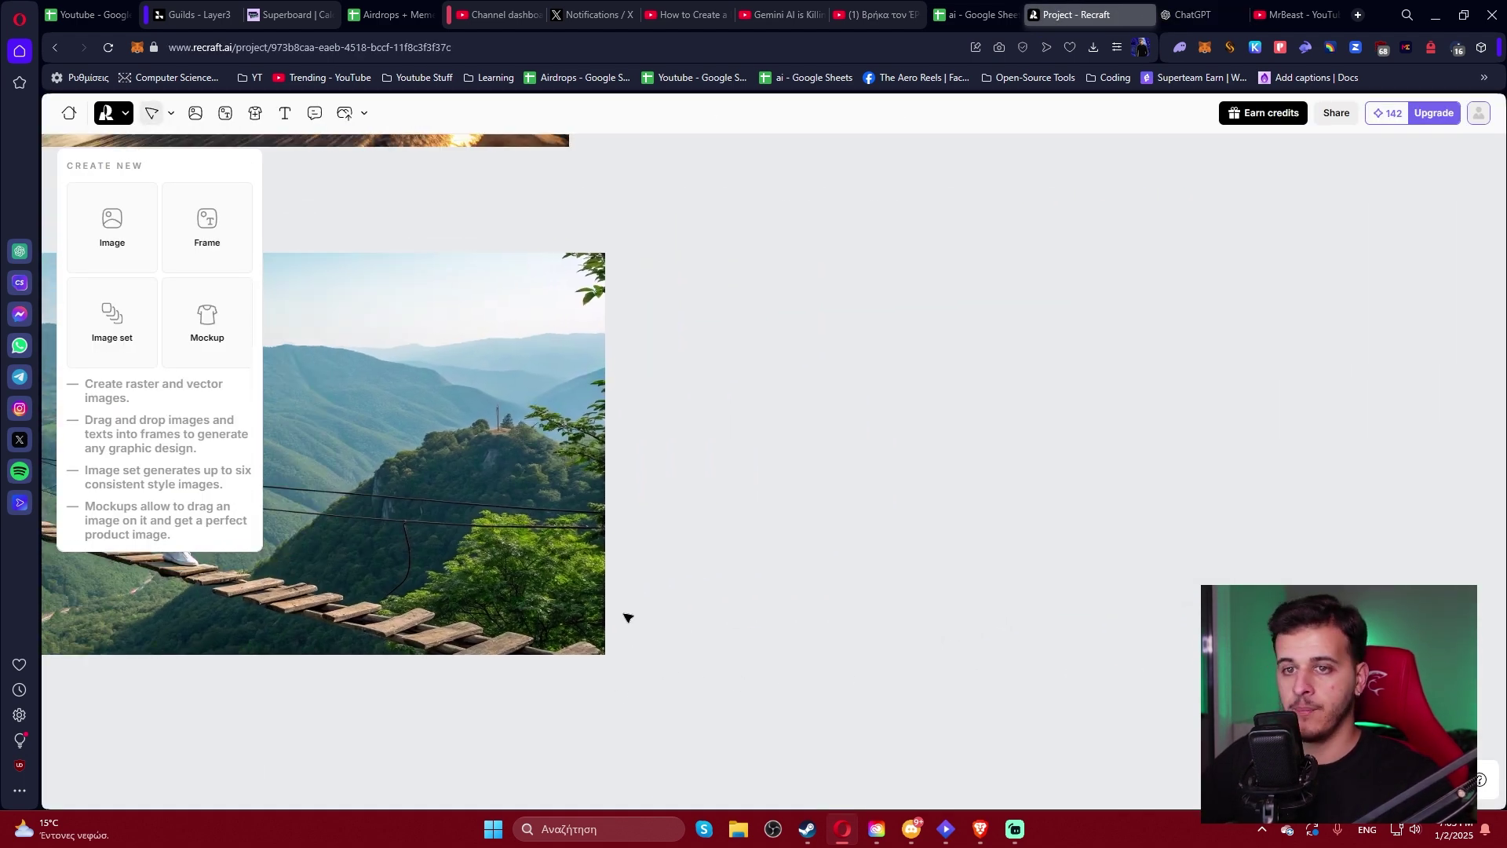
pyautogui.click(116, 240)
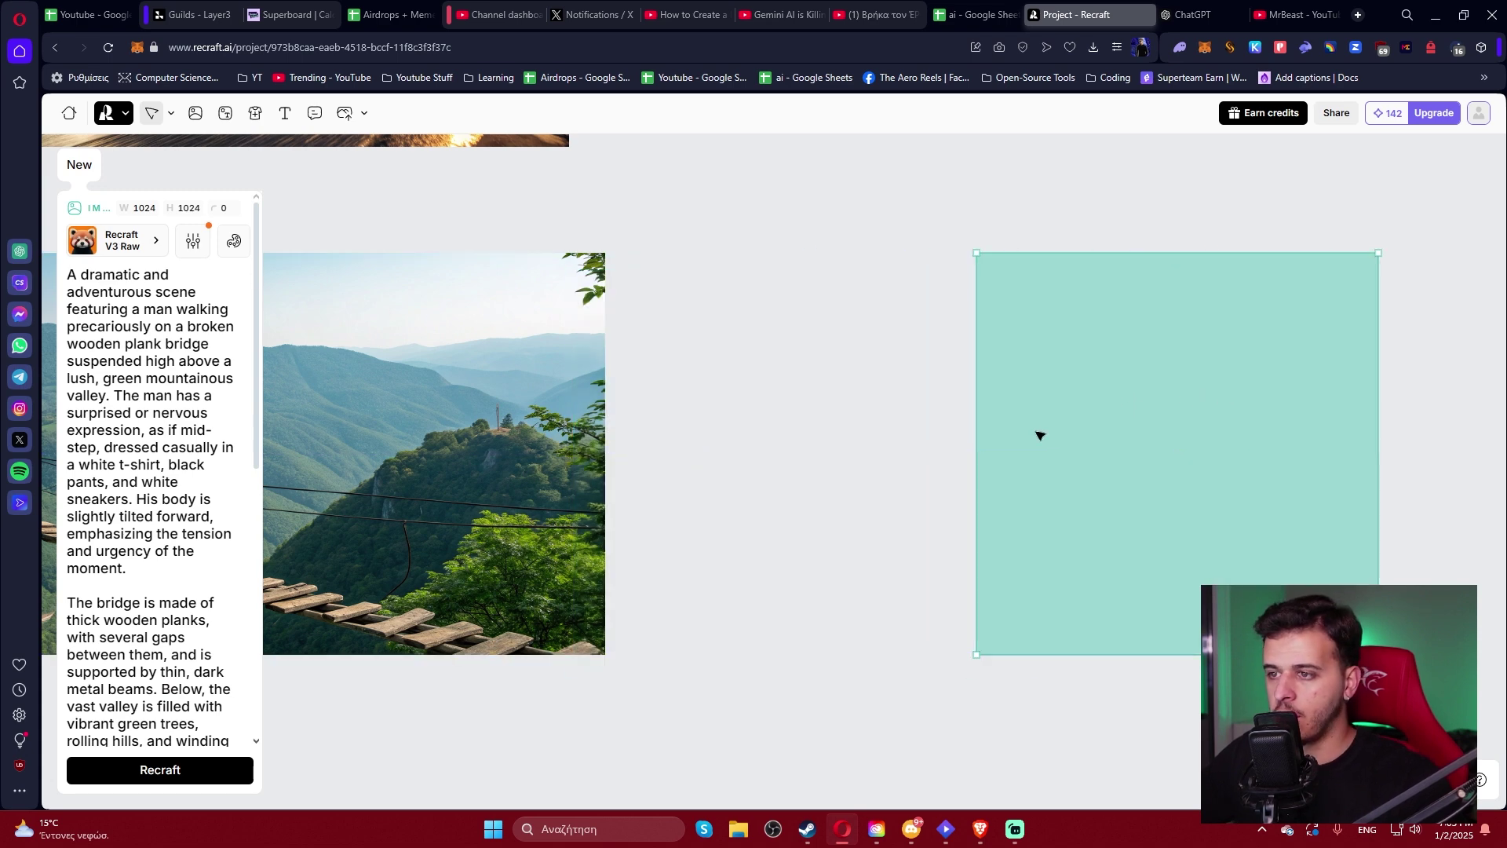
pyautogui.click(161, 394)
pyautogui.hotkey('ctrl', 'a')
pyautogui.hotkey('ctrl', 'v')
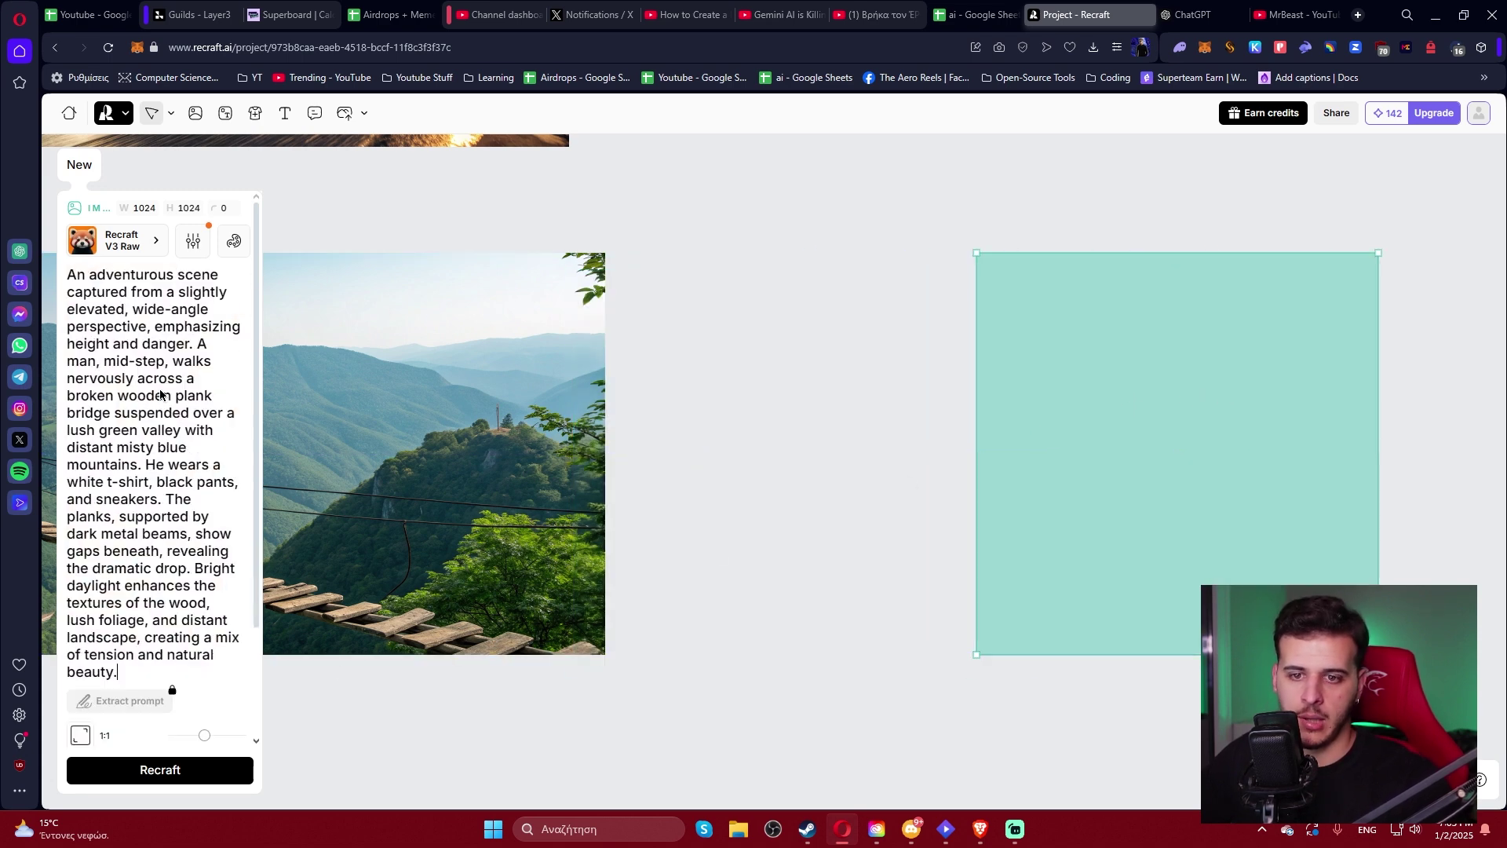
# Set the new frame to a 16:9 ratio with the Photorealism style and generate the images.
pyautogui.scroll(-2, 156, 605)
pyautogui.moveTo(195, 595); pyautogui.dragTo(181, 603)
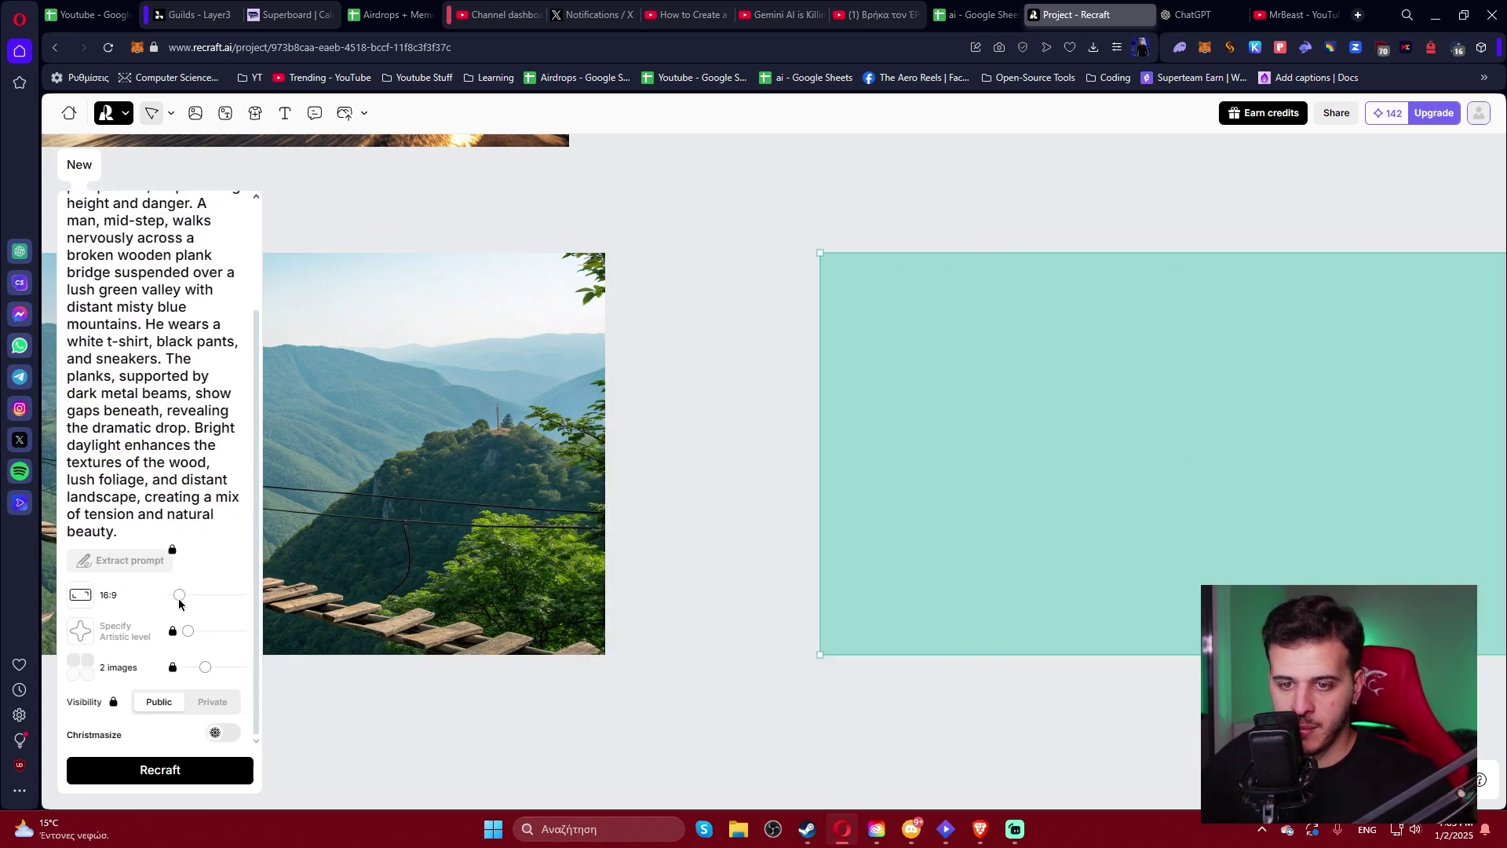
pyautogui.scroll(2, 160, 344)
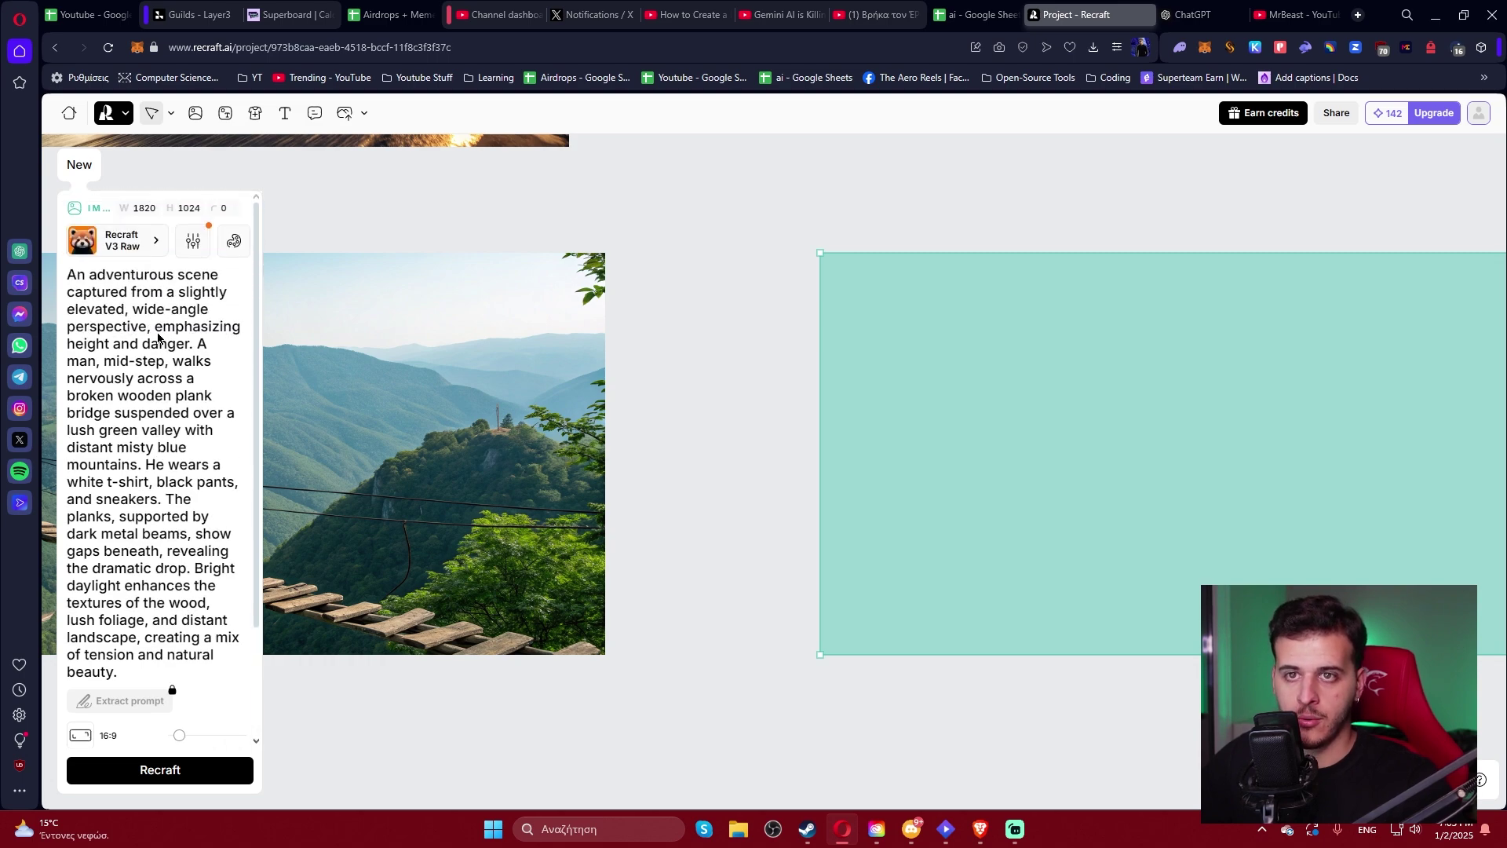
pyautogui.click(114, 244)
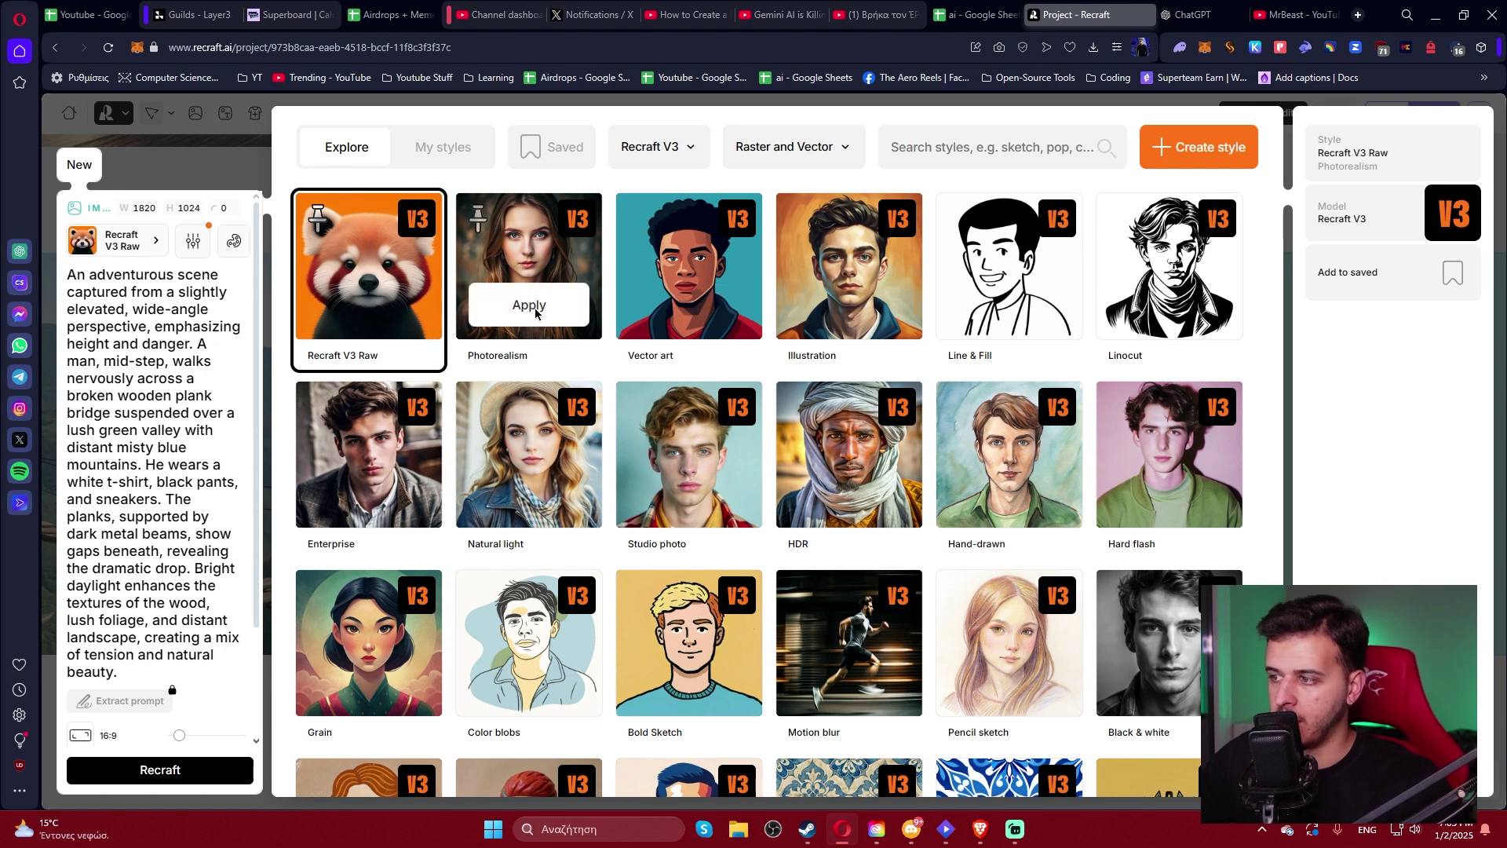
pyautogui.click(538, 310)
pyautogui.moveTo(656, 703); pyautogui.dragTo(323, 634)
pyautogui.click(168, 760)
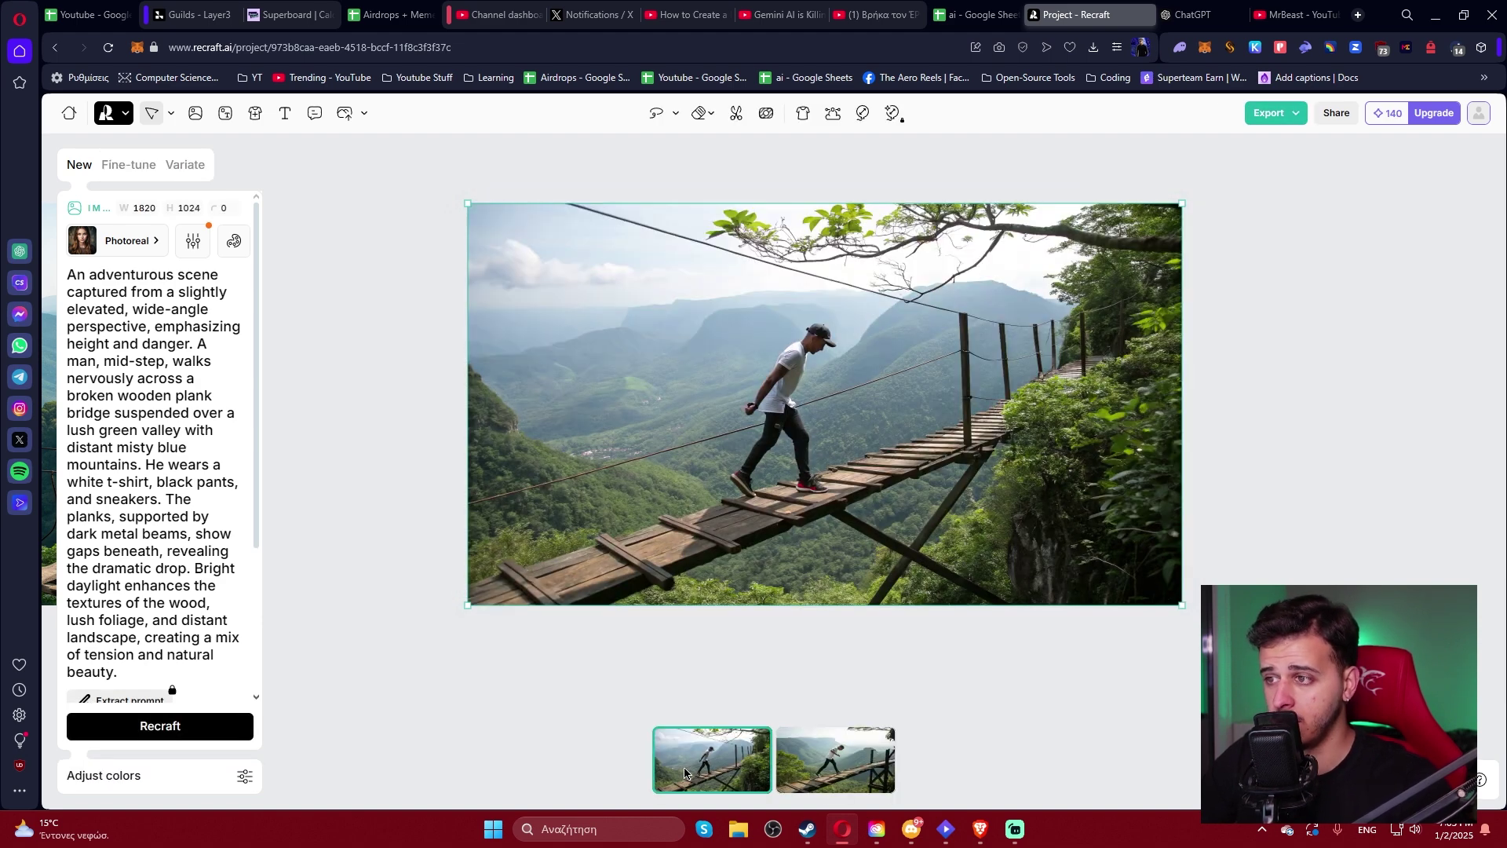
# Compare both photorealistic bridge variants with the original thumbnail screenshot in the ChatGPT conversation.
pyautogui.click(879, 756)
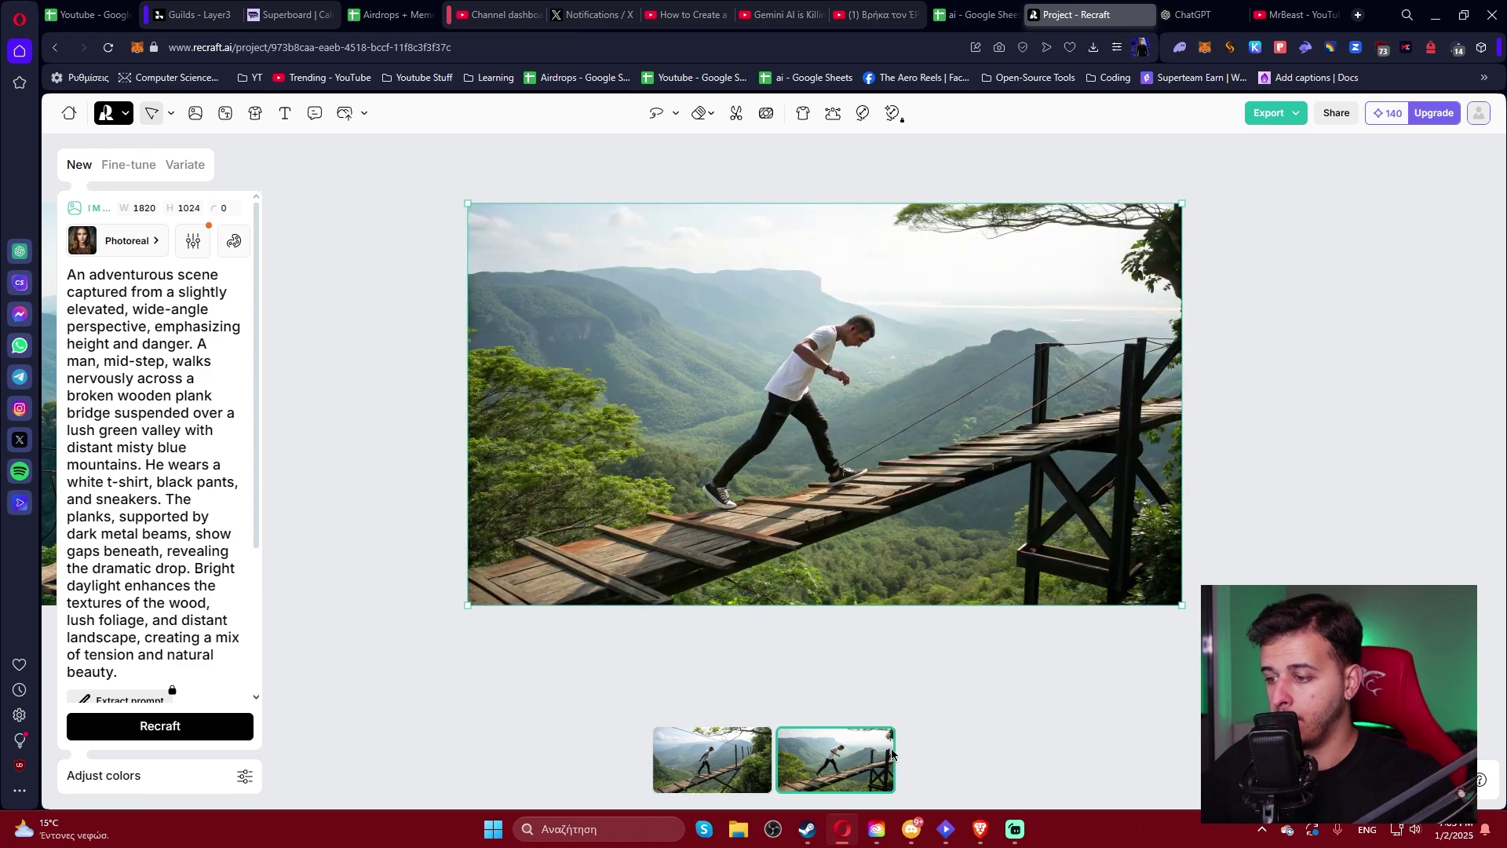
pyautogui.click(697, 766)
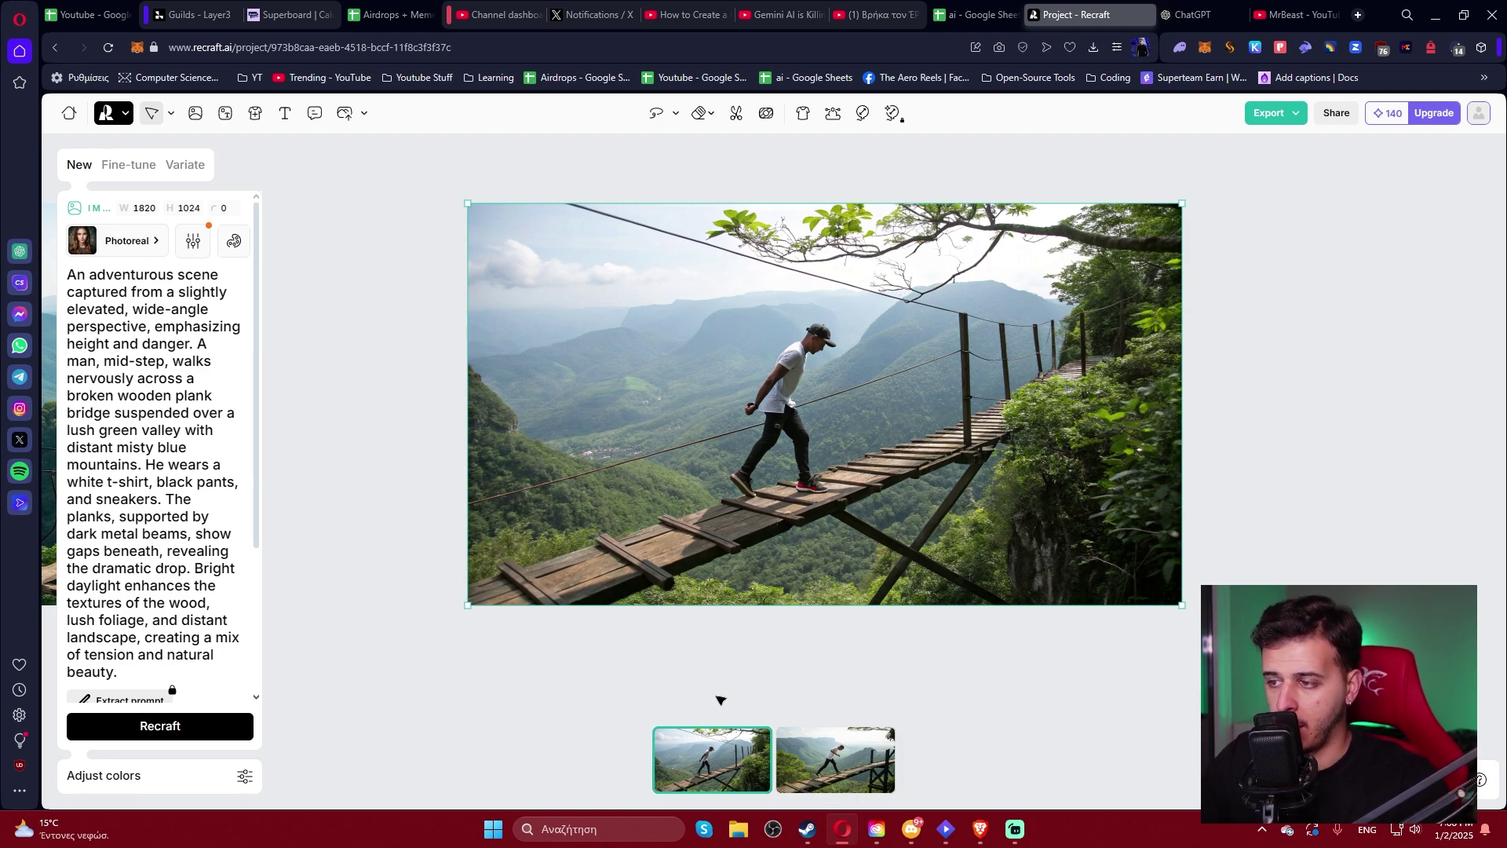
pyautogui.click(804, 758)
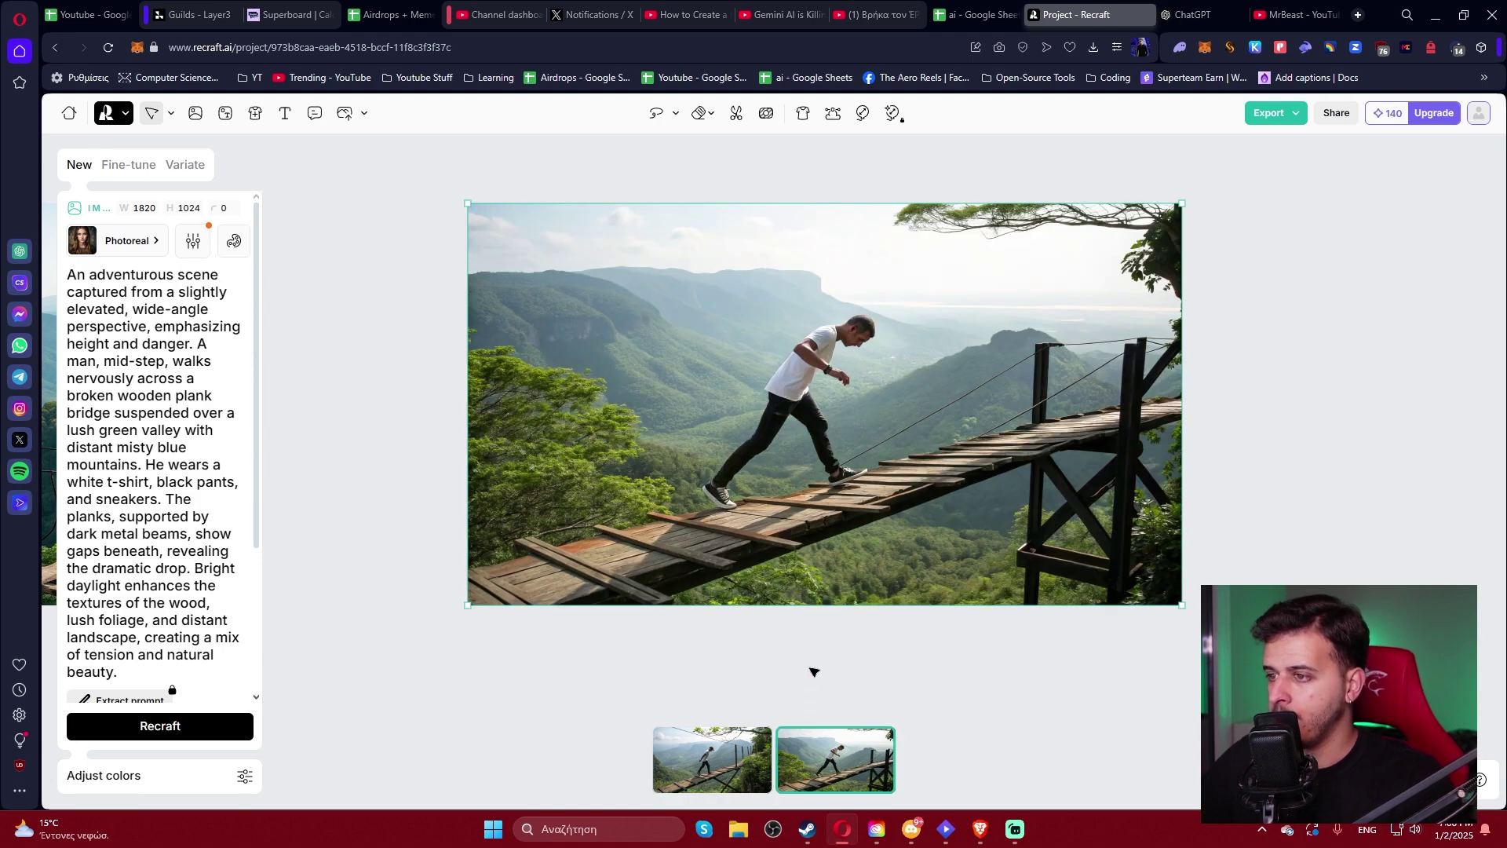
pyautogui.moveTo(848, 660); pyautogui.dragTo(744, 656)
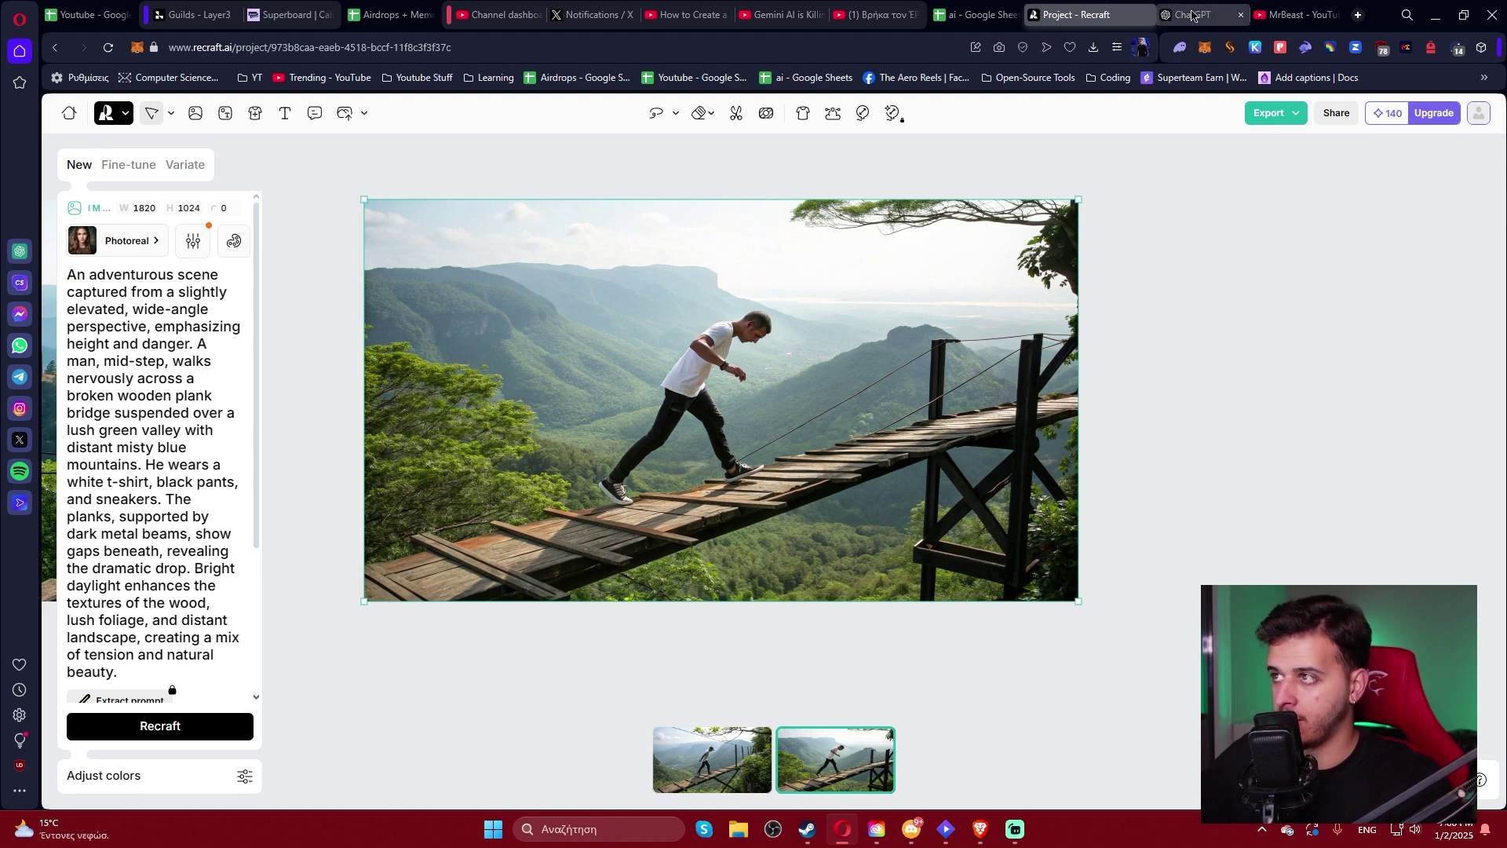
pyautogui.click(1170, 24)
pyautogui.scroll(5, 1010, 346)
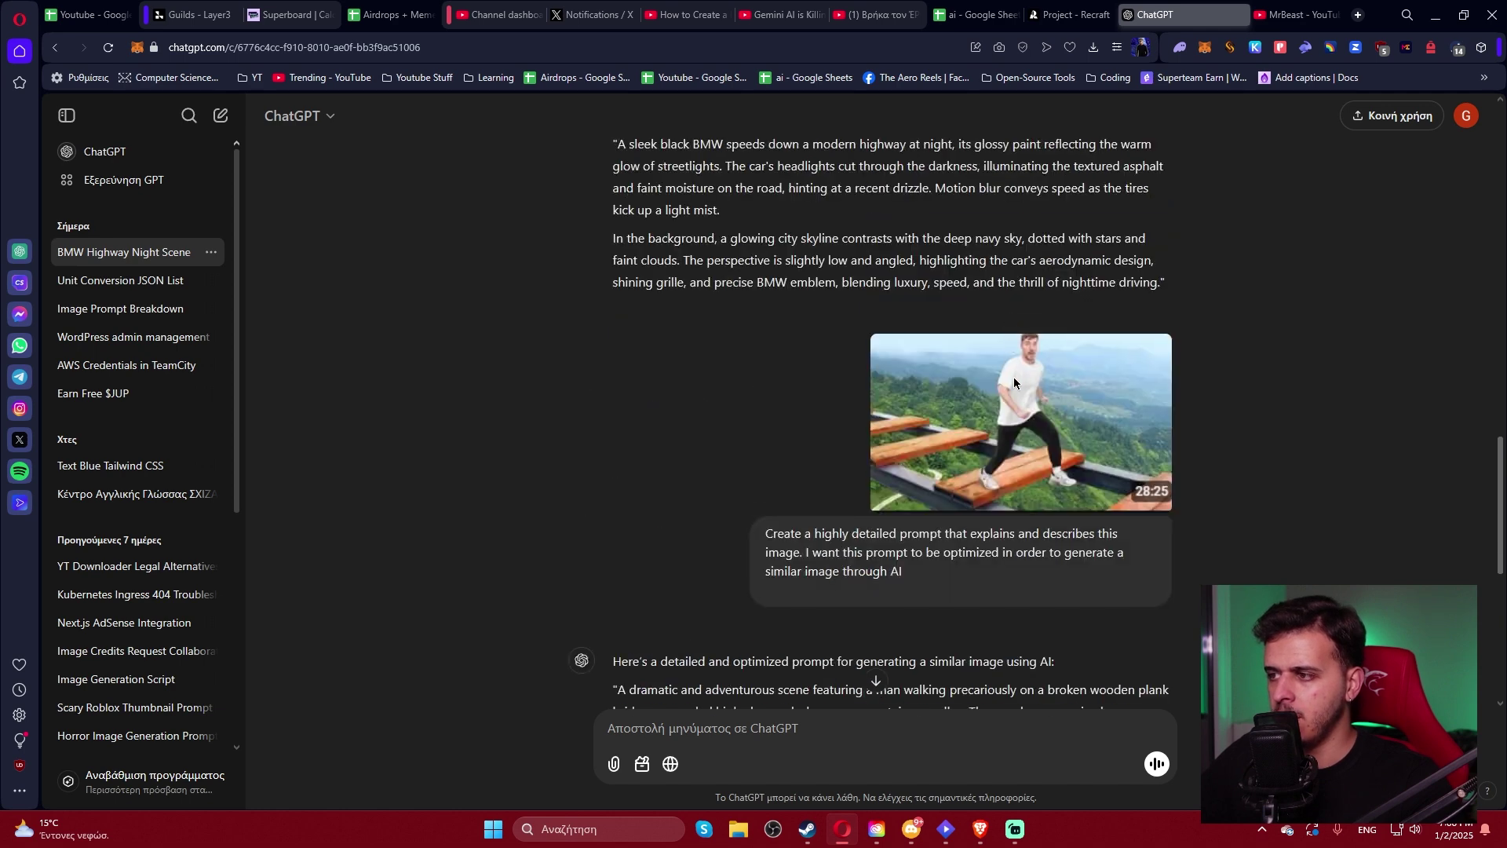
pyautogui.click(1076, 13)
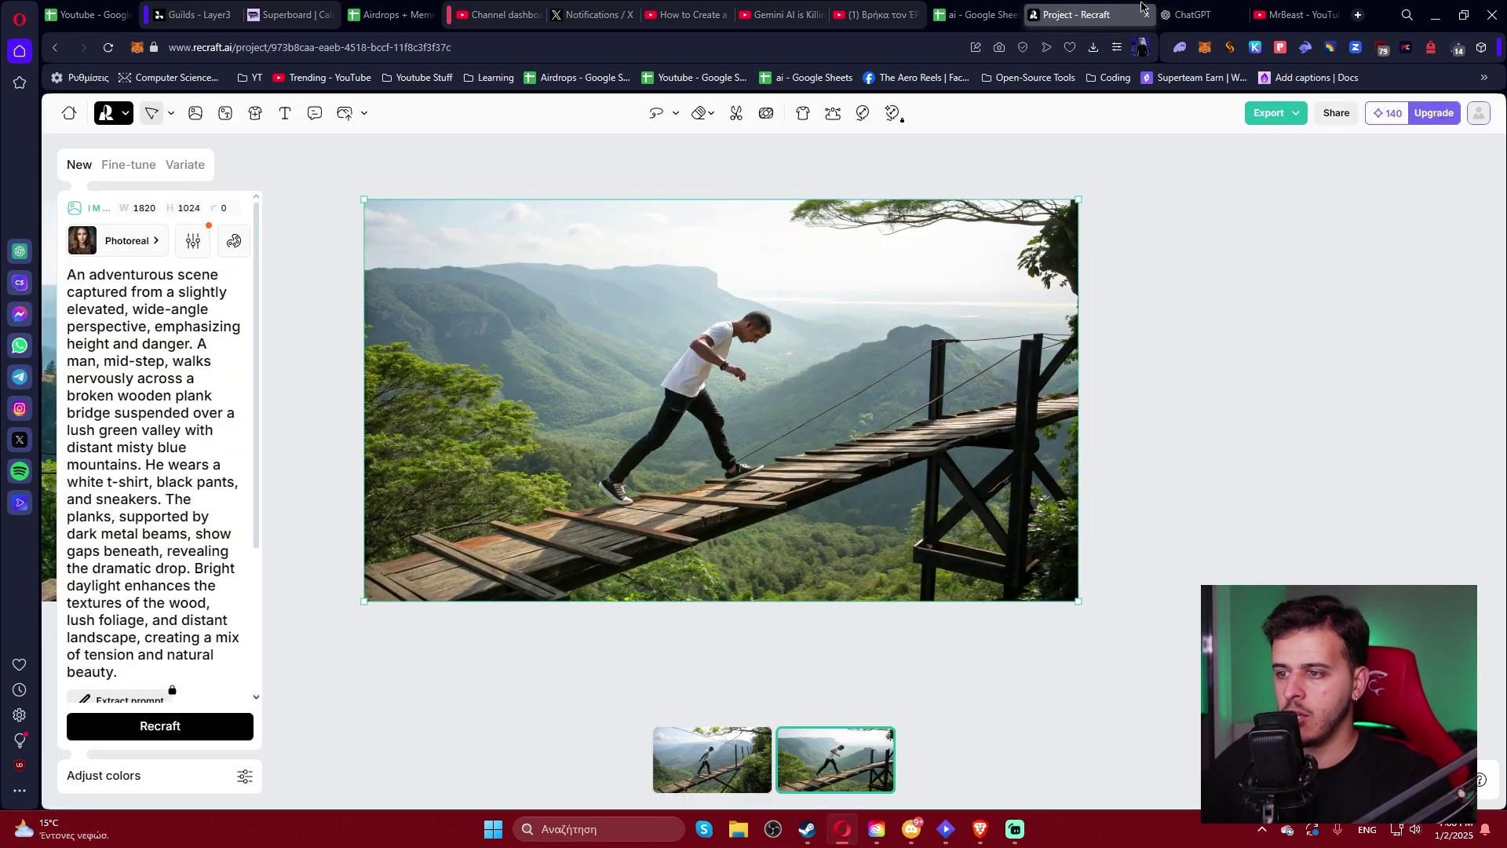
pyautogui.click(1186, 15)
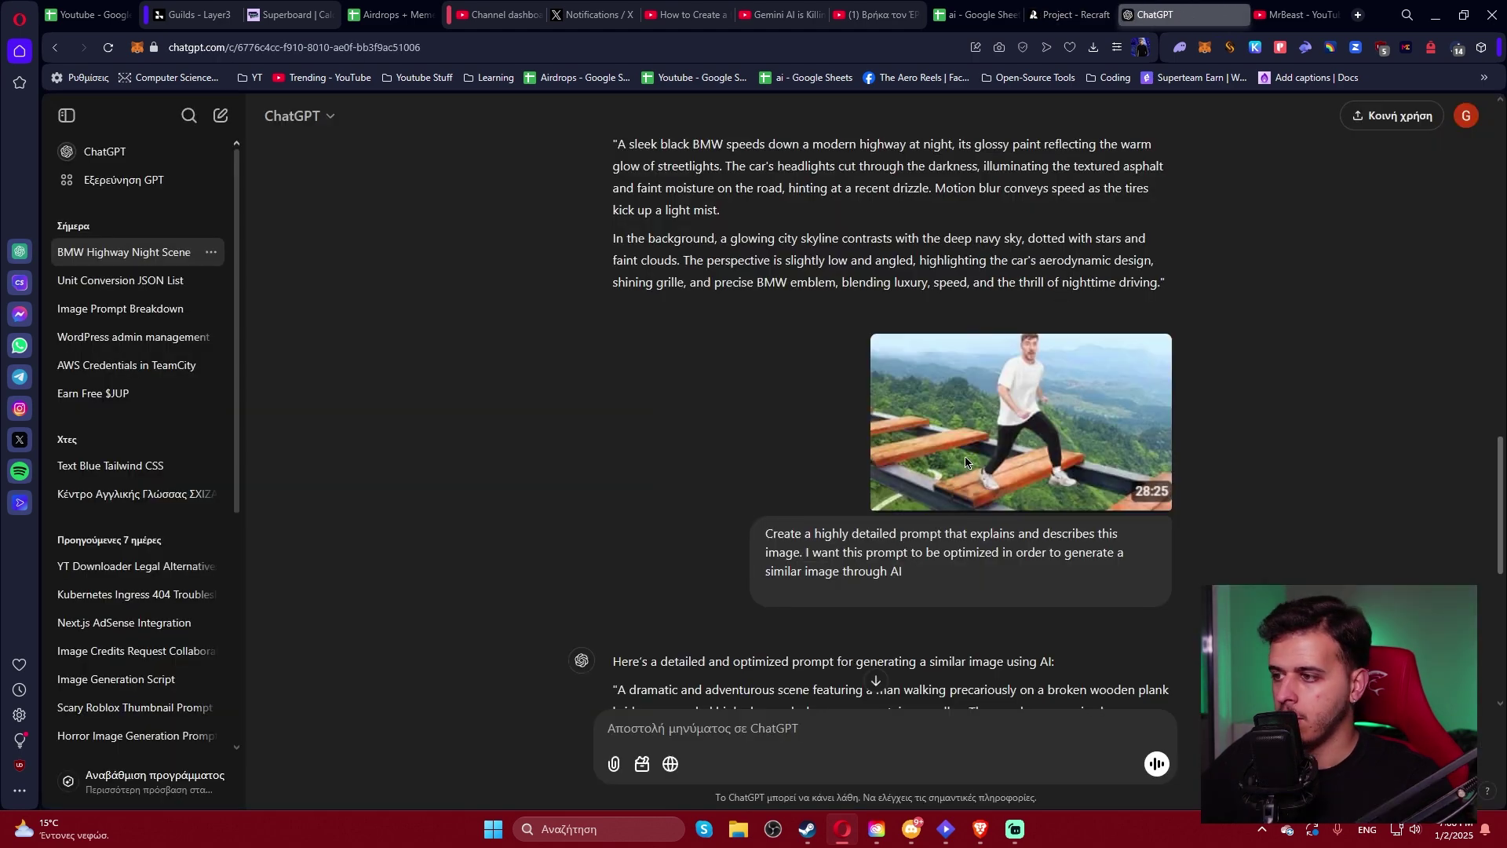
pyautogui.click(1048, 10)
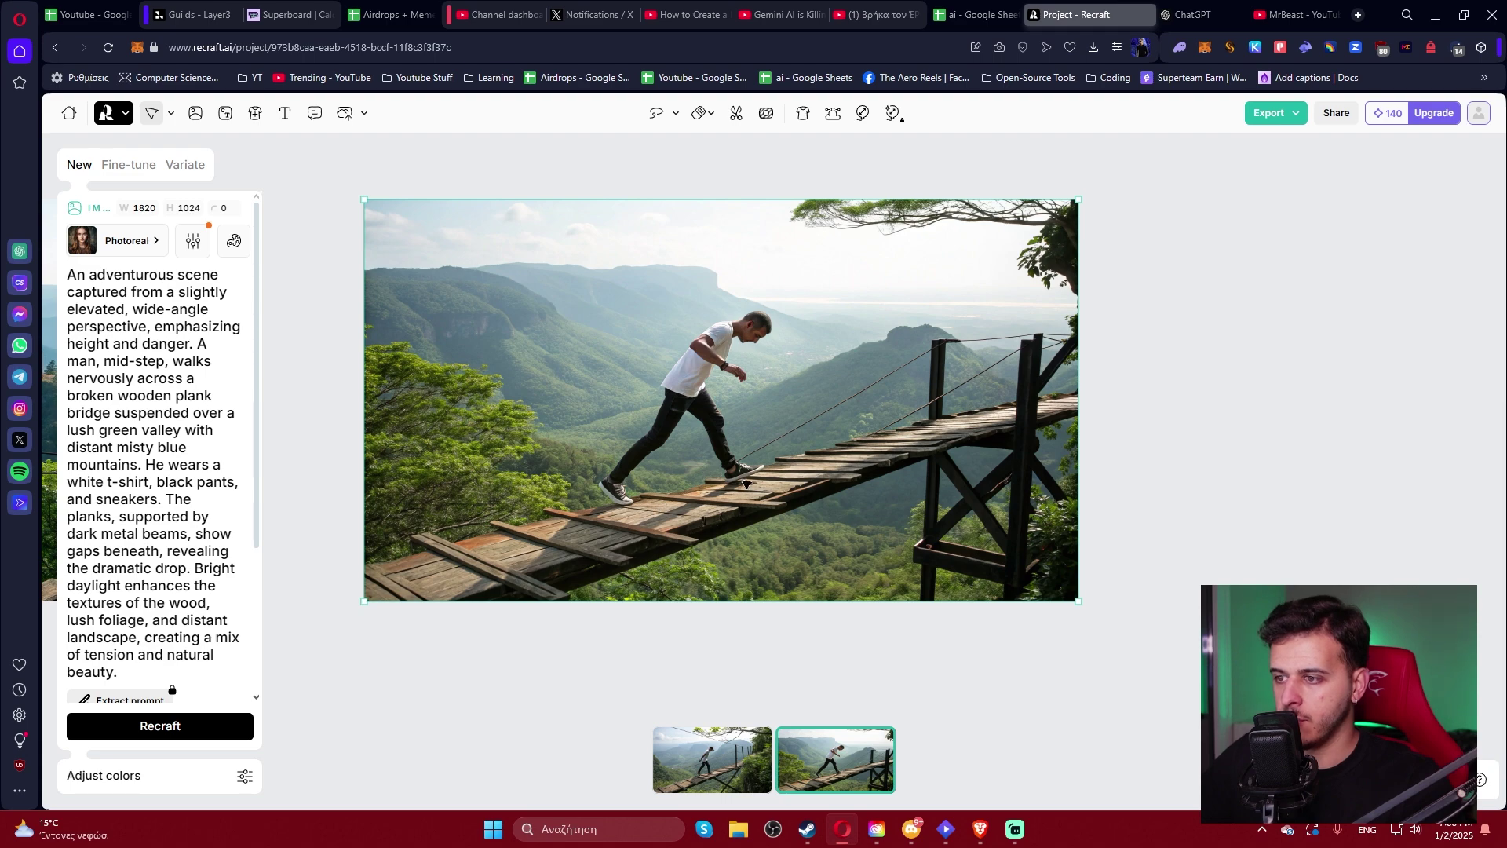
pyautogui.click(716, 788)
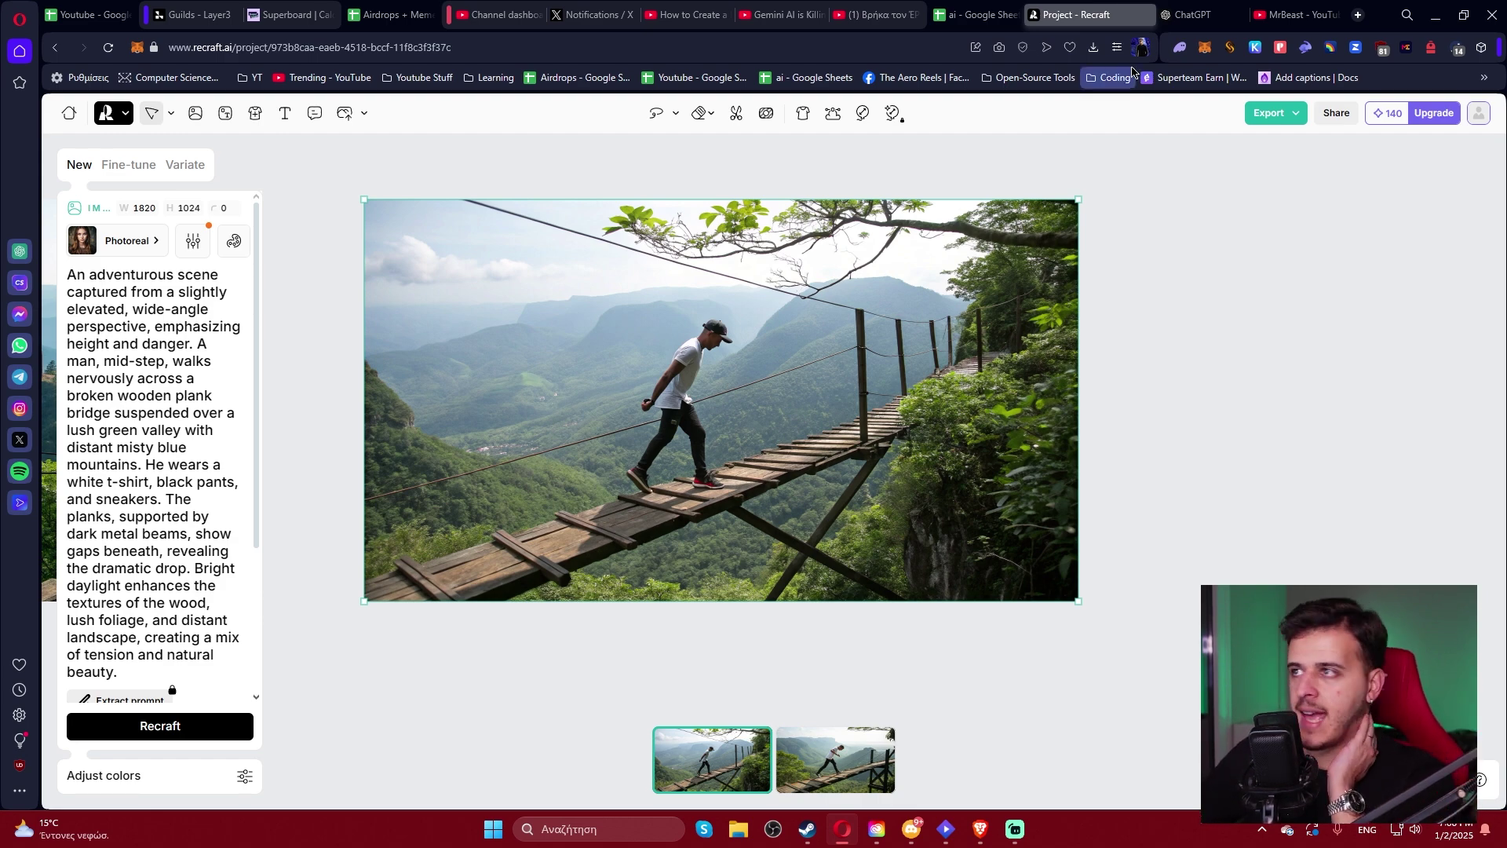
# Return to the end of the ChatGPT conversation and send the request "Describe where the person is pointing to".
pyautogui.click(1175, 15)
pyautogui.click(876, 681)
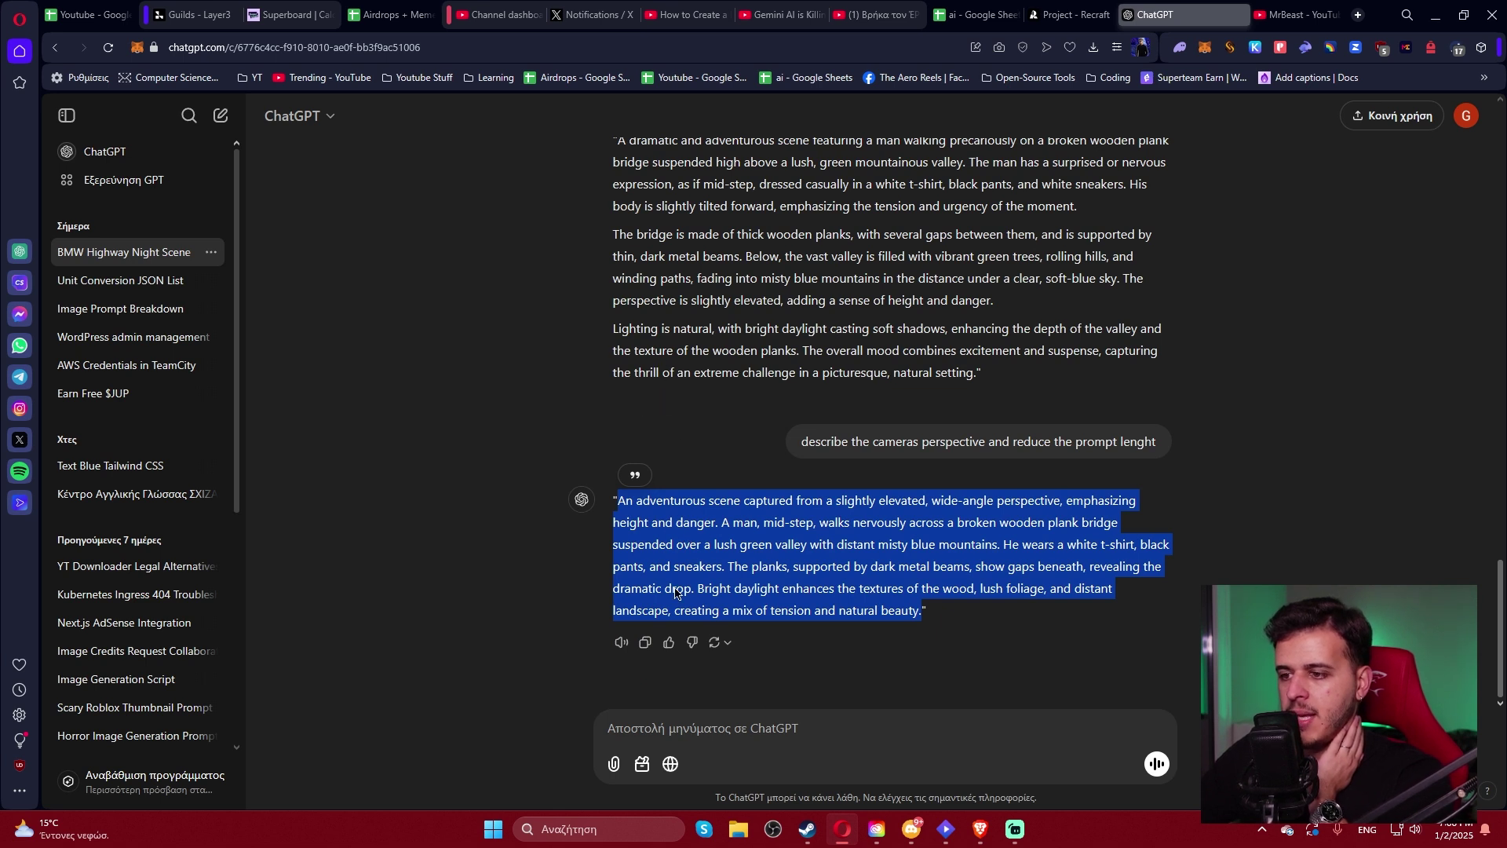
pyautogui.click(830, 727)
pyautogui.write('Des')
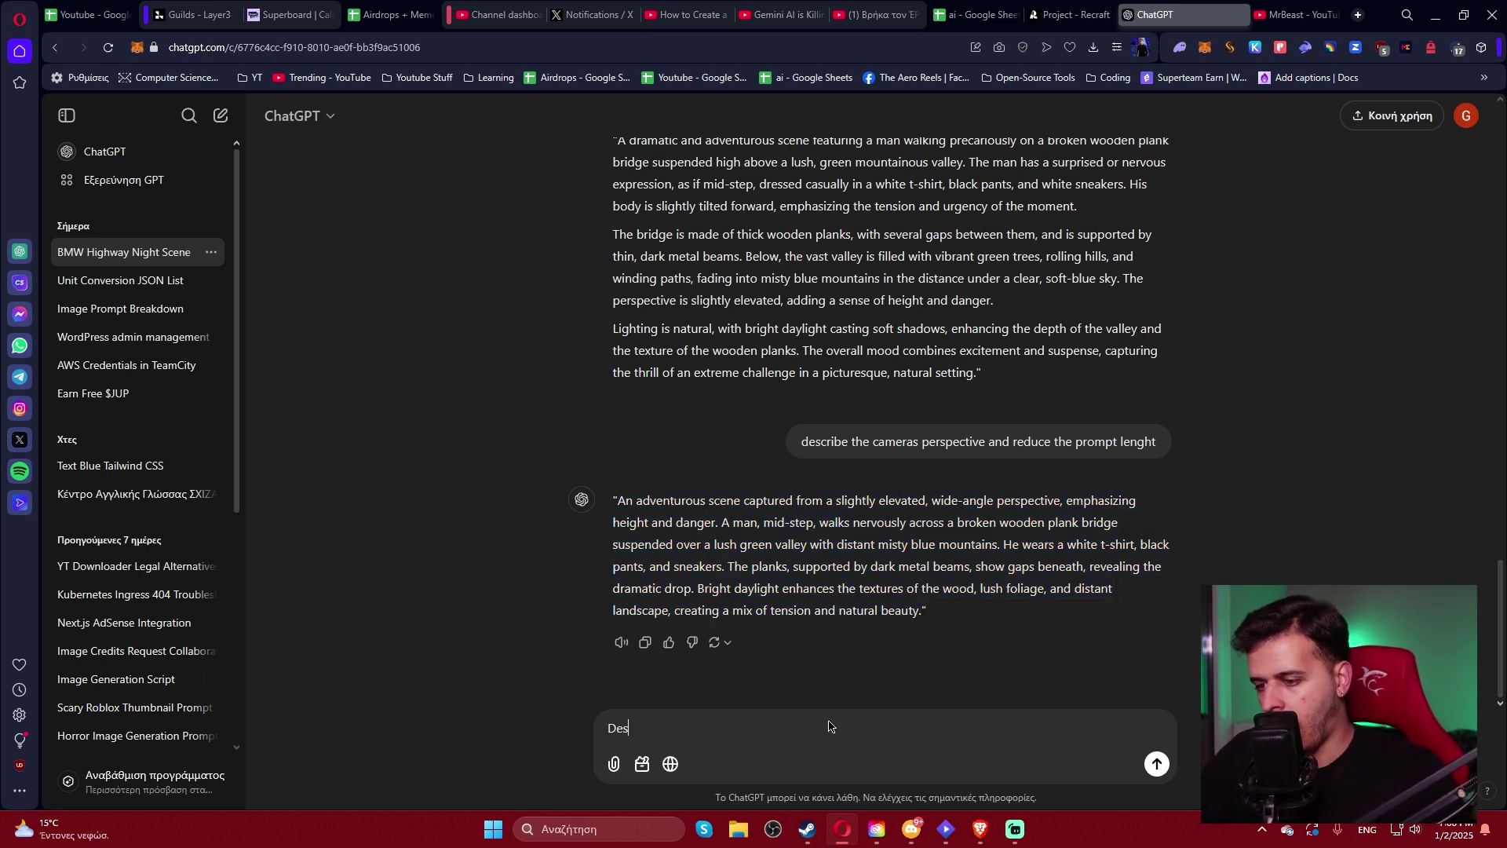
pyautogui.write('cribe where the pe')
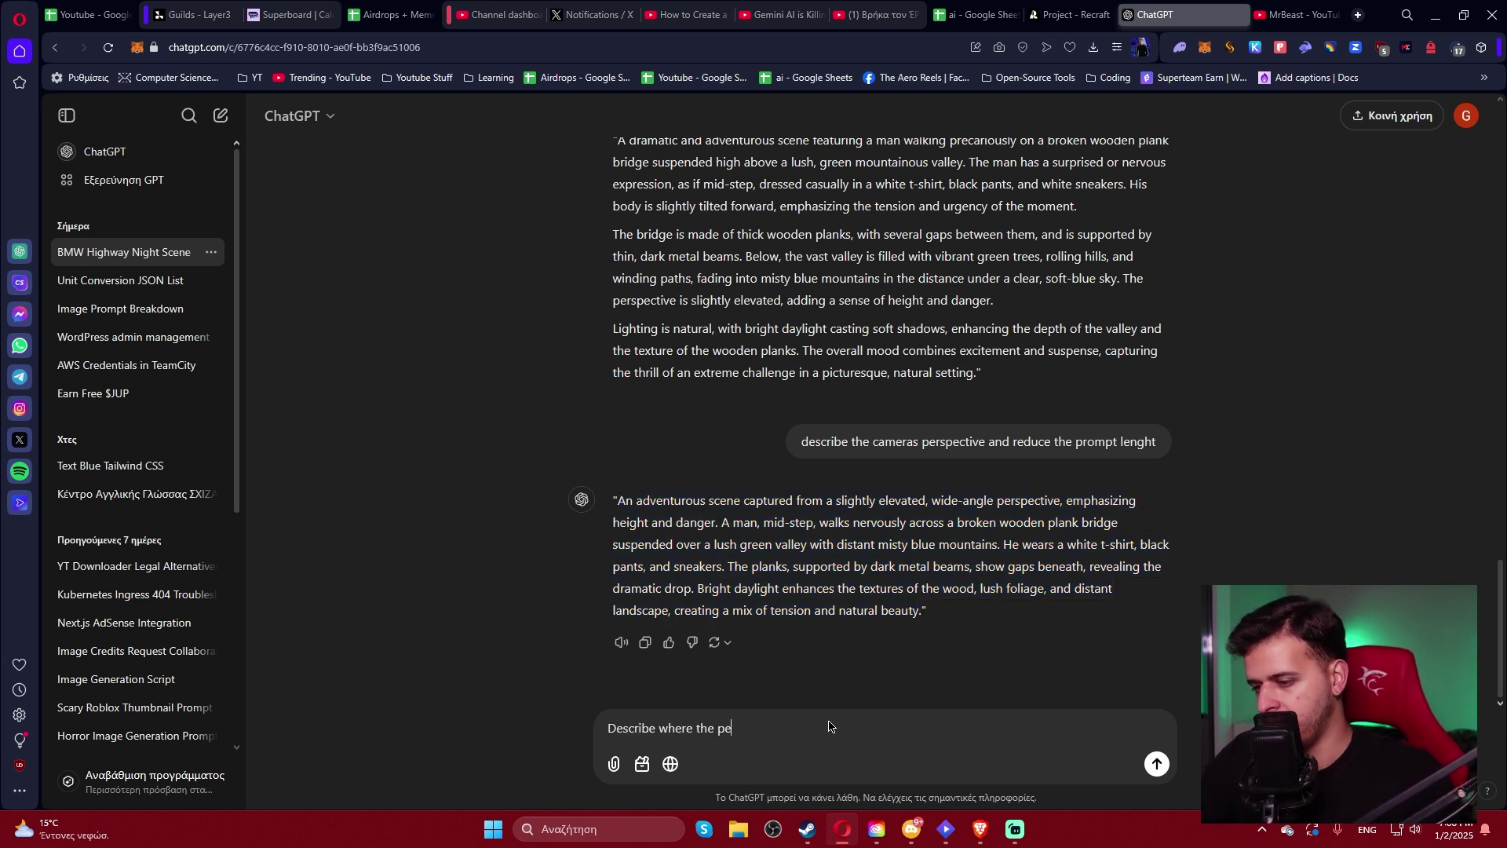
pyautogui.write('rson is point')
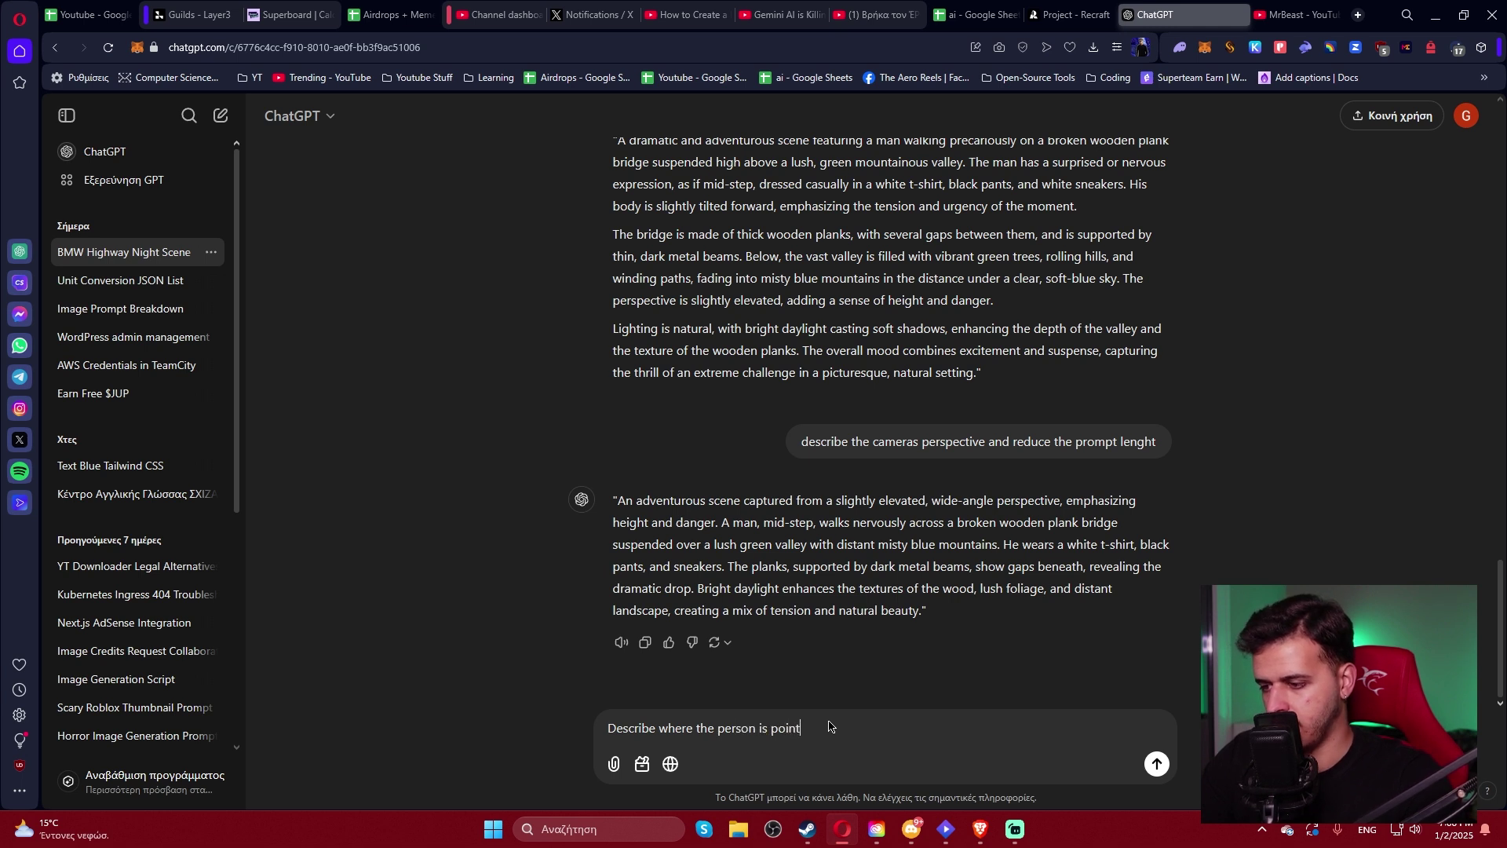
pyautogui.write('ing to')
pyautogui.press('Return')
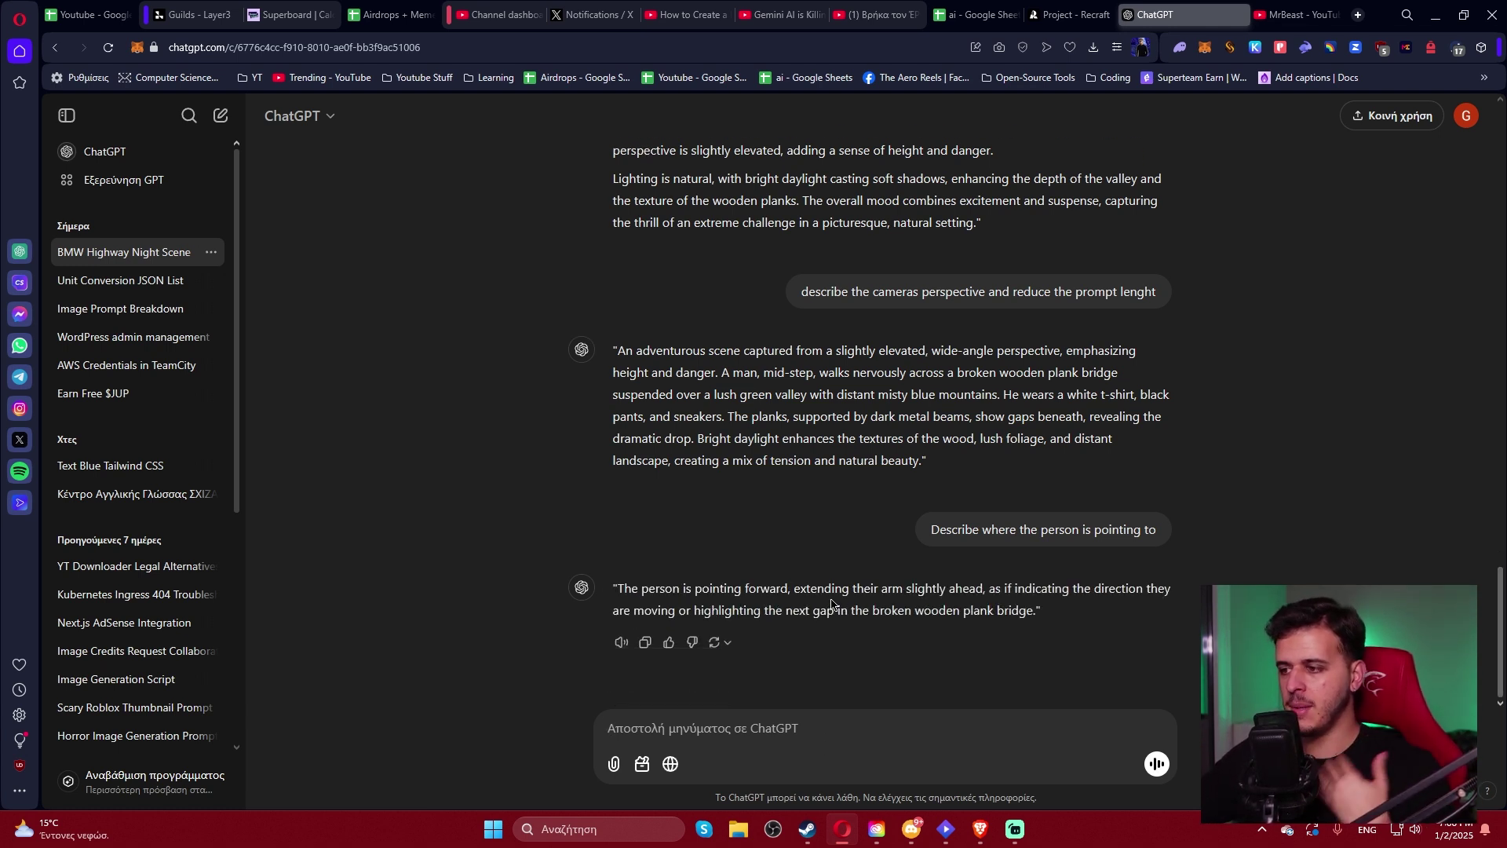
# Copy ChatGPT's description of the person pointing forward, append it to the end of the bridge prompt in Recraft, and regenerate the images.
pyautogui.moveTo(616, 595); pyautogui.dragTo(808, 597)
pyautogui.click(634, 596)
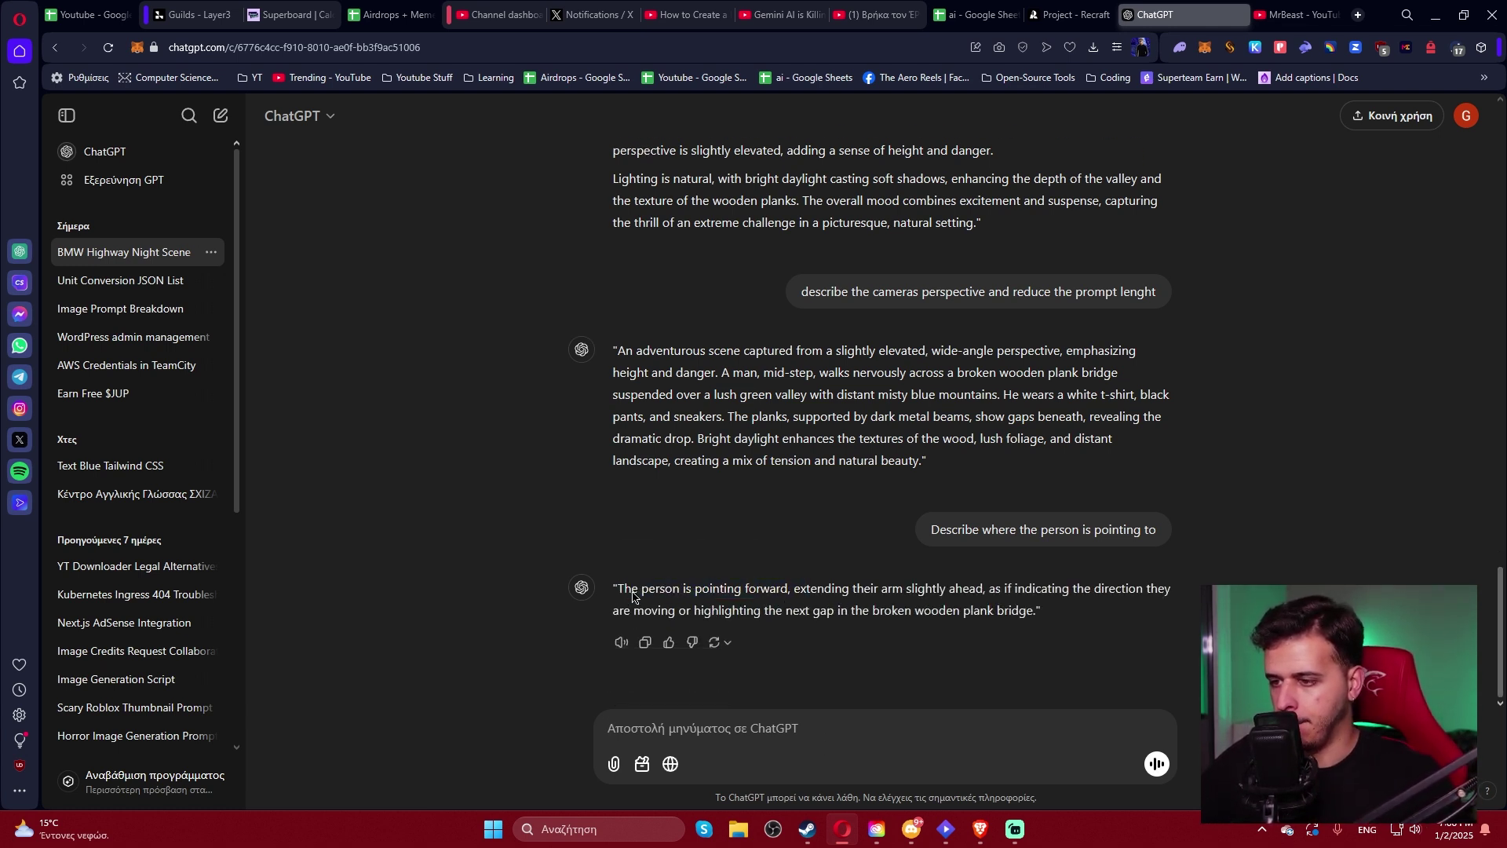
pyautogui.moveTo(620, 596); pyautogui.dragTo(1042, 620)
pyautogui.hotkey('ctrl', 'c')
pyautogui.click(1072, 14)
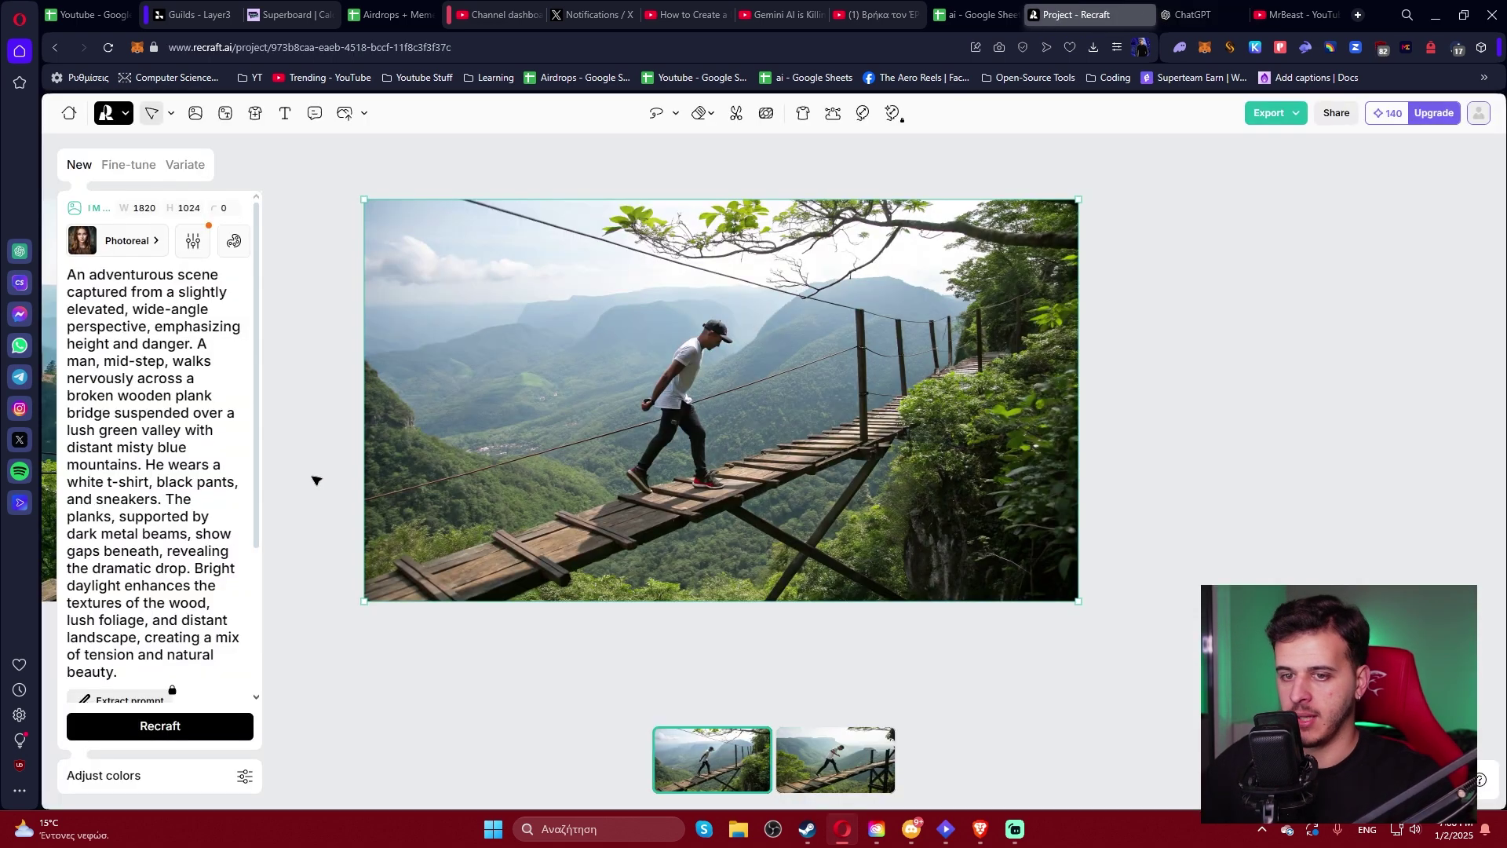
pyautogui.scroll(-3, 186, 582)
pyautogui.hotkey('ctrl', 'v')
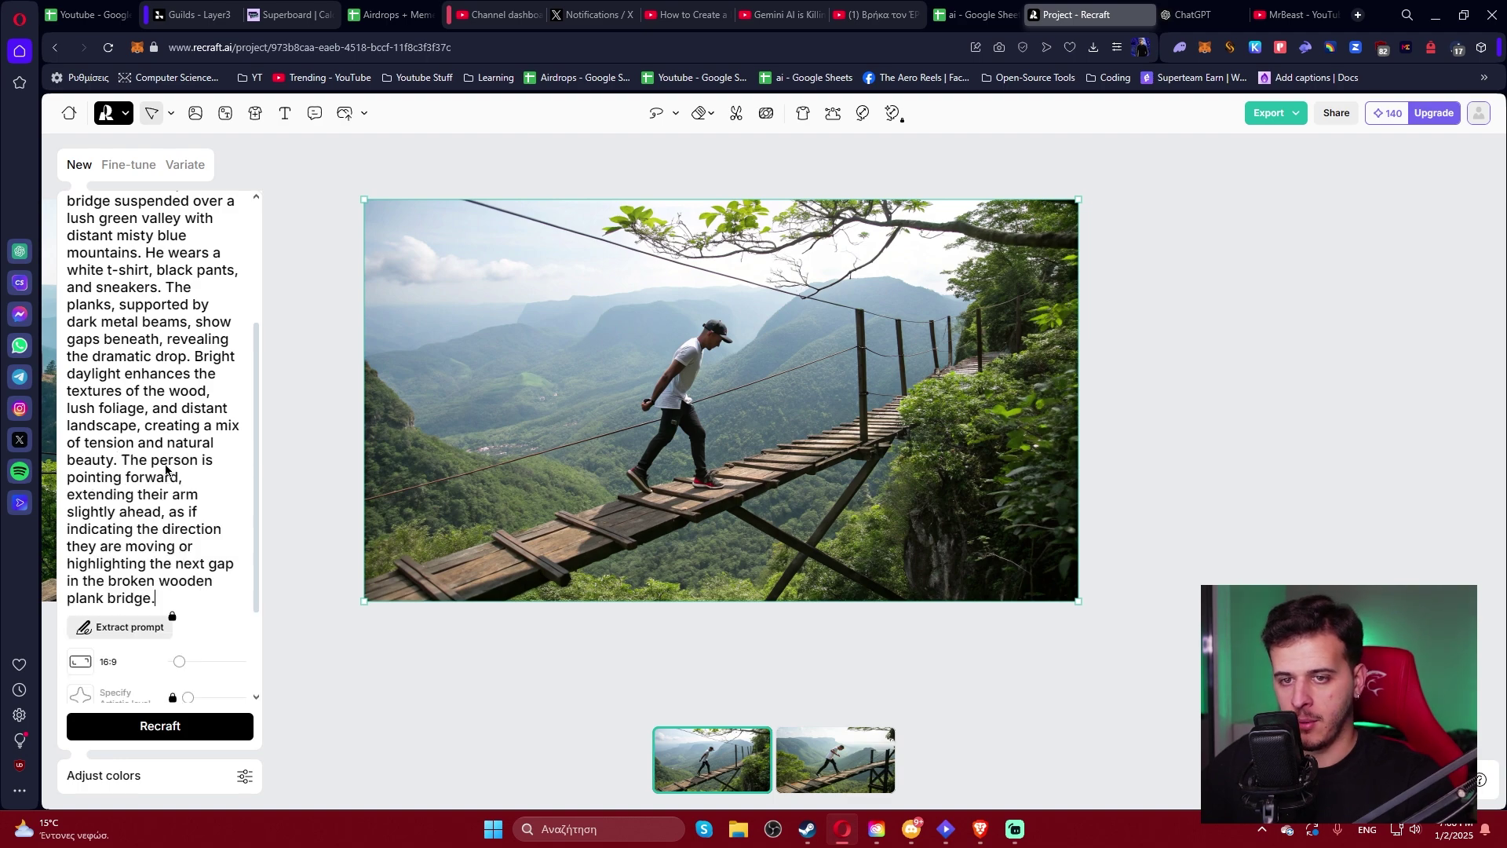
pyautogui.scroll(-2, 165, 469)
pyautogui.click(161, 729)
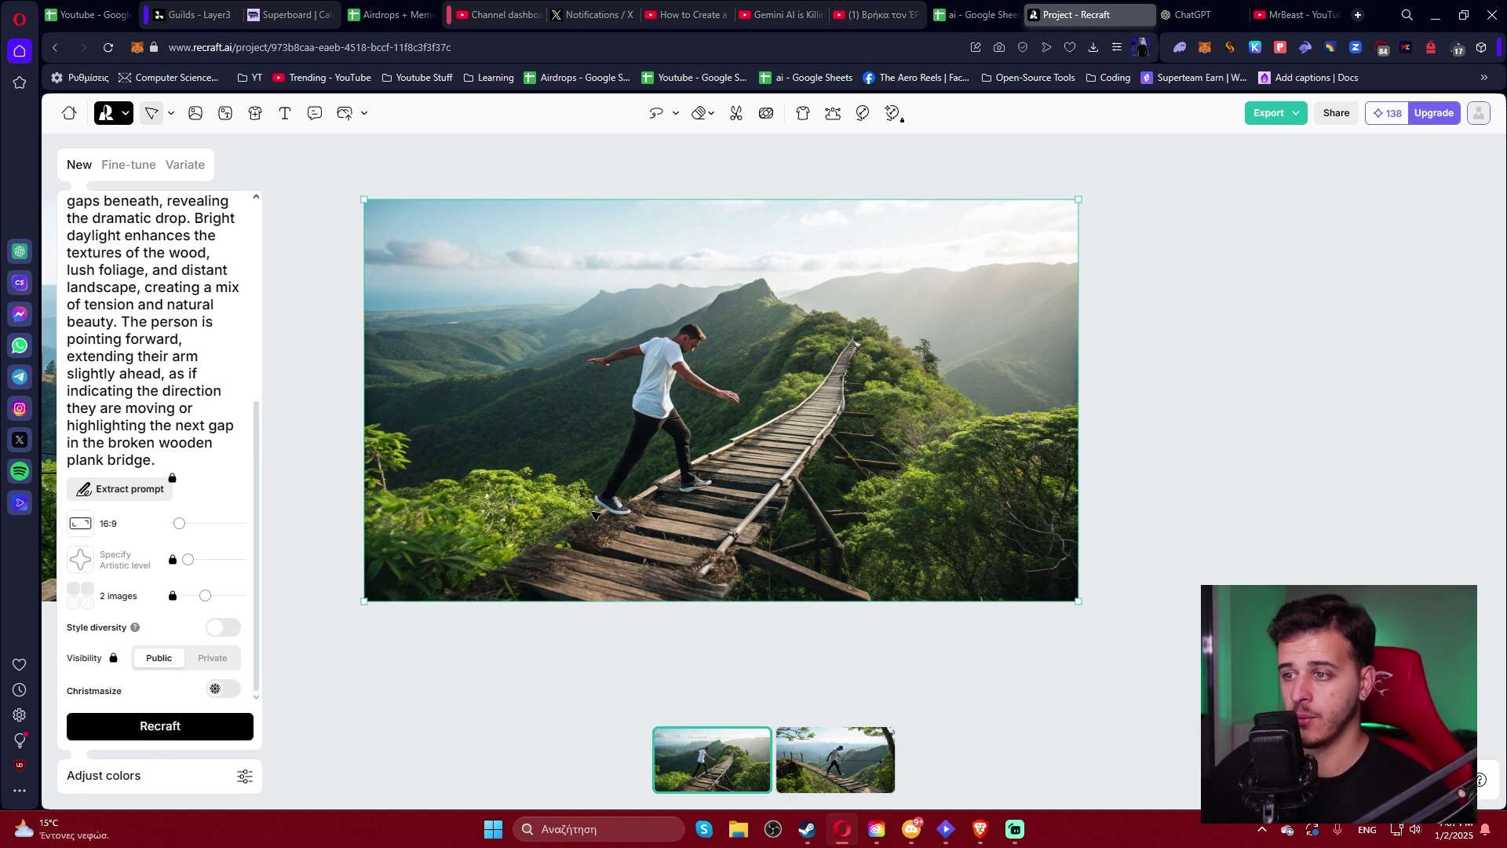
# Compare the two regenerated bridge variants, ending on the second one.
pyautogui.click(798, 777)
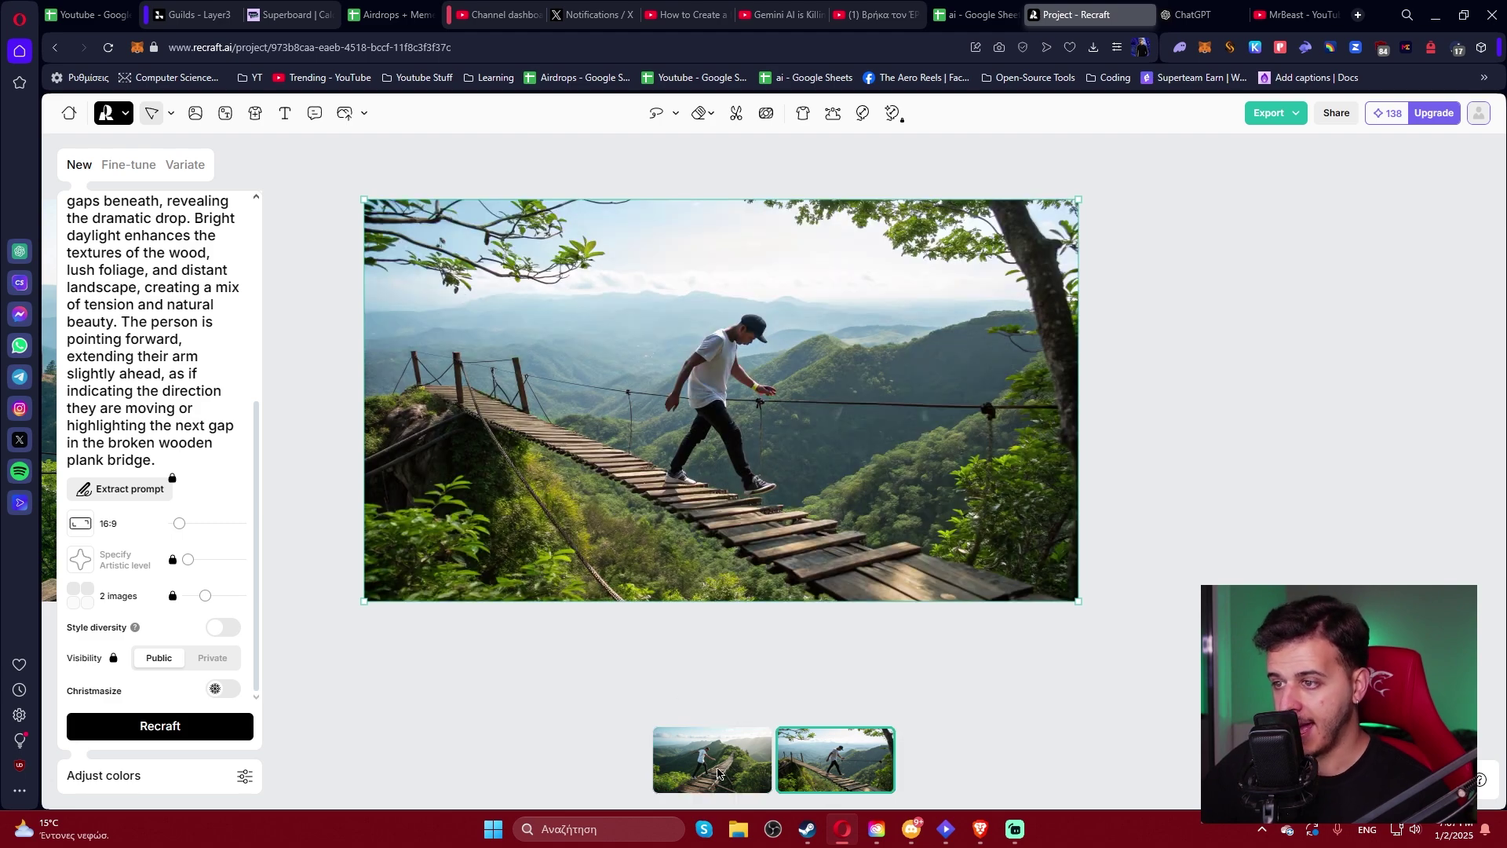
pyautogui.click(719, 774)
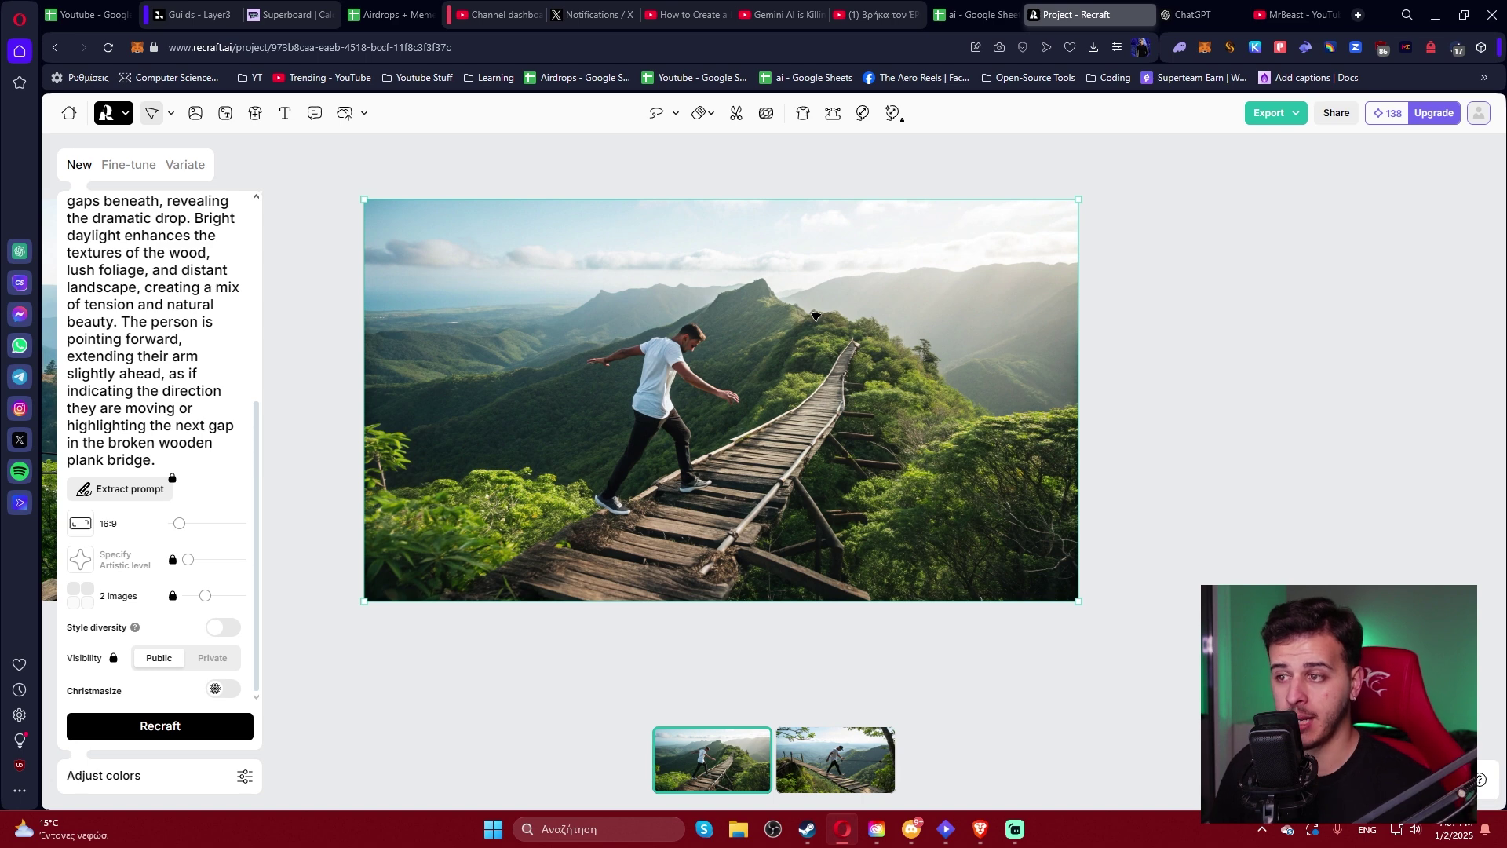
pyautogui.click(837, 765)
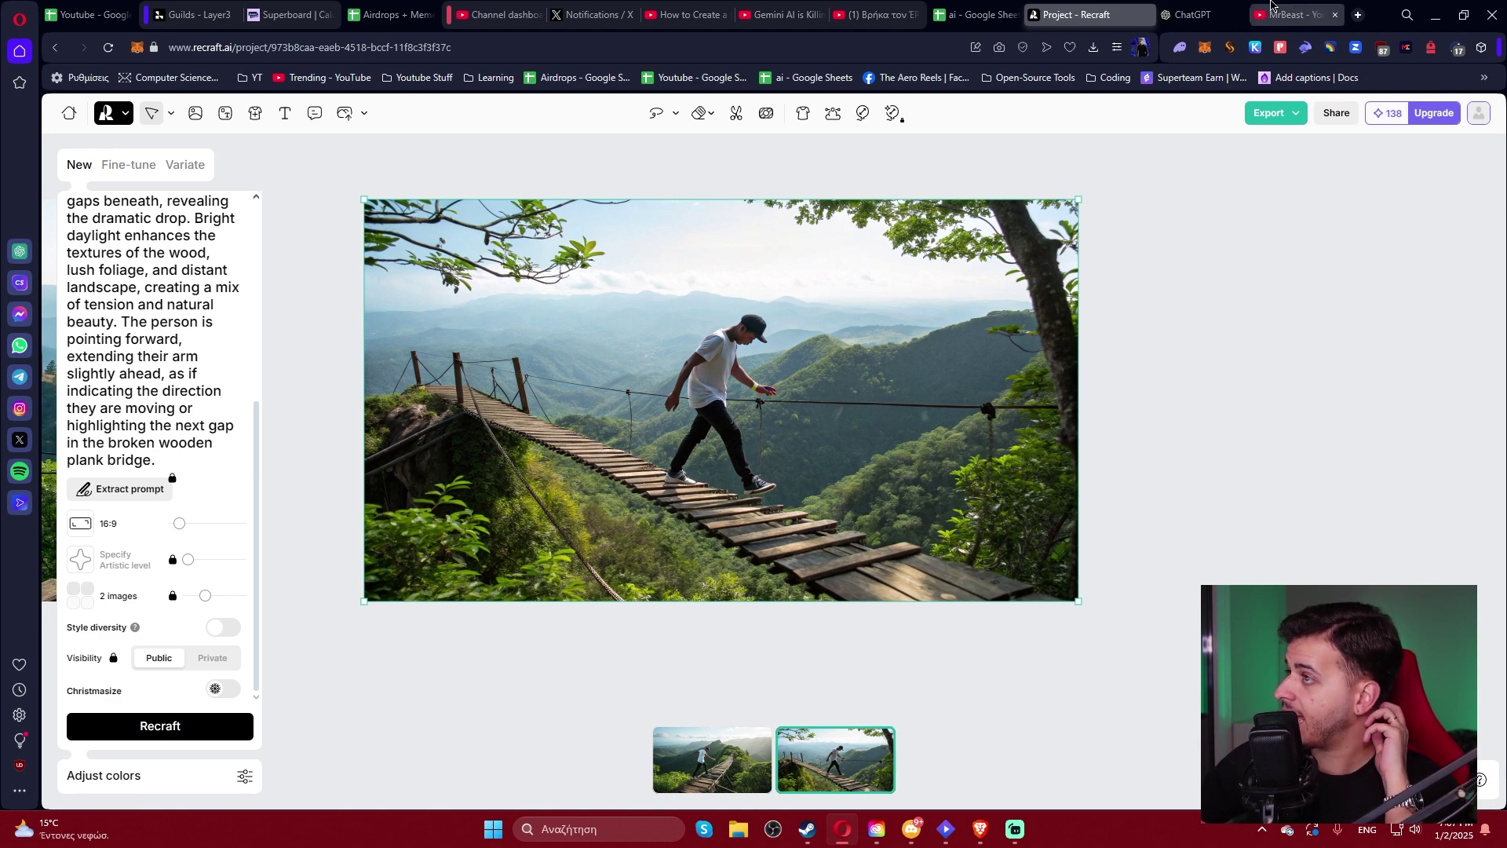
# Append the sentence "The man is moving and looking towards the camera." to the end of the bridge prompt.
pyautogui.hotkey('ctrl', 'Tab')
pyautogui.hotkey('ctrl', 'shift', 'Tab')
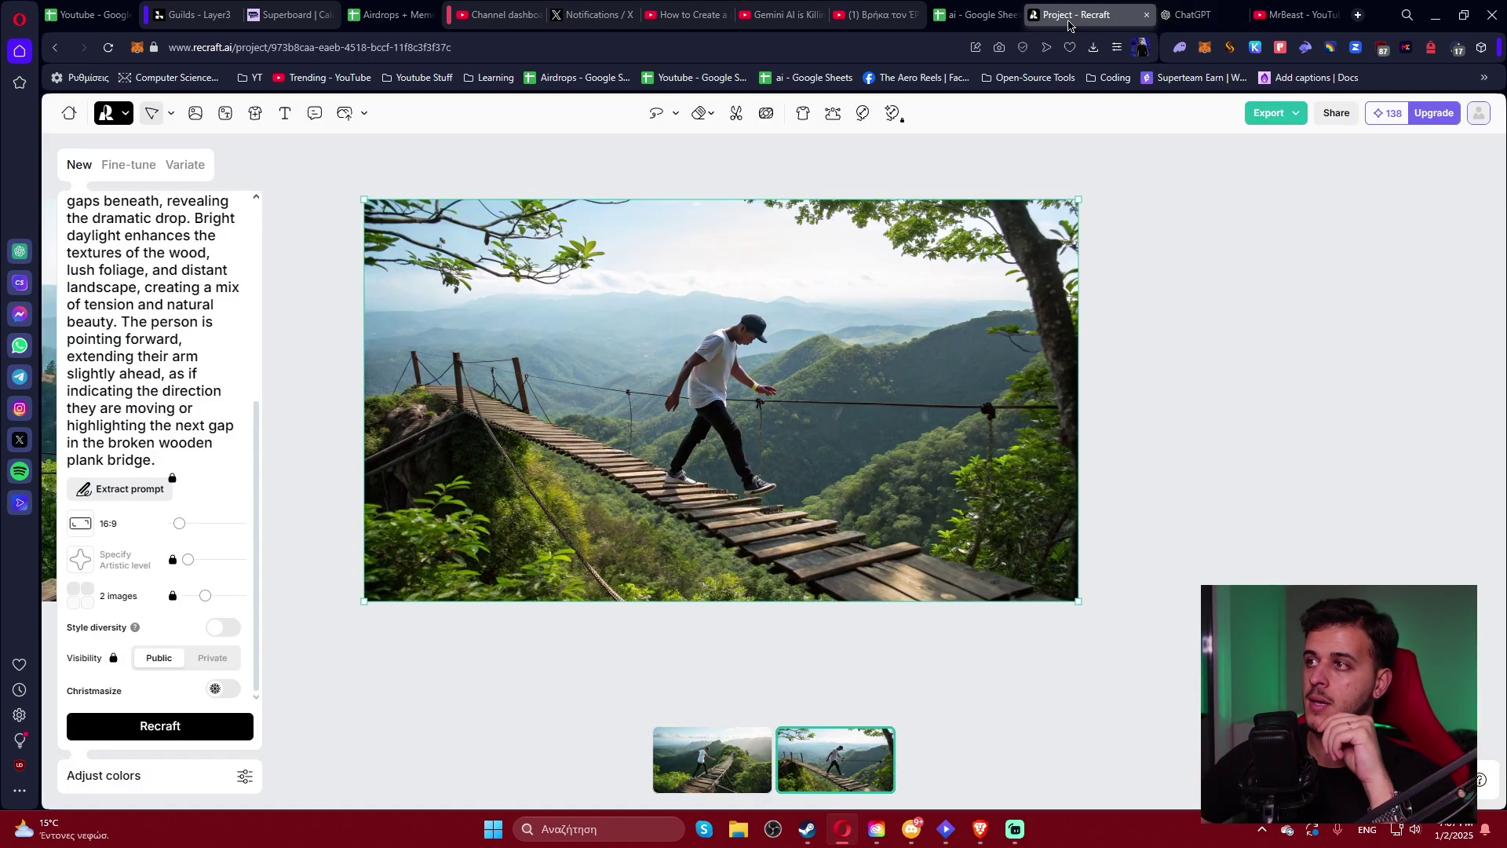
pyautogui.scroll(5, 228, 373)
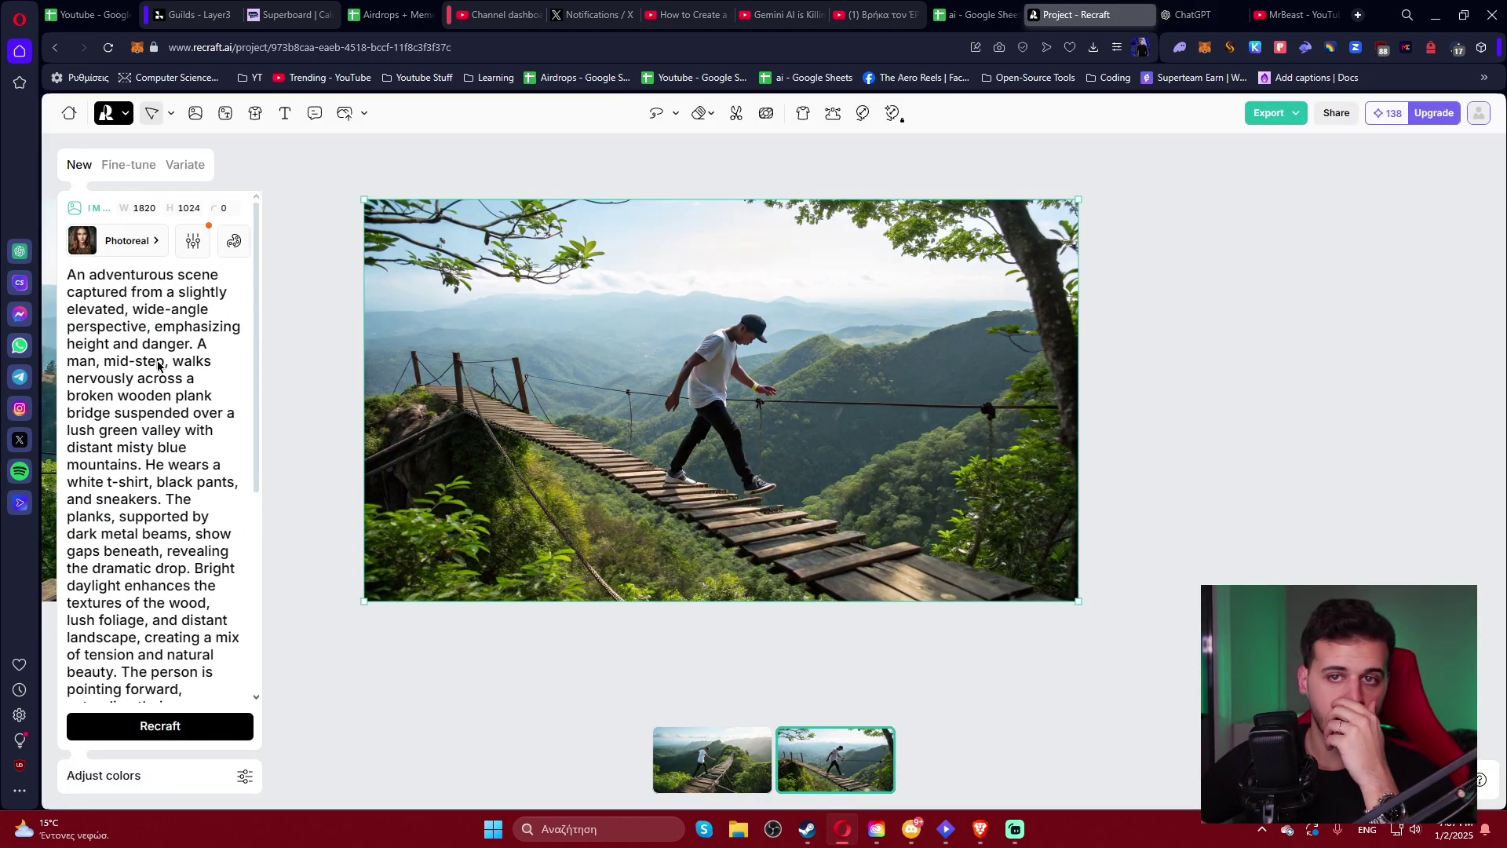
pyautogui.scroll(-2, 159, 369)
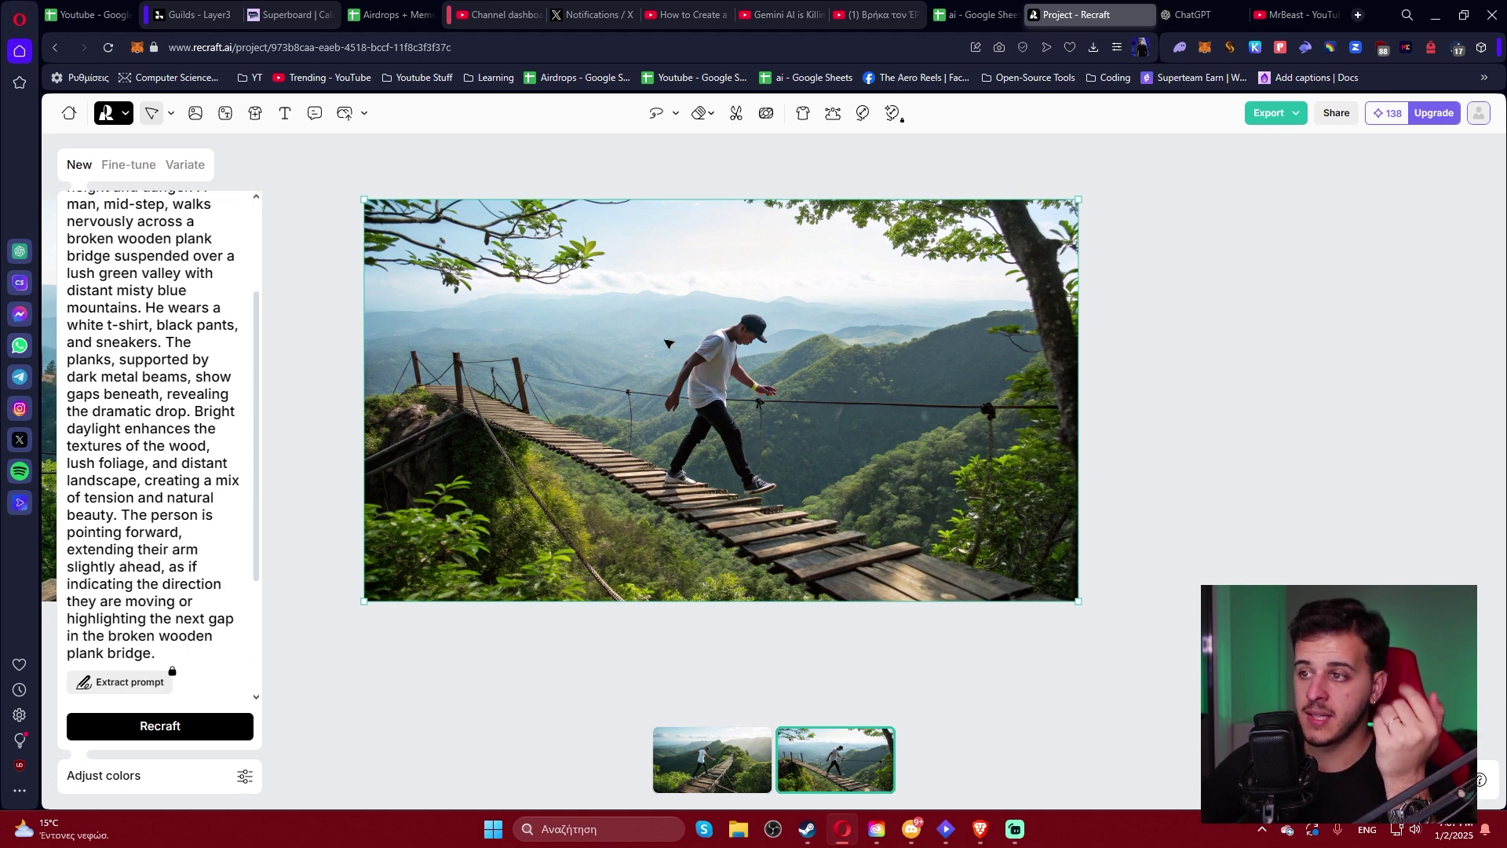
pyautogui.click(217, 658)
pyautogui.write('The photo')
pyautogui.press('BackSpace')
pyautogui.press('BackSpace')
pyautogui.press('BackSpace')
pyautogui.press('BackSpace')
pyautogui.press('BackSpace')
pyautogui.write('man is moving and looking towards the ca')
pyautogui.press('BackSpace')
pyautogui.press('BackSpace')
pyautogui.write('ards the camera.')
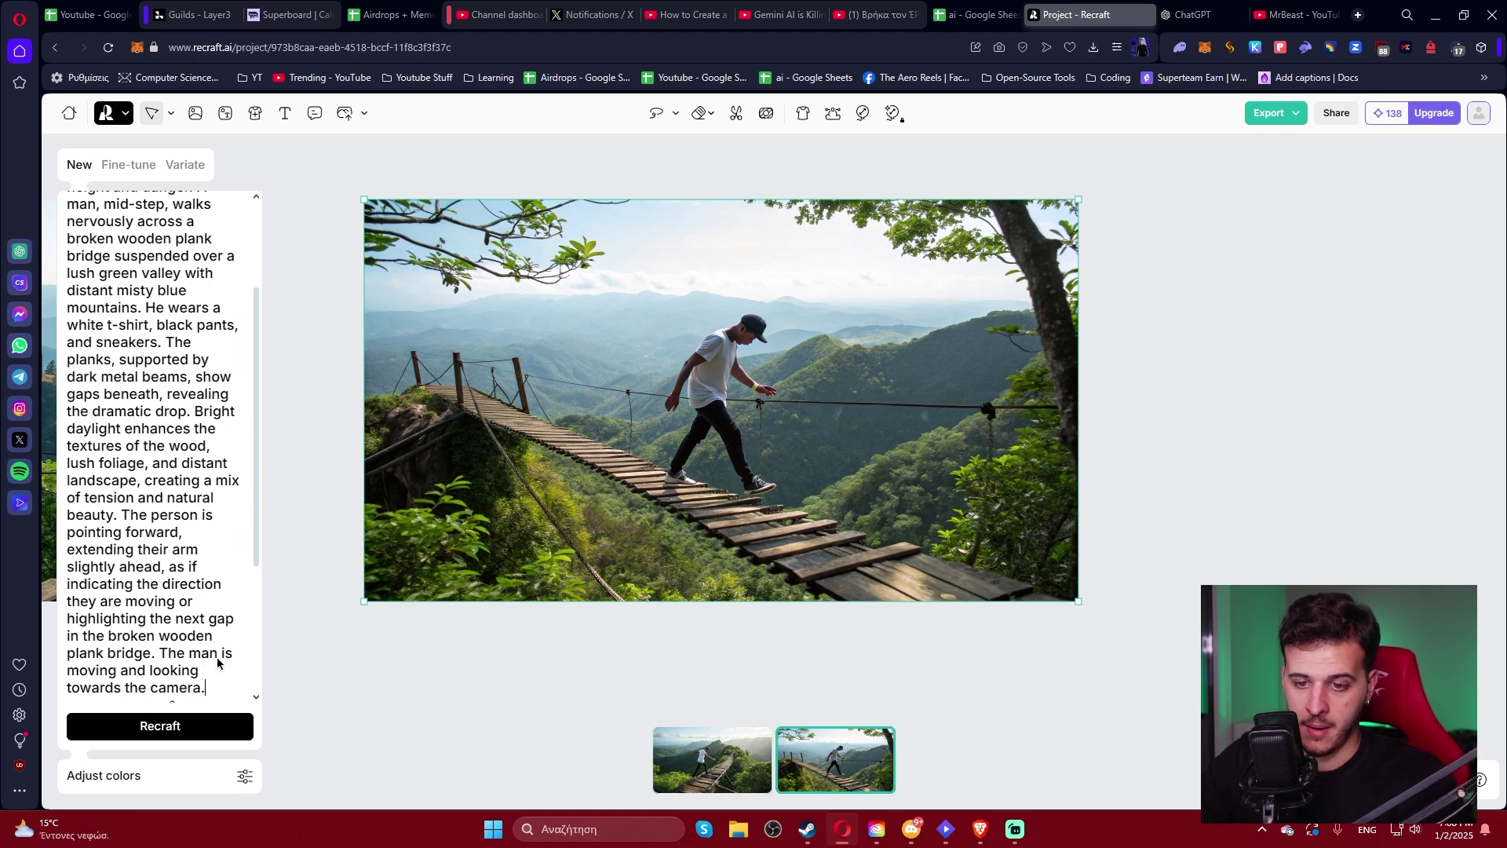
# Continue the bridge prompt with the color description "The colors of the bridge is orangish and".
pyautogui.scroll(-3, 218, 663)
pyautogui.write('The colors a')
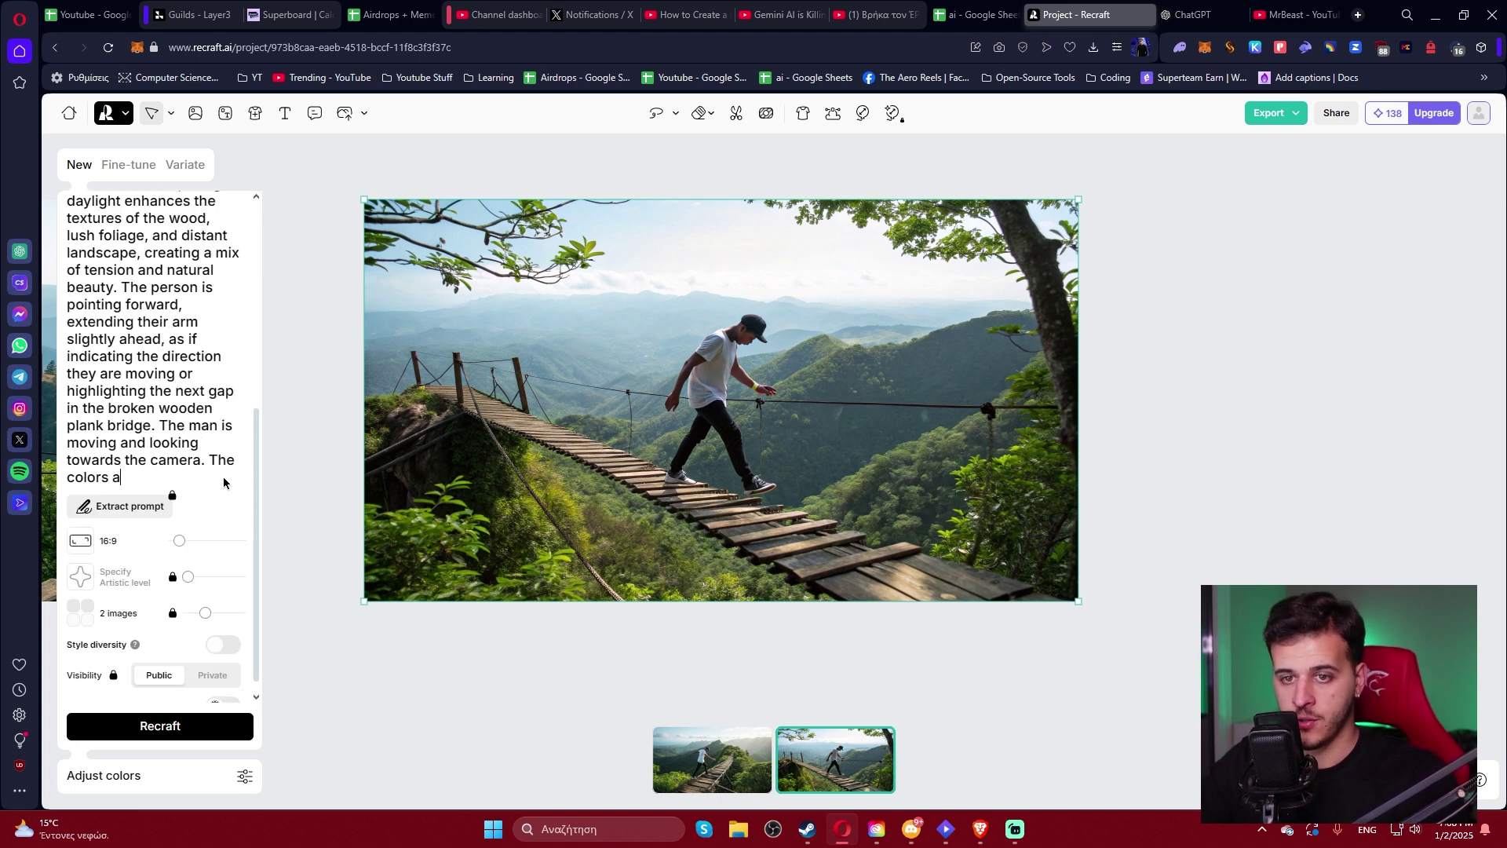
pyautogui.write('re a bit organ')
pyautogui.press('BackSpace')
pyautogui.press('BackSpace')
pyautogui.press('BackSpace')
pyautogui.press('BackSpace')
pyautogui.press('BackSpace')
pyautogui.press('BackSpace')
pyautogui.press('BackSpace')
pyautogui.press('BackSpace')
pyautogui.press('BackSpace')
pyautogui.press('BackSpace')
pyautogui.press('BackSpace')
pyautogui.press('BackSpace')
pyautogui.press('BackSpace')
pyautogui.press('BackSpace')
pyautogui.press('BackSpace')
pyautogui.write('of the bridge is orangish and')
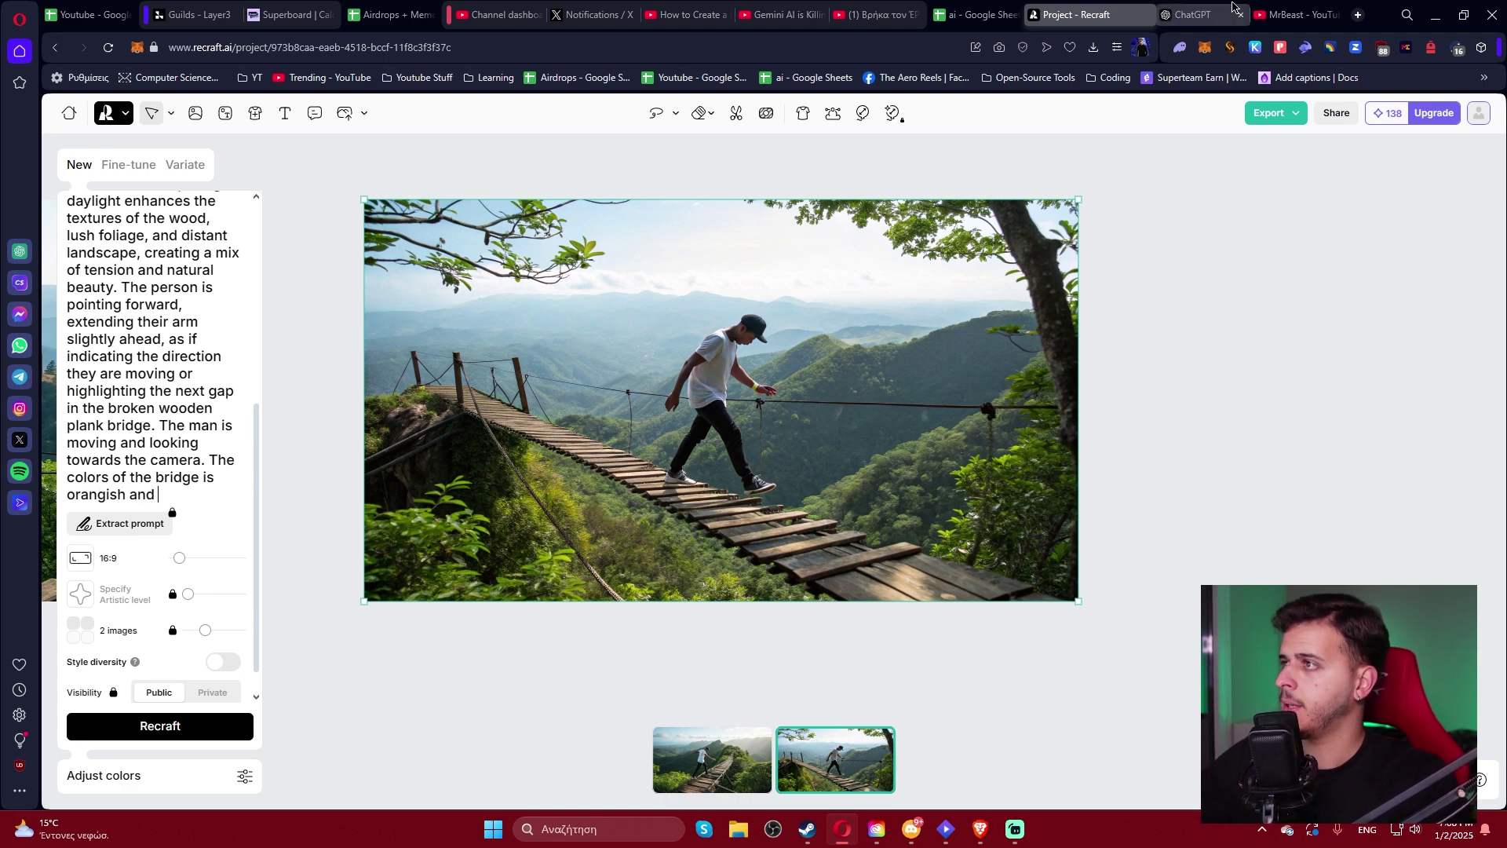
# Check the original thumbnail in ChatGPT, finish the Recraft prompt with "the sky is blue", regenerate the images and view the second variant.
pyautogui.click(1189, 14)
pyautogui.scroll(15, 1025, 436)
pyautogui.hotkey('ctrl', 'Tab')
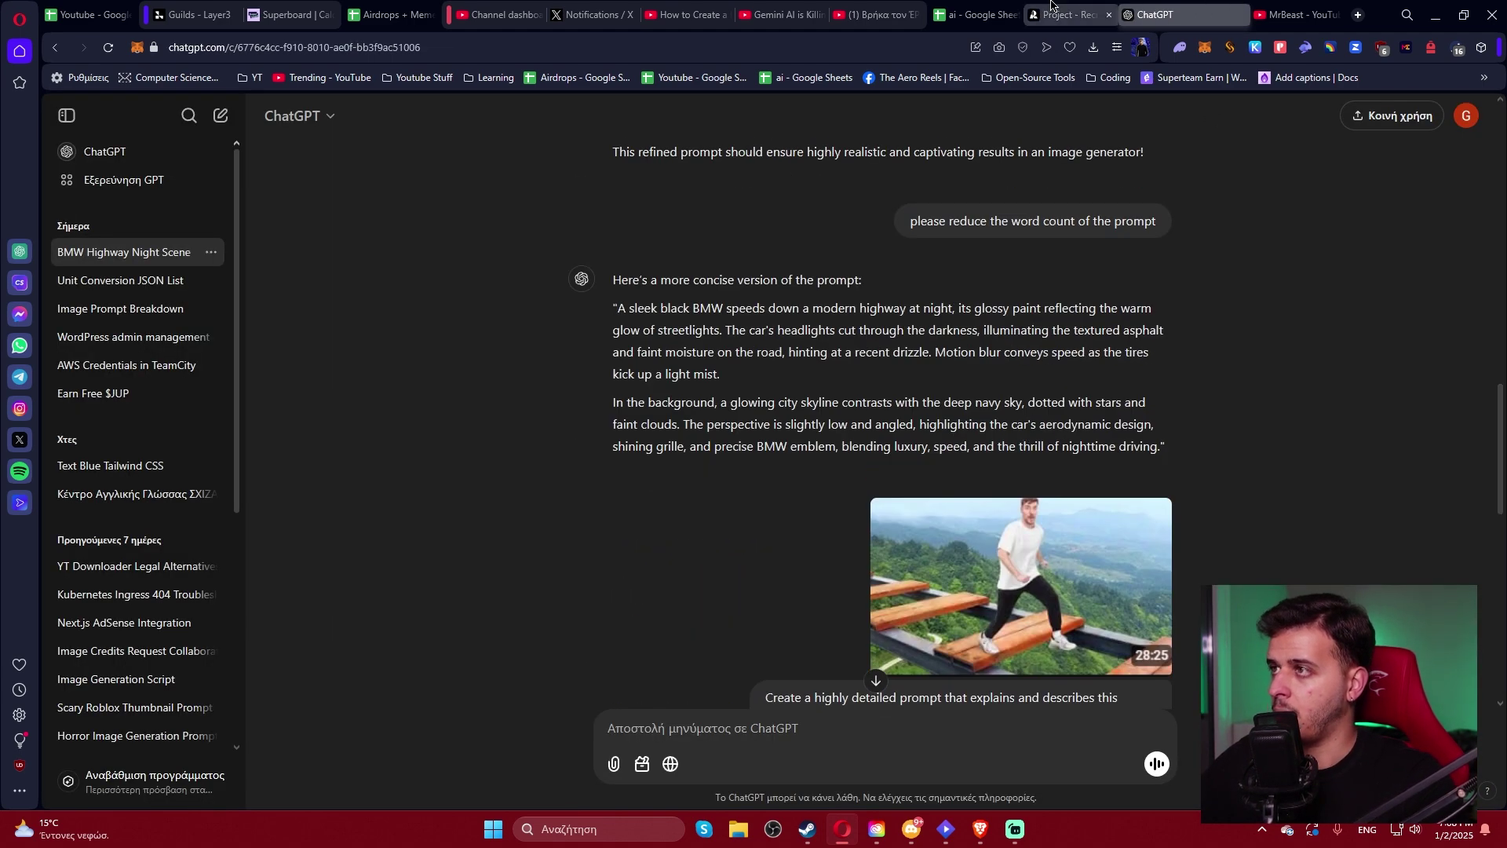
pyautogui.click(196, 492)
pyautogui.write('the sky is blue')
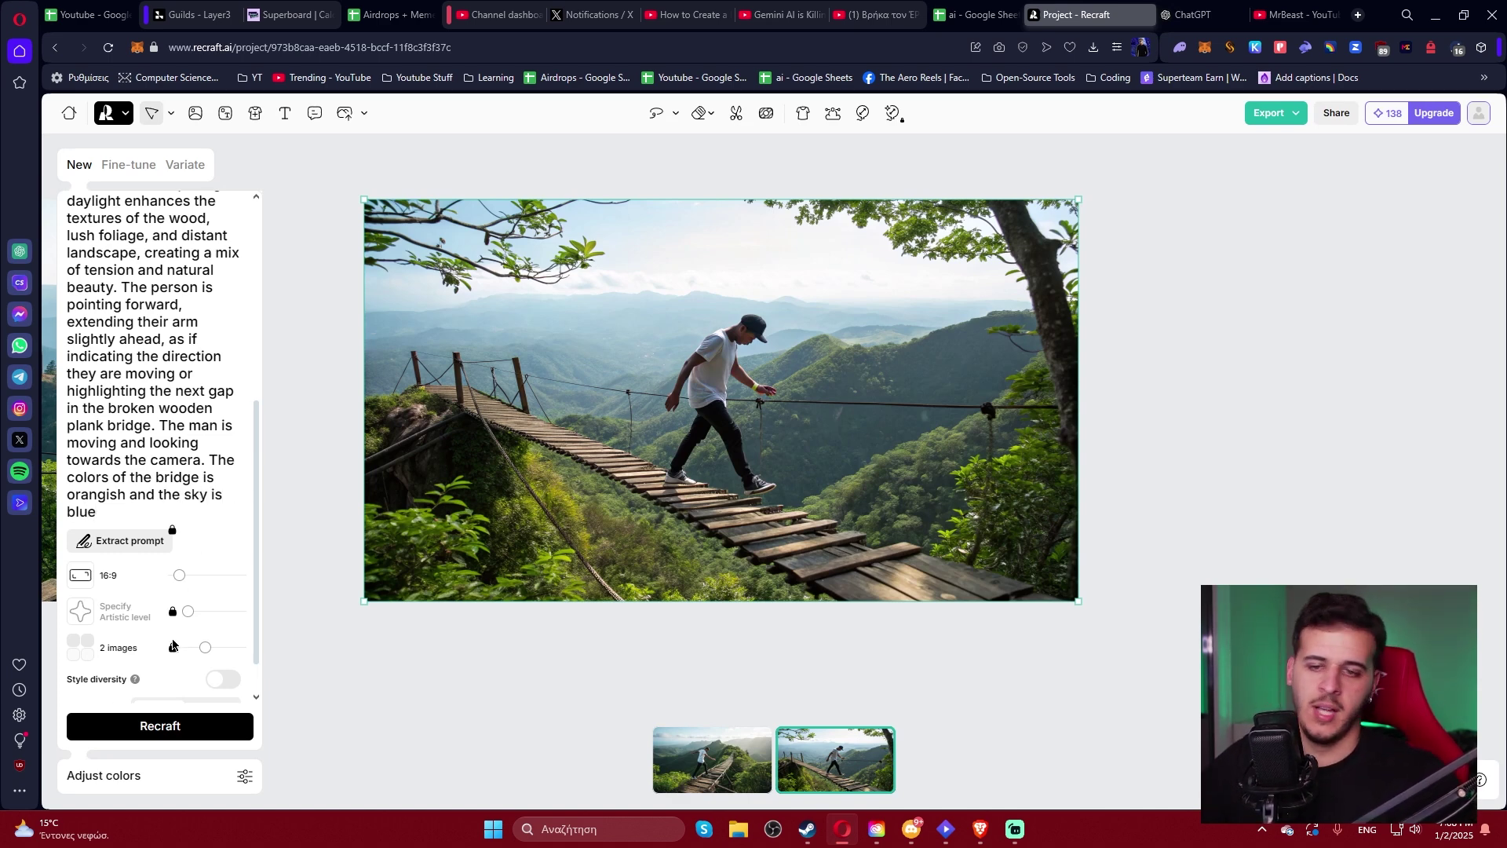
pyautogui.hotkey('ctrl', 'Return')
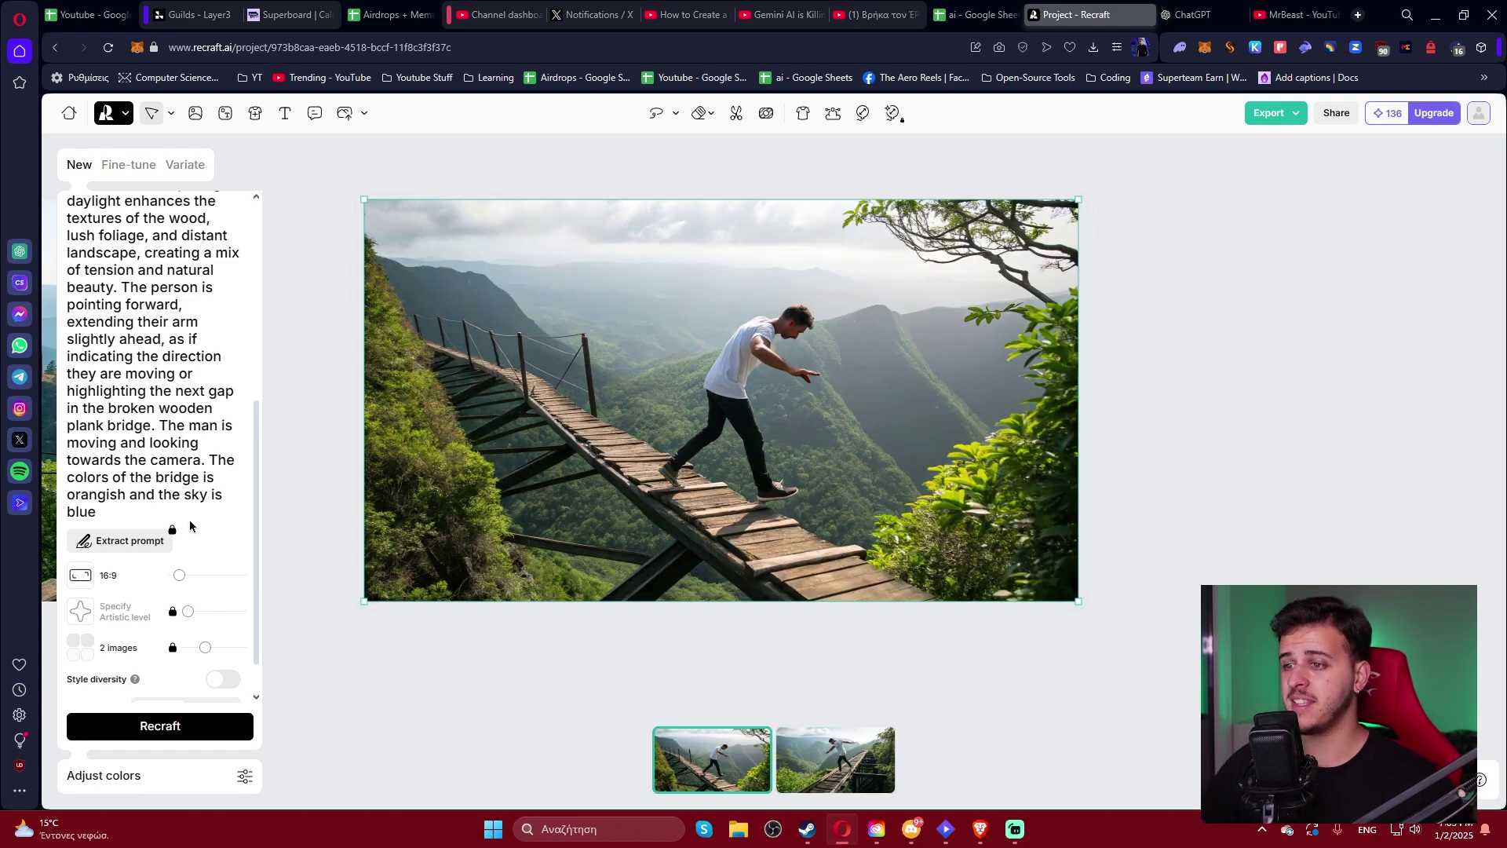
pyautogui.click(851, 748)
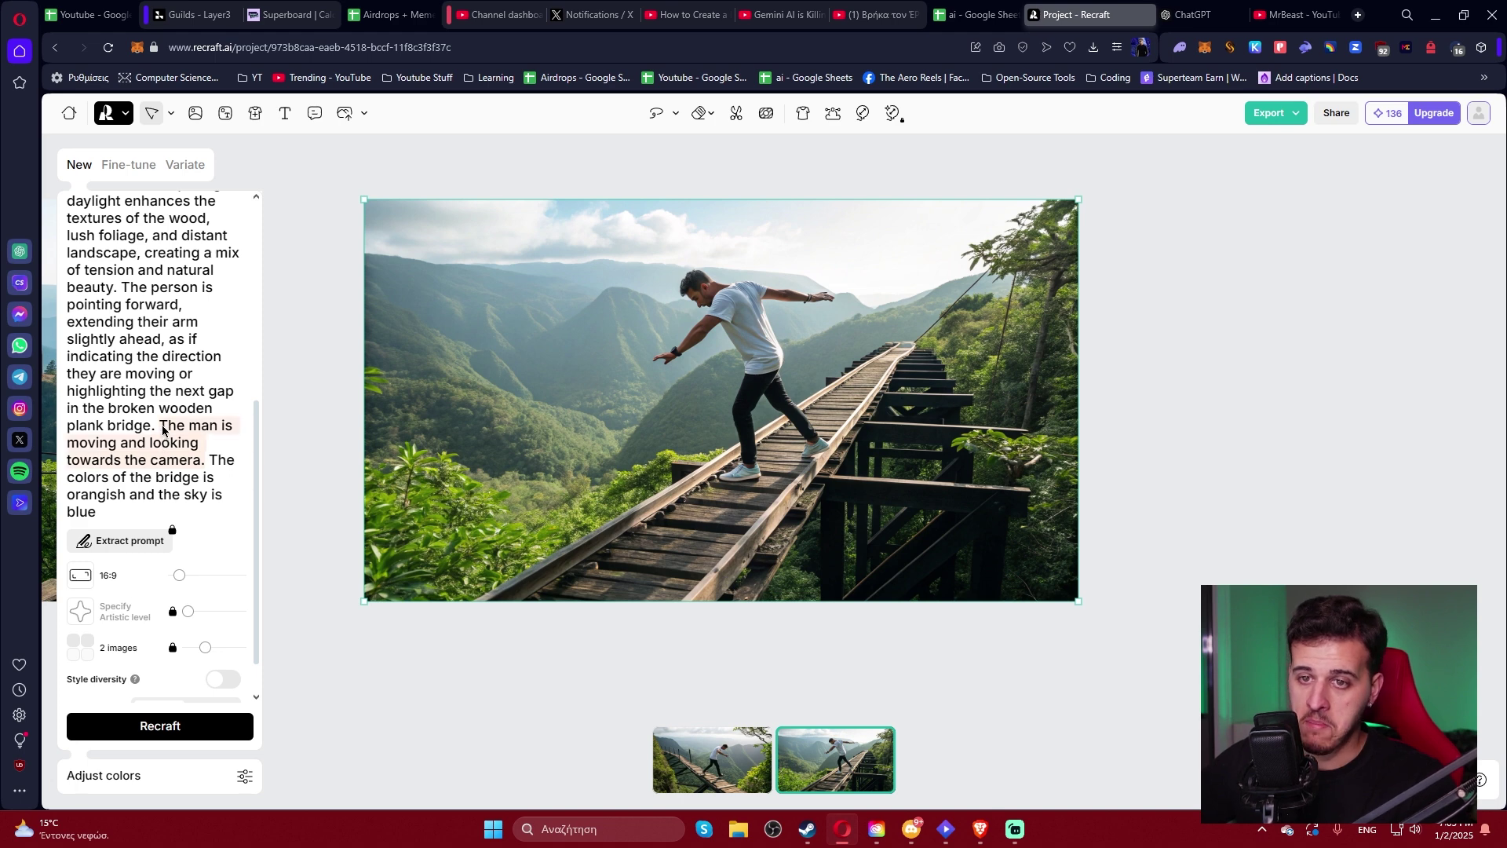
# End the prompt with a period, change the style to Recraft V3 Raw, regenerate the images and view the second variant.
pyautogui.moveTo(162, 425); pyautogui.dragTo(193, 465)
pyautogui.click(185, 516)
pyautogui.write('.')
pyautogui.moveTo(160, 426); pyautogui.dragTo(202, 463)
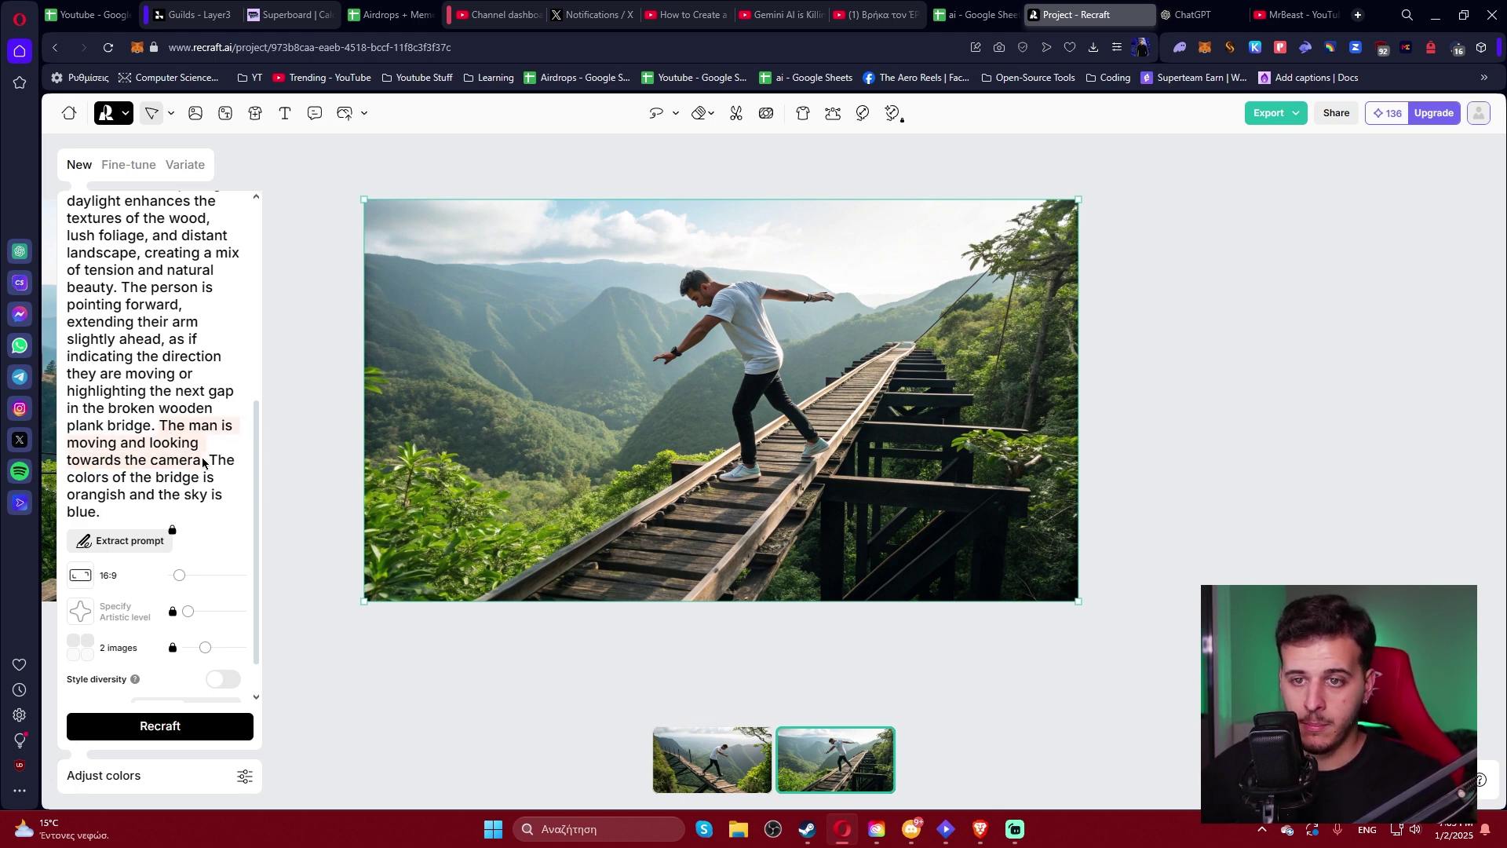
pyautogui.scroll(5, 186, 507)
pyautogui.click(125, 240)
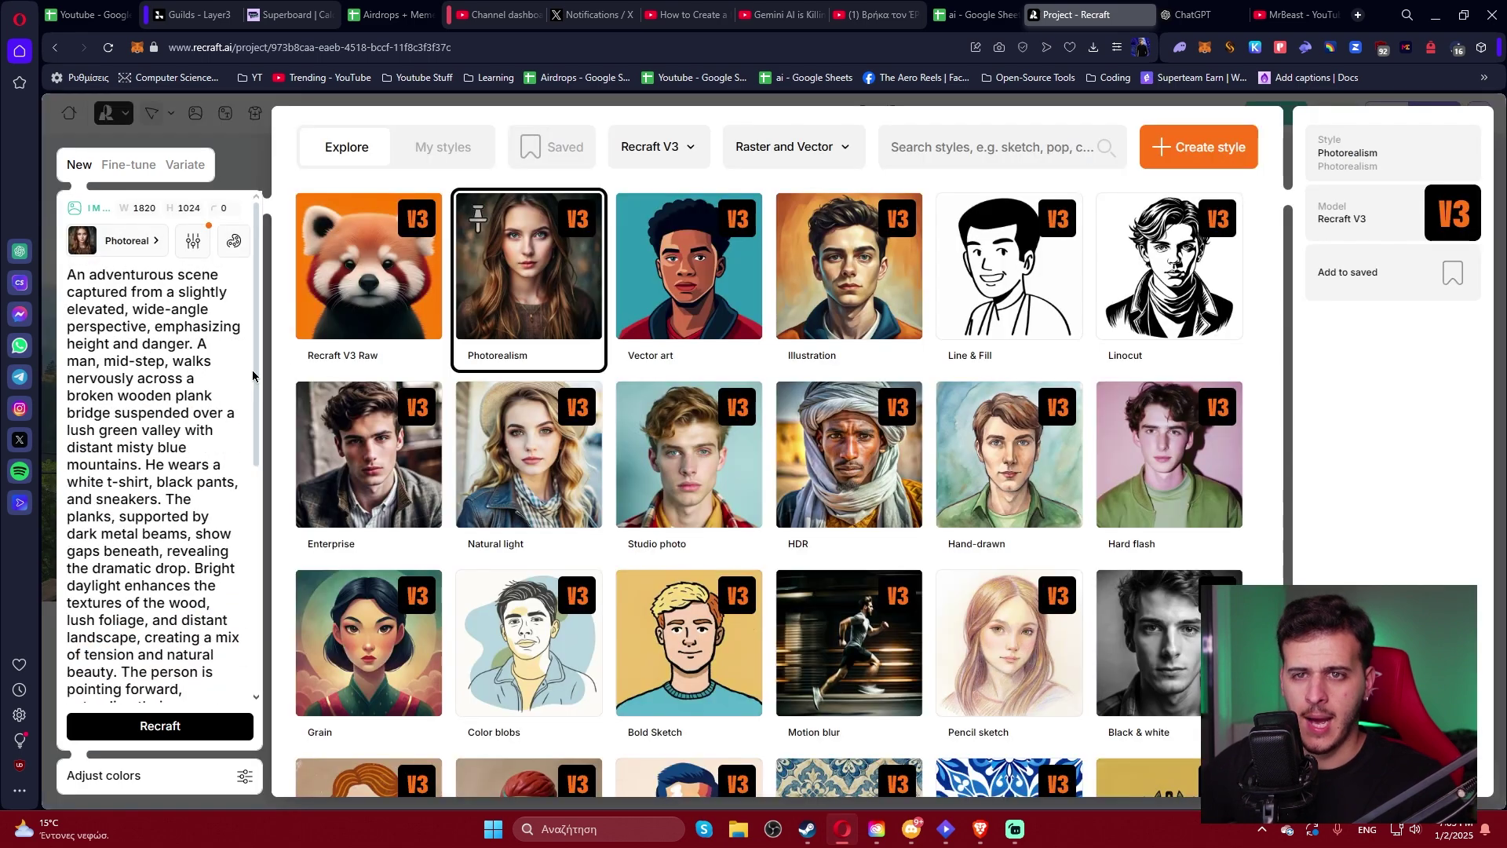
pyautogui.click(409, 318)
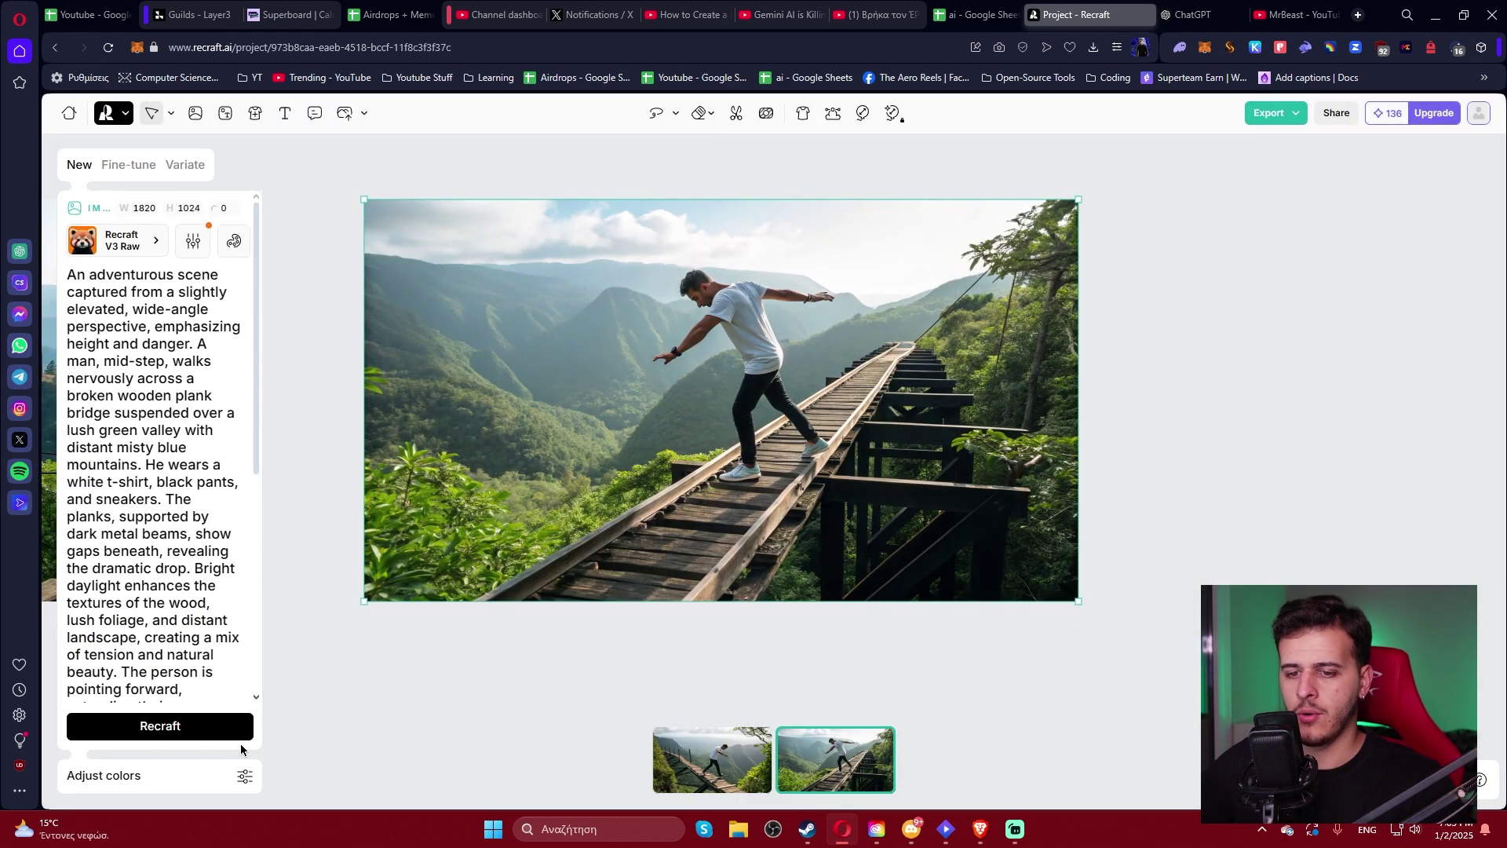
pyautogui.click(212, 738)
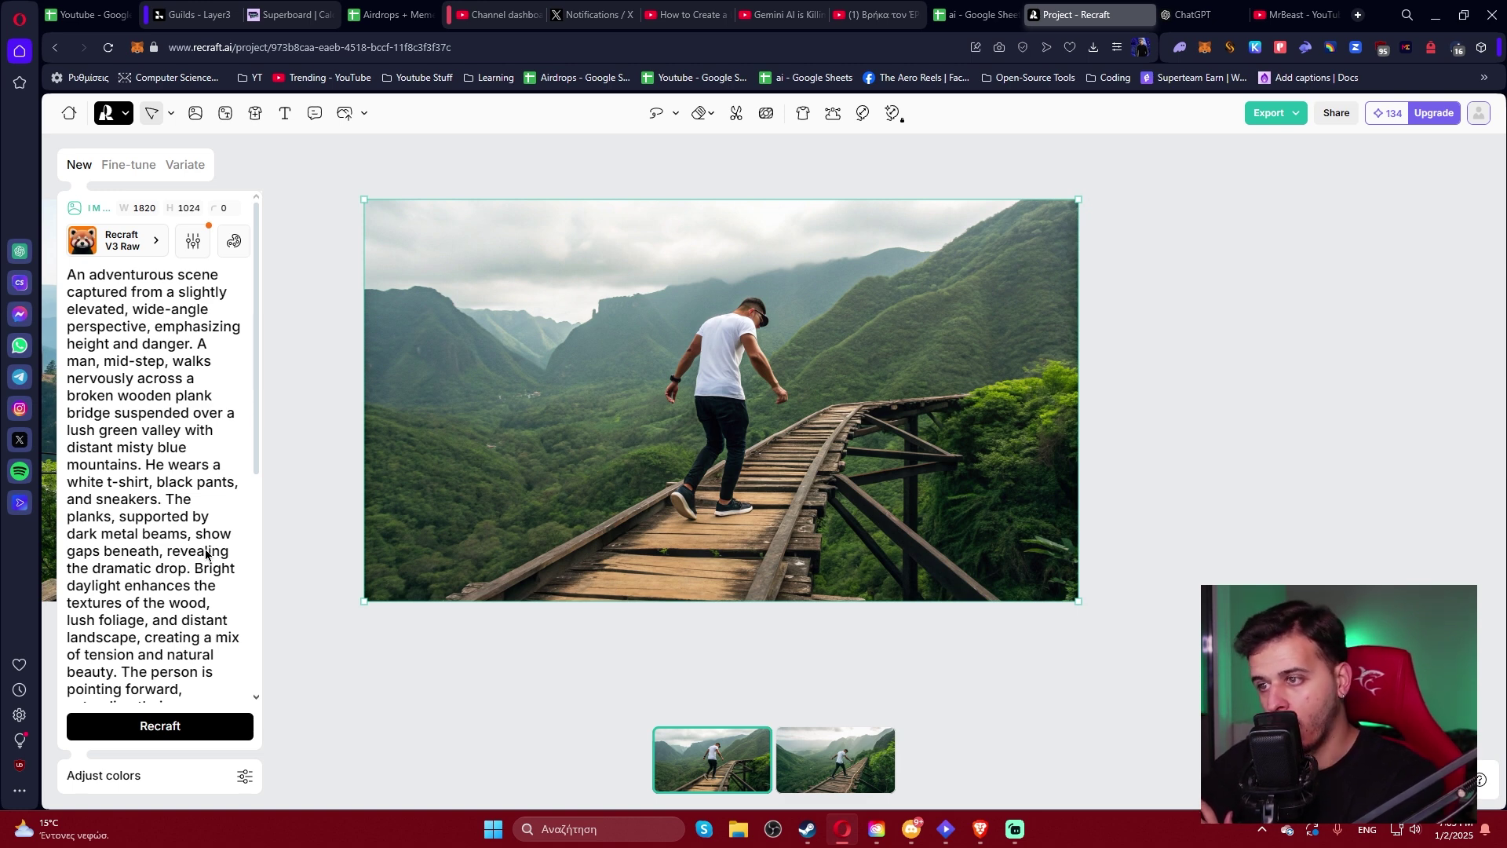
pyautogui.click(832, 785)
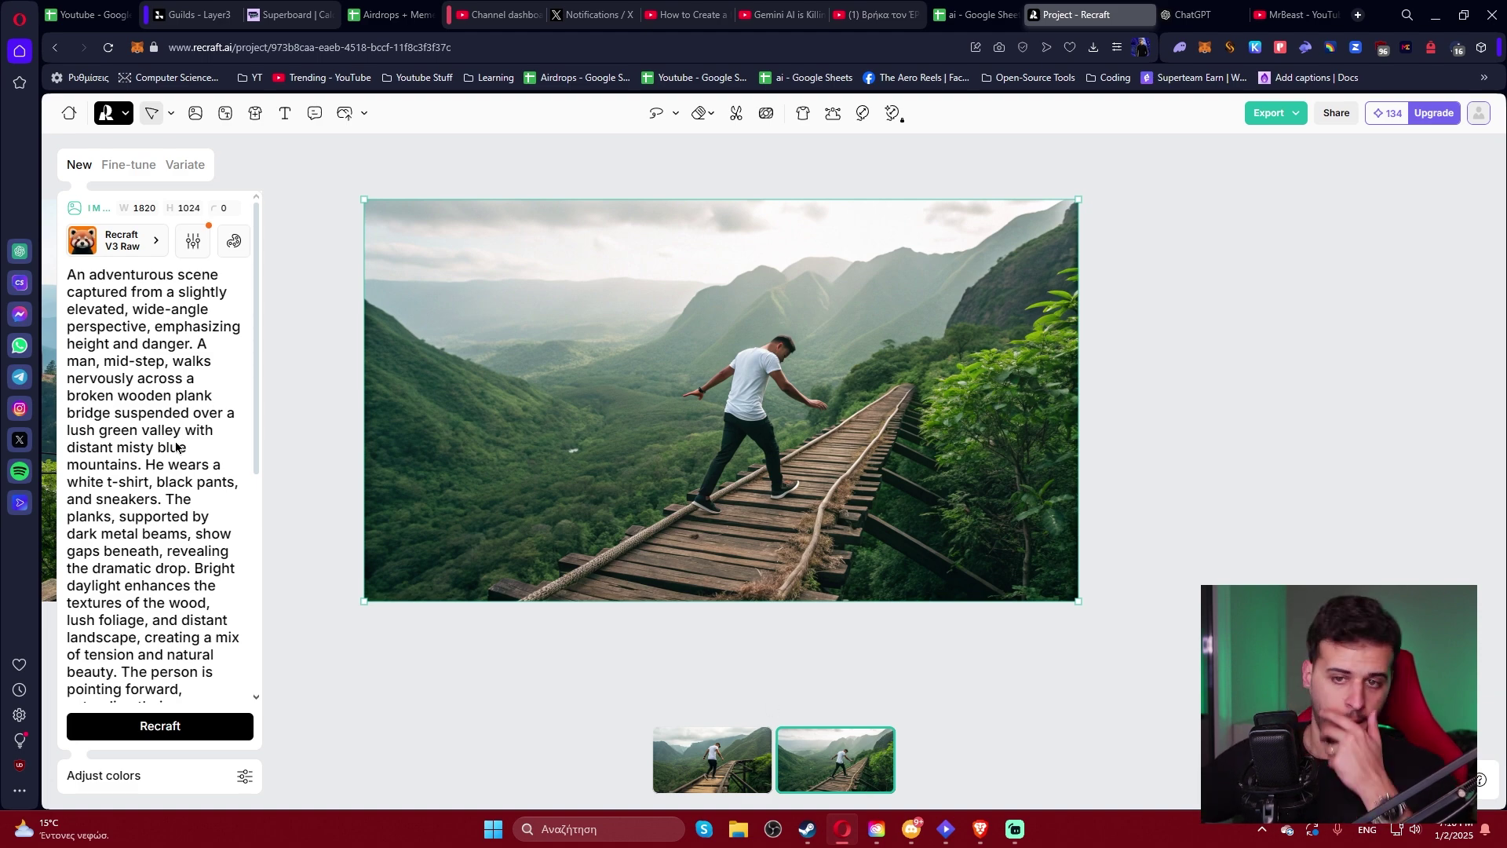
# Move "The man is moving and looking towards the camera" up to replace "The person is pointing forward" and remove the leftover period.
pyautogui.scroll(-4, 147, 387)
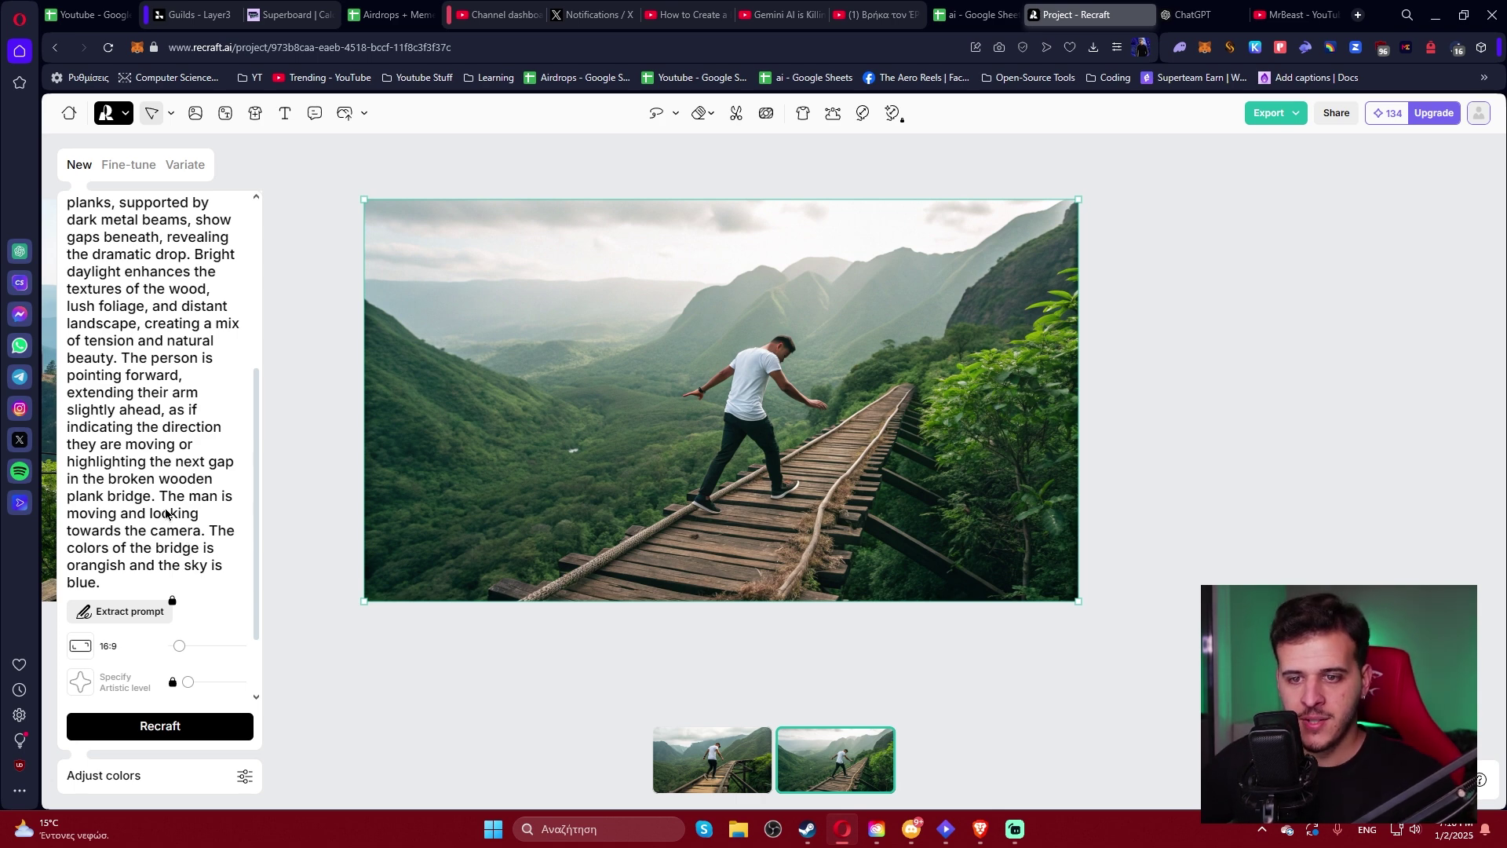
pyautogui.moveTo(159, 496); pyautogui.dragTo(221, 524)
pyautogui.hotkey('ctrl', 'c')
pyautogui.press('BackSpace')
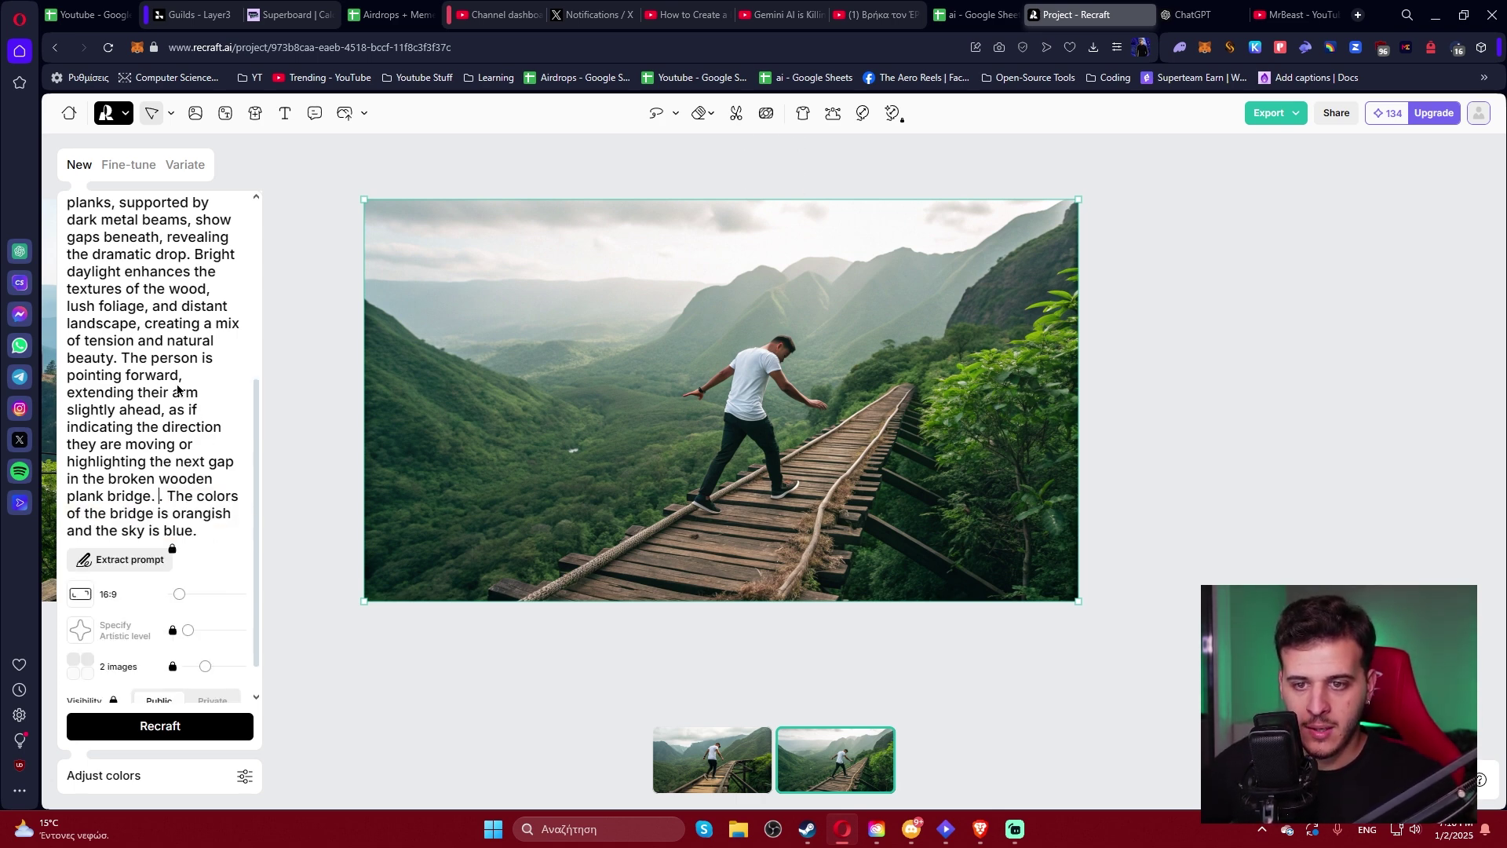
pyautogui.moveTo(123, 359); pyautogui.dragTo(179, 377)
pyautogui.hotkey('ctrl', 'v')
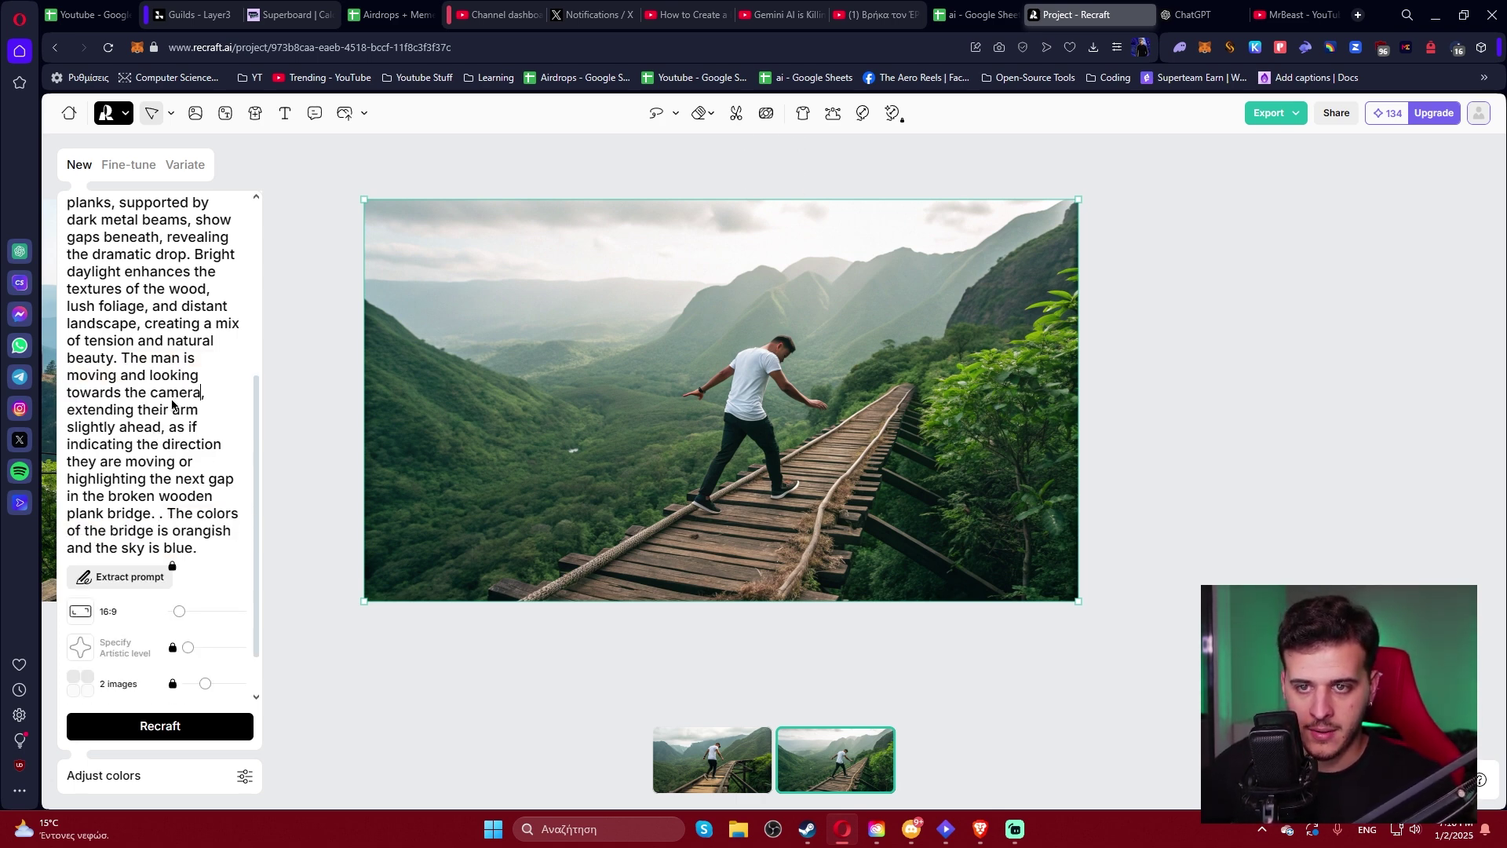
pyautogui.click(167, 515)
pyautogui.press('BackSpace')
pyautogui.press('BackSpace')
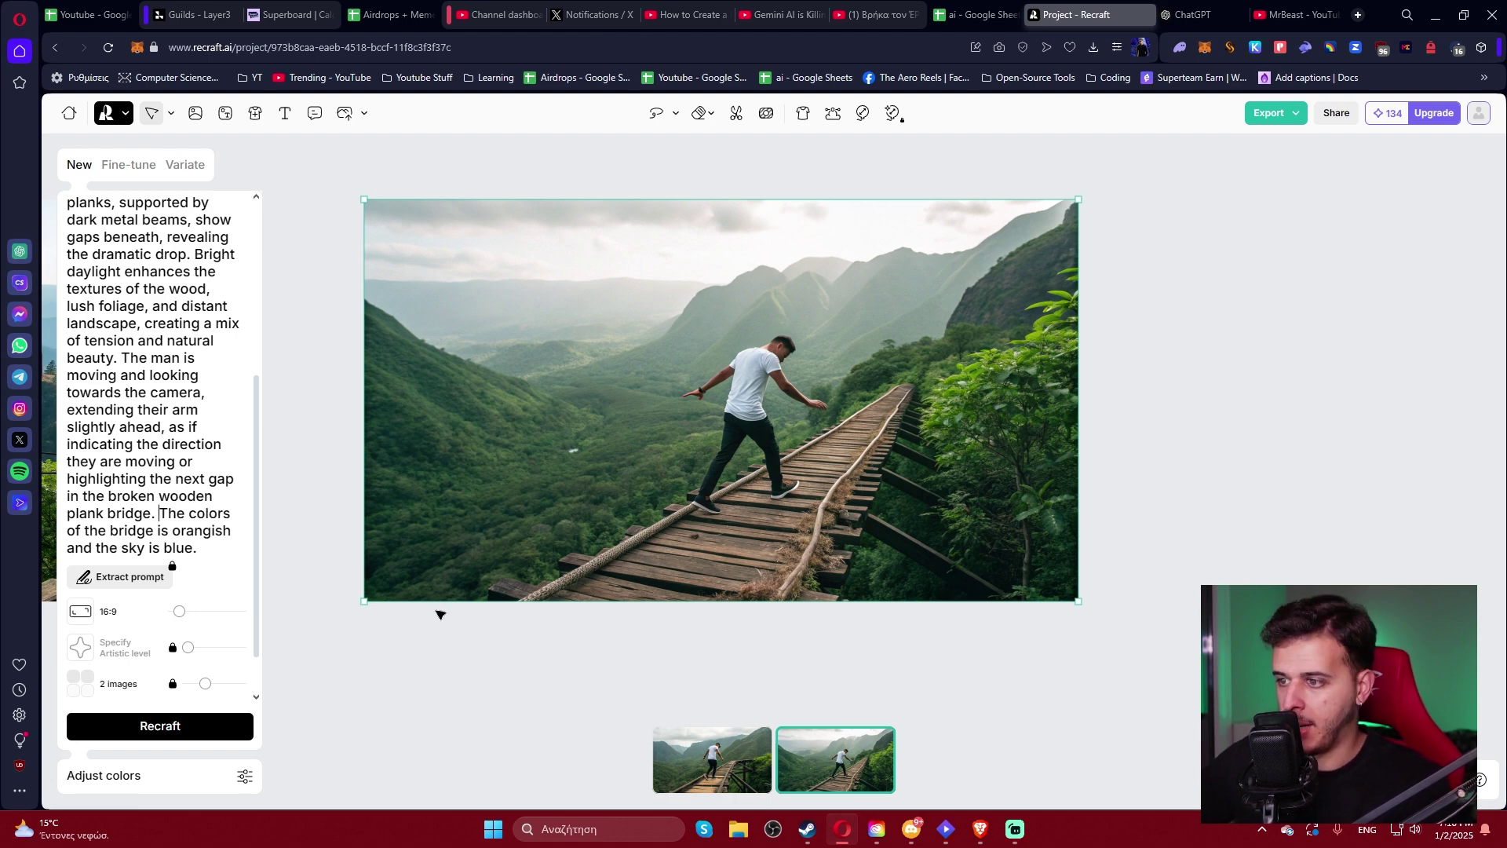
# Compare the two Recraft V3 Raw bridge variants, then regenerate the images with the rearranged prompt.
pyautogui.click(717, 758)
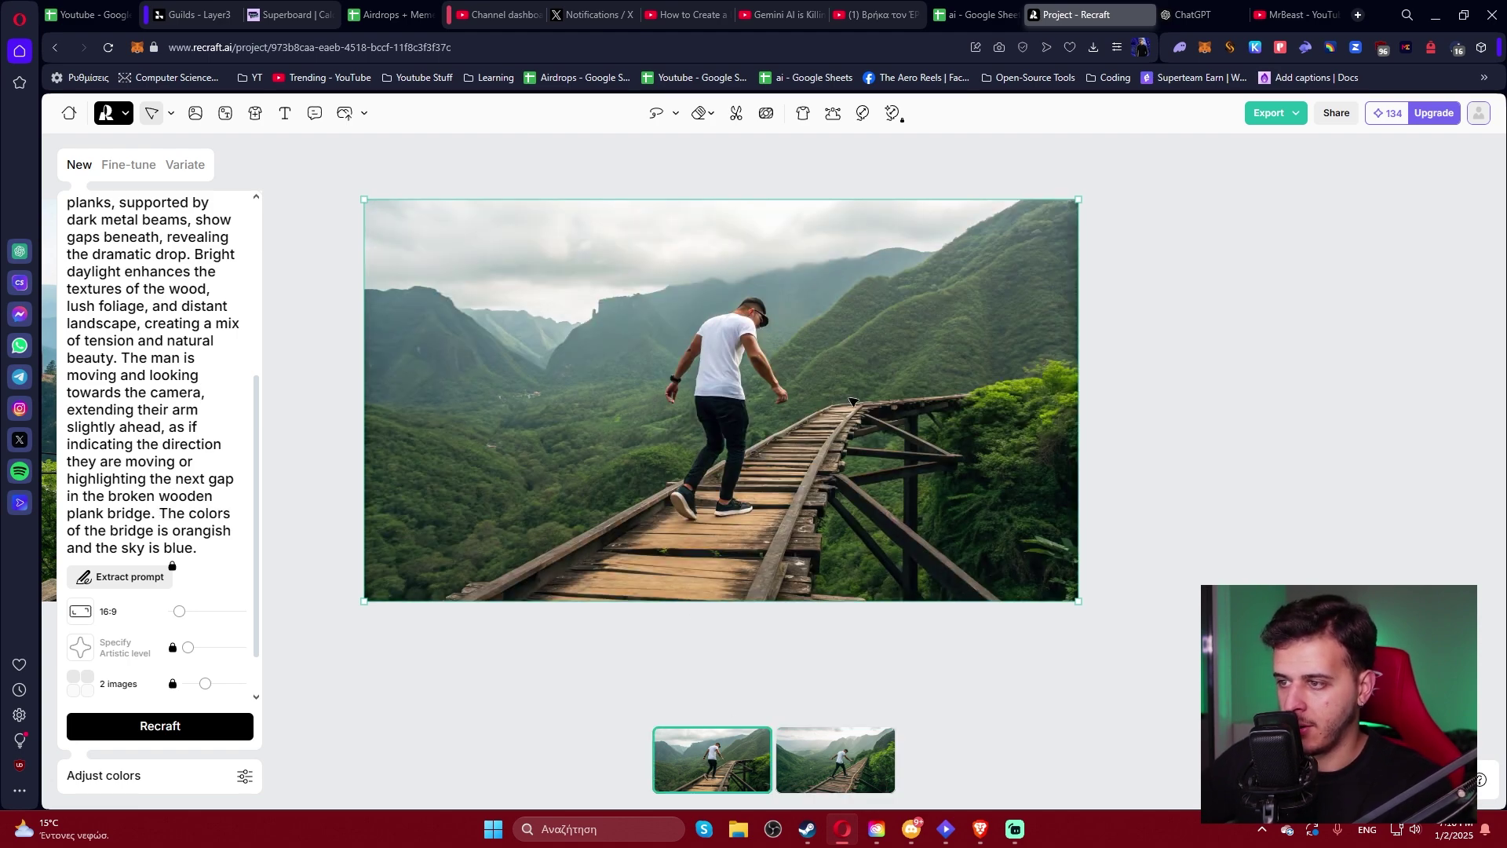
pyautogui.click(833, 752)
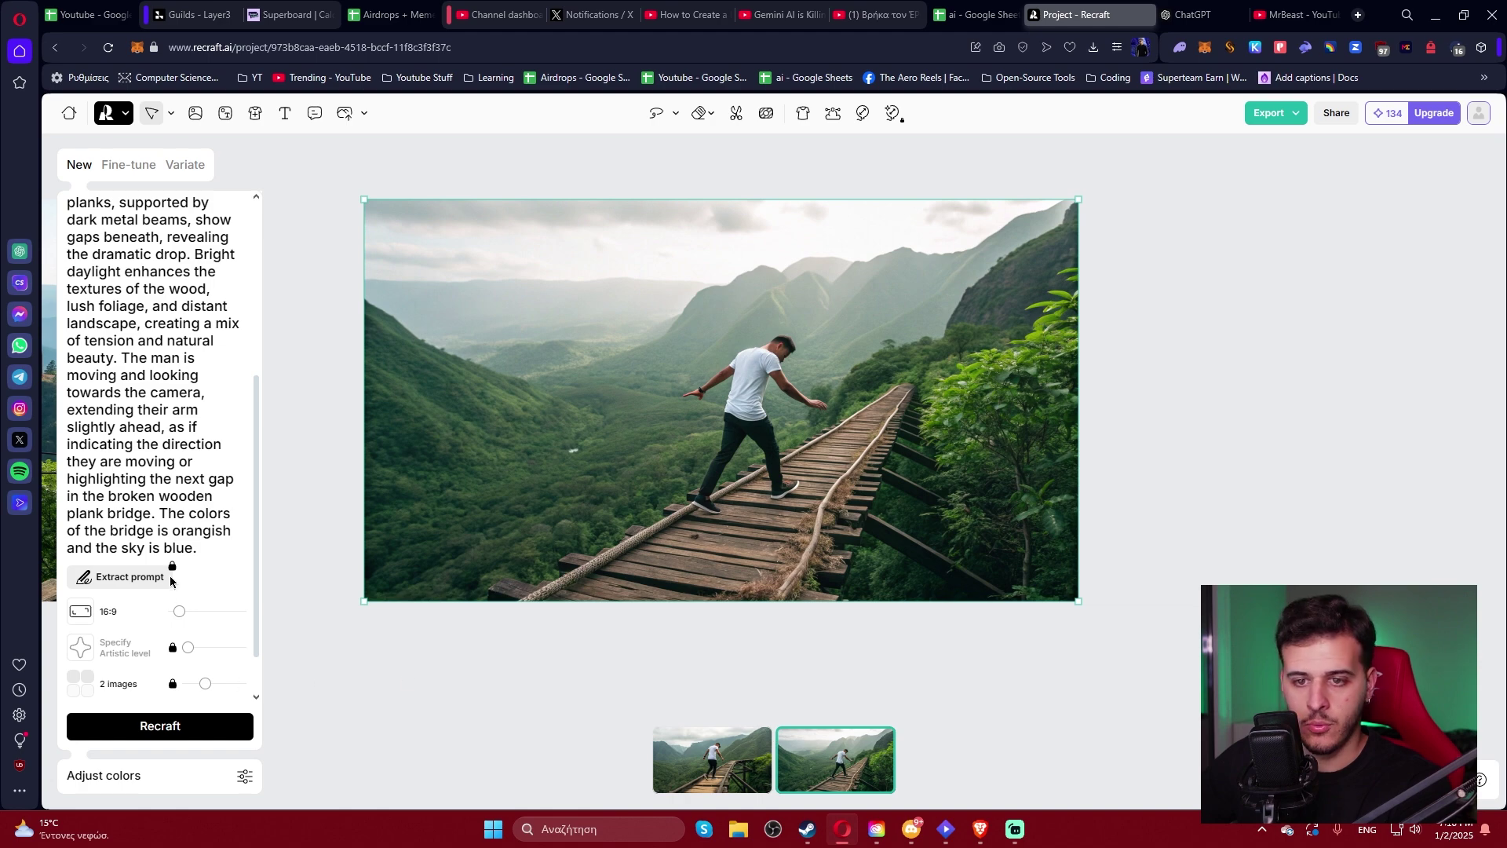
pyautogui.click(712, 779)
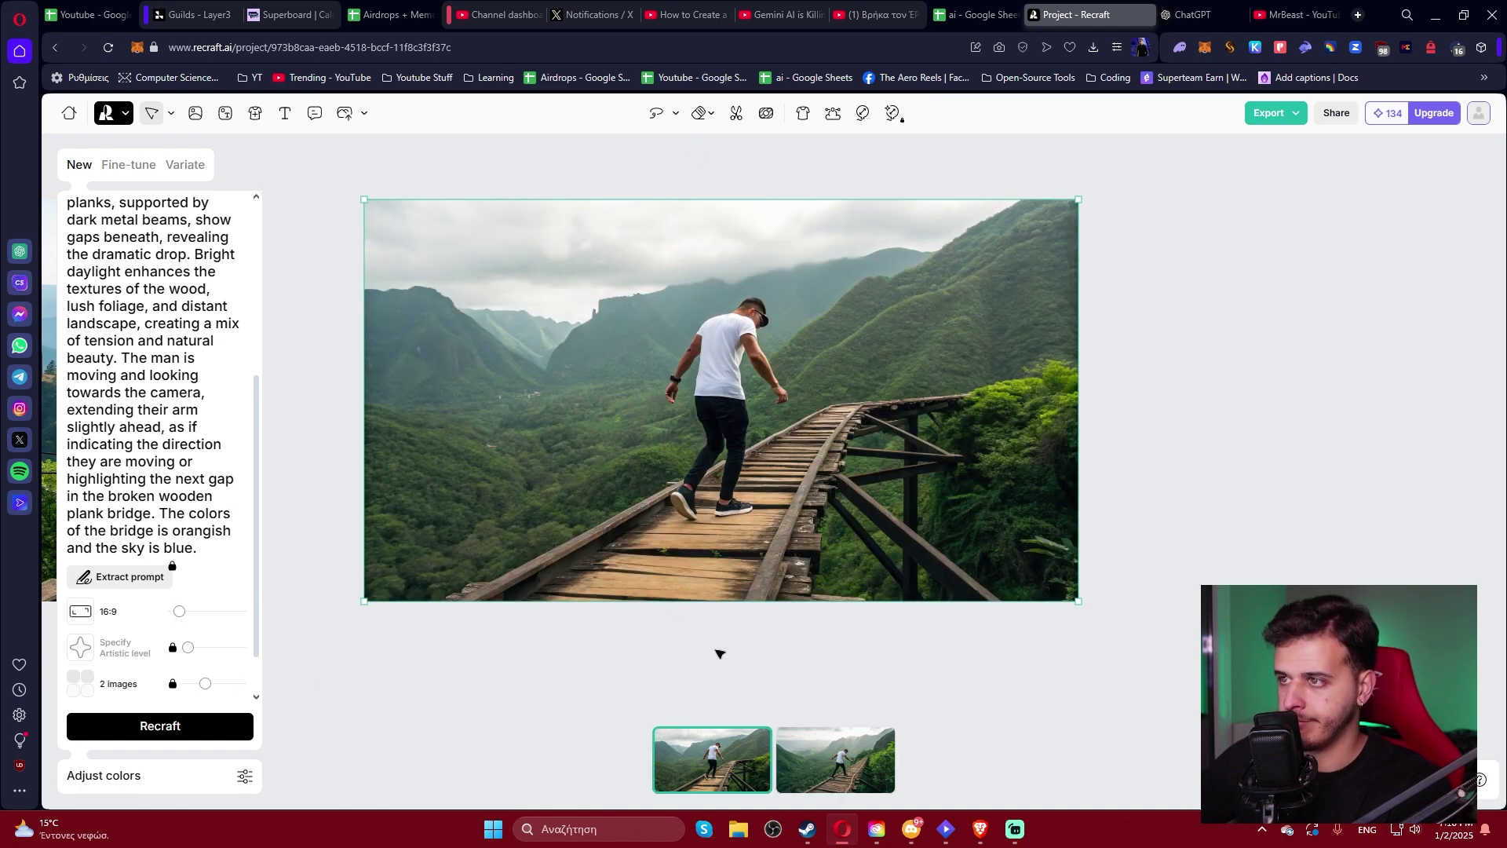
pyautogui.click(173, 731)
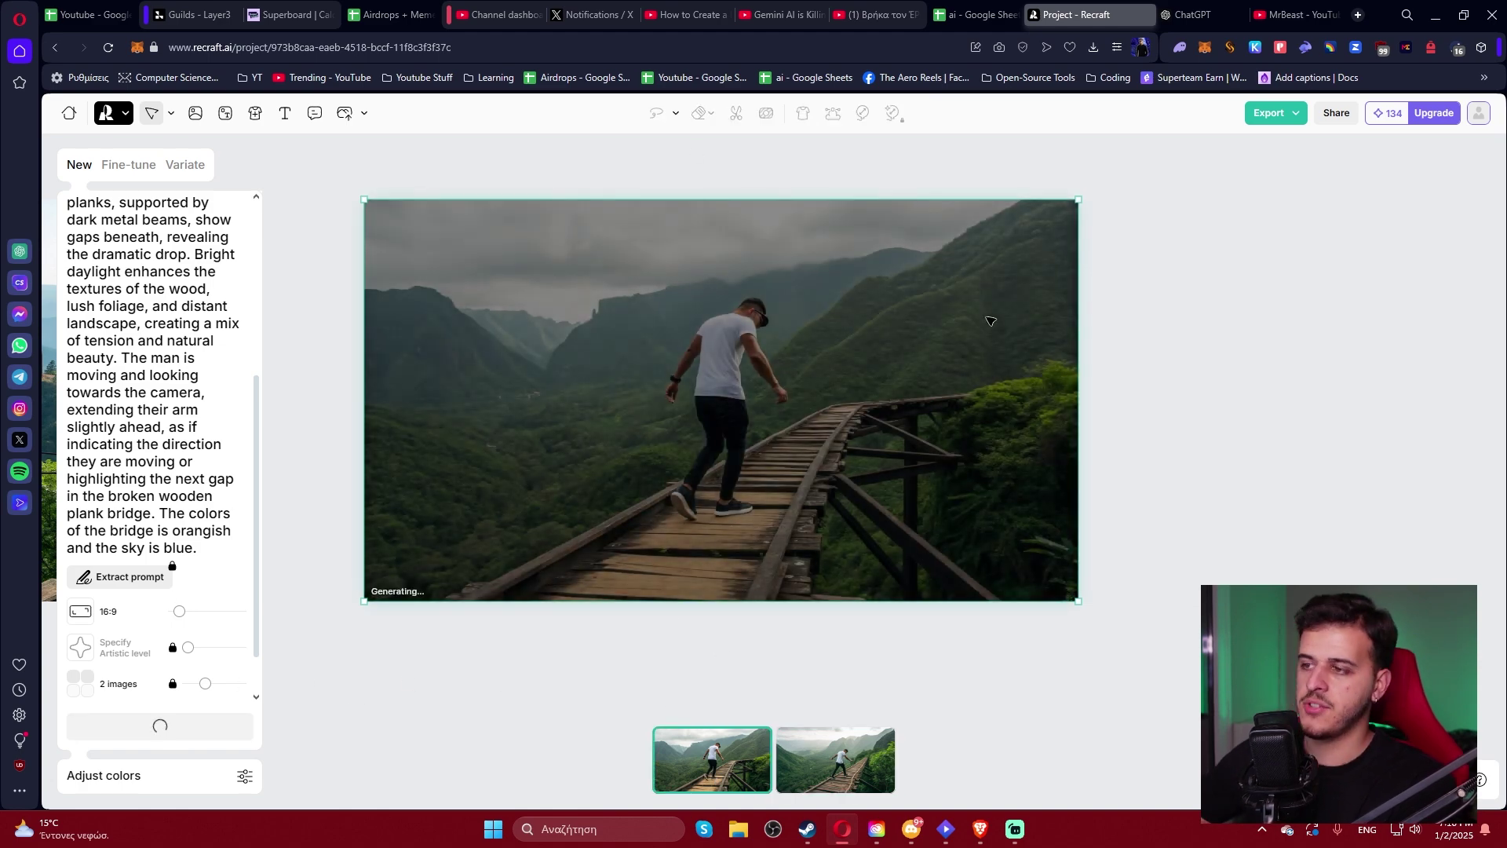
# Switch to YouTube, search for "recraft ai tutorial" and look through the resulting video thumbnails.
pyautogui.click(1288, 15)
pyautogui.click(620, 122)
pyautogui.write('reac')
pyautogui.press('BackSpace')
pyautogui.press('BackSpace')
pyautogui.write('craft ')
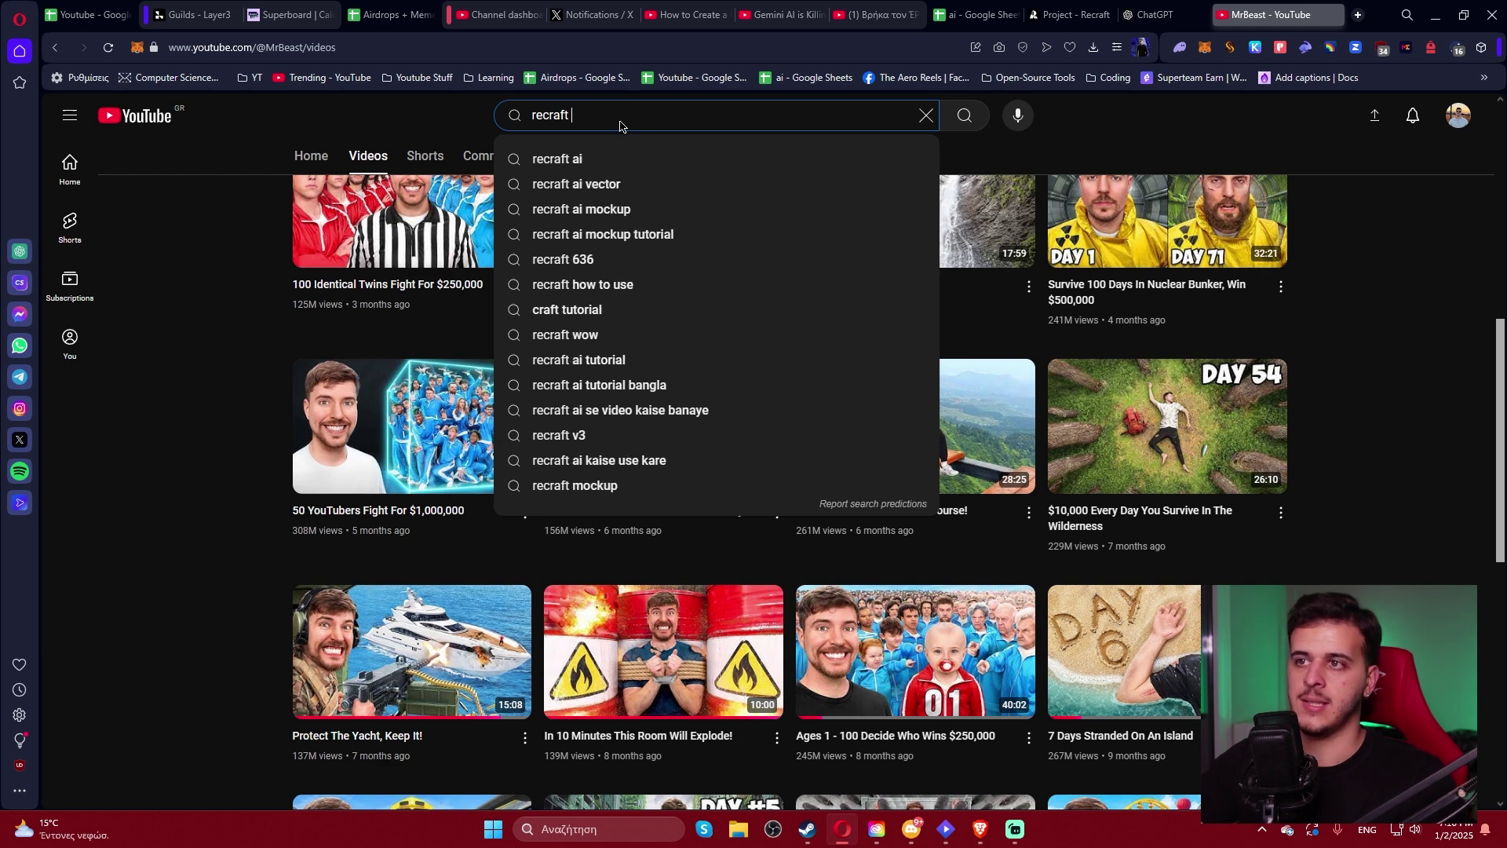
pyautogui.write('ai tutorial')
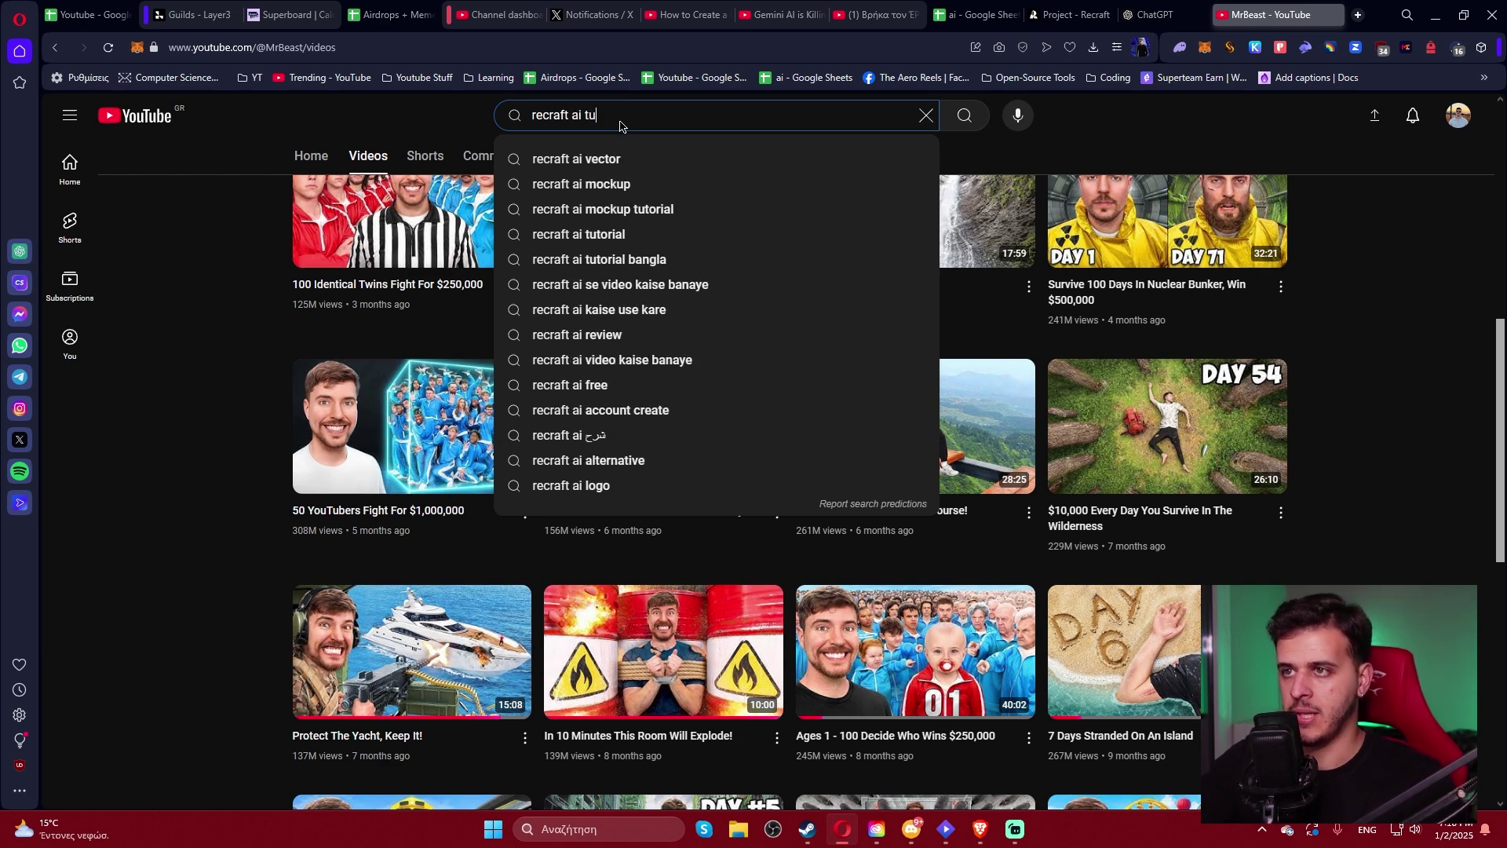
pyautogui.press('Return')
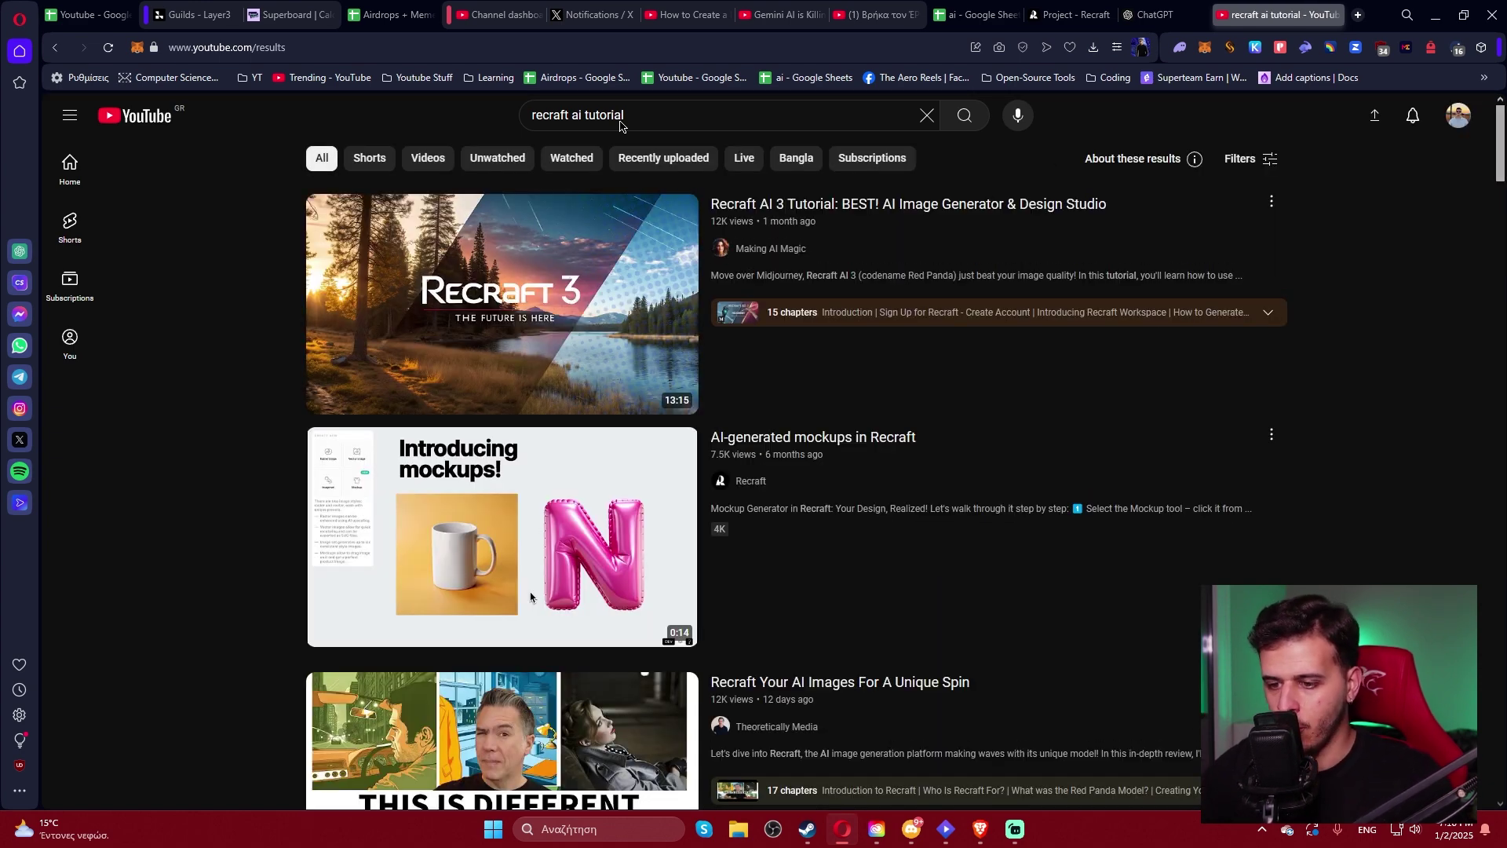
pyautogui.scroll(-18, 620, 126)
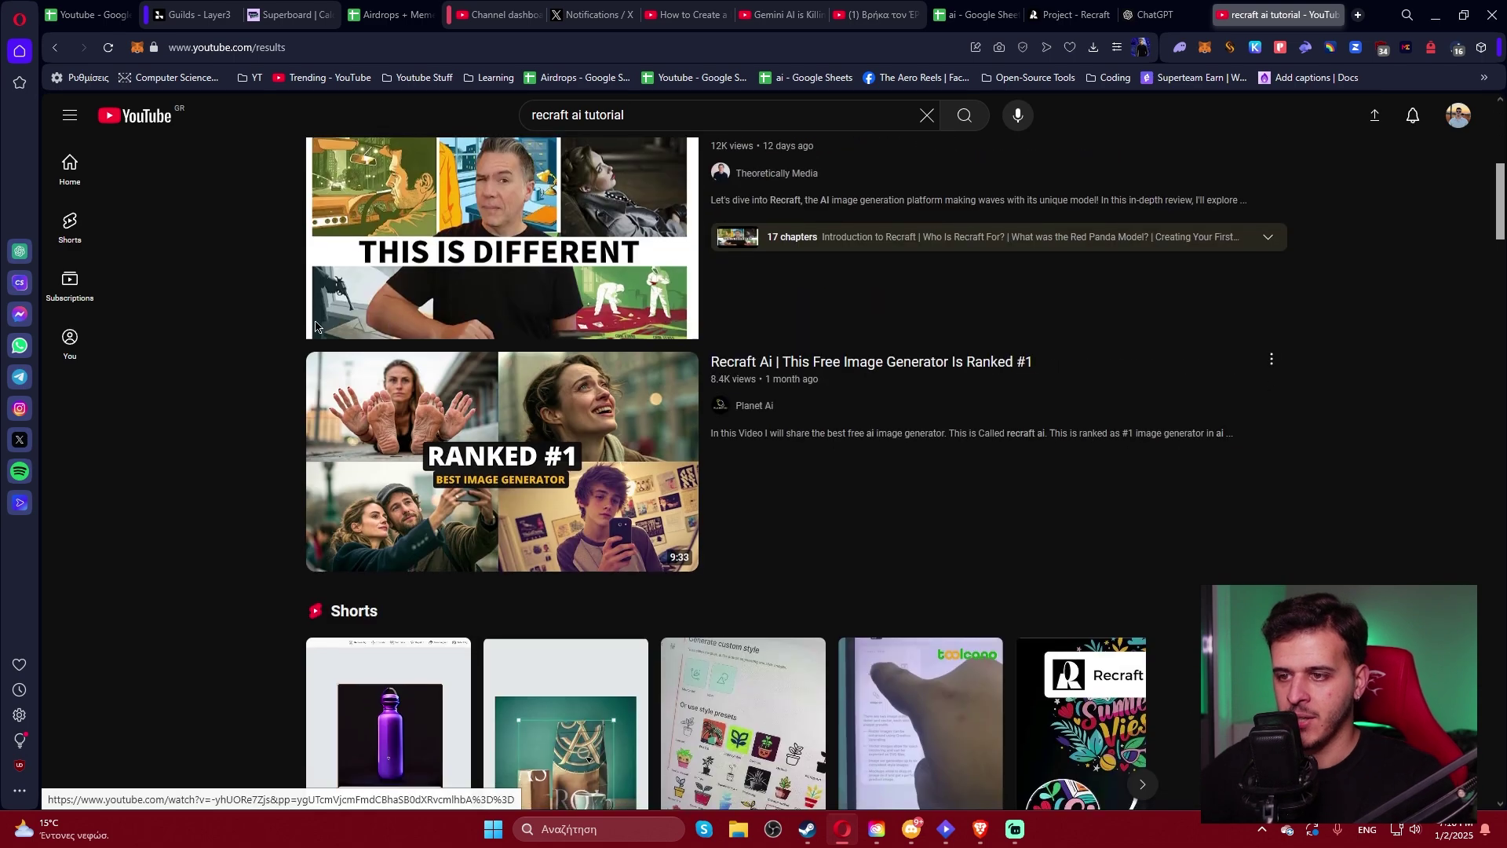
# Search YouTube for "best ai image generator" and browse the results for a thumbnail to recreate.
pyautogui.moveTo(647, 119); pyautogui.dragTo(462, 118)
pyautogui.write('besdt')
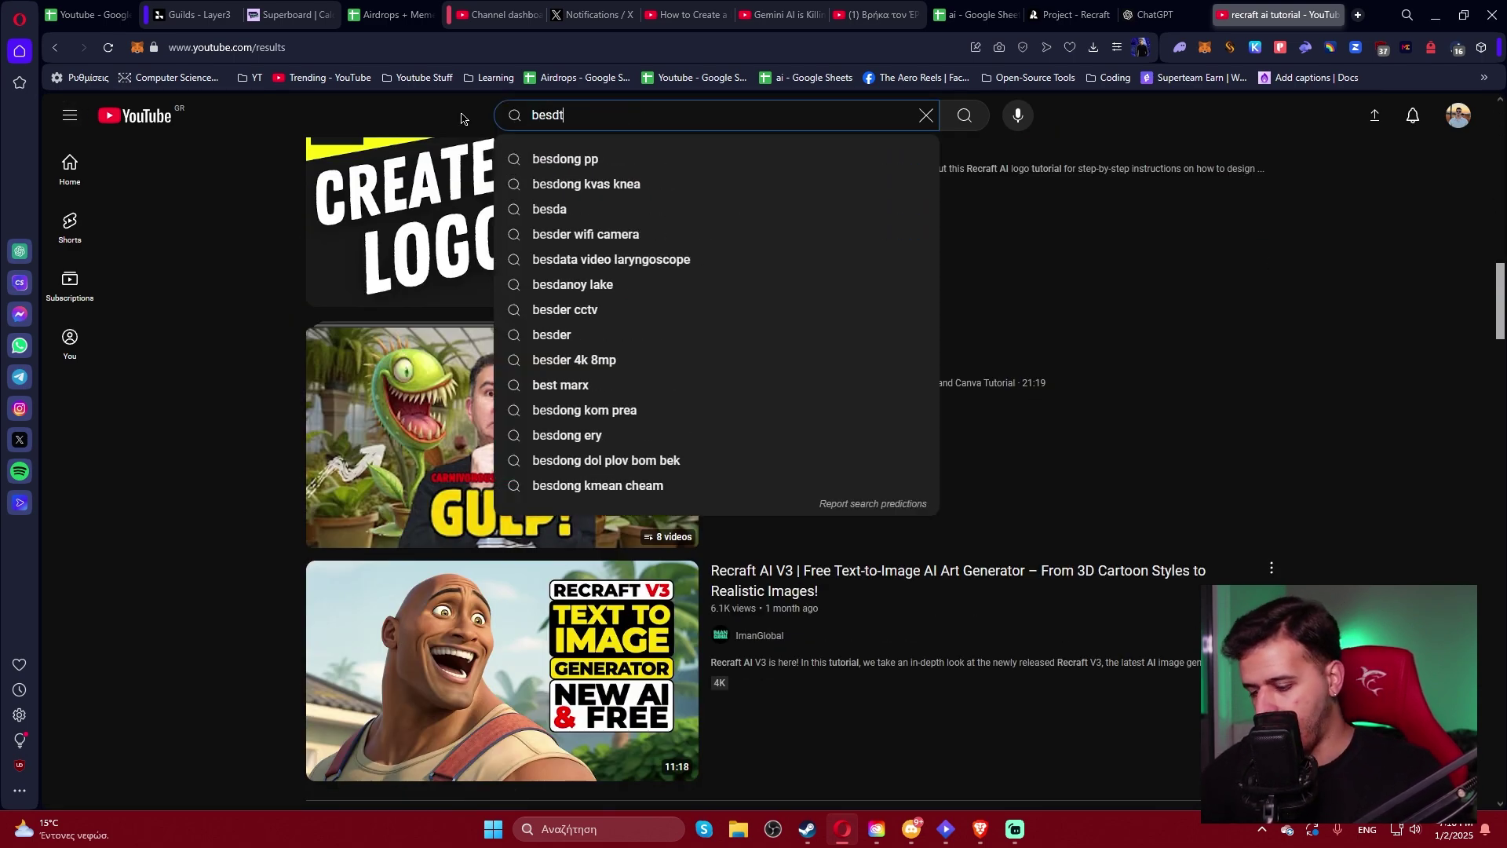
pyautogui.write(' ai image')
pyautogui.press('Down')
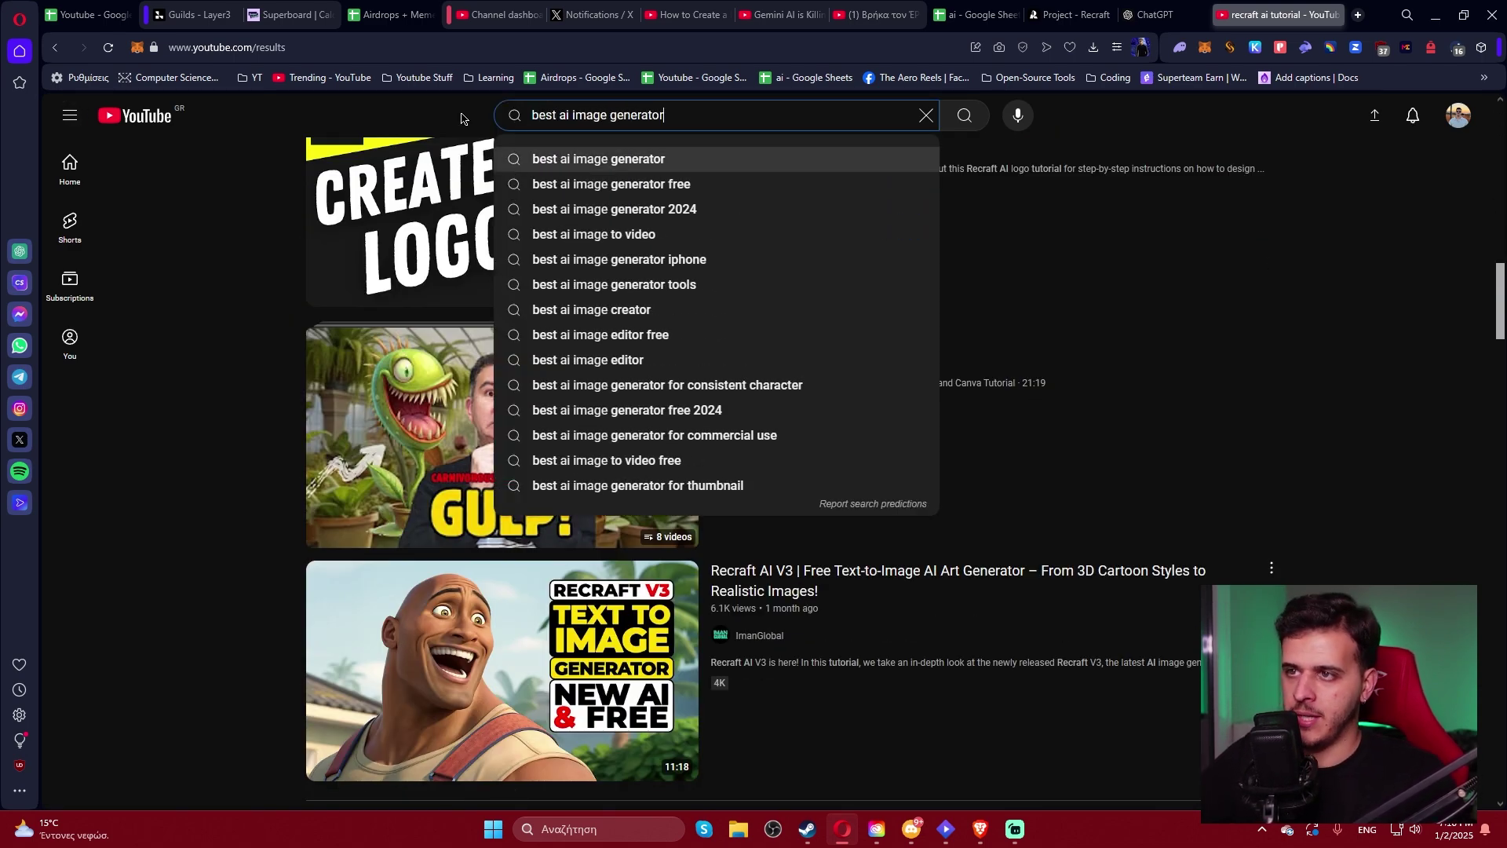
pyautogui.press('Return')
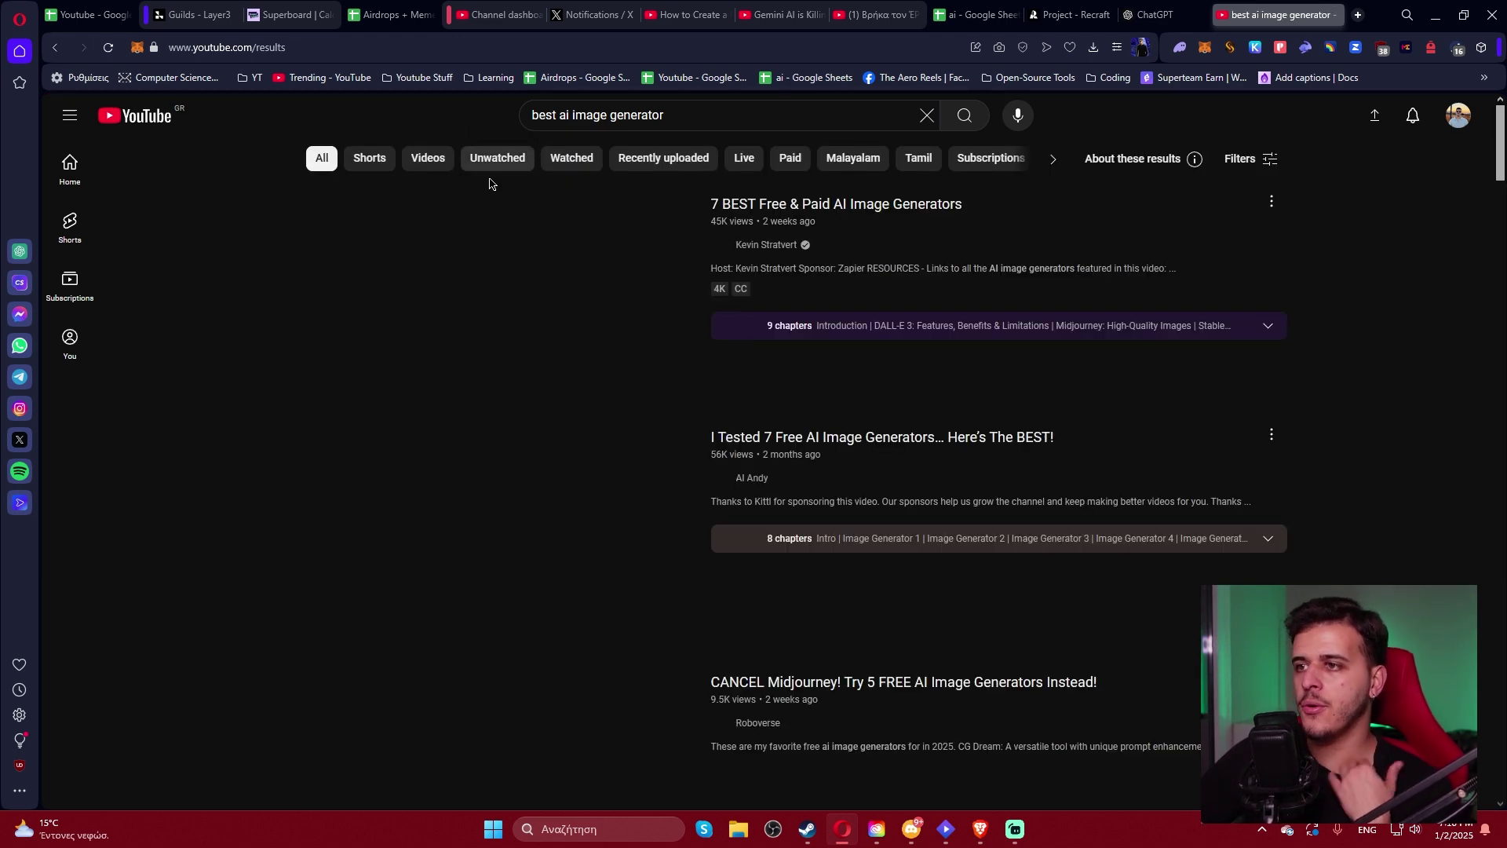
pyautogui.scroll(-5, 245, 323)
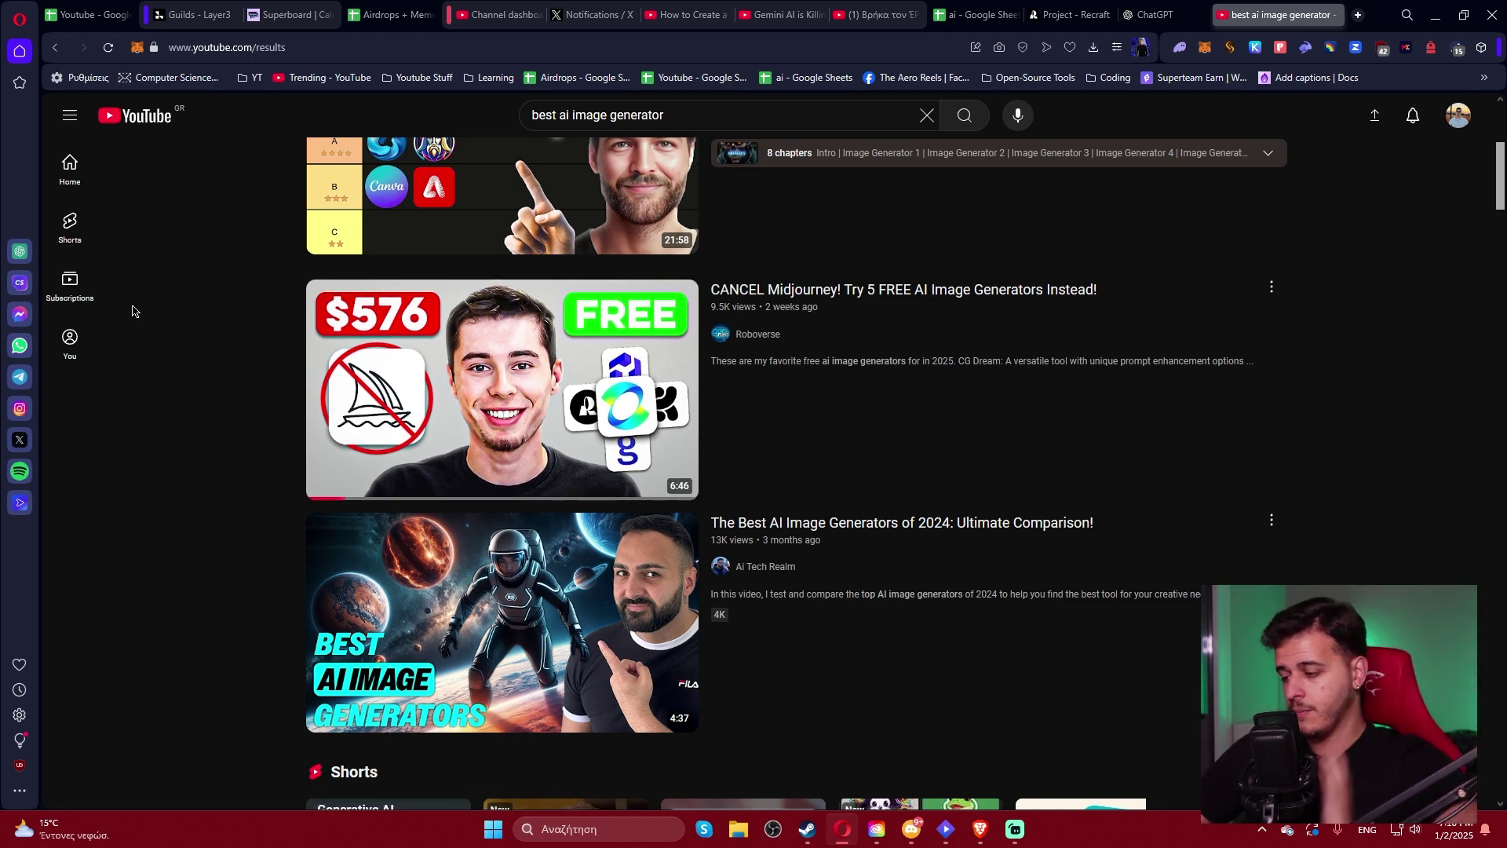
# Capture a screenshot of the "CANCEL Midjourney!" video thumbnail and return to the end of the ChatGPT conversation.
pyautogui.press('super+shift+s')
pyautogui.moveTo(309, 285); pyautogui.dragTo(702, 504)
pyautogui.hotkey('ctrl', 'Tab')
pyautogui.scroll(-12, 924, 598)
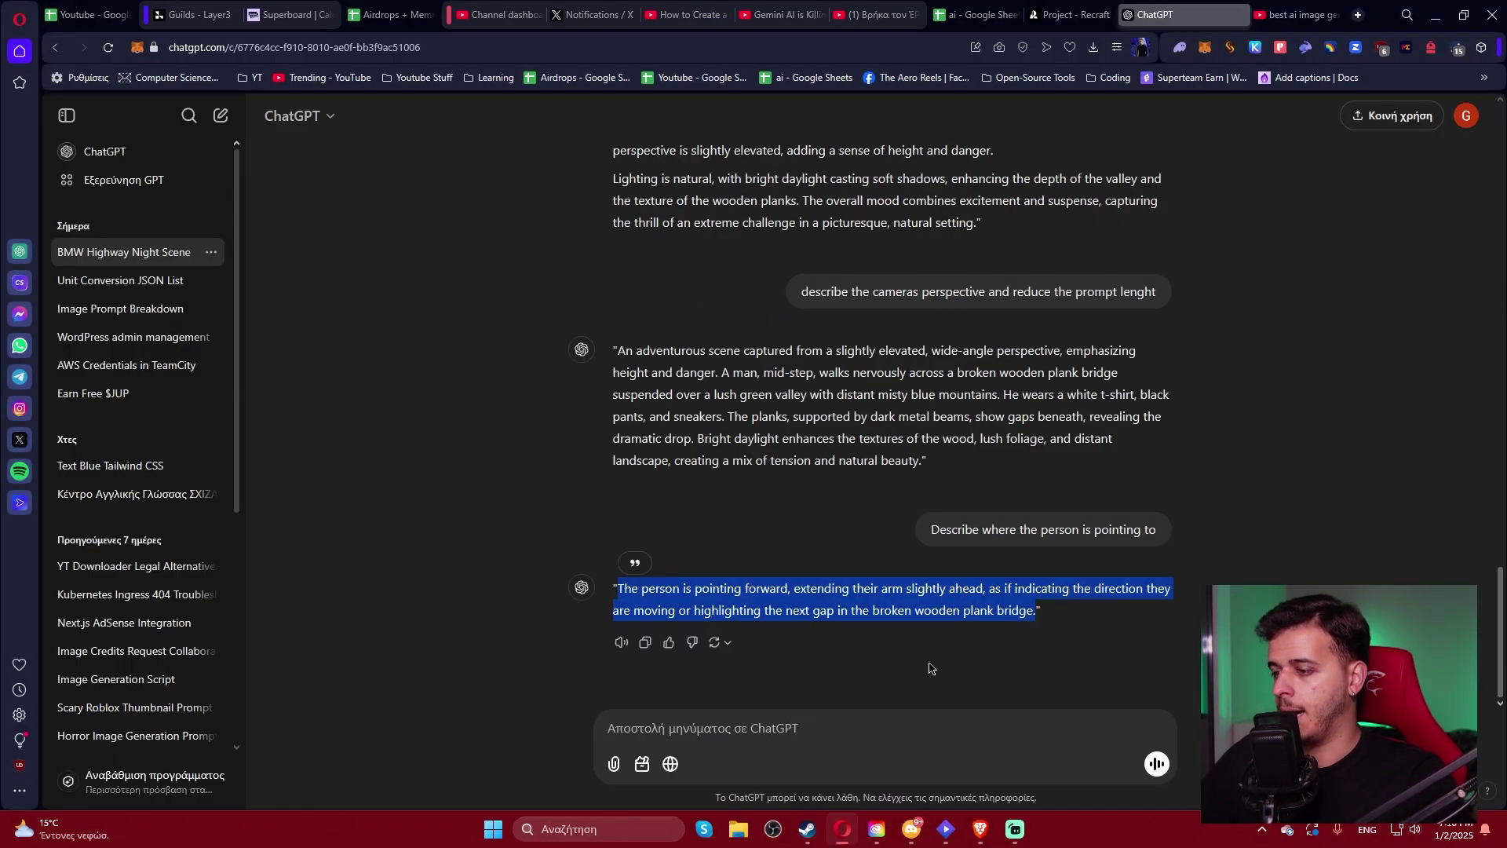
# Compose the ChatGPT message "Give me a detailed prompt to create similar image" and attach the captured thumbnail screenshot.
pyautogui.click(890, 738)
pyautogui.write('Give me a de')
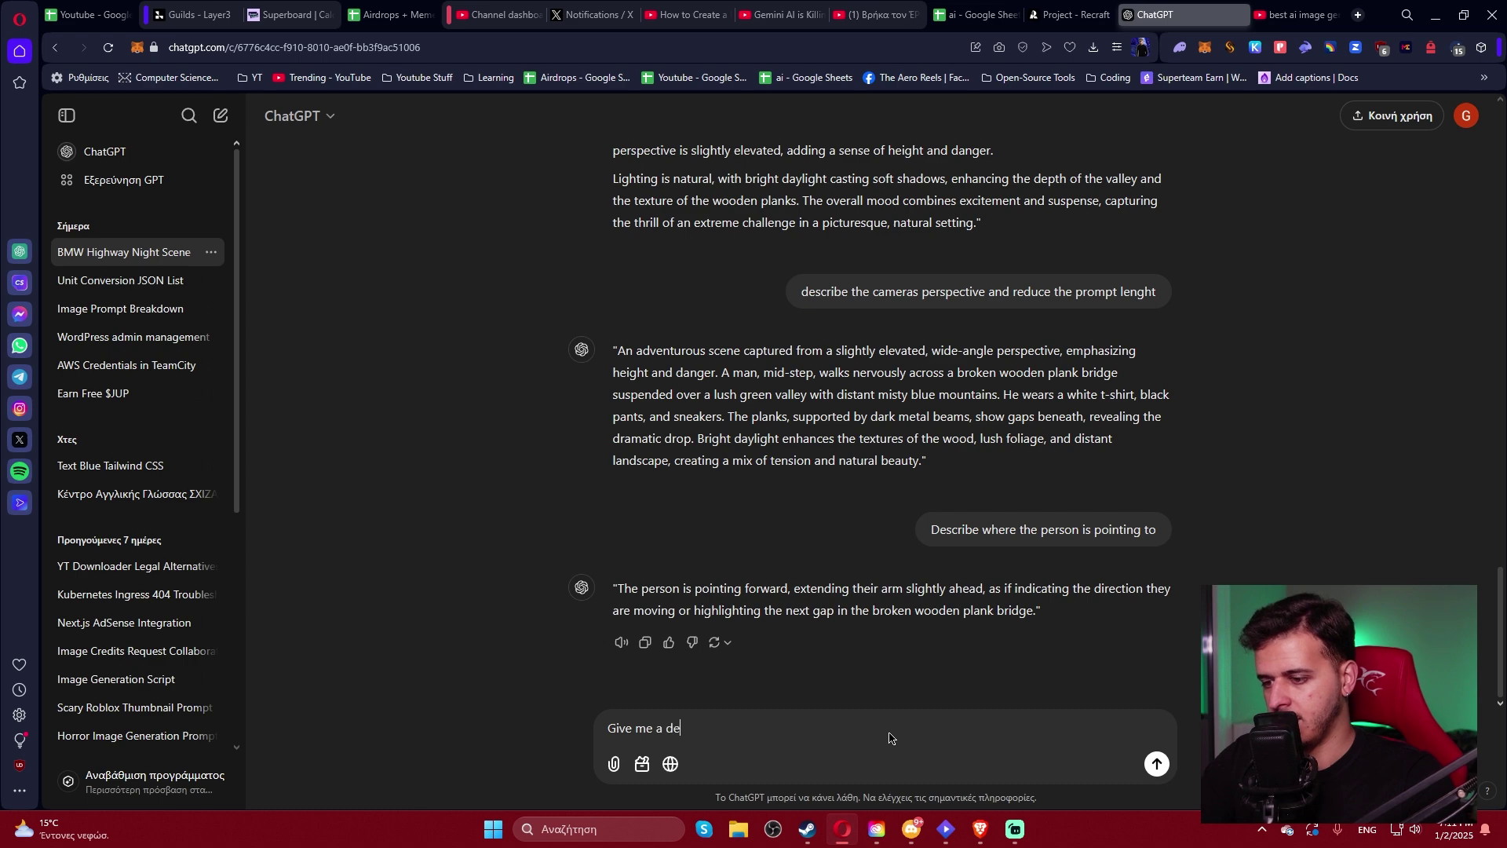
pyautogui.write('tailed prompt to creat')
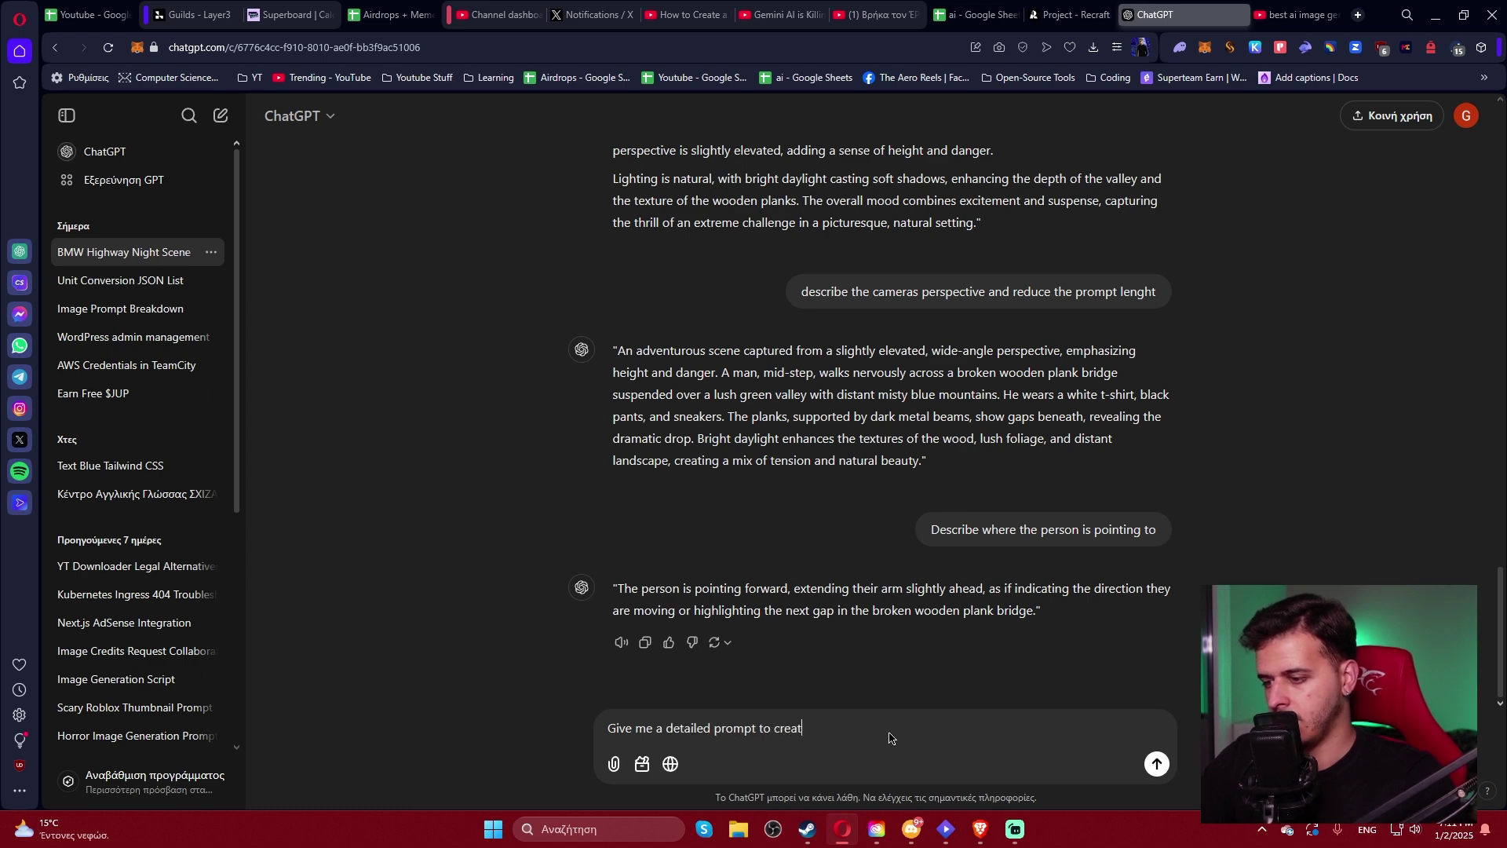
pyautogui.write('e  similar image')
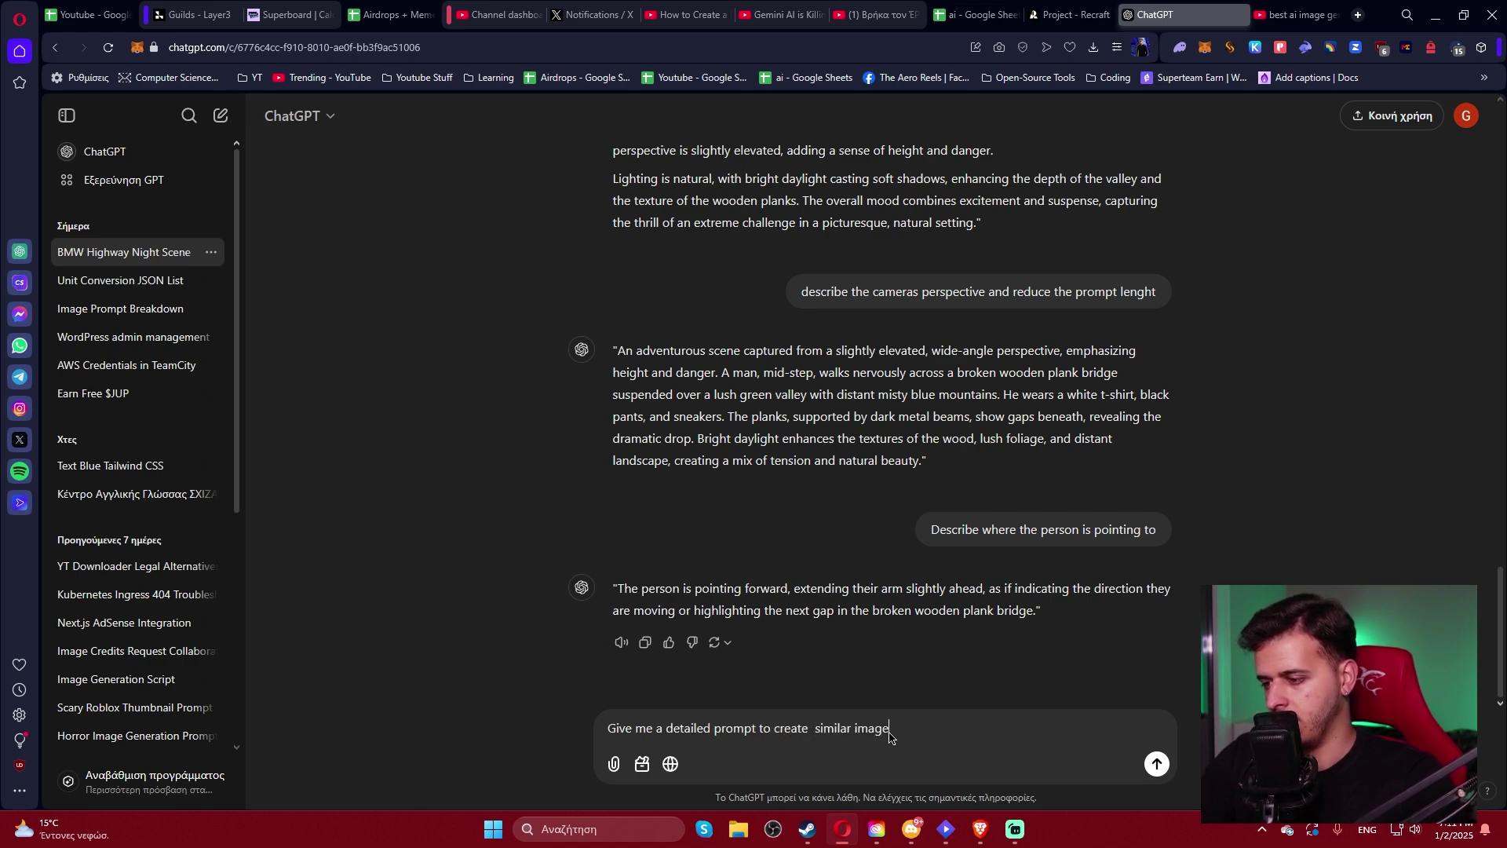
pyautogui.hotkey('ctrl', 'v')
# Switch to Recraft and compare the two newly generated bridge image variants.
pyautogui.click(1072, 14)
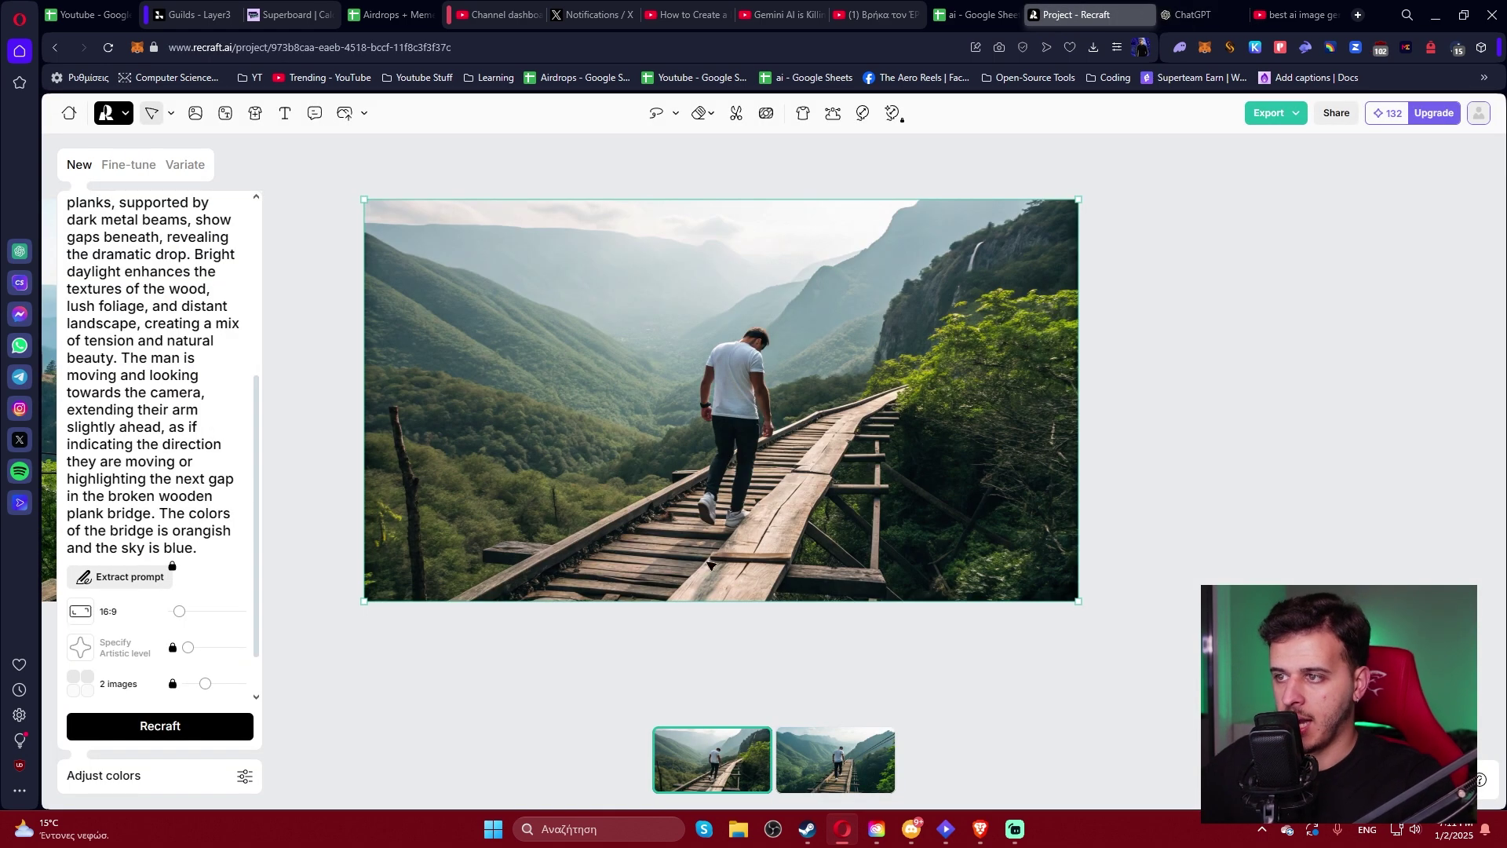
pyautogui.click(856, 783)
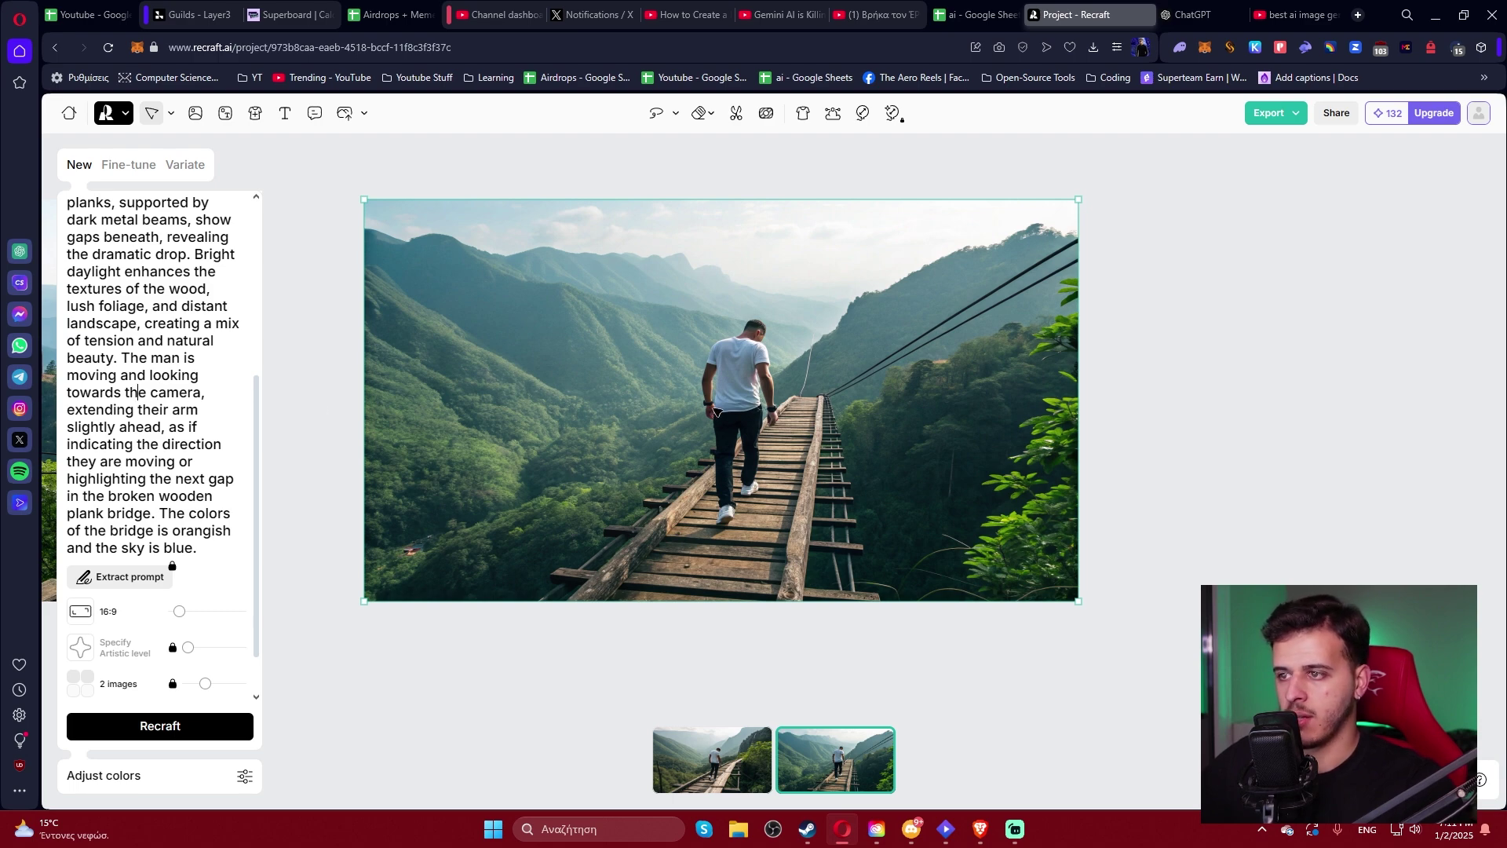
pyautogui.click(685, 782)
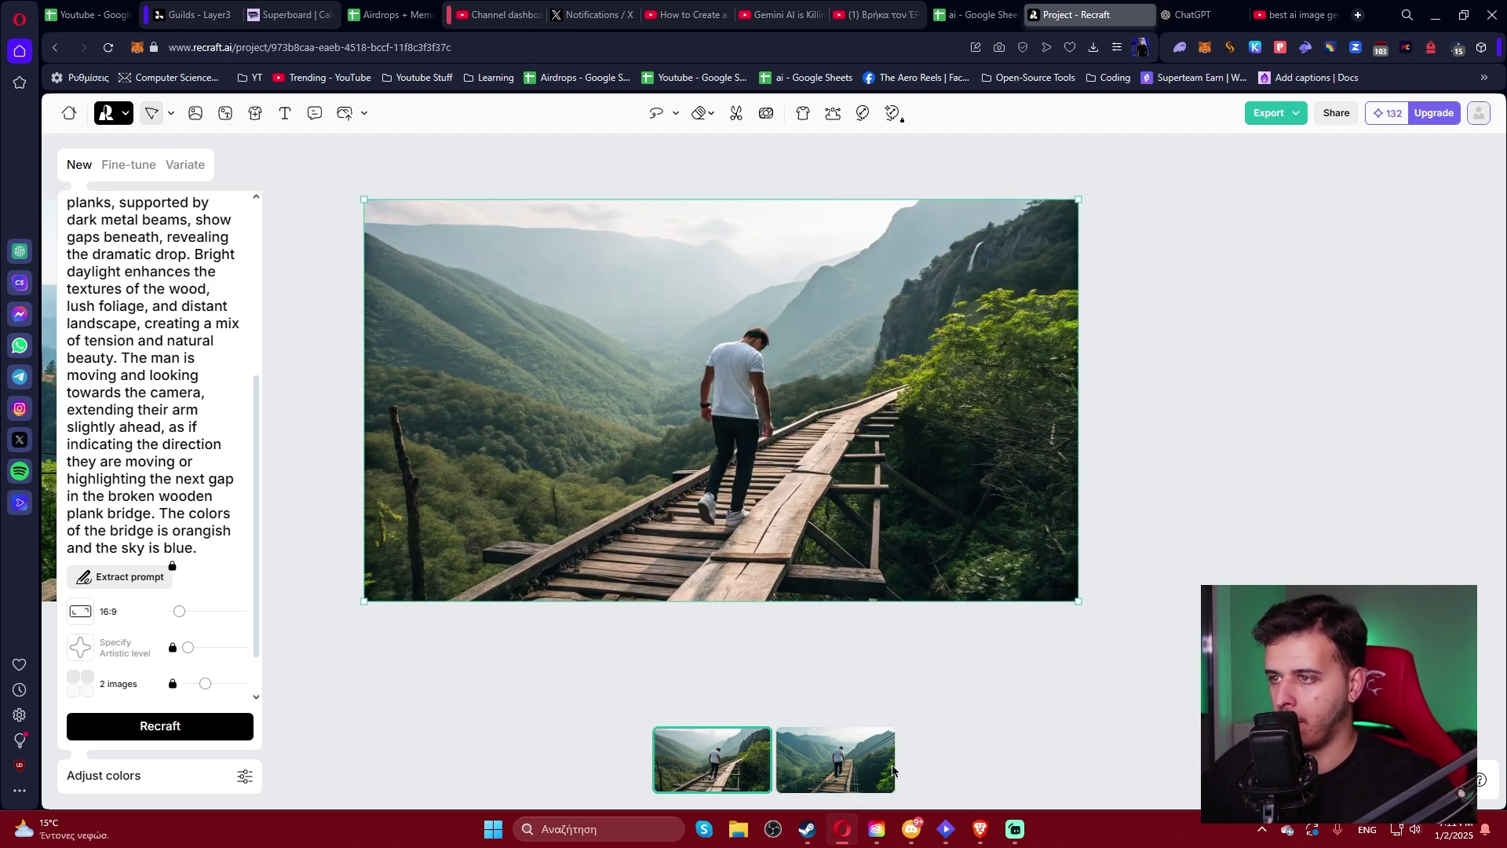
pyautogui.click(859, 756)
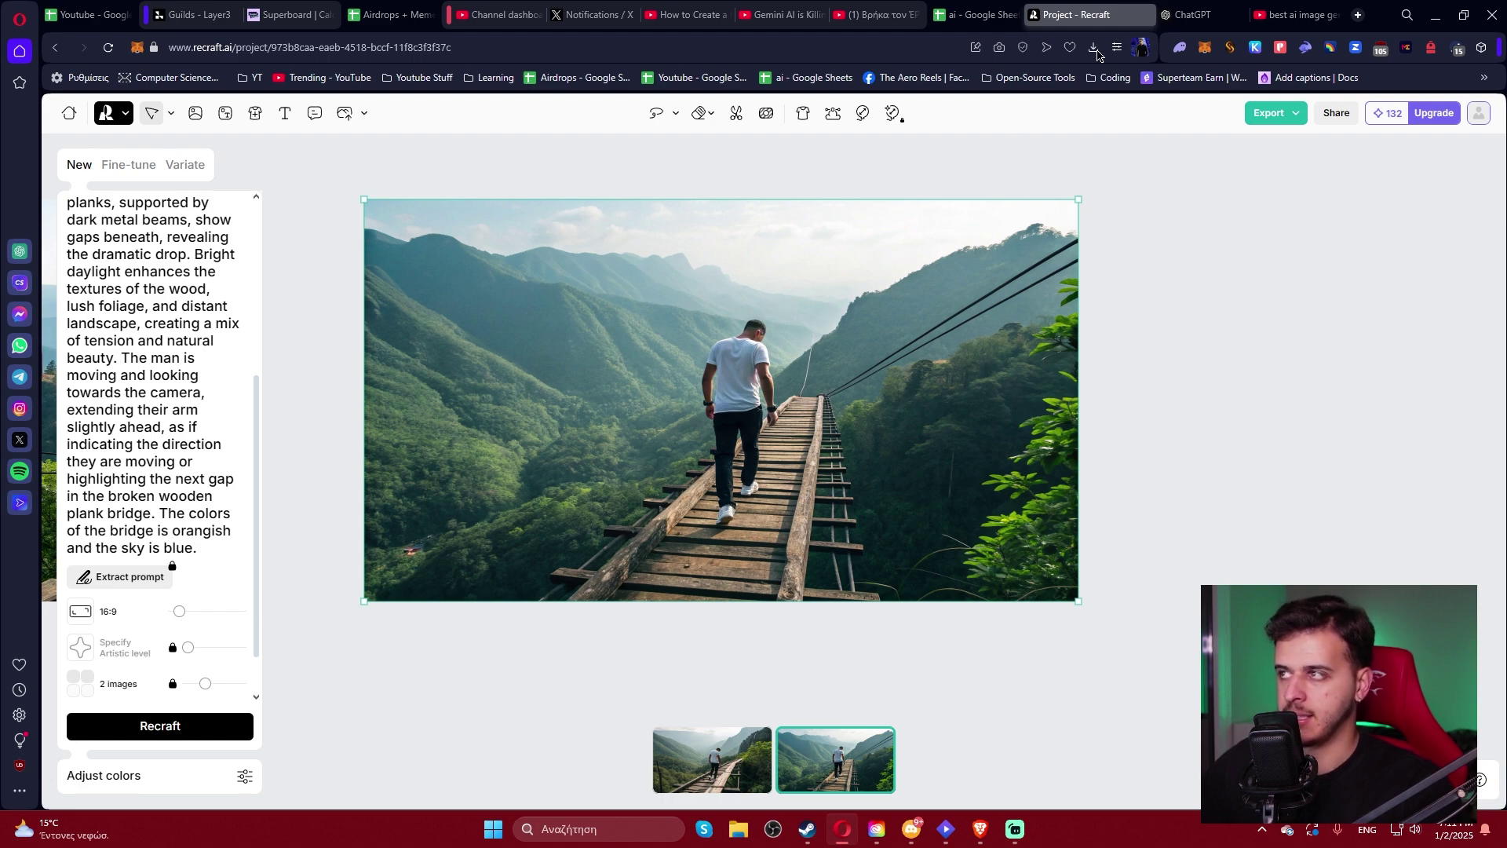
# Send the thumbnail prompt request in ChatGPT, then return to Recraft and review the bridge prompt and its variants.
pyautogui.click(1187, 14)
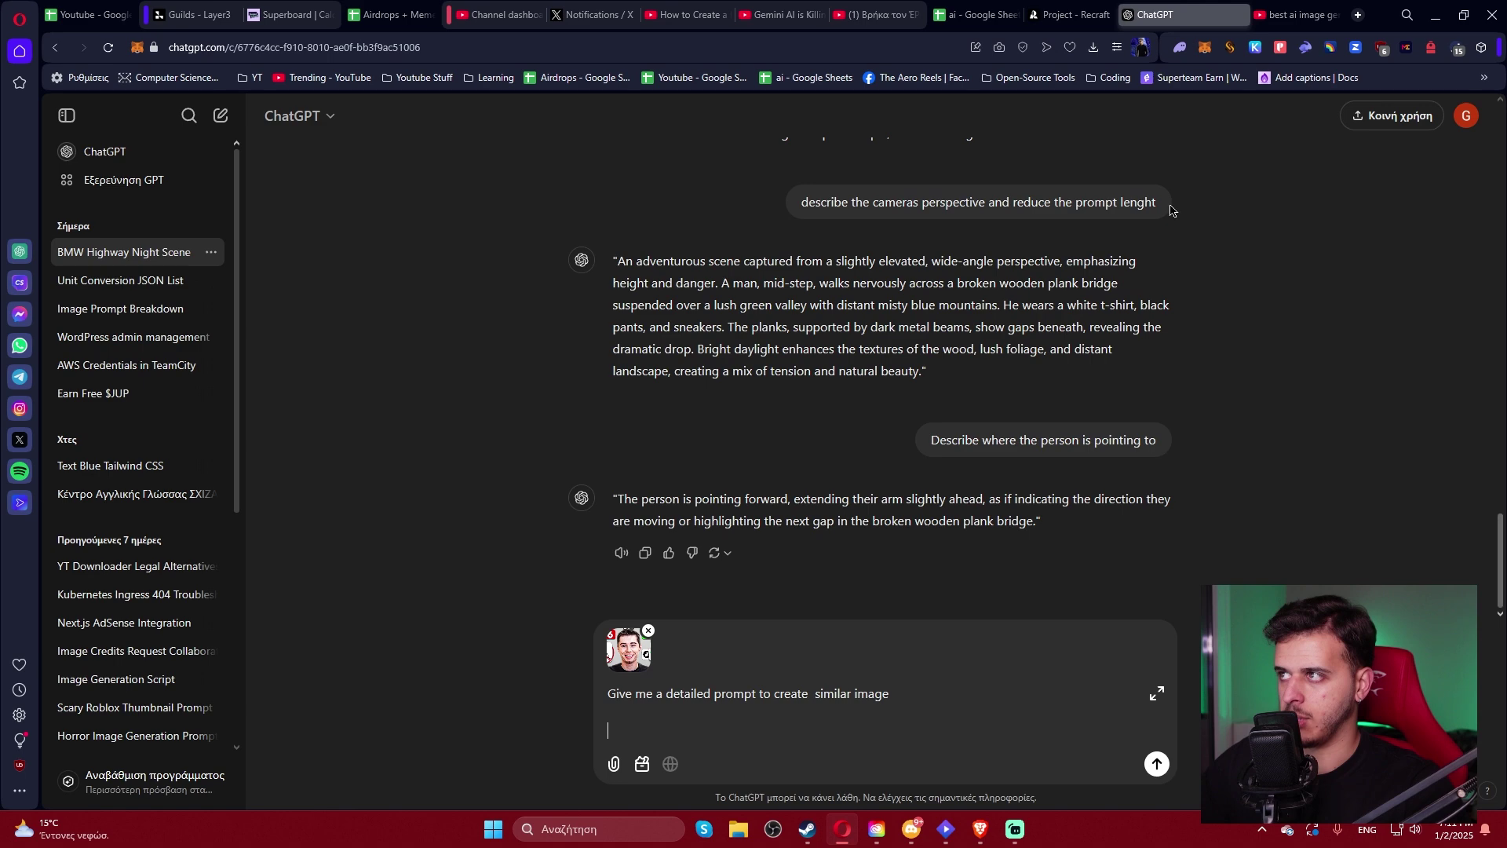
pyautogui.click(1158, 764)
pyautogui.hotkey('ctrl', 'Tab')
pyautogui.scroll(5, 117, 414)
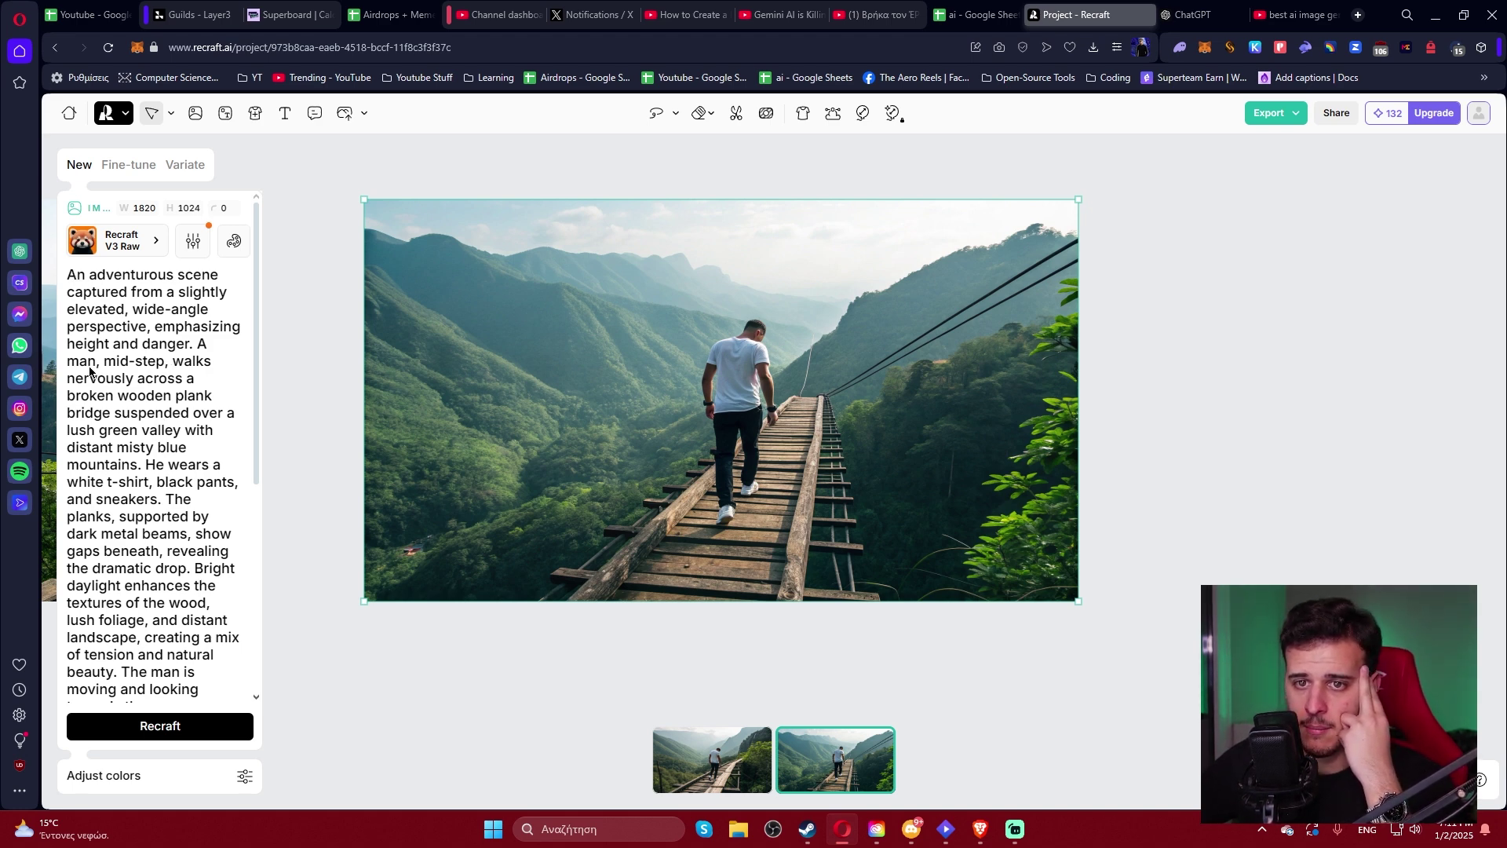
pyautogui.click(164, 430)
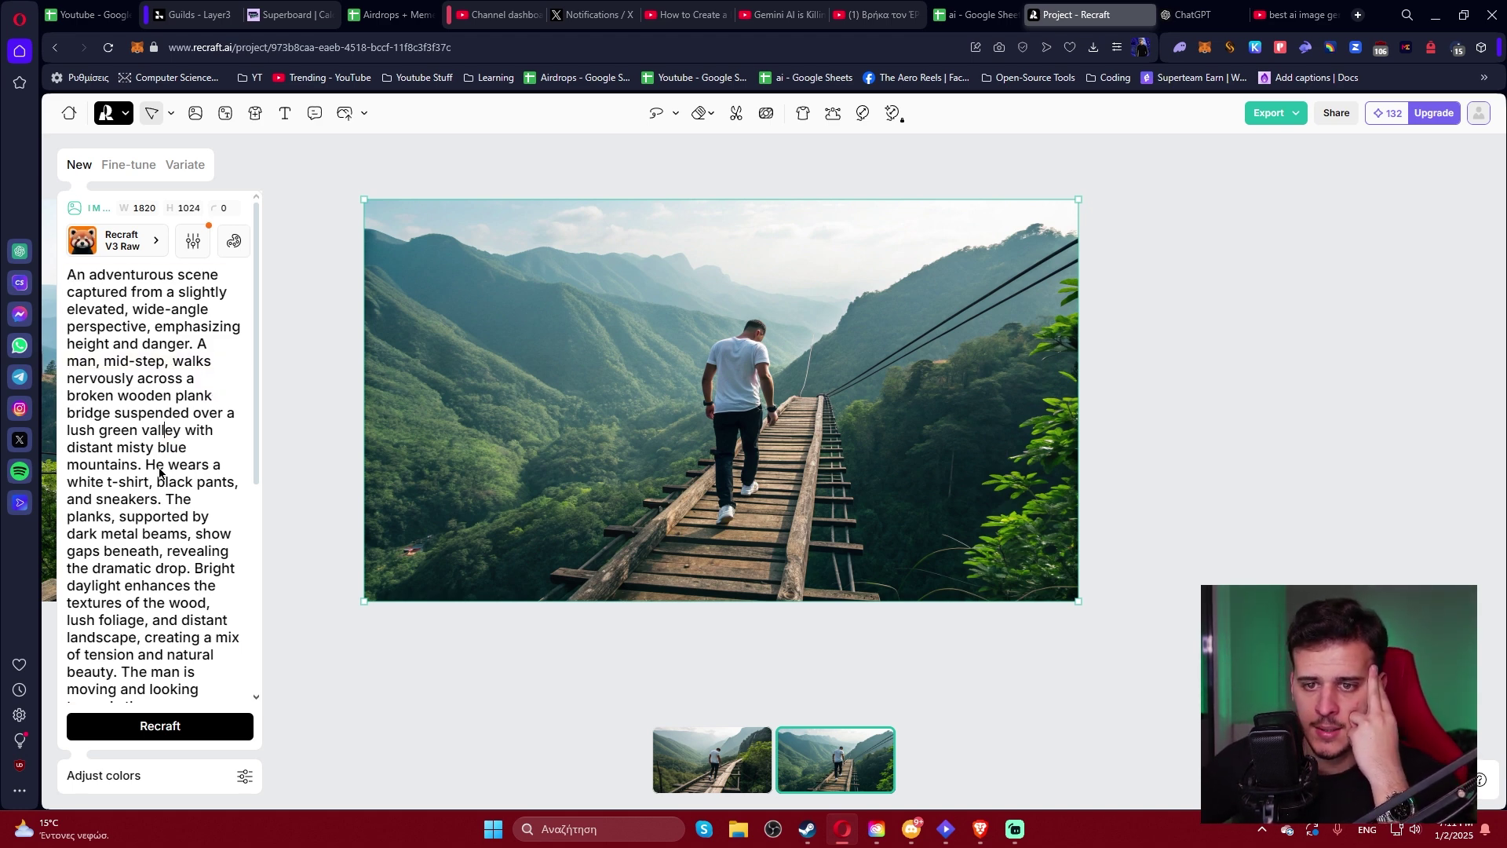
pyautogui.scroll(-4, 157, 475)
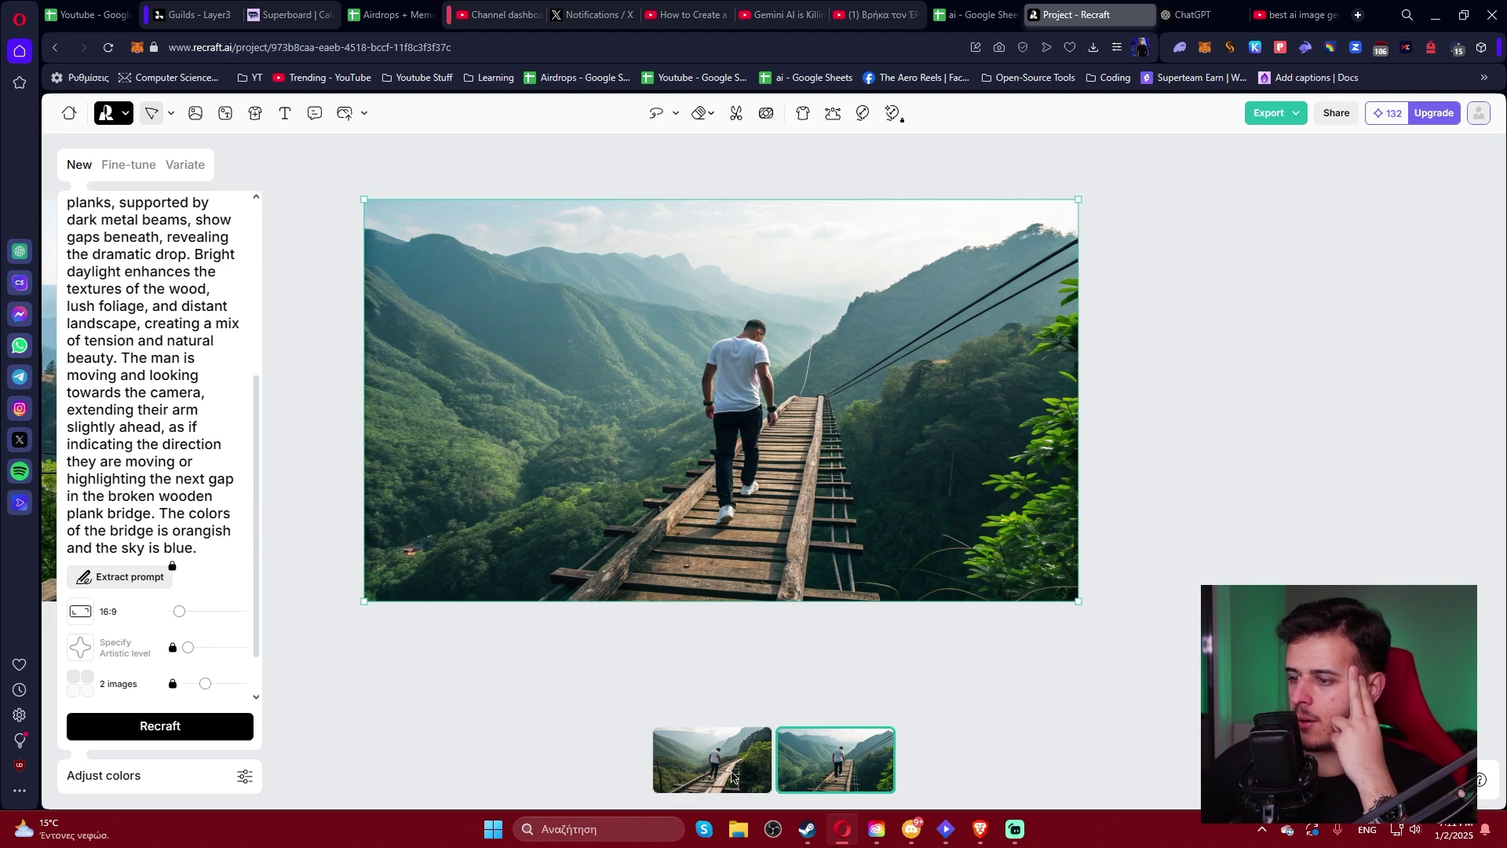
pyautogui.click(726, 742)
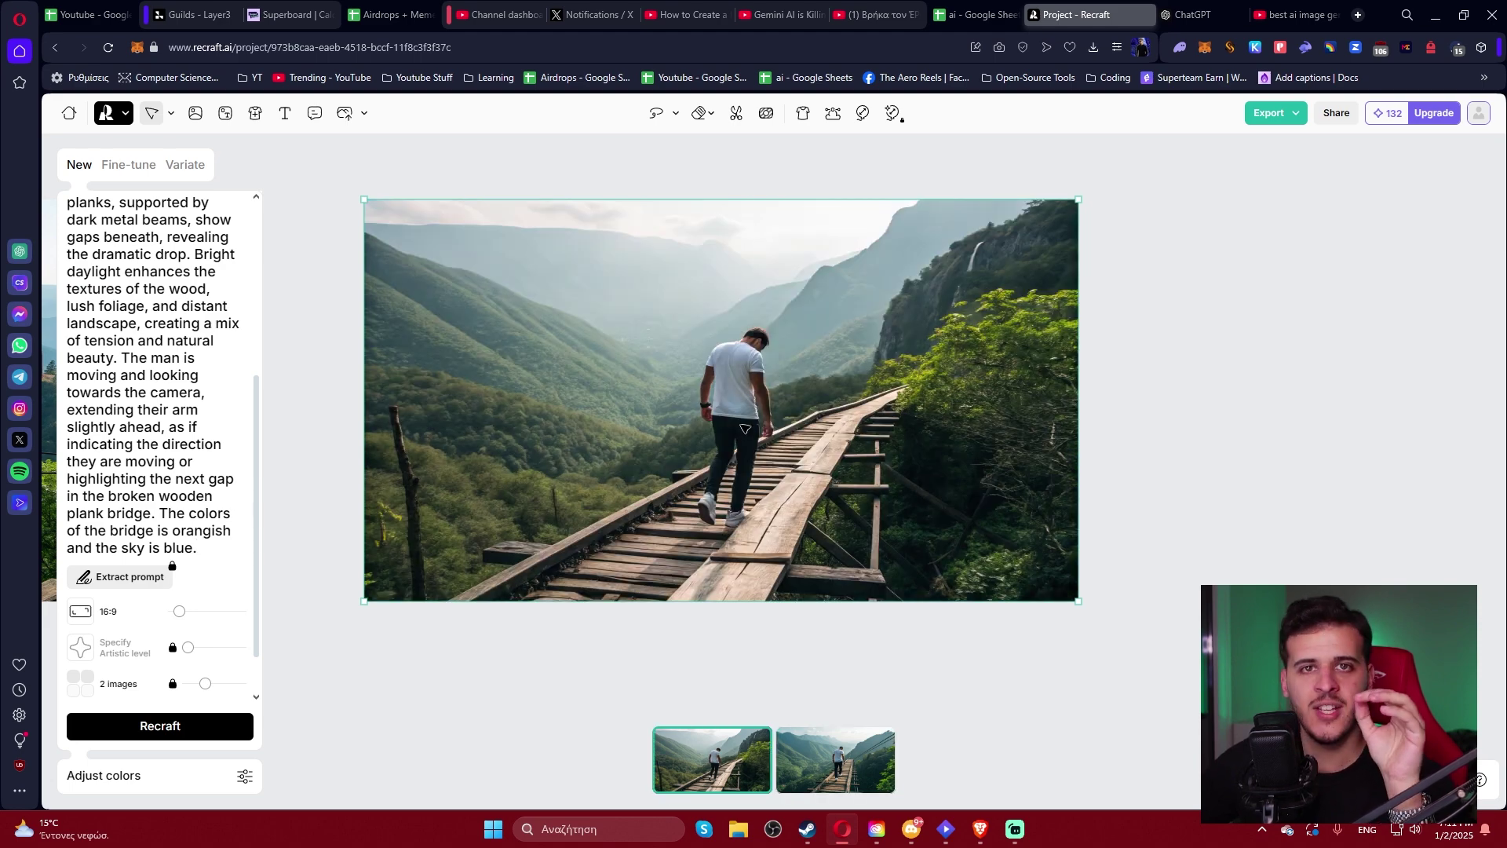
# Copy the full thumbnail prompt from ChatGPT's reply without the quotation marks and go back to Recraft.
pyautogui.click(1189, 14)
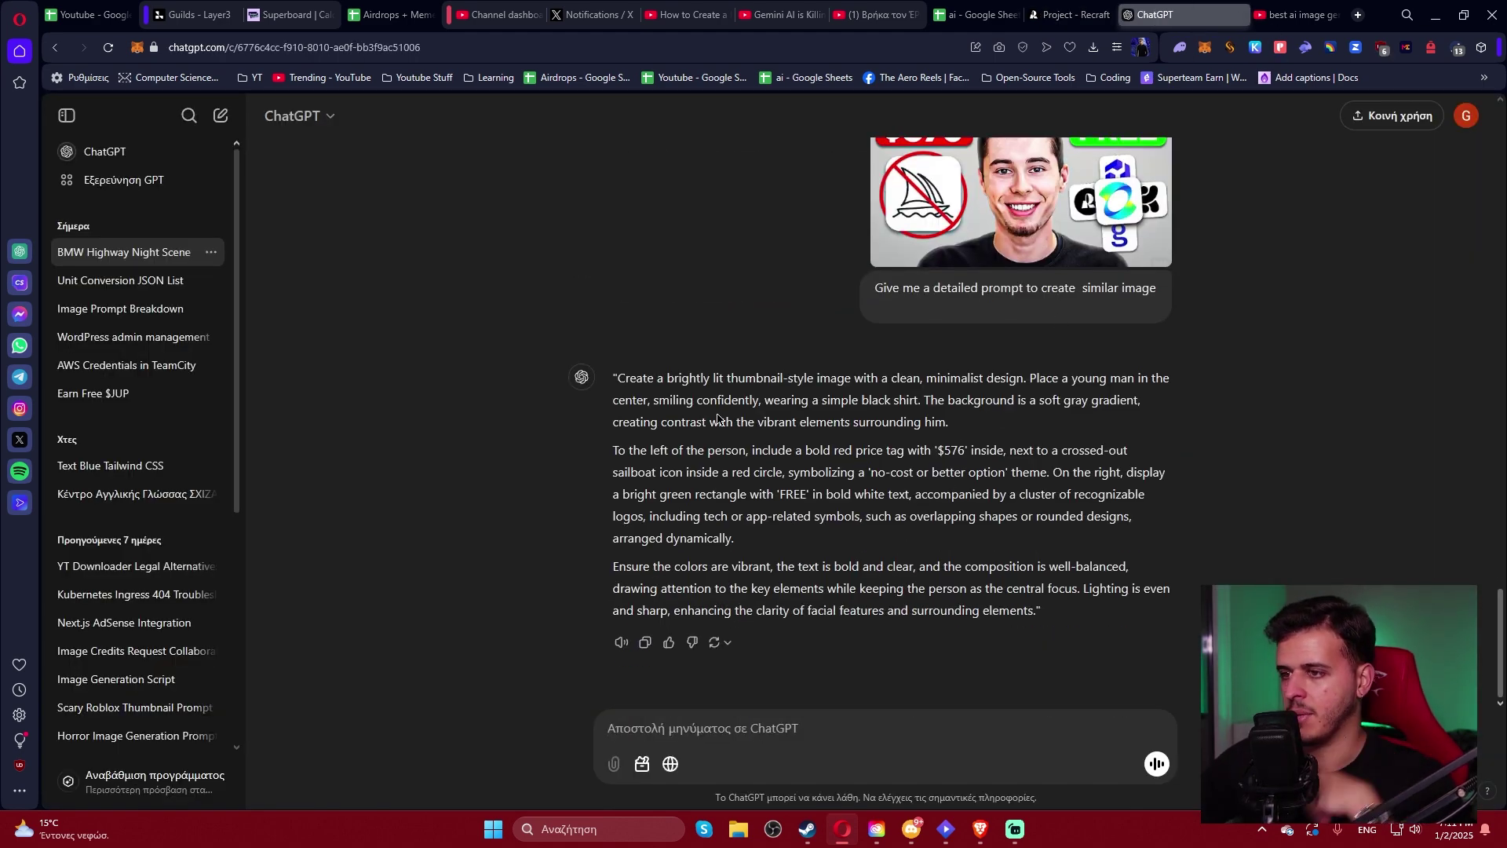
pyautogui.moveTo(615, 380); pyautogui.dragTo(1036, 612)
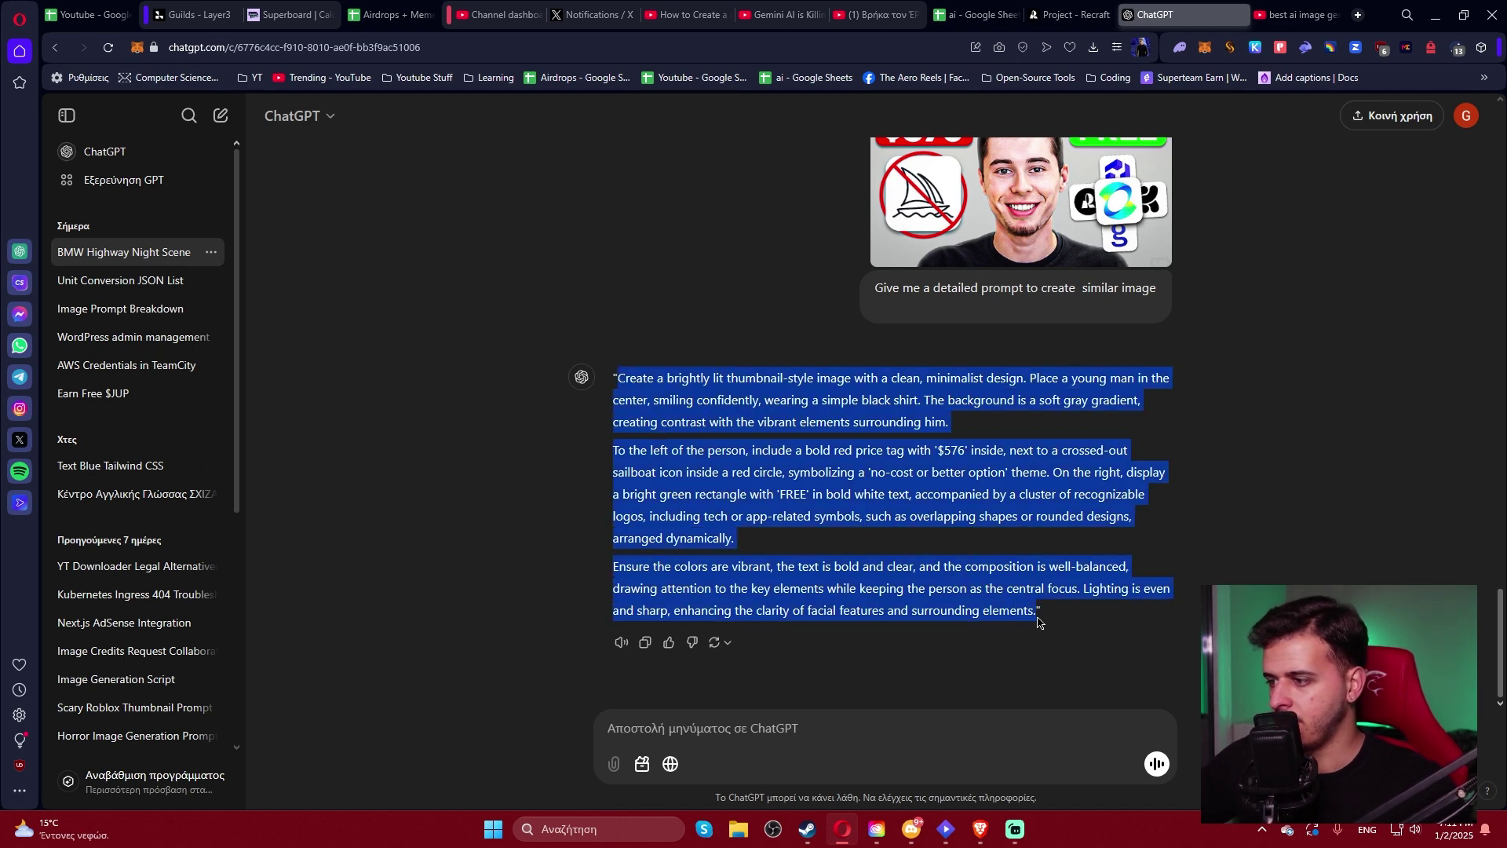
pyautogui.click(1071, 14)
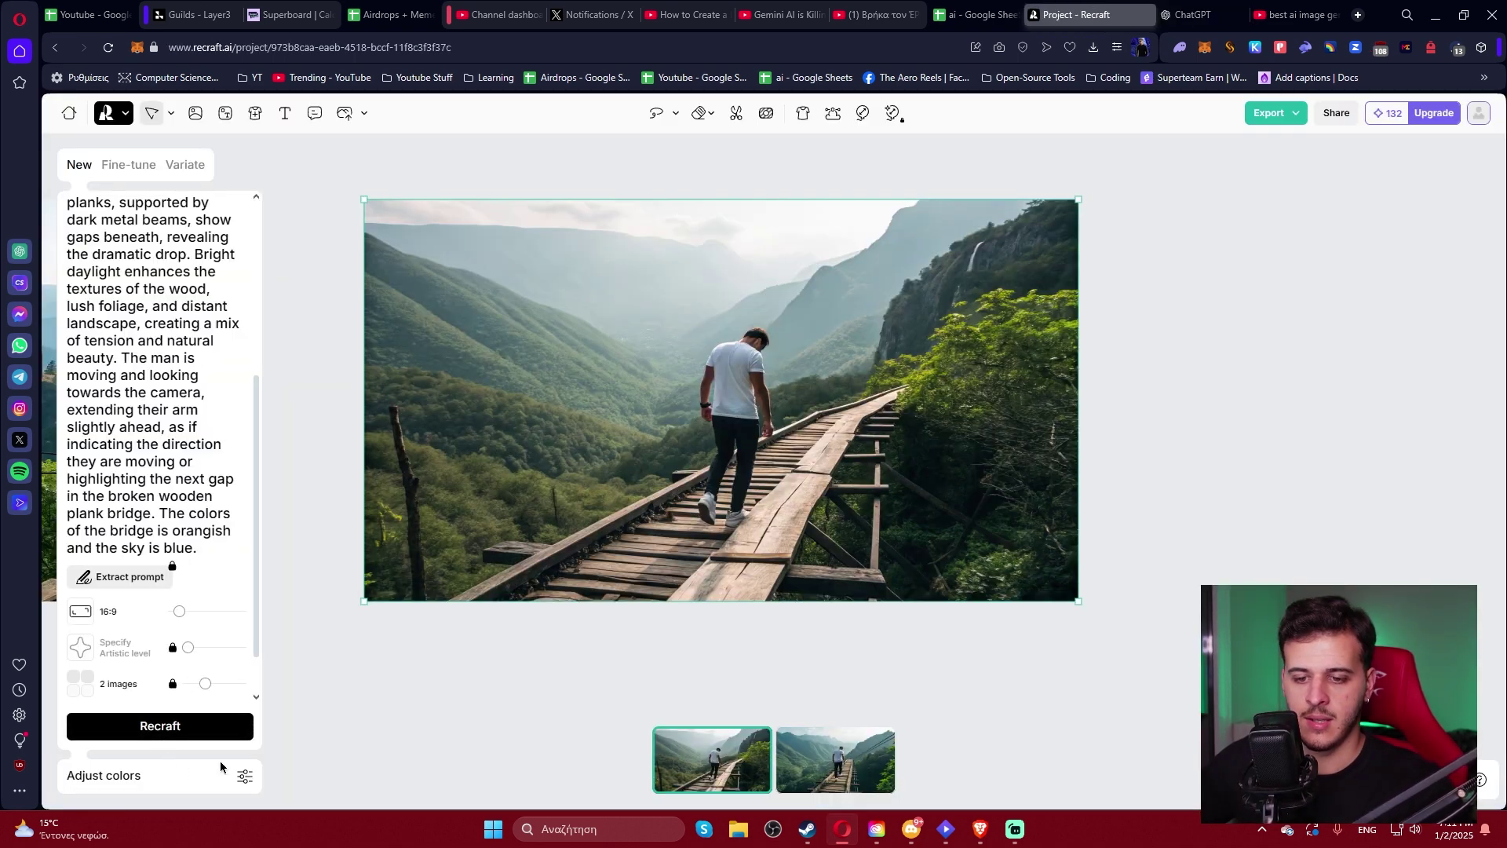
# Create a new image beside the bridge picture using the copied prompt, set its aspect ratio to 16:9 and generate it.
pyautogui.click(291, 259)
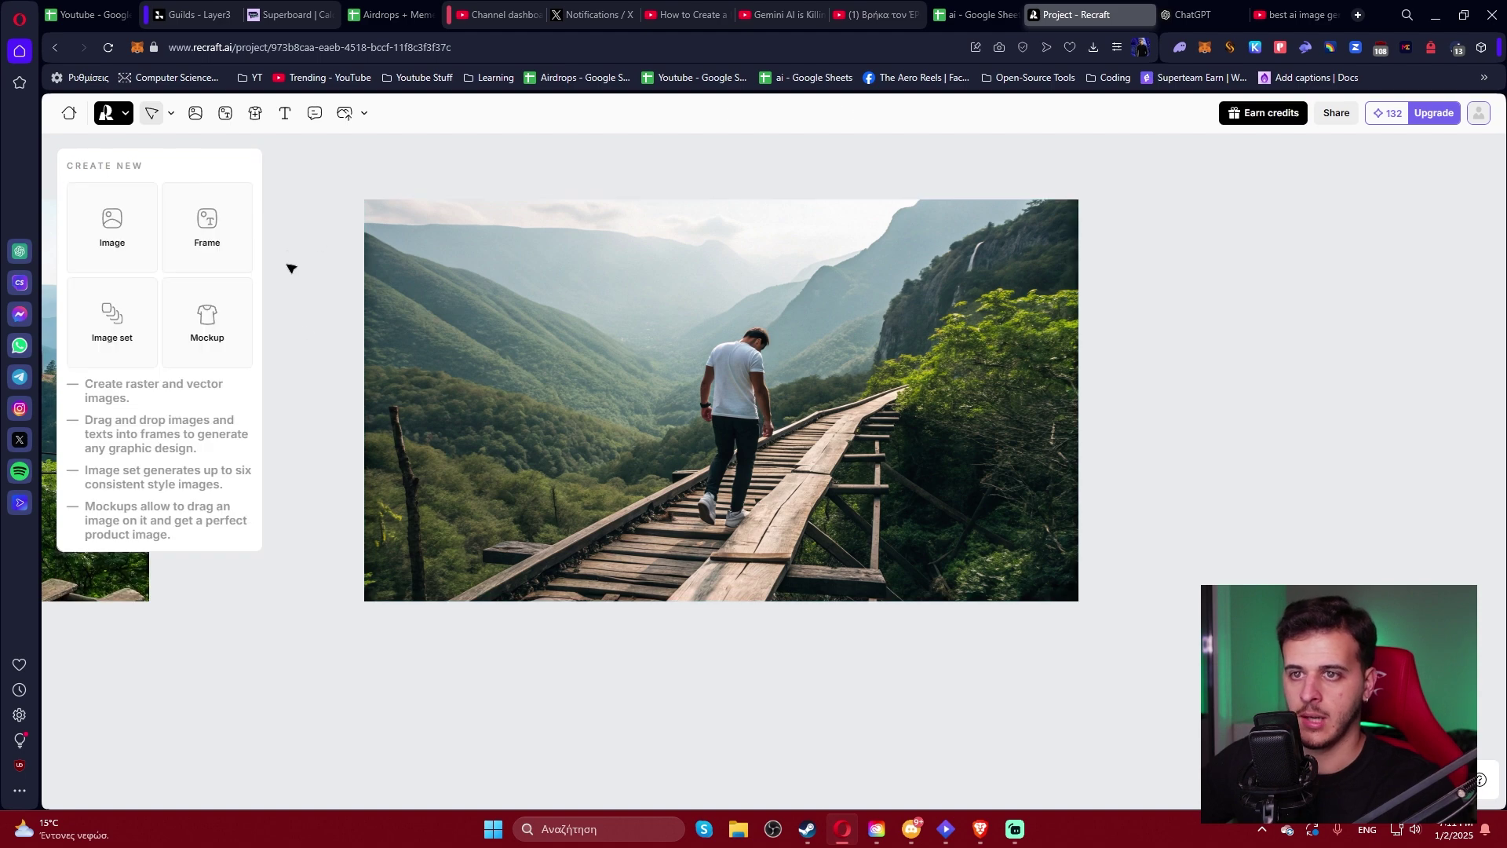
pyautogui.hscroll(10, 1060, 467)
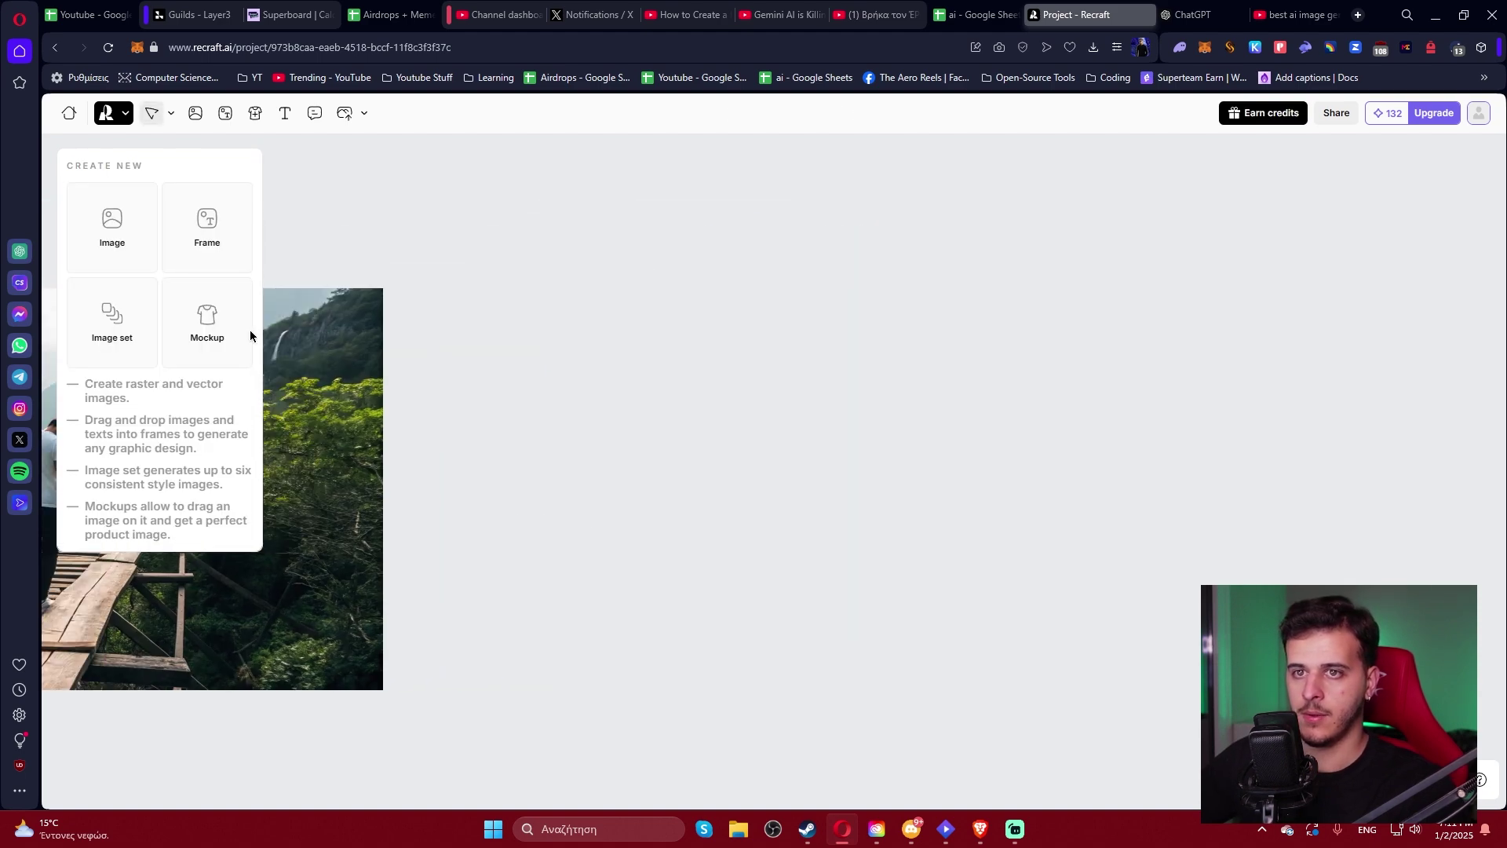
pyautogui.click(141, 232)
pyautogui.scroll(-10, 189, 685)
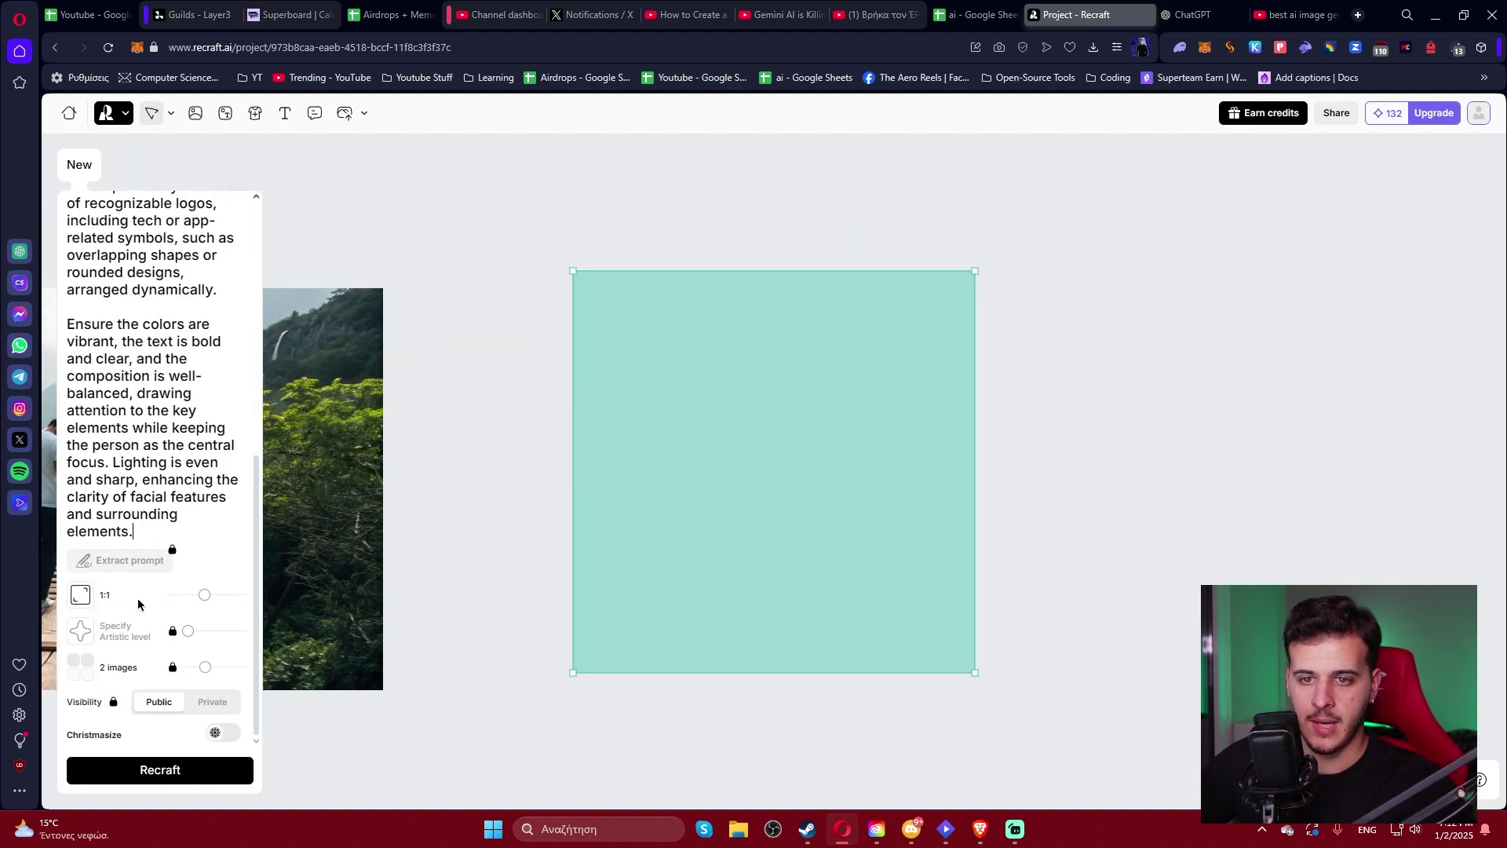
pyautogui.click(178, 596)
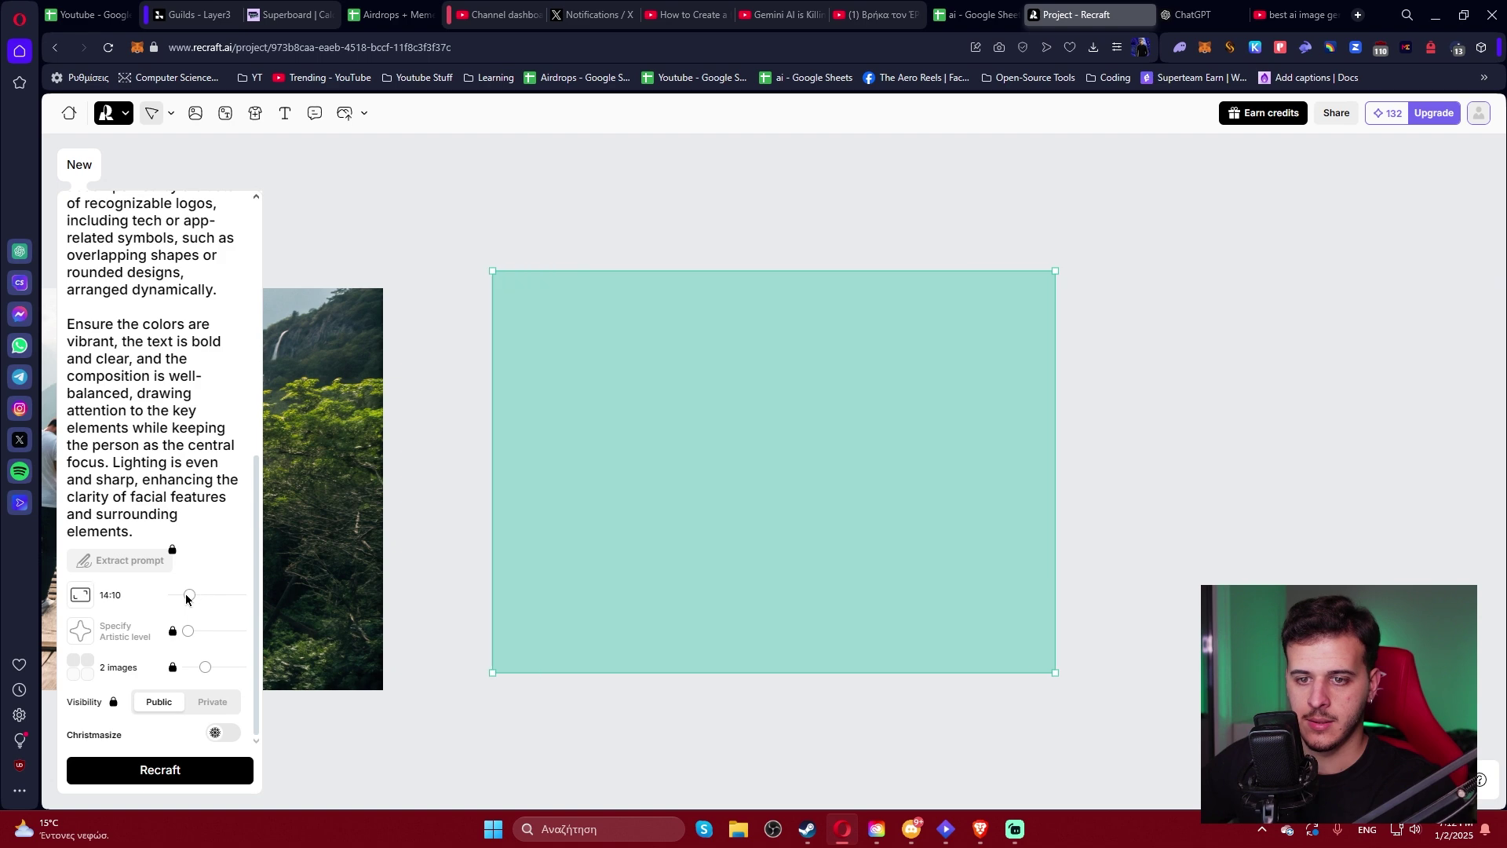
pyautogui.click(190, 769)
pyautogui.scroll(-1, 687, 549)
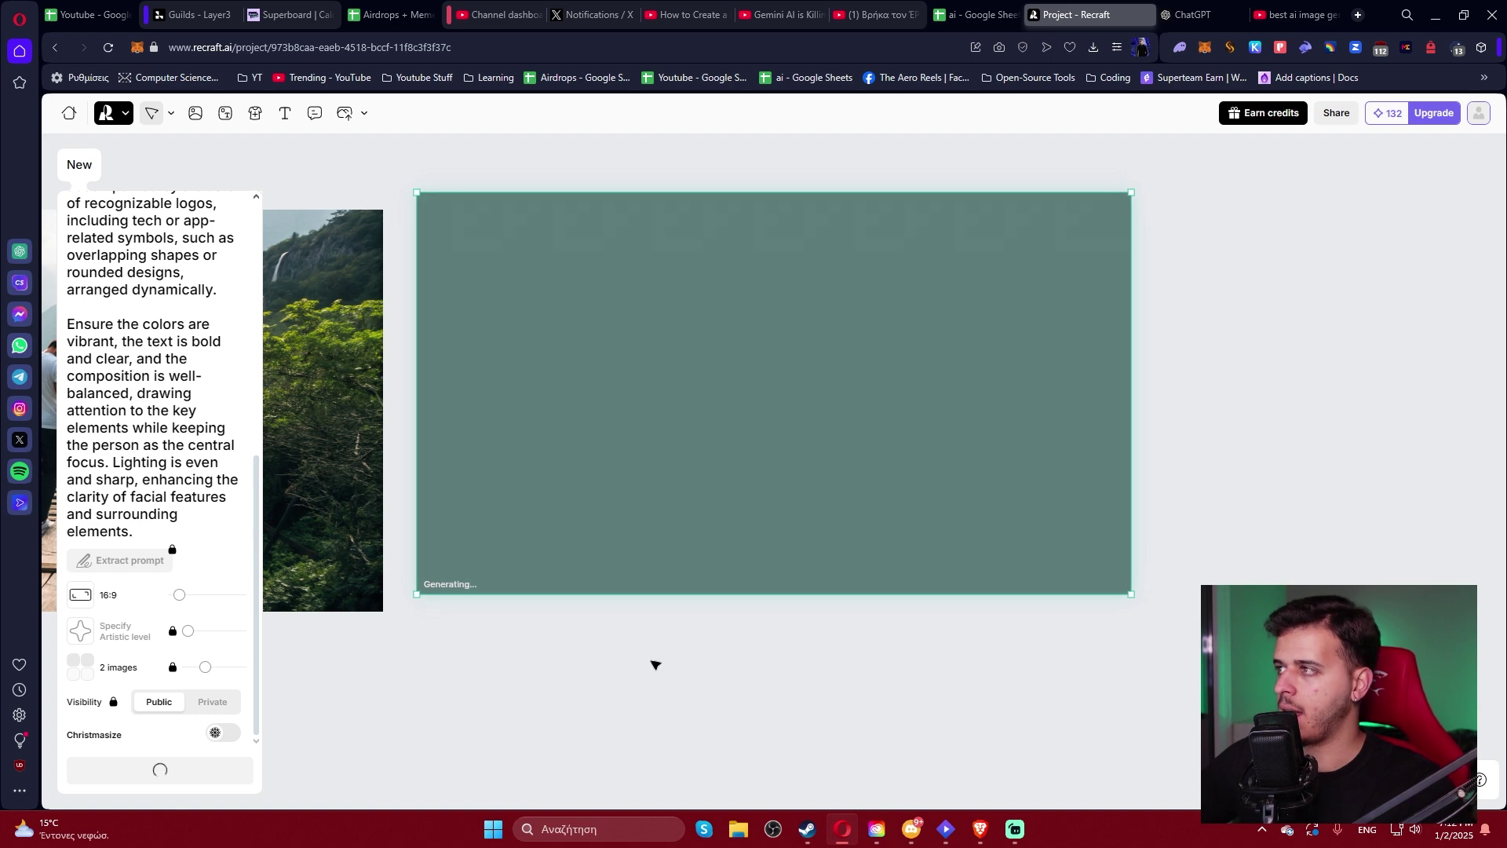
pyautogui.scroll(1, 597, 653)
pyautogui.hscroll(-1, 597, 653)
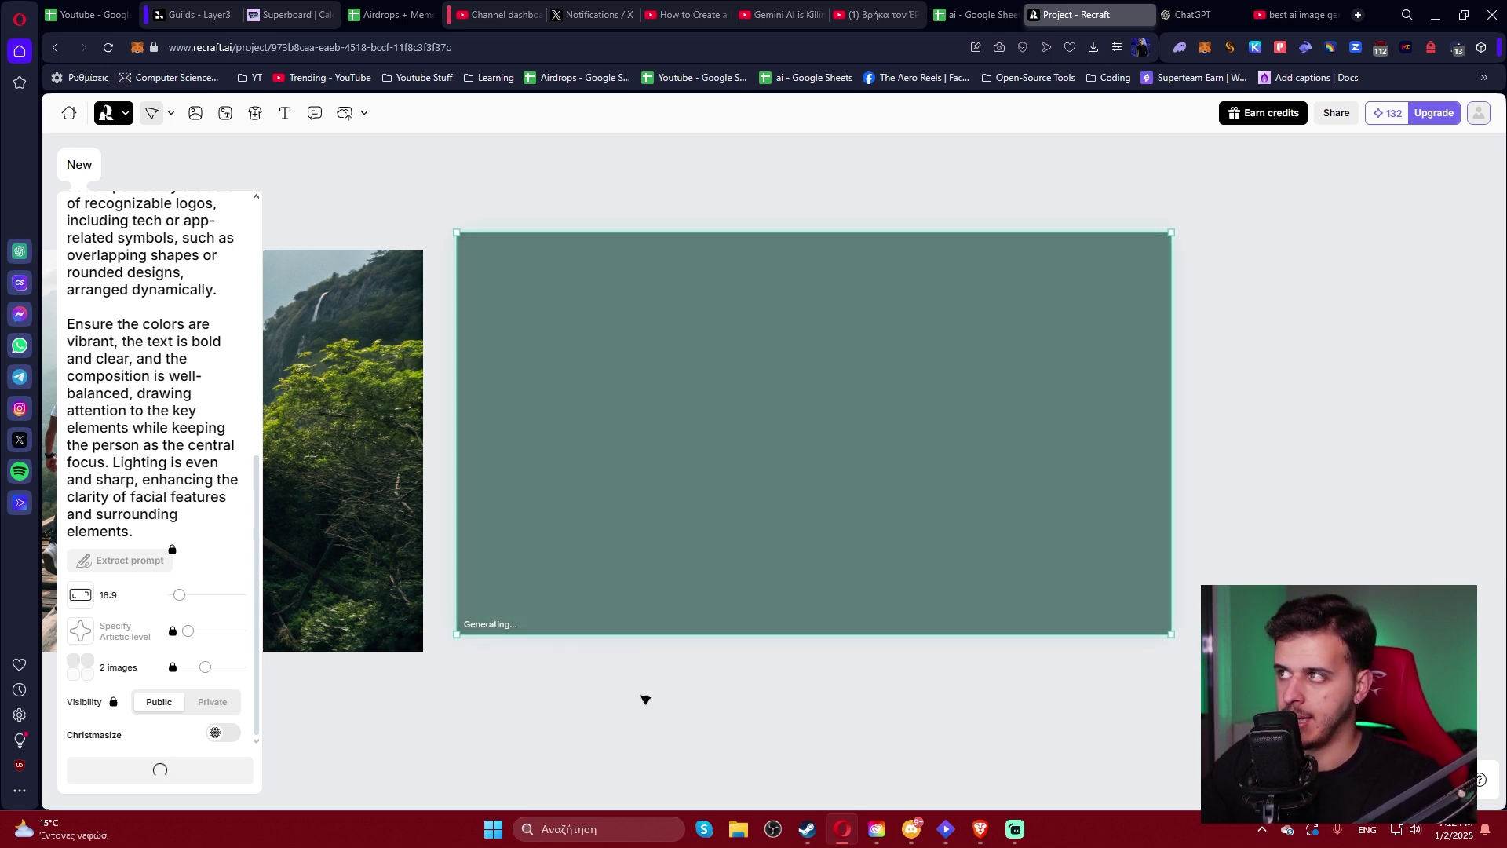
# Review the two generated thumbnail variants and check them against the prompt and the original thumbnail in ChatGPT.
pyautogui.scroll(6, 113, 380)
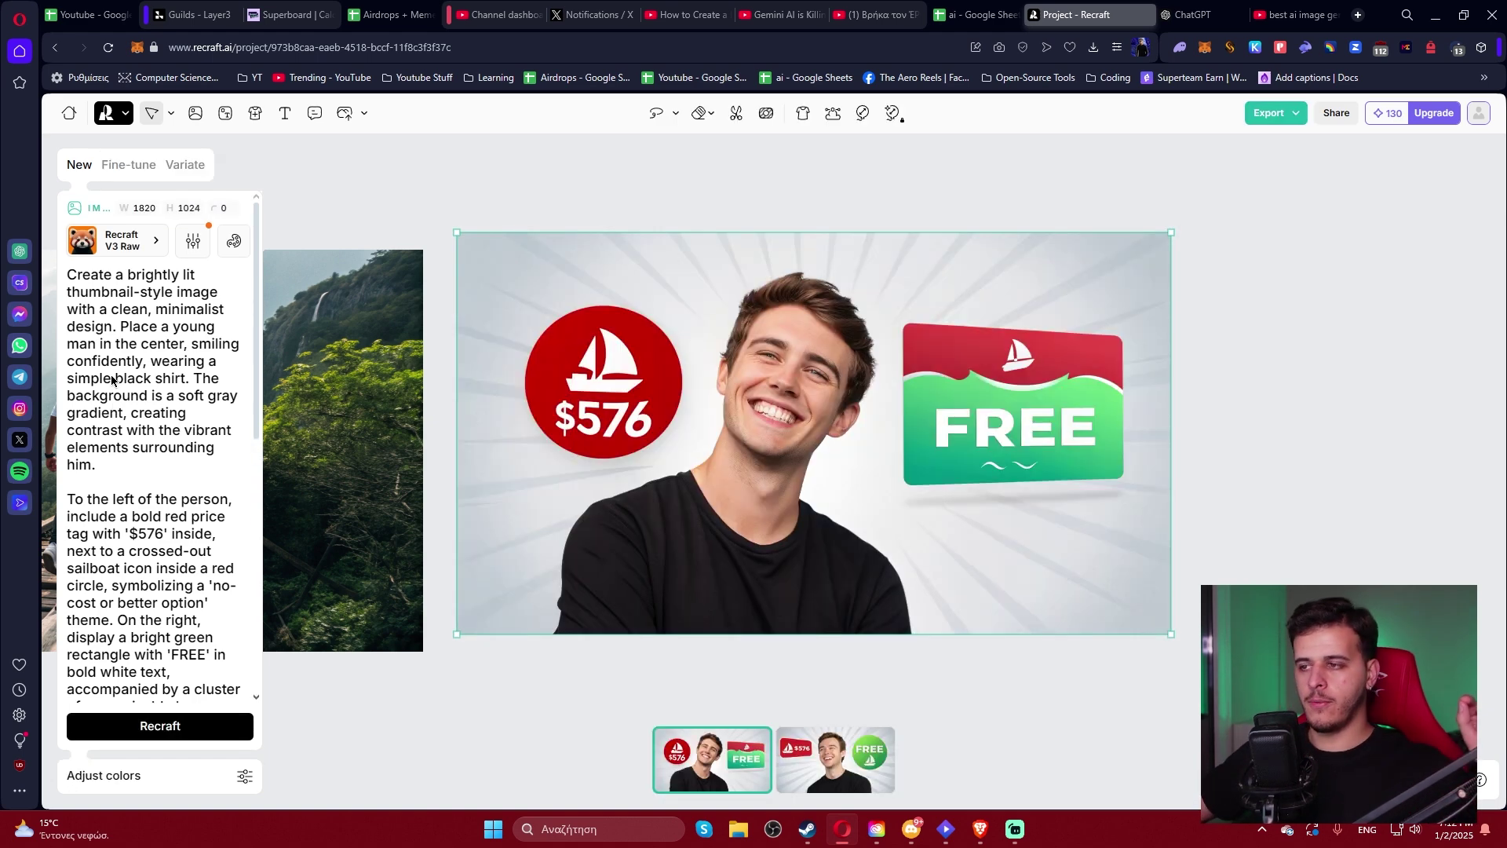
pyautogui.click(852, 776)
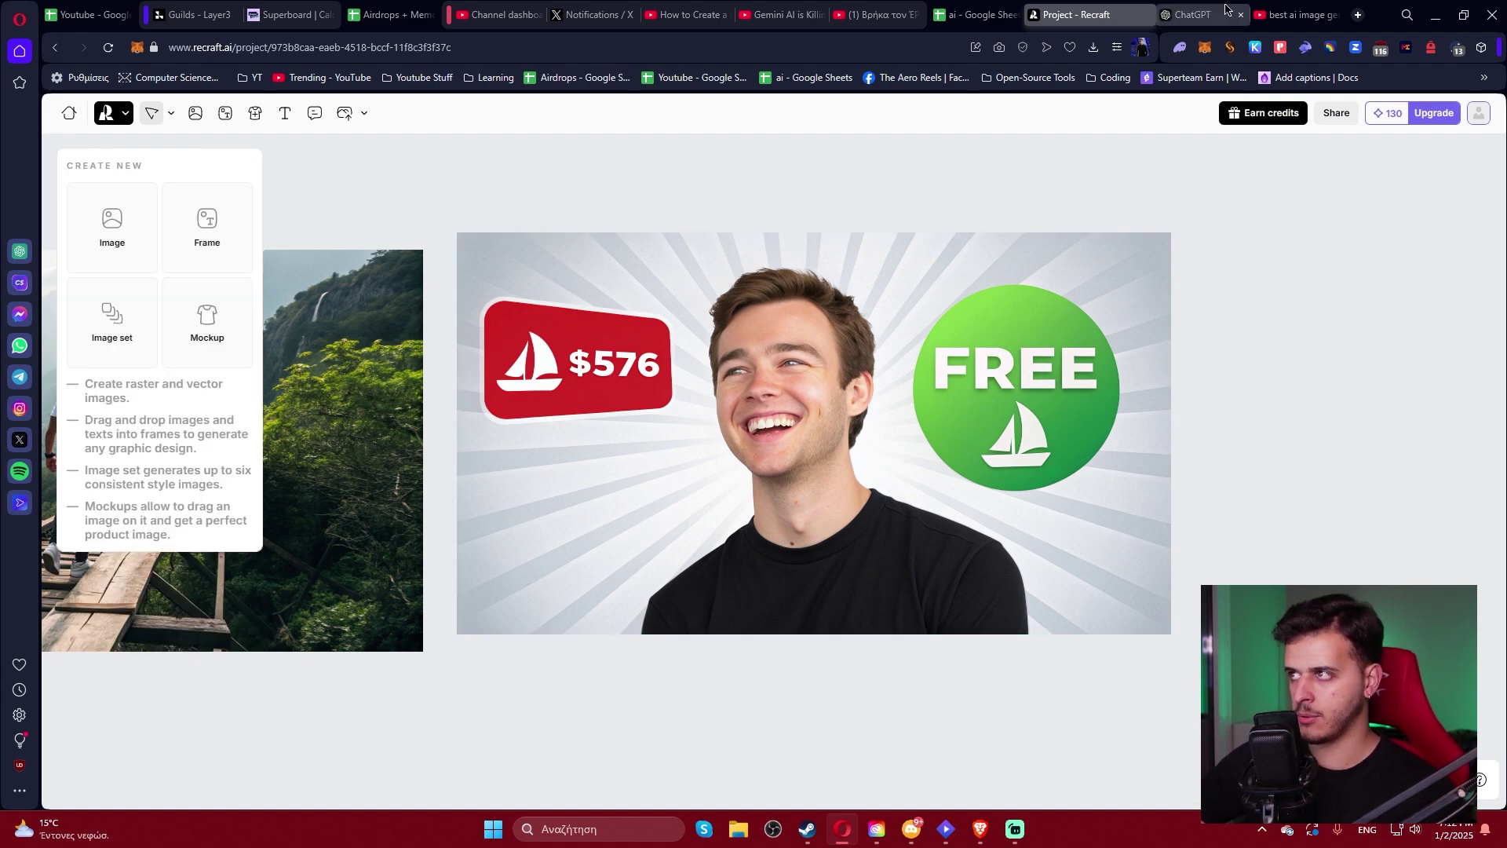
pyautogui.click(1187, 14)
pyautogui.hotkey('ctrl', 'Tab')
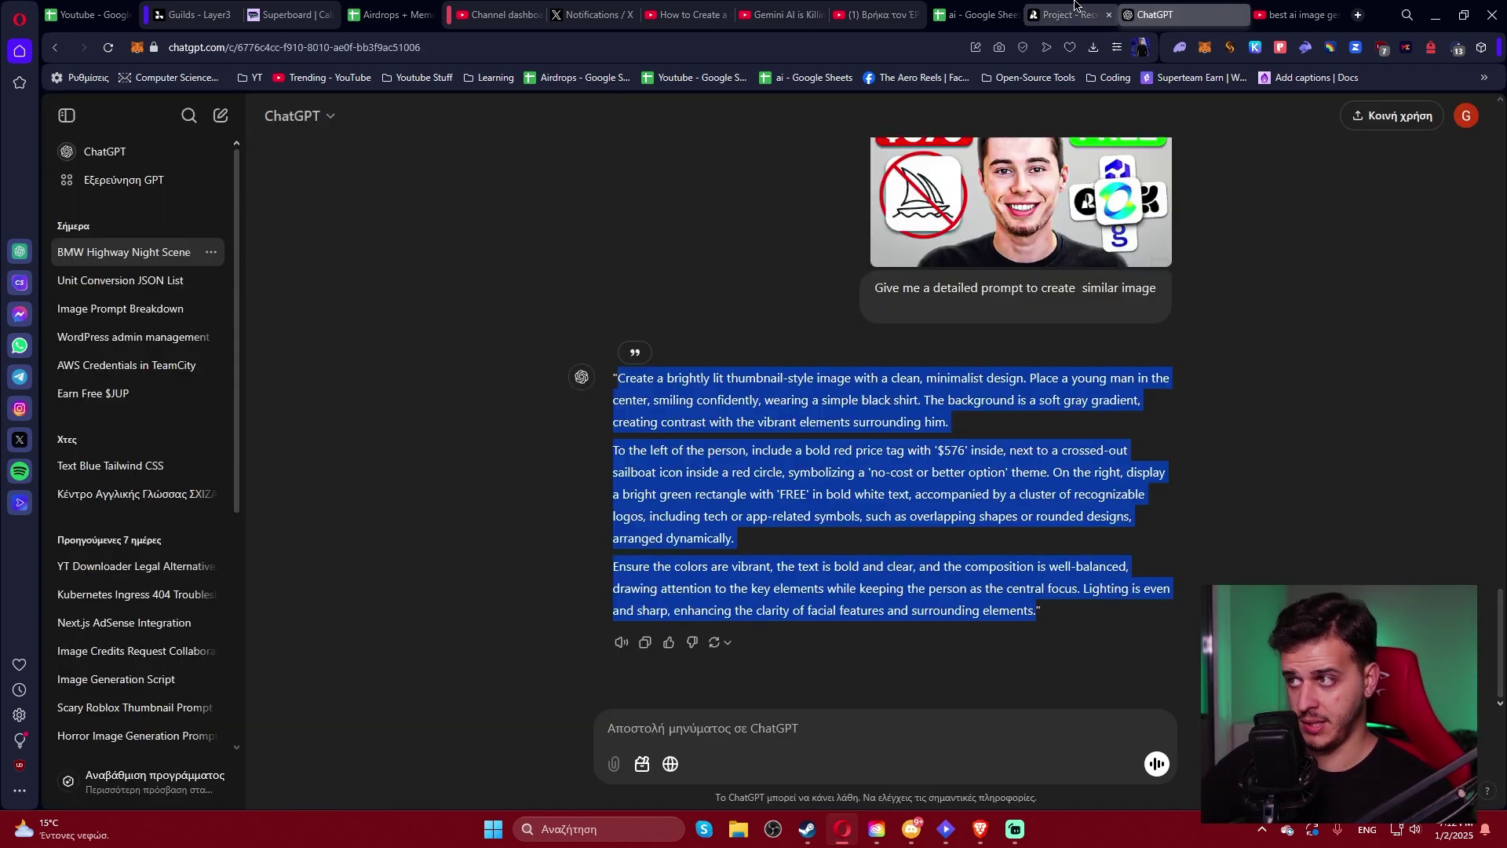
pyautogui.click(709, 787)
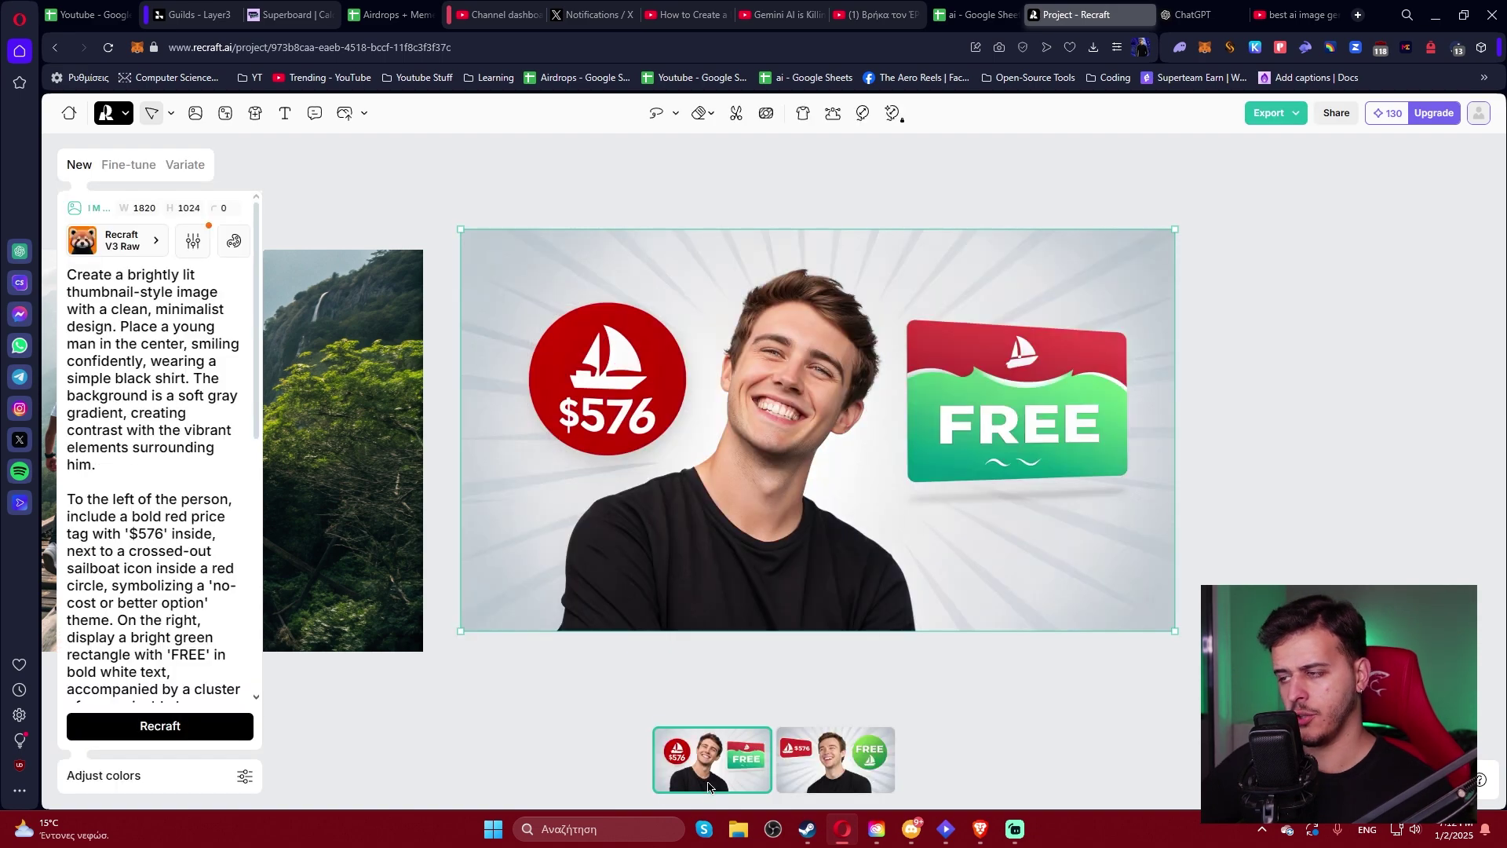
pyautogui.click(847, 789)
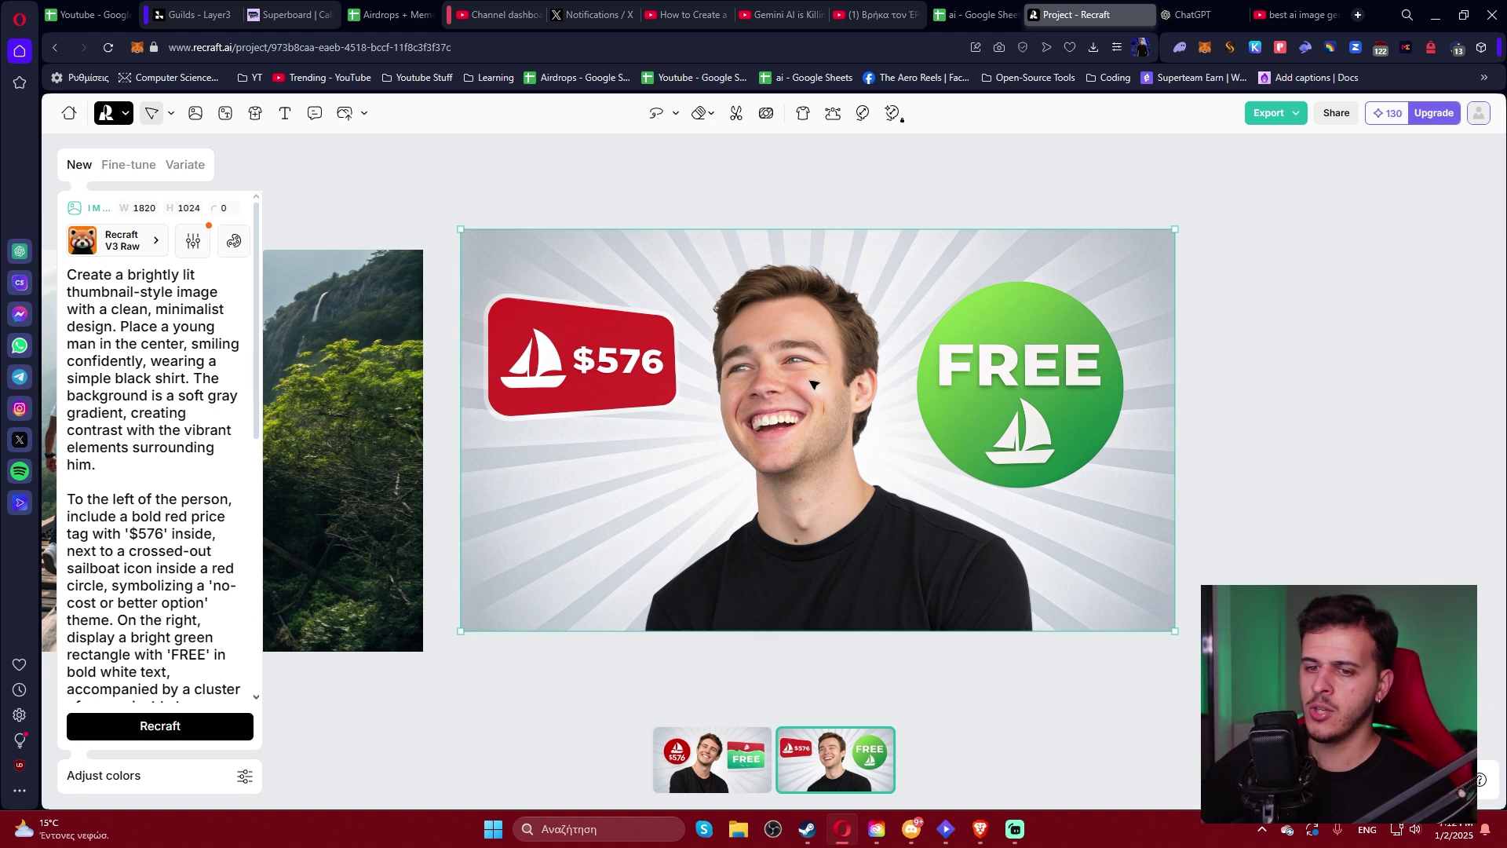
# Export the variant with the round green FREE badge as a PNG and open the file in the image viewer.
pyautogui.rightClick(814, 384)
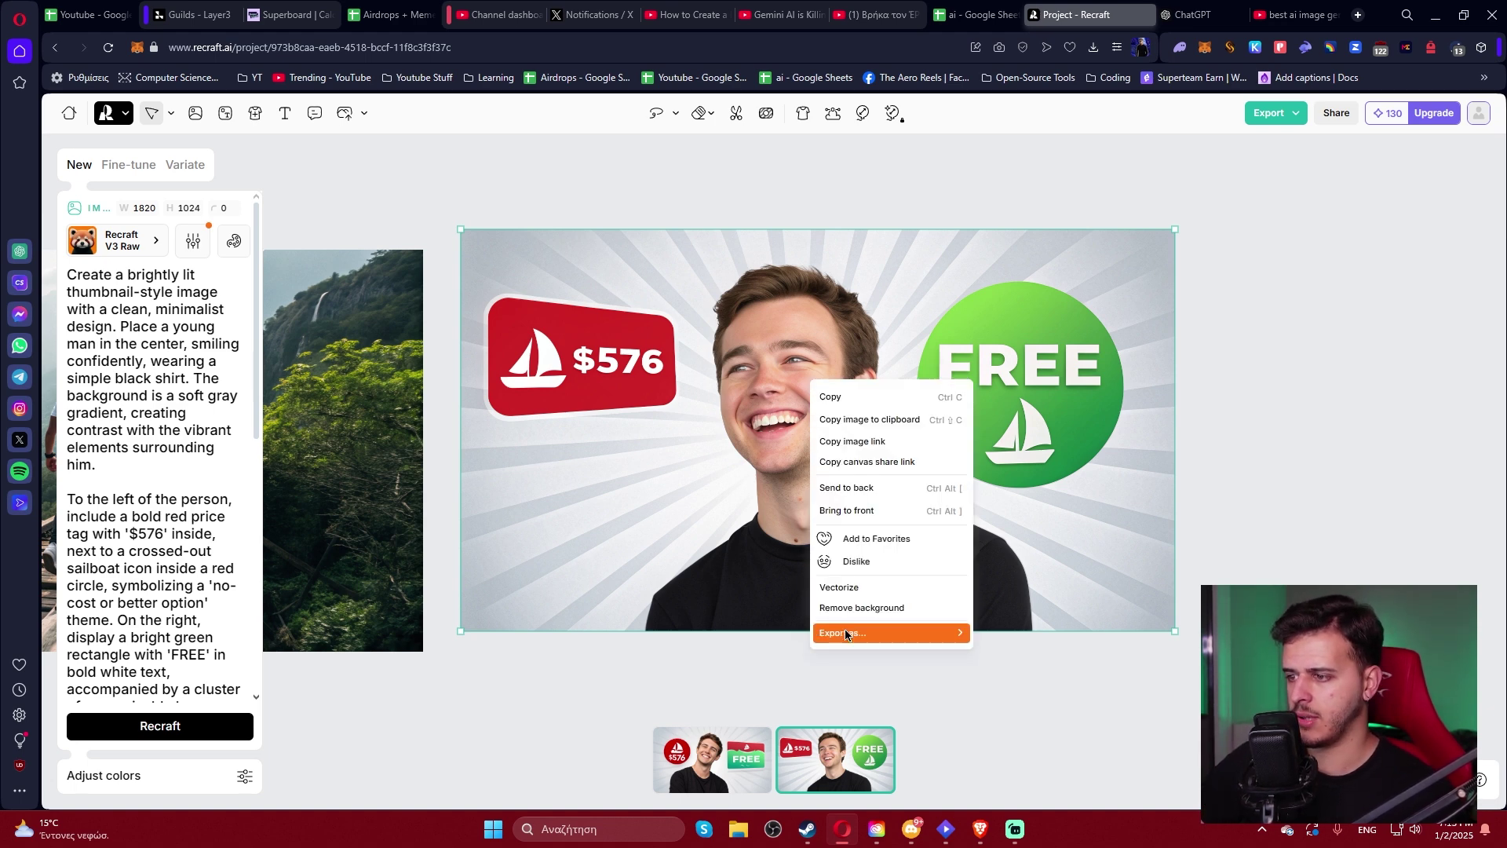
pyautogui.moveTo(848, 631)
pyautogui.click(999, 638)
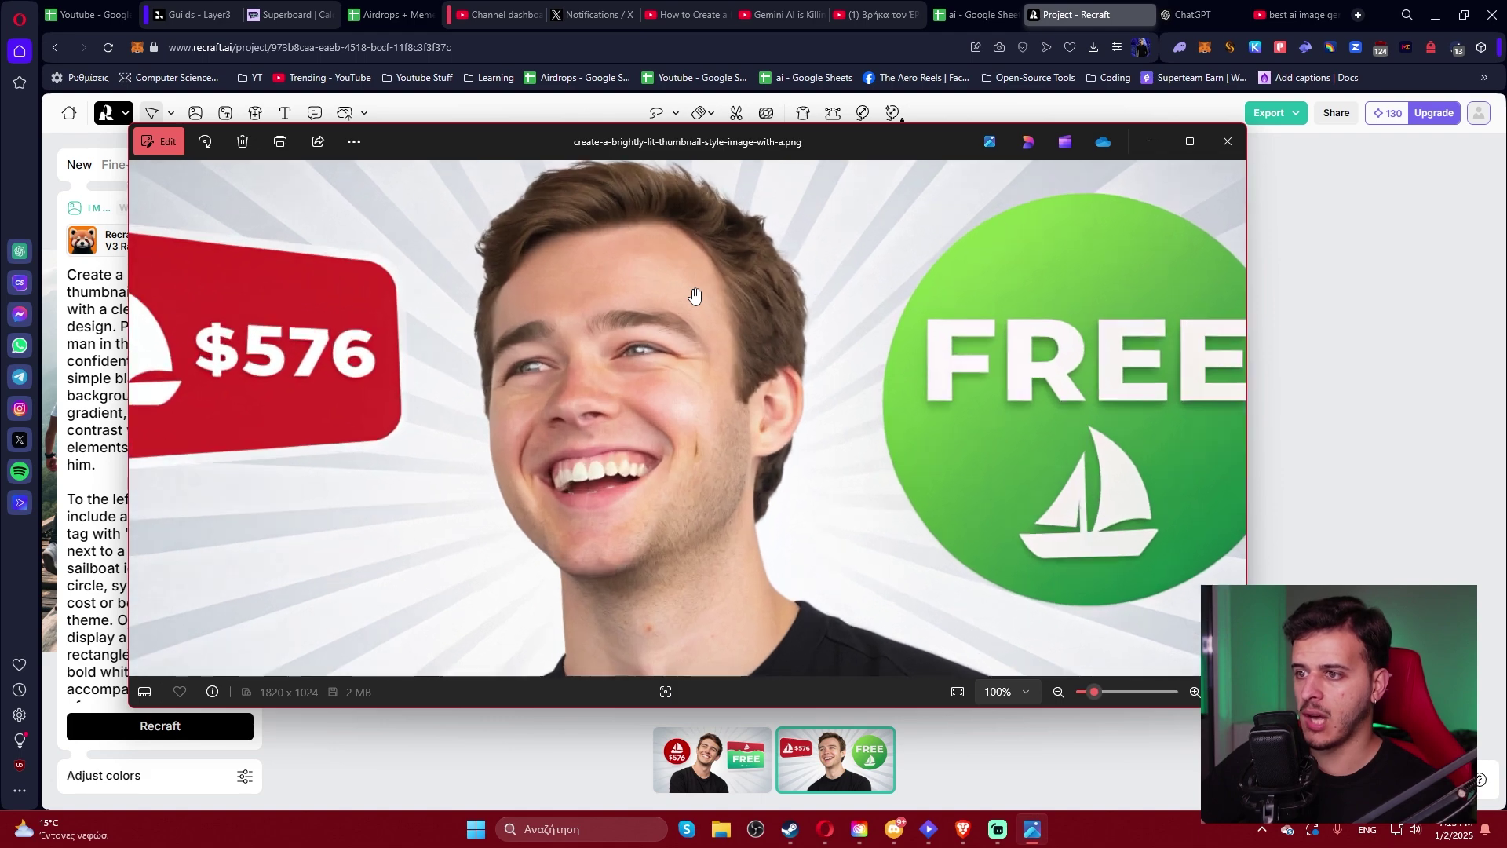
# Examine the man's face and the lettering in the exported image up close, then close the viewer.
pyautogui.scroll(3, 796, 384)
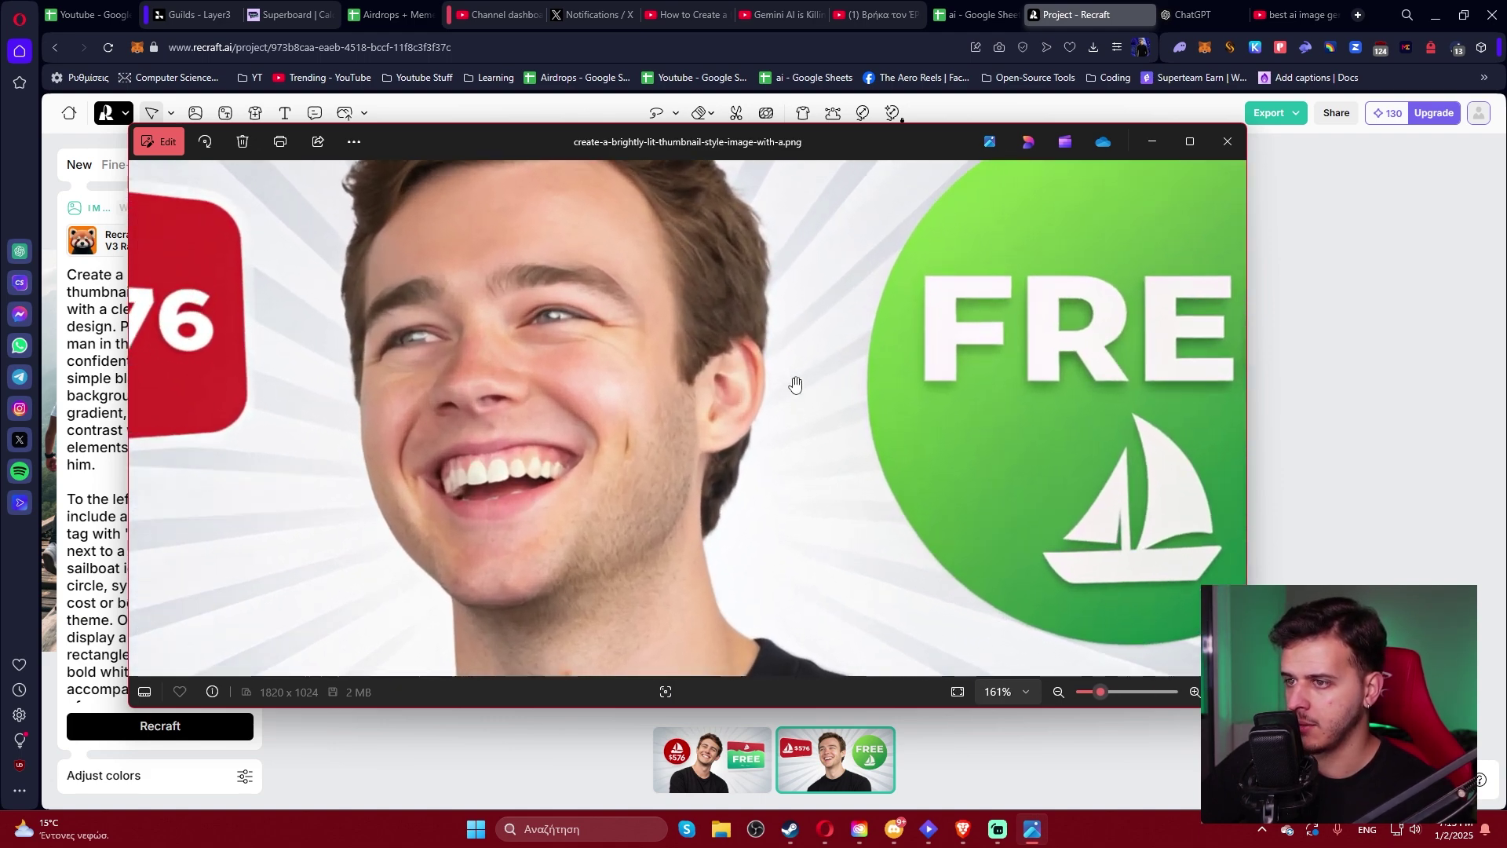
pyautogui.scroll(-3, 794, 380)
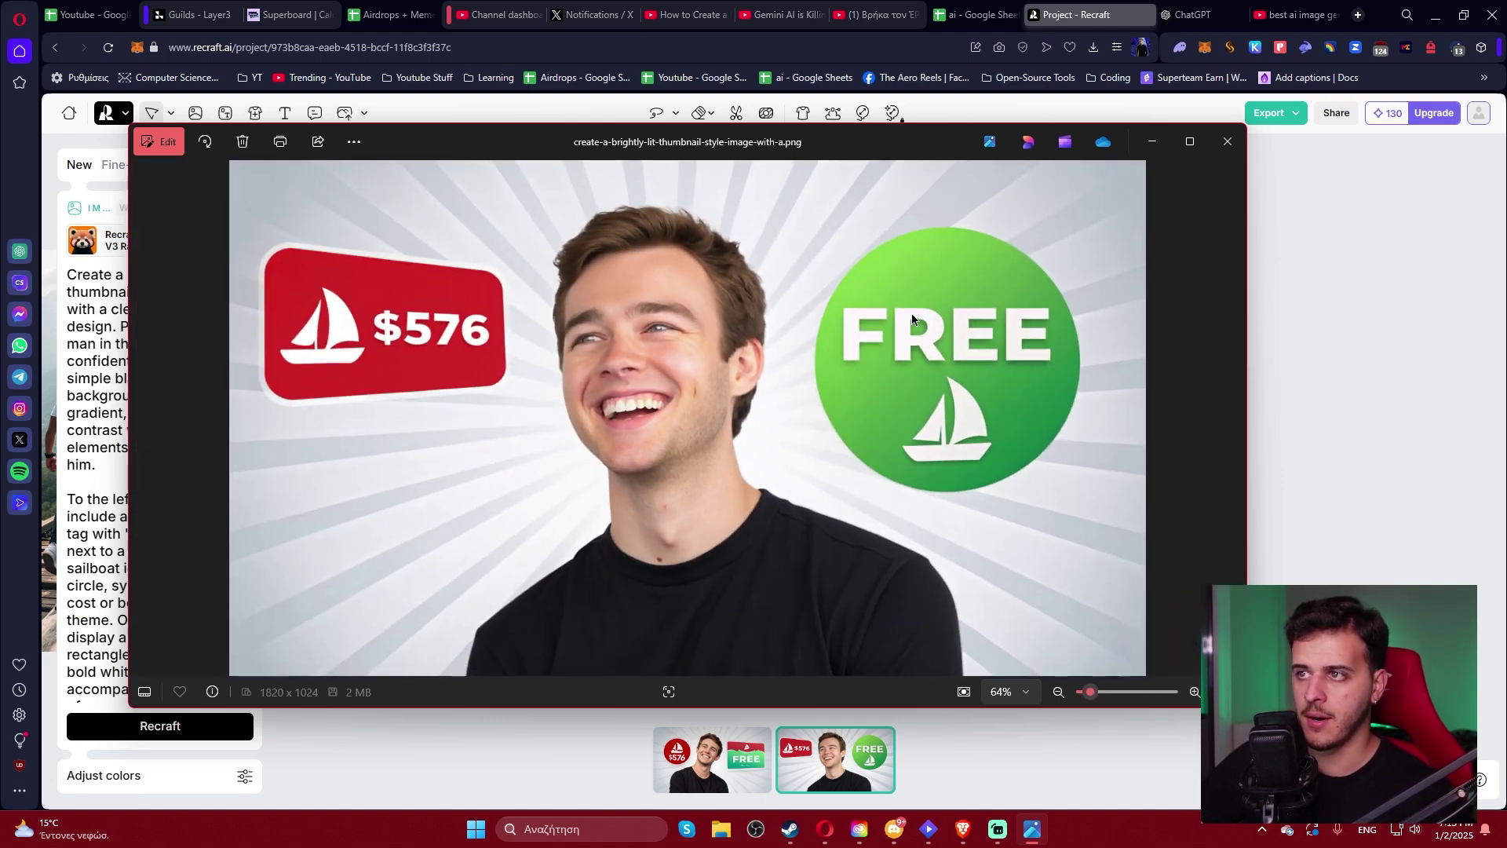
pyautogui.click(1190, 141)
pyautogui.click(1490, 16)
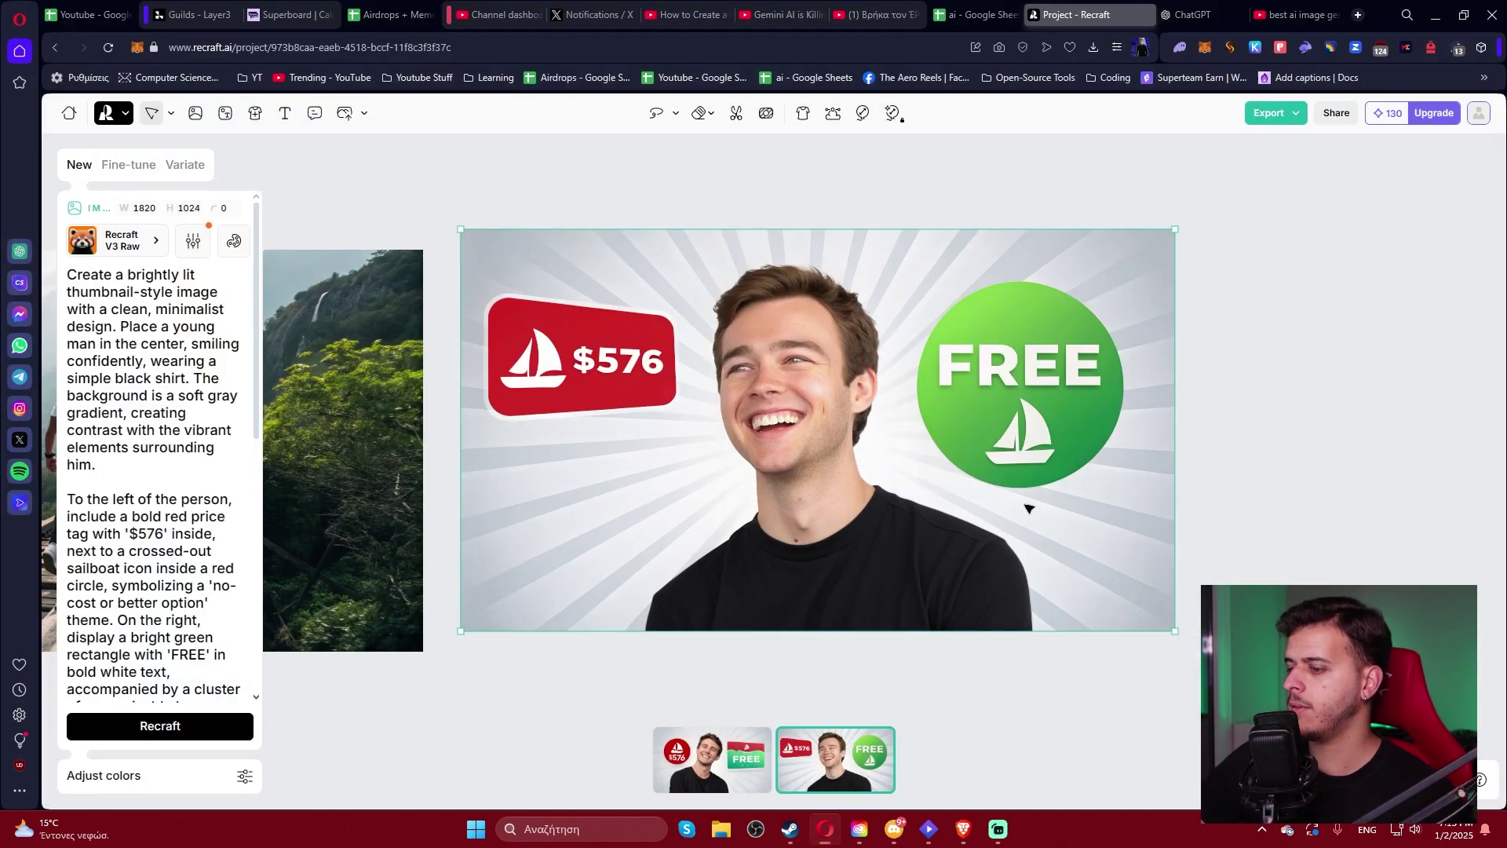
# Switch back and forth between the two thumbnail variants, leave the round FREE badge variant showing and deselect the image.
pyautogui.click(698, 772)
pyautogui.click(856, 767)
pyautogui.click(737, 761)
pyautogui.click(864, 765)
pyautogui.click(747, 761)
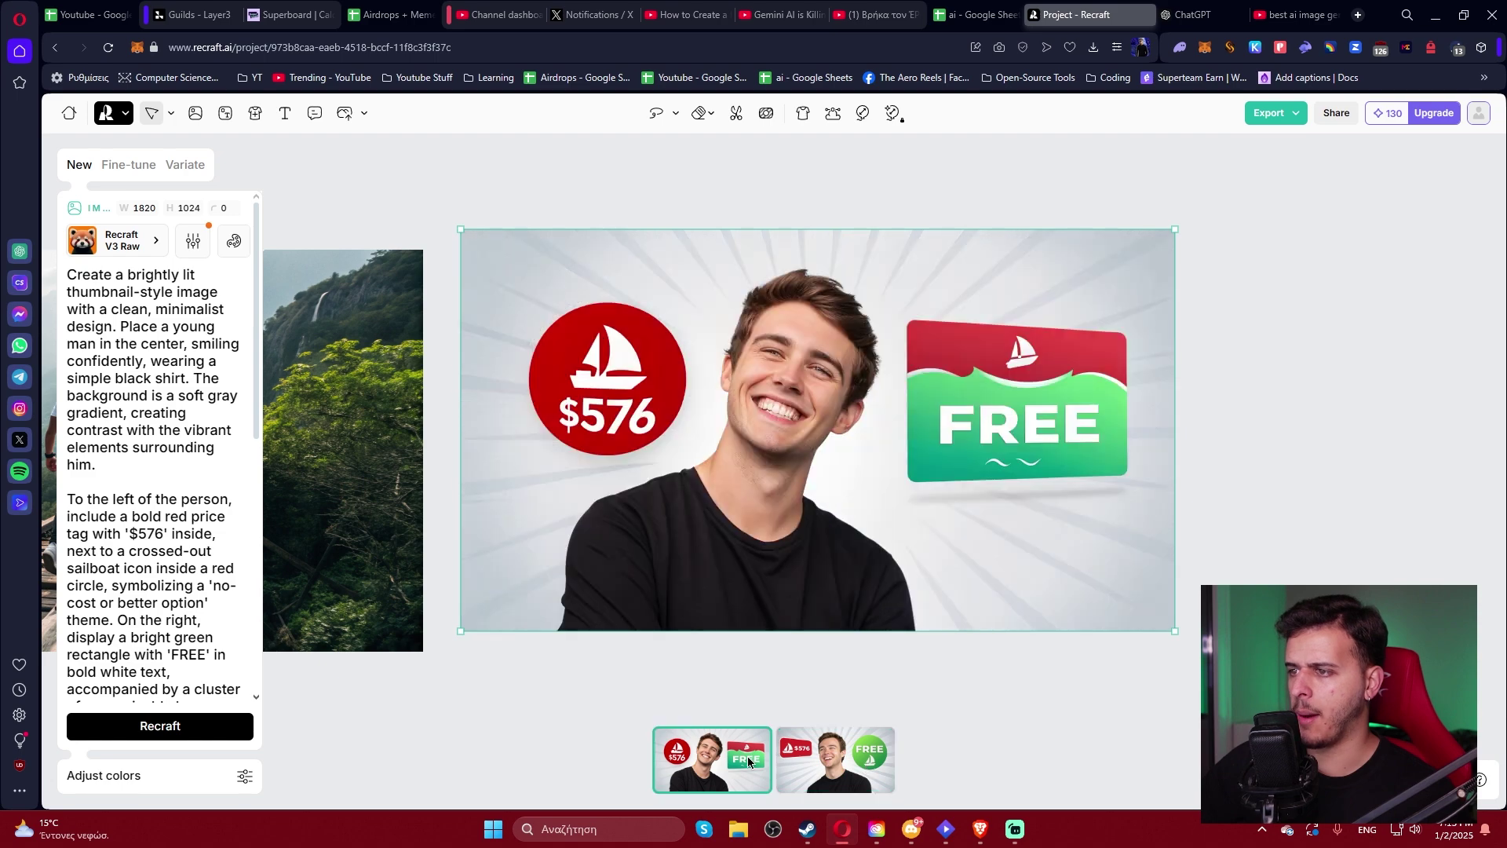
pyautogui.click(846, 762)
pyautogui.click(1011, 719)
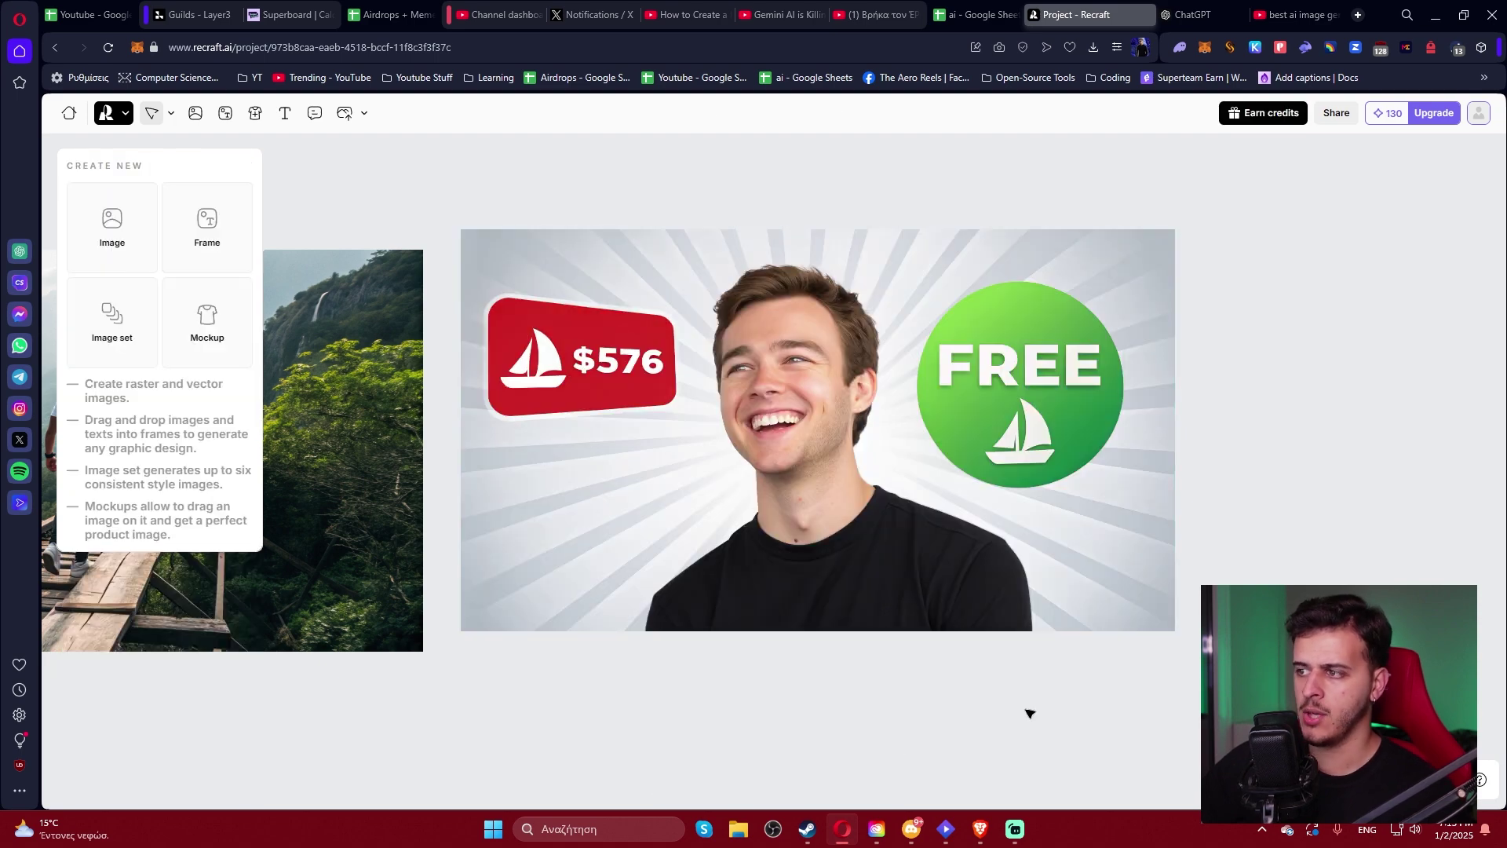